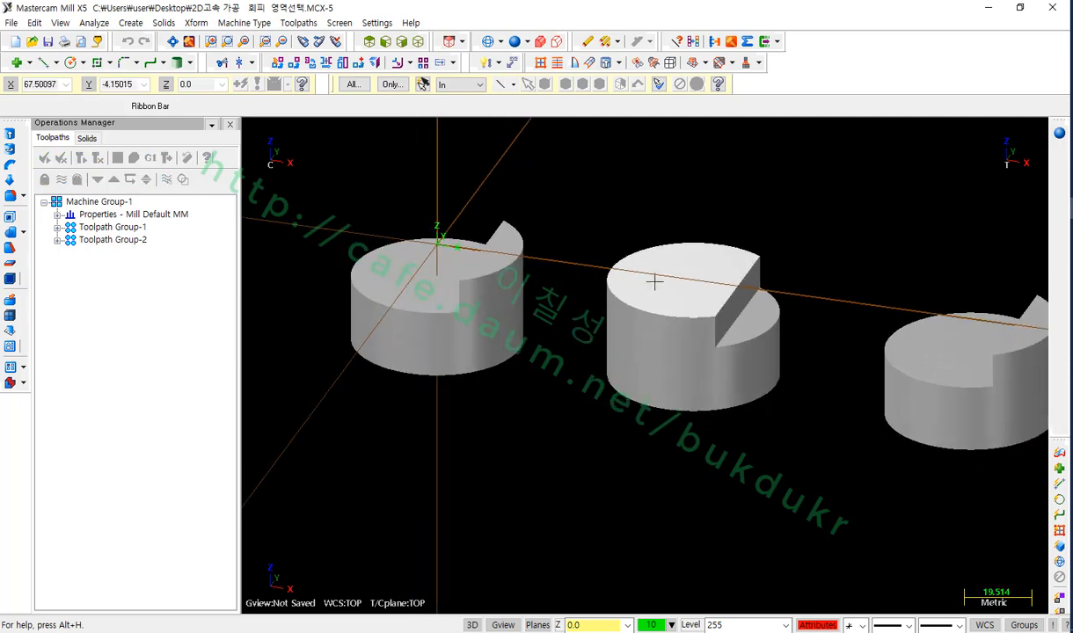
# Examine the stepped cylinder solids, and view the middle one up close in isometric orientation
pyautogui.moveTo(654, 282); pyautogui.dragTo(603, 296, button='middle')
pyautogui.scroll(4, 360, 322)
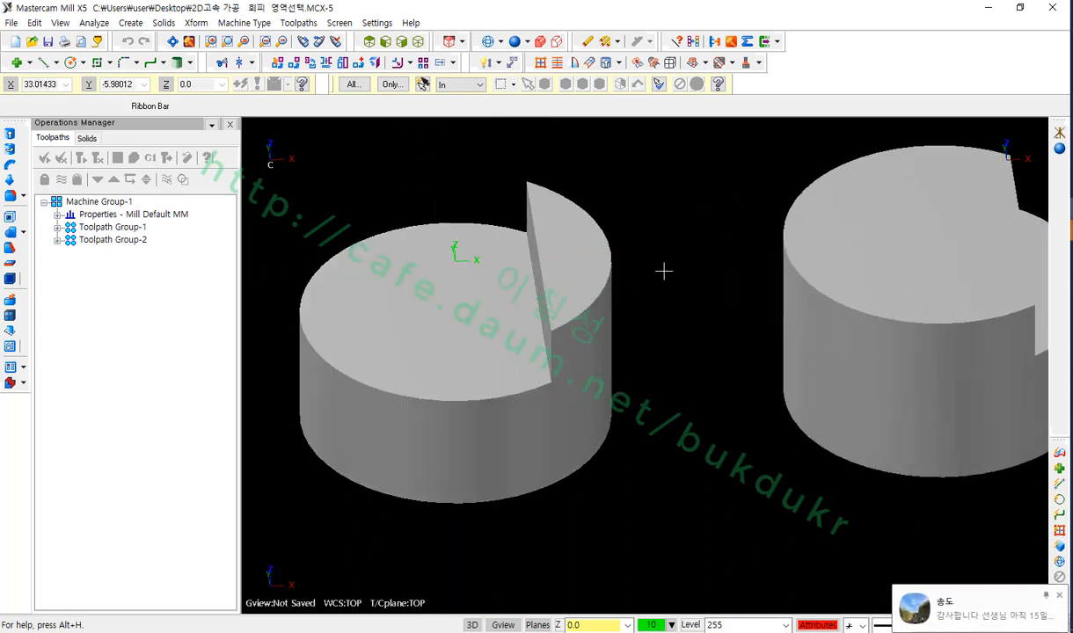
pyautogui.scroll(-5, 359, 314)
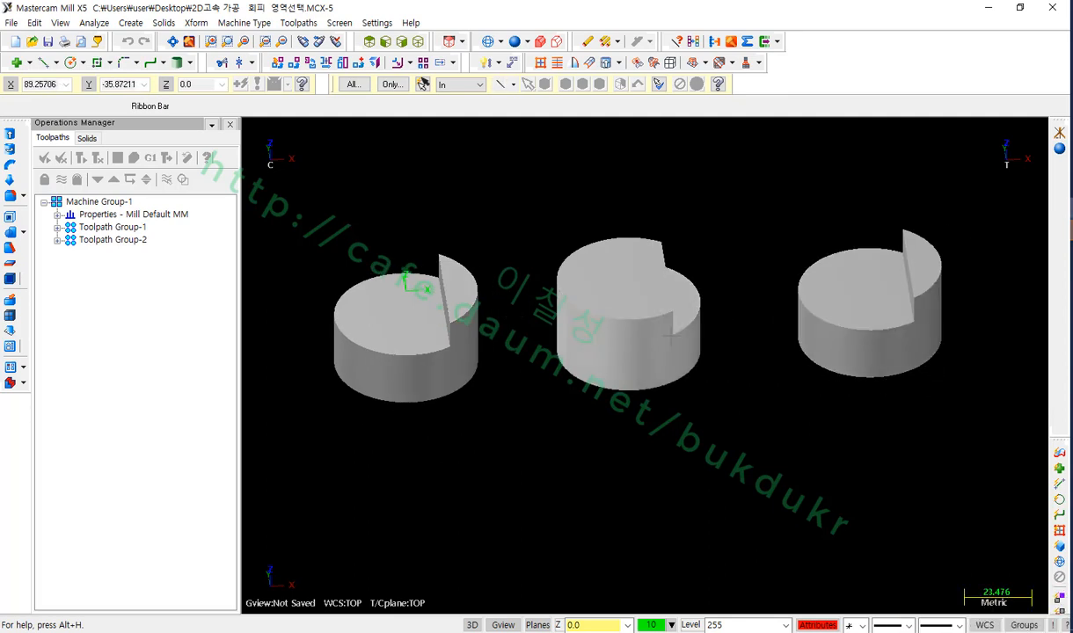
pyautogui.scroll(2, 677, 281)
pyautogui.scroll(1, 731, 254)
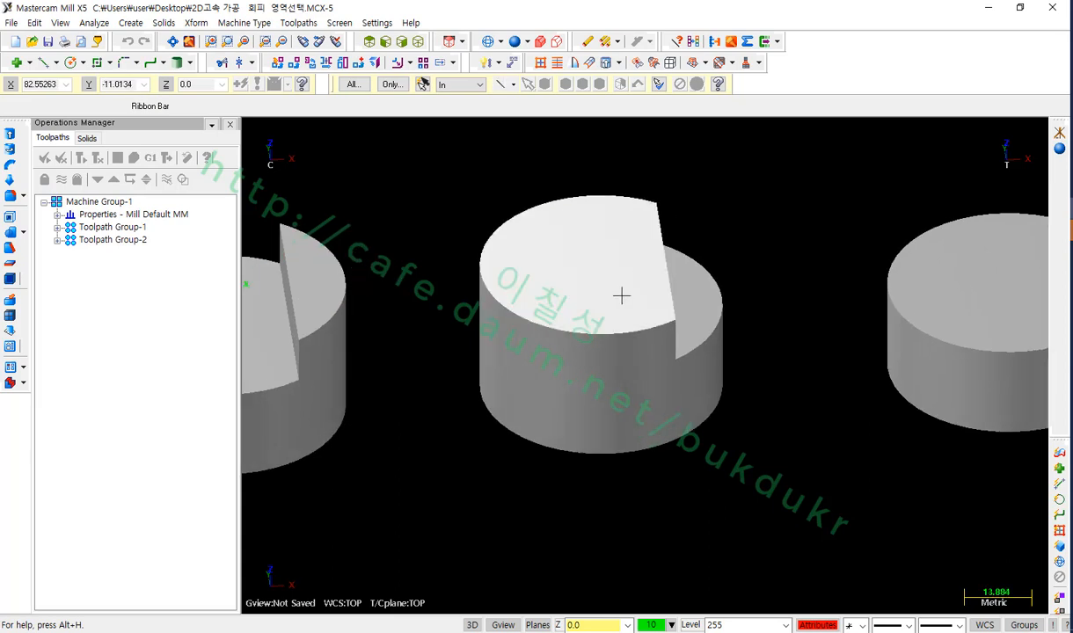
pyautogui.scroll(2, 733, 281)
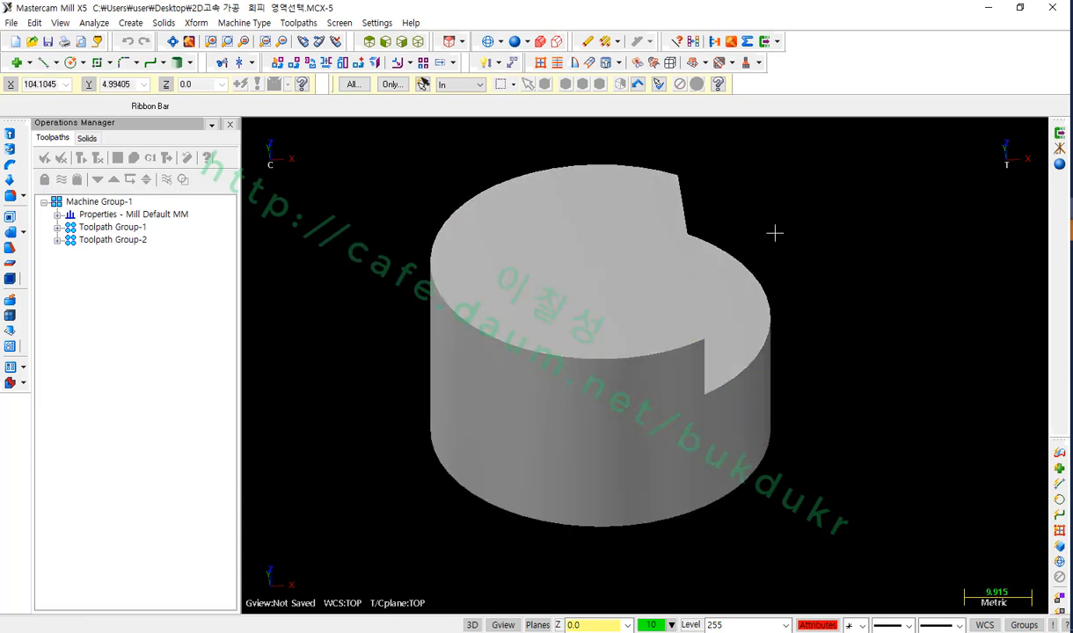
pyautogui.hotkey('alt', '7')
pyautogui.hotkey('alt', 'F1')
pyautogui.scroll(2, 627, 422)
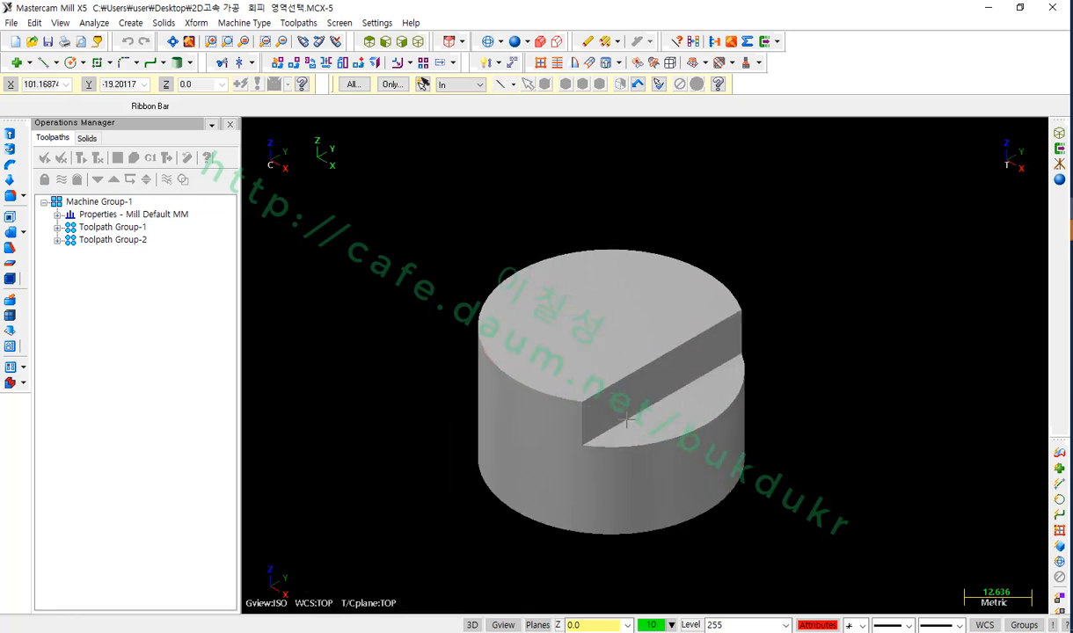
pyautogui.scroll(2, 628, 427)
pyautogui.scroll(-1, 754, 333)
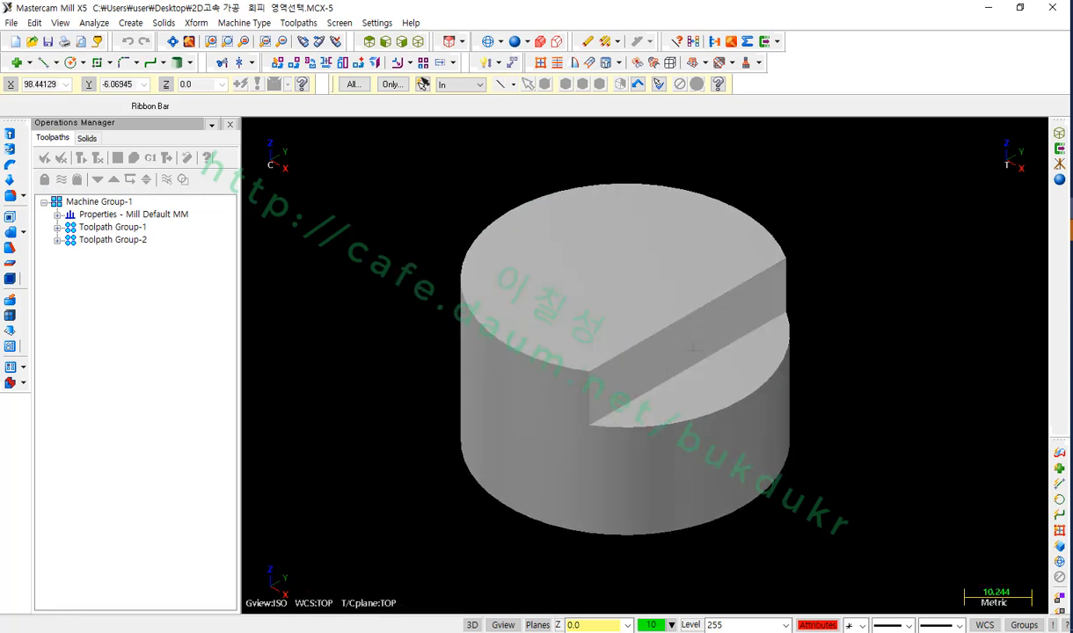
pyautogui.click(767, 334)
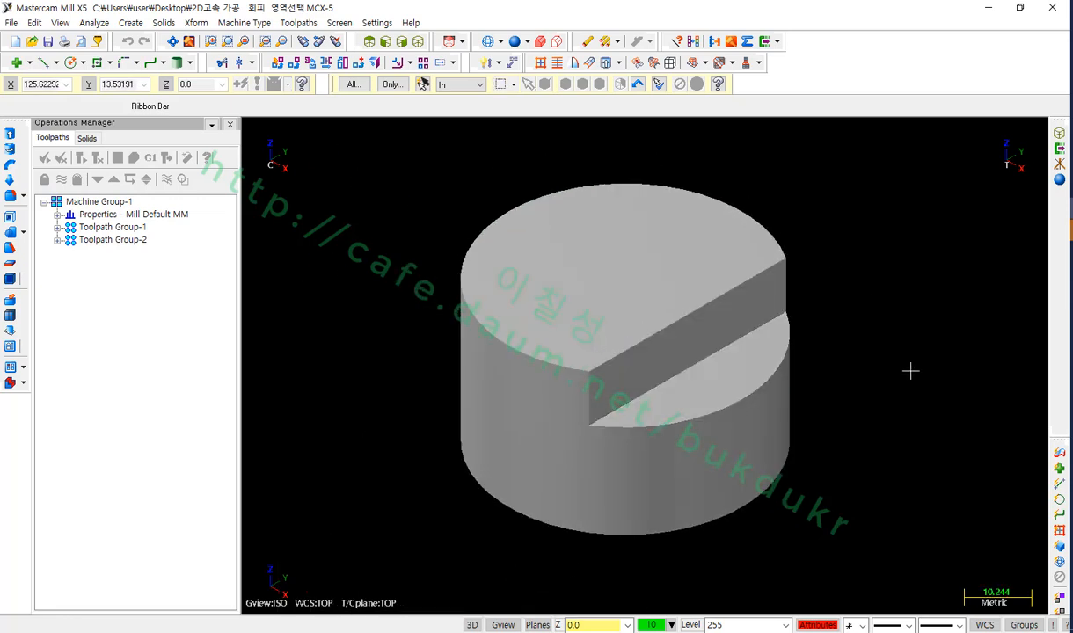
# Start a 2D High Speed toolpath and switch to solid chaining with face selection off, keeping edge and loop selection active
pyautogui.click(303, 24)
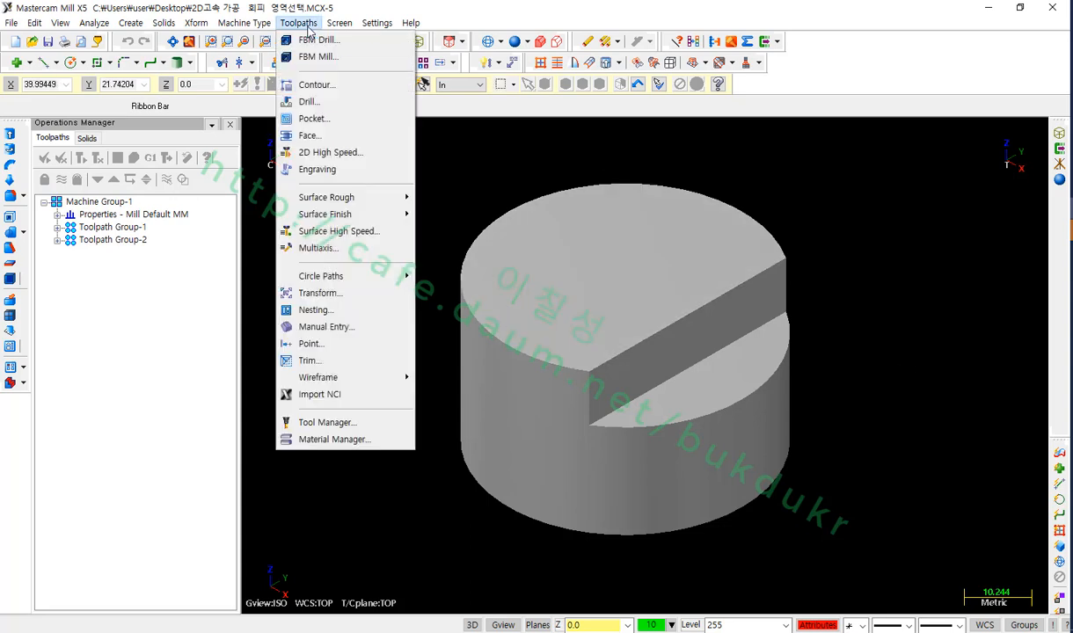
pyautogui.click(326, 154)
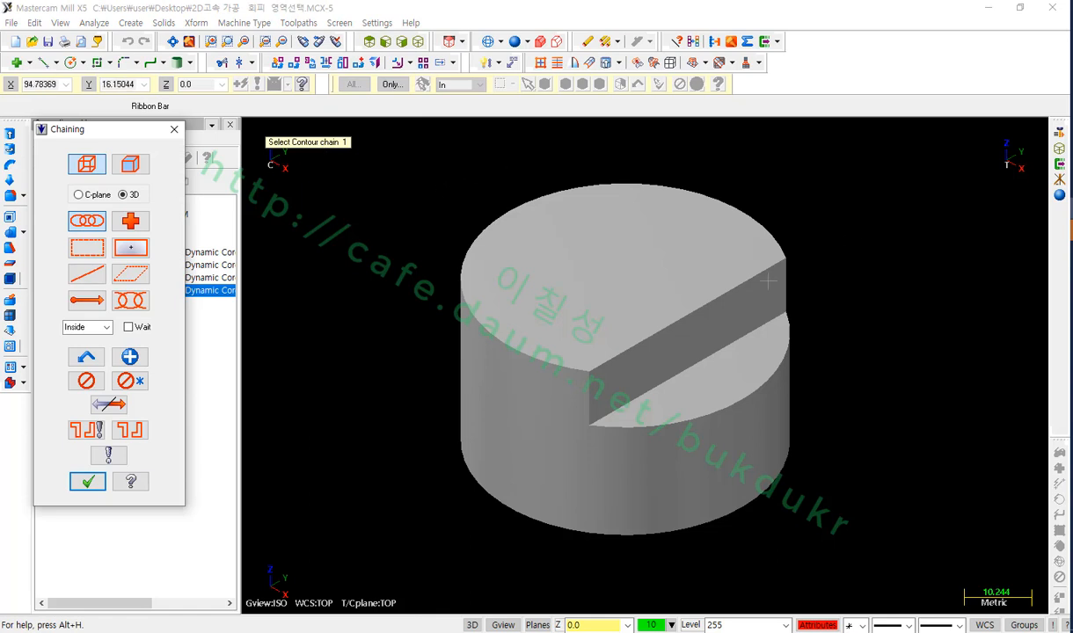
pyautogui.scroll(1, 695, 277)
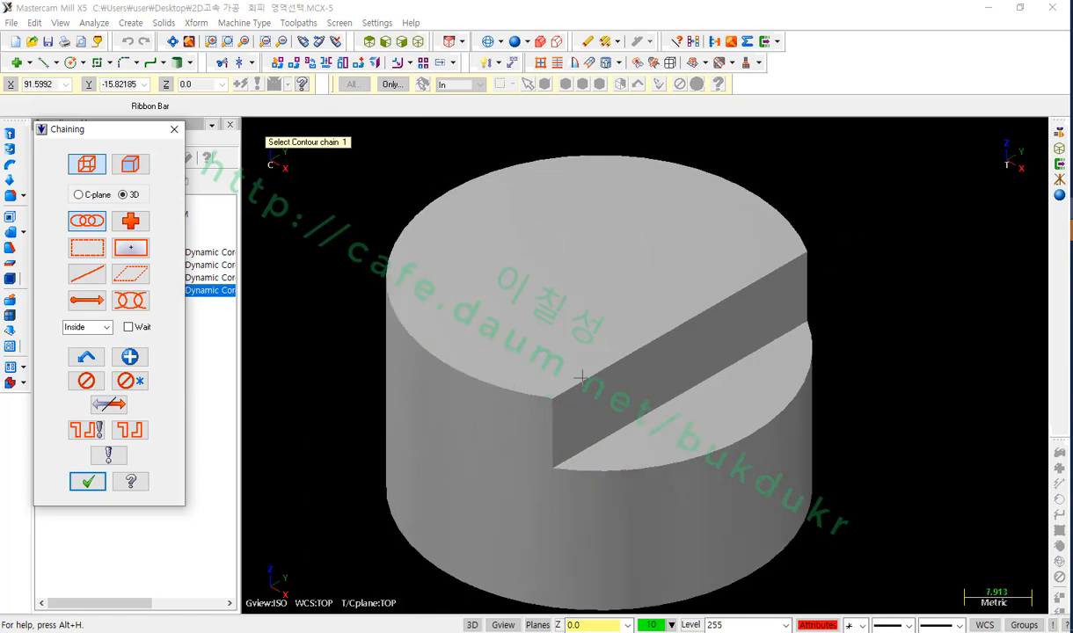
pyautogui.click(132, 166)
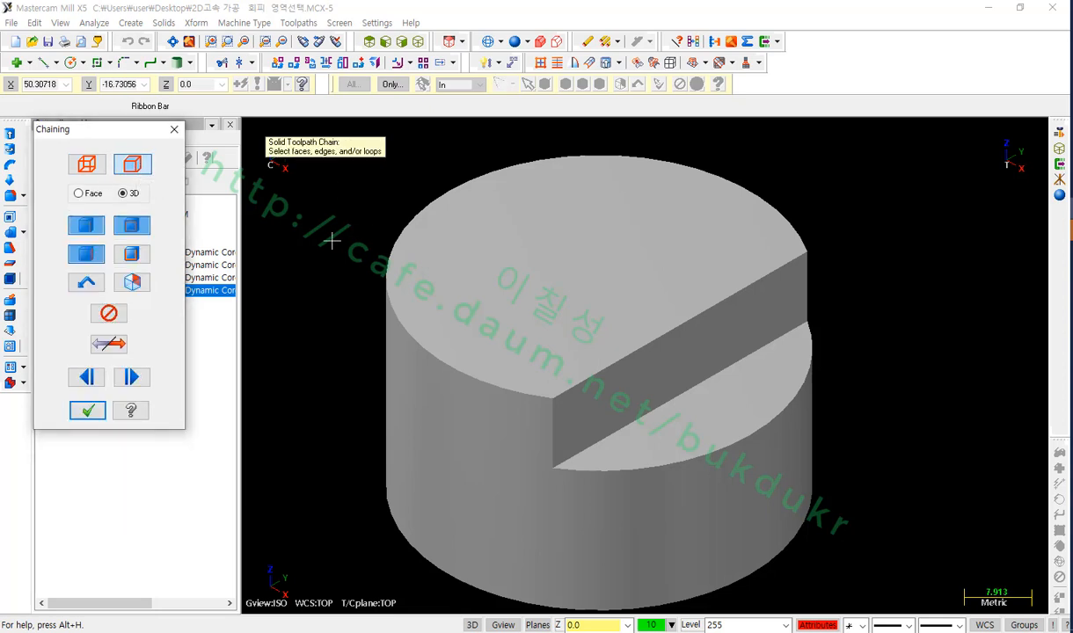
pyautogui.scroll(-1, 907, 218)
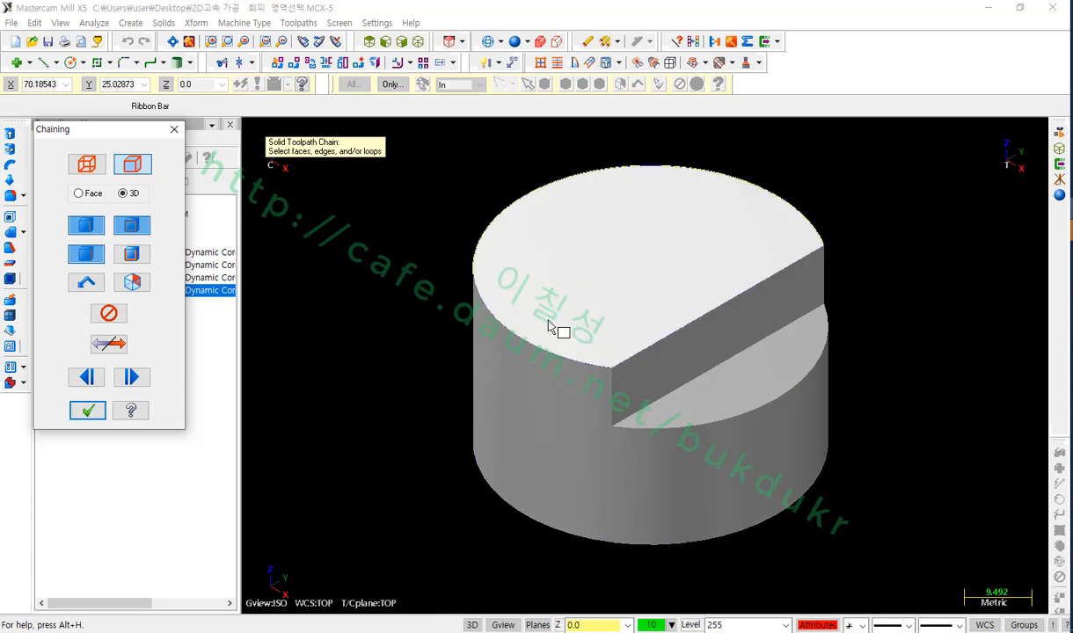
pyautogui.click(84, 251)
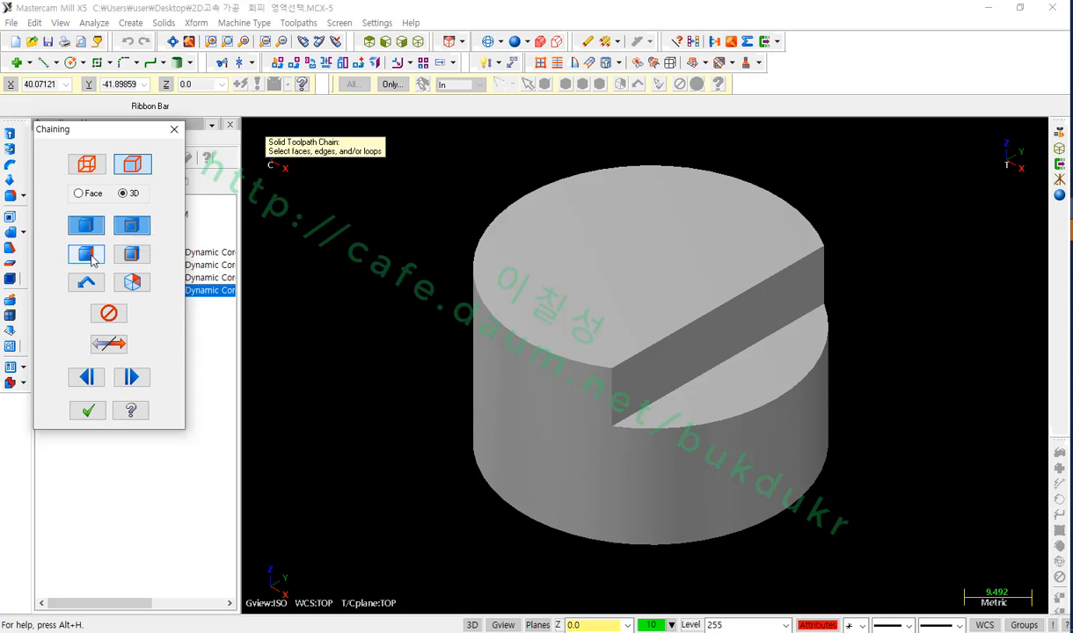
pyautogui.click(133, 227)
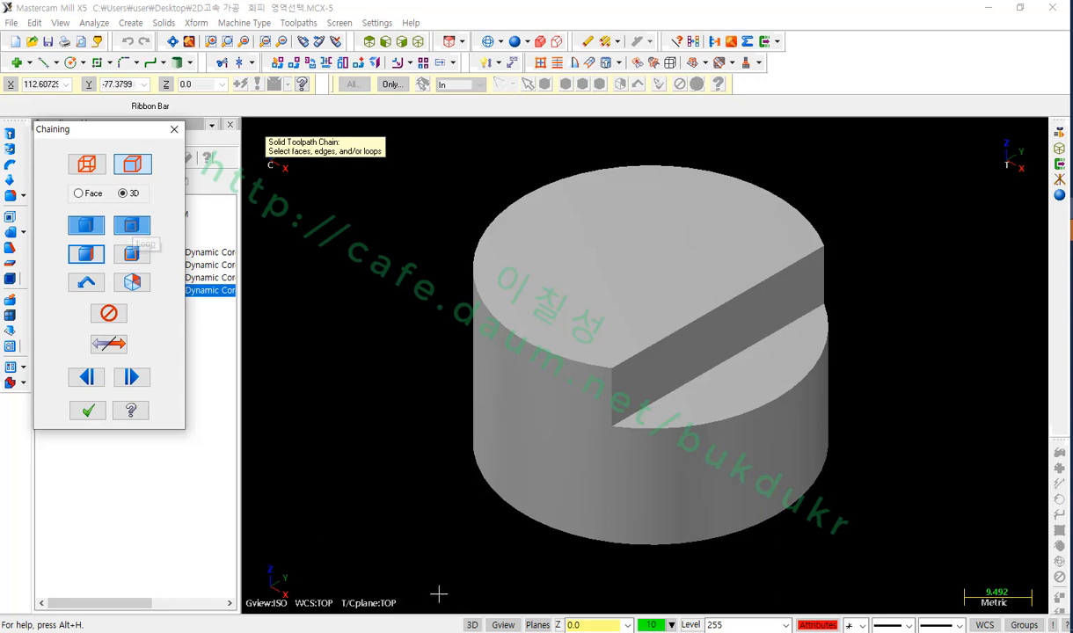
# Chain the circular bottom edge loop of the middle cylinder, and pick the curved upper edge for a second loop
pyautogui.click(546, 530)
pyautogui.scroll(1, 837, 562)
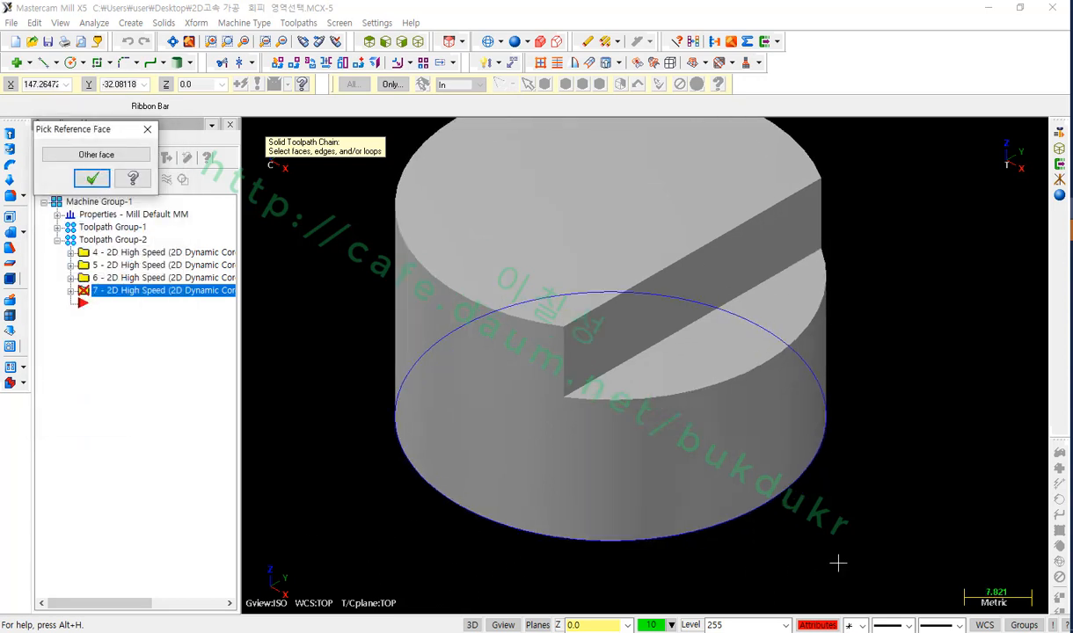
pyautogui.scroll(-1, 920, 528)
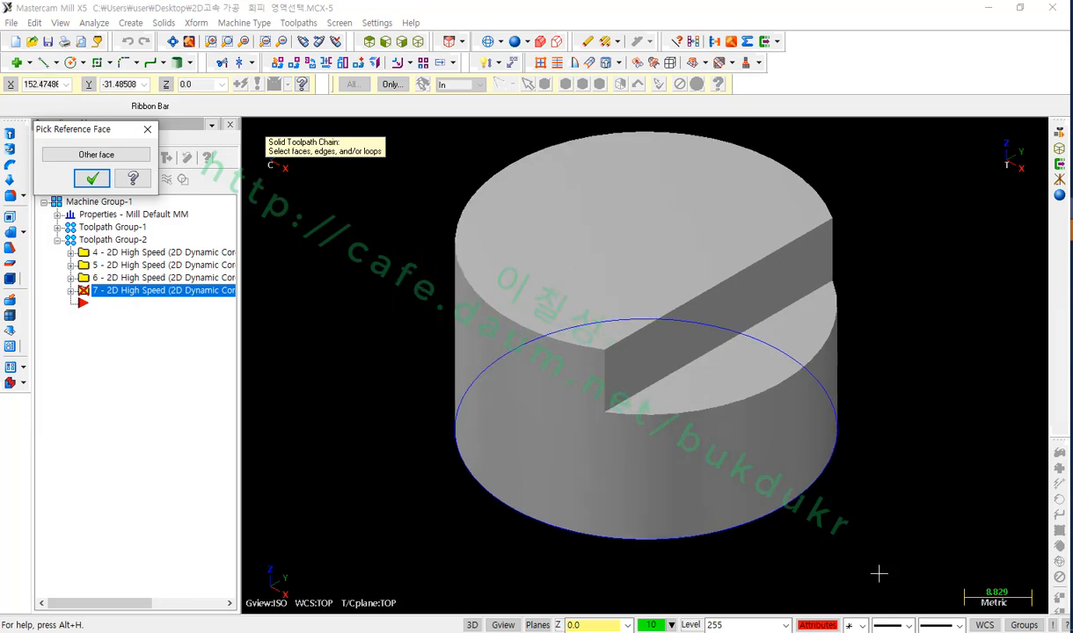
pyautogui.click(91, 178)
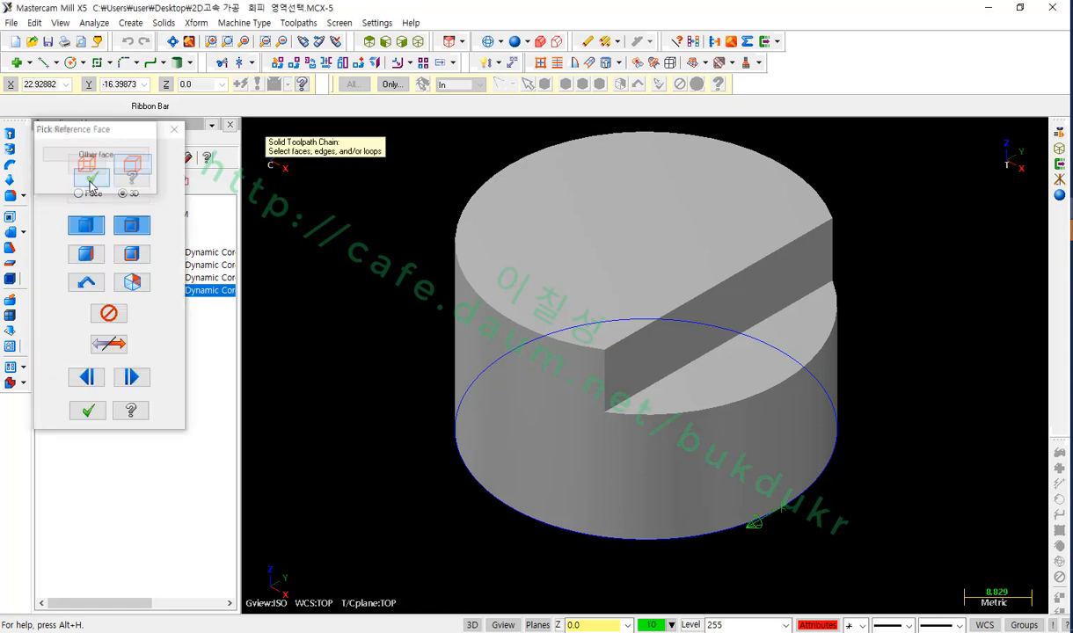
pyautogui.scroll(-1, 339, 413)
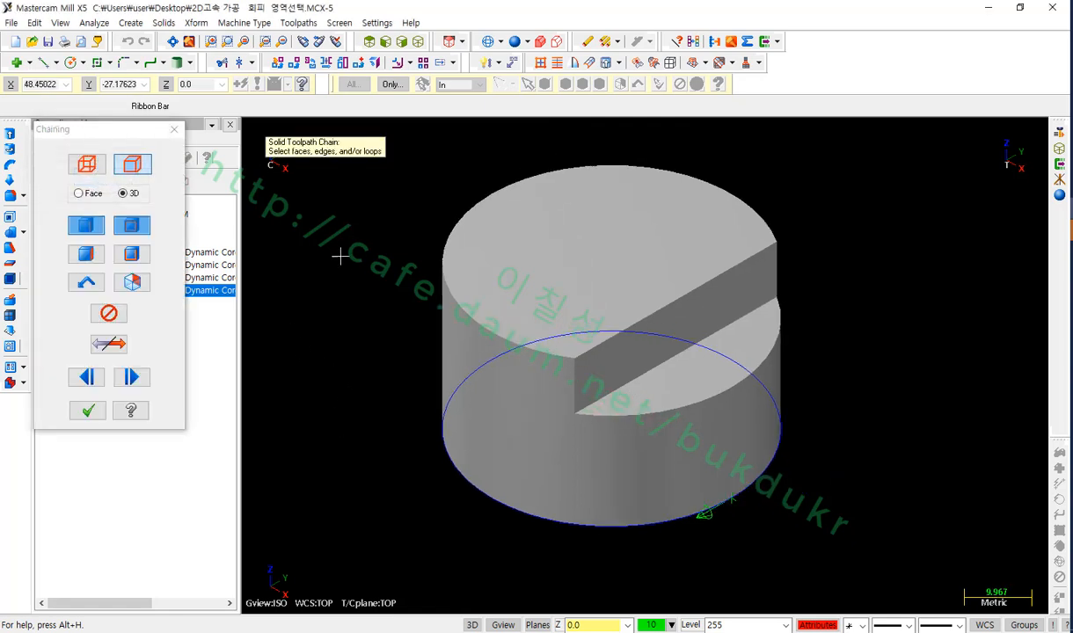
pyautogui.click(466, 218)
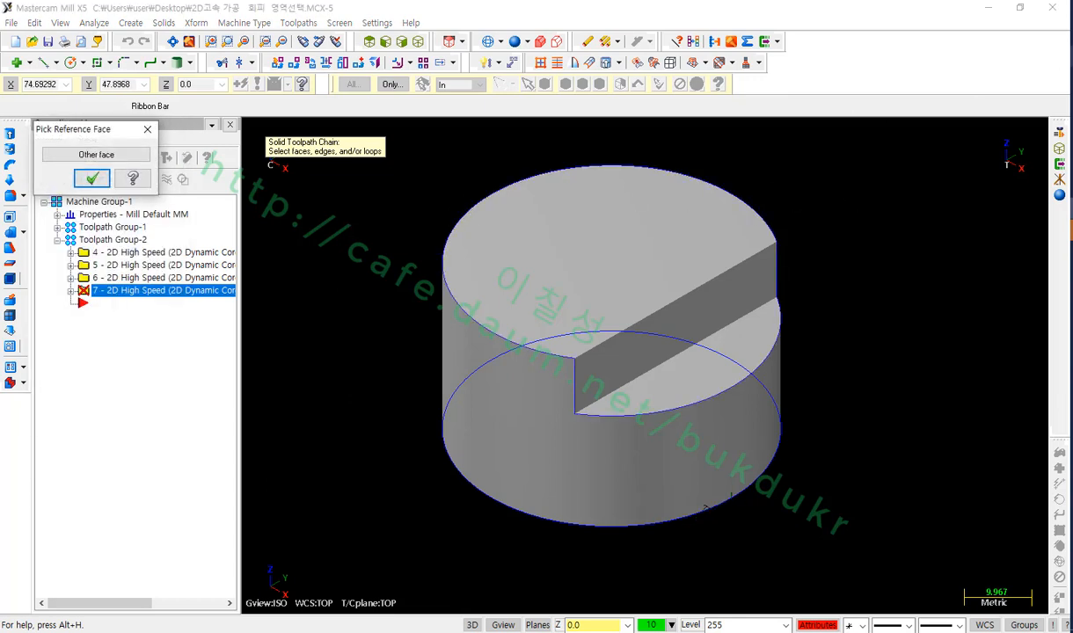
pyautogui.moveTo(439, 250)
pyautogui.mouseDown()
pyautogui.moveTo(450, 279)
pyautogui.moveTo(508, 337)
pyautogui.mouseUp()
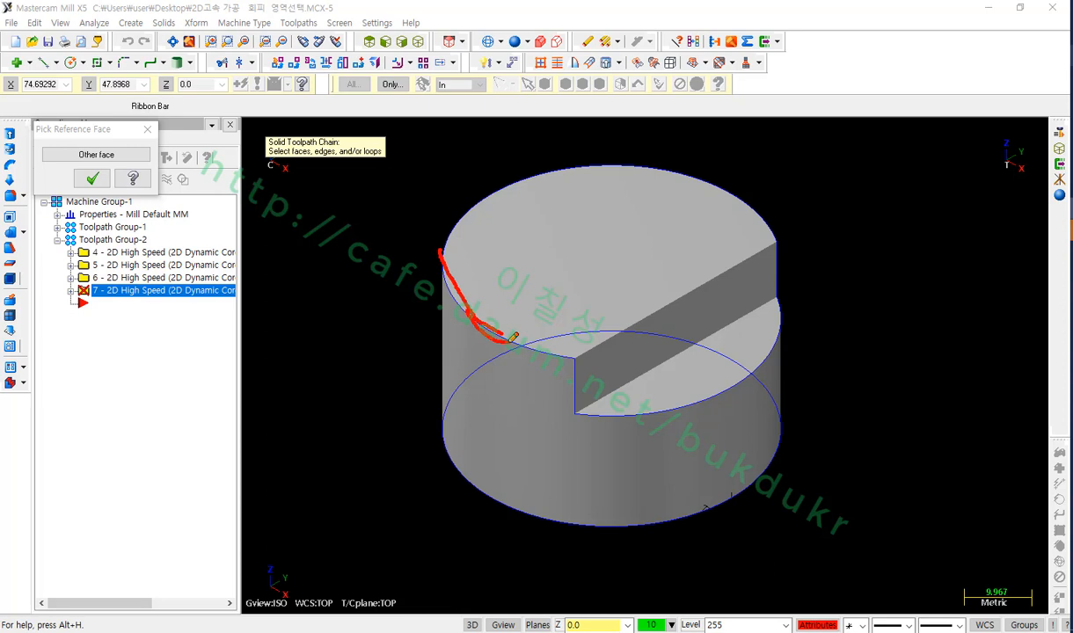
pyautogui.moveTo(463, 345); pyautogui.dragTo(484, 419)
pyautogui.moveTo(554, 222)
pyautogui.mouseDown()
pyautogui.moveTo(553, 269)
pyautogui.moveTo(592, 229)
pyautogui.mouseUp()
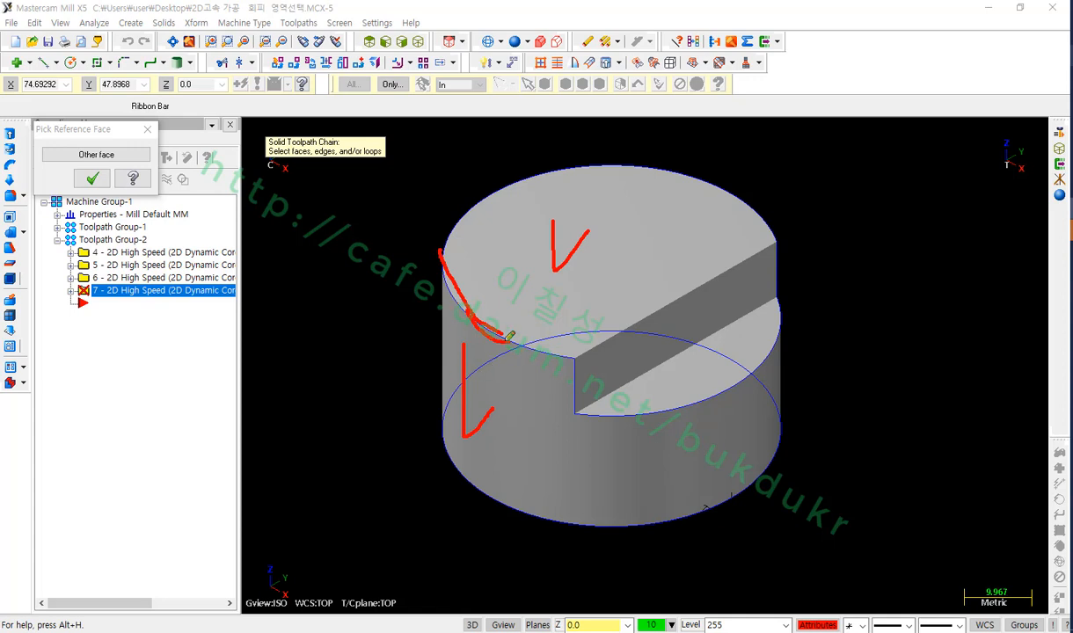
pyautogui.moveTo(509, 337)
pyautogui.mouseDown()
pyautogui.moveTo(575, 363)
pyautogui.moveTo(574, 400)
pyautogui.moveTo(606, 409)
pyautogui.mouseUp()
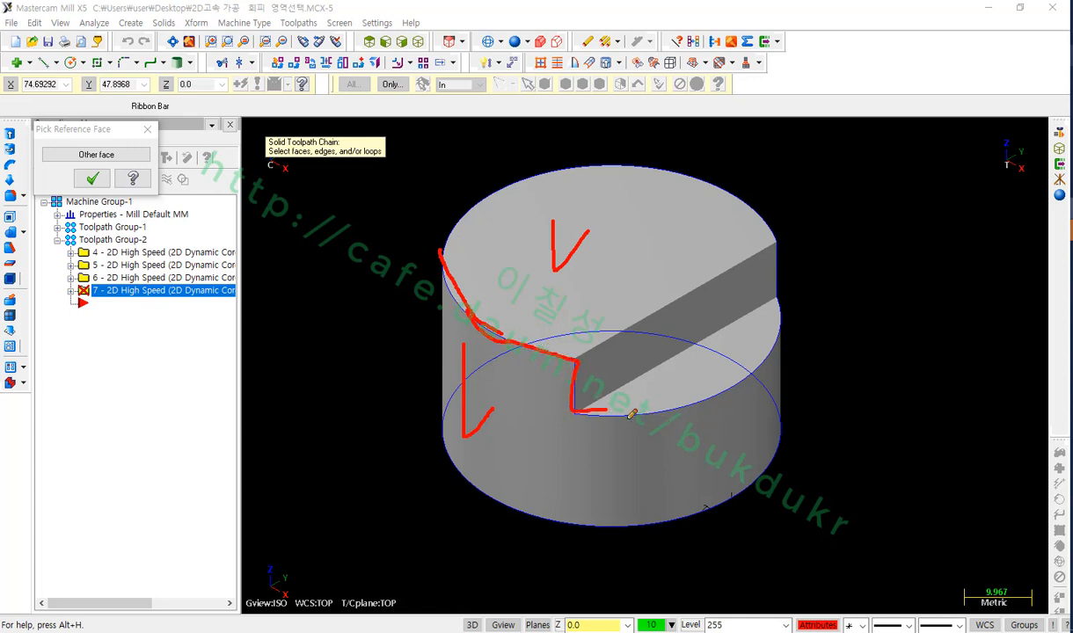
pyautogui.moveTo(506, 392)
pyautogui.mouseDown()
pyautogui.moveTo(480, 431)
pyautogui.moveTo(508, 432)
pyautogui.mouseUp()
pyautogui.moveTo(571, 218)
pyautogui.mouseDown()
pyautogui.moveTo(539, 239)
pyautogui.moveTo(582, 249)
pyautogui.mouseUp()
pyautogui.rightClick(359, 193)
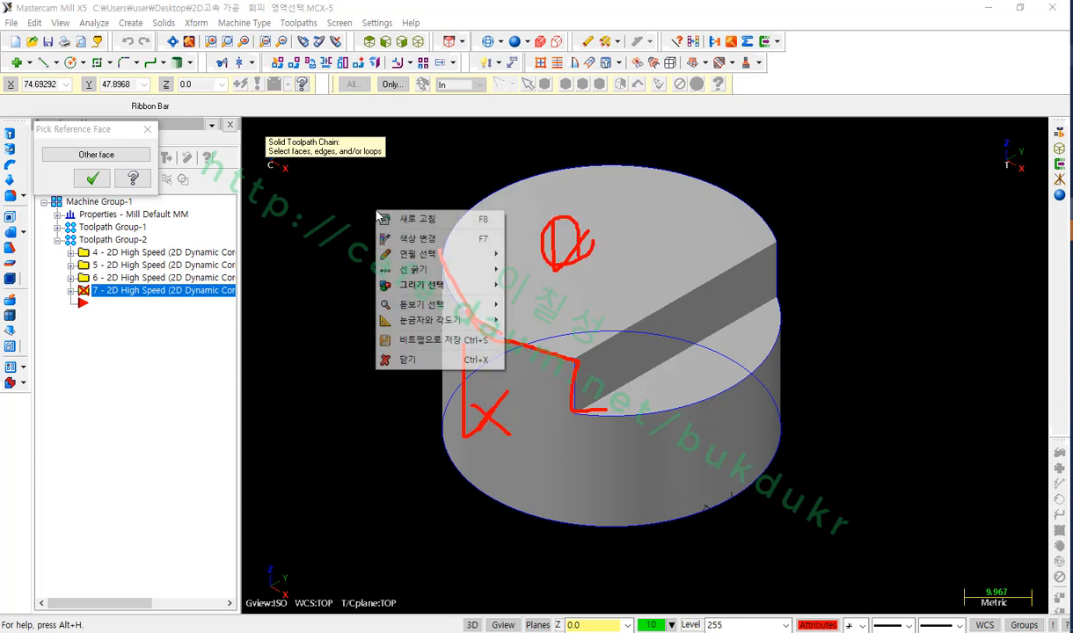
pyautogui.click(403, 348)
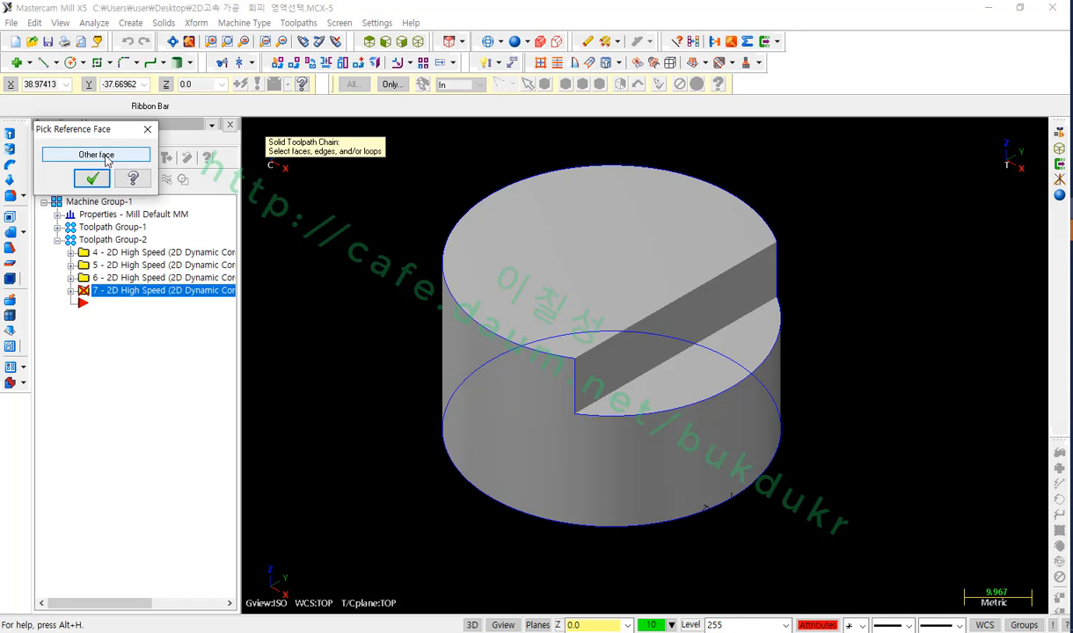
# Change the second loop's reference face to the flat top face and accept the chain selection
pyautogui.click(105, 159)
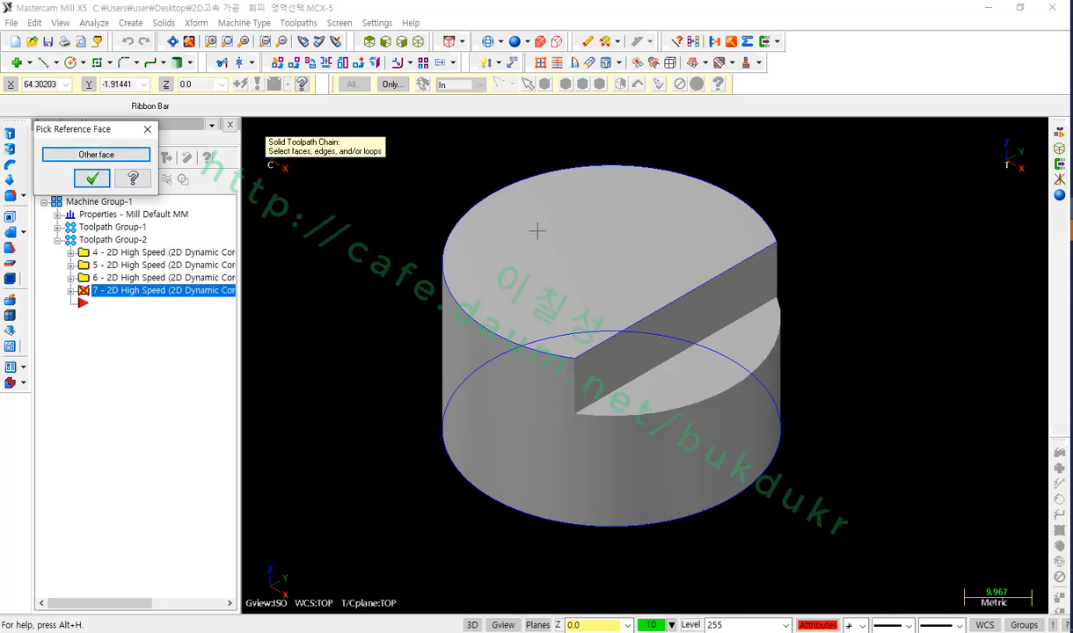
pyautogui.scroll(1, 536, 231)
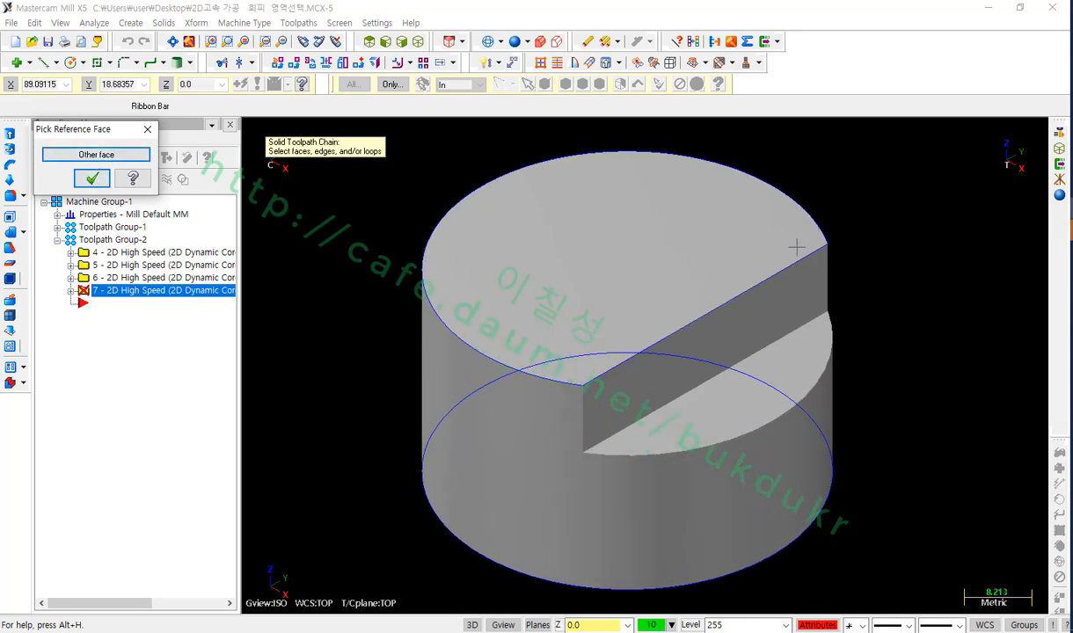
pyautogui.click(105, 187)
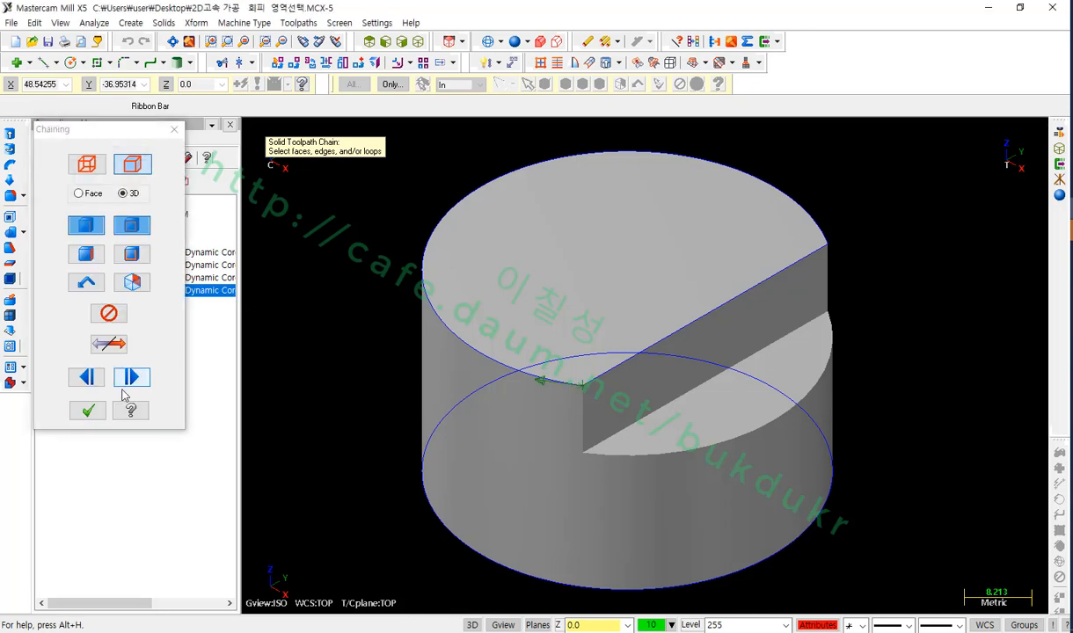
pyautogui.click(86, 405)
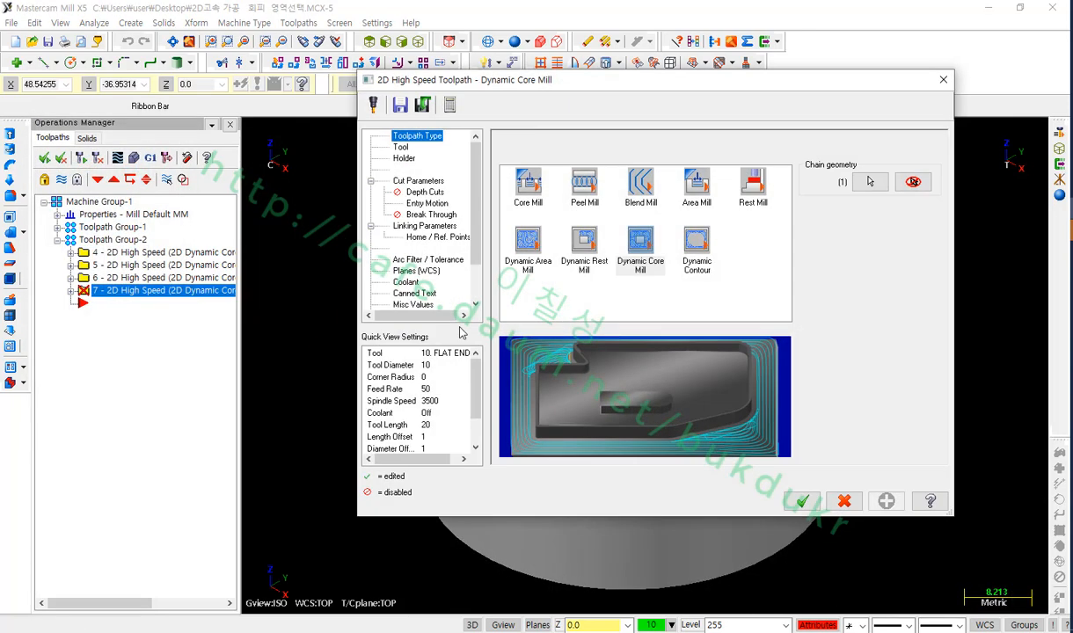
# Open the chain manager for the Dynamic Core Mill geometry and highlight the first loop of Solid Chain 1
pyautogui.moveTo(653, 86); pyautogui.dragTo(257, 63)
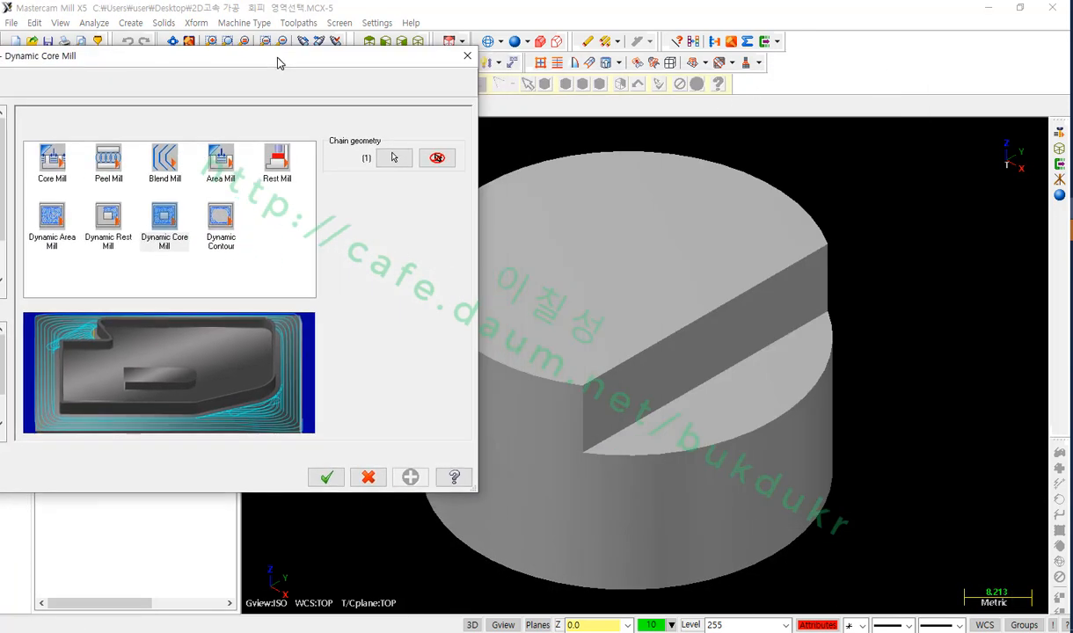
pyautogui.click(393, 158)
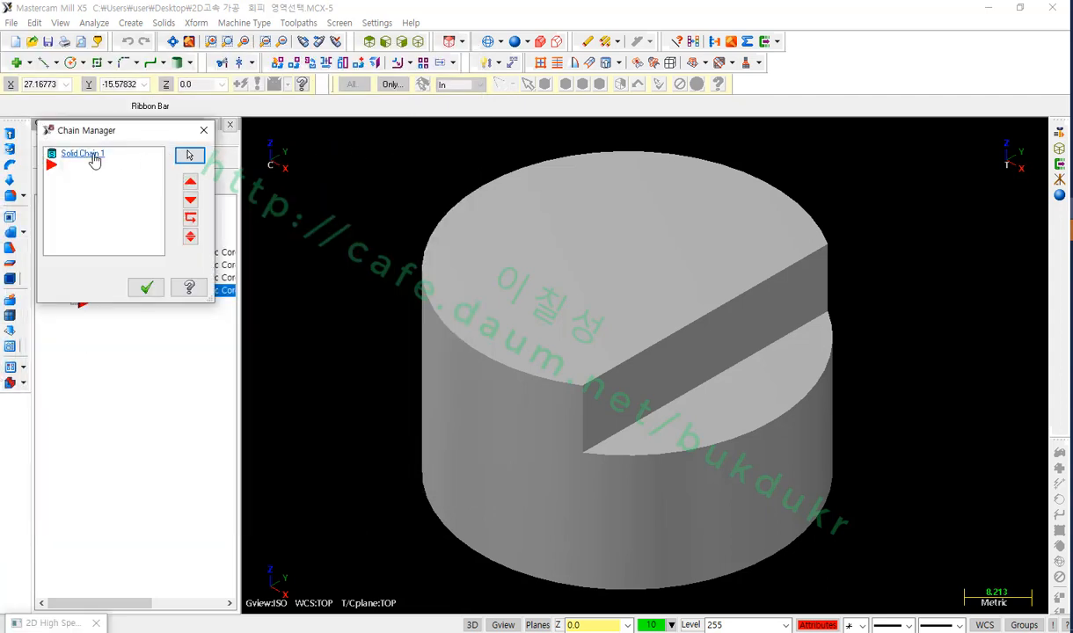
pyautogui.click(83, 156)
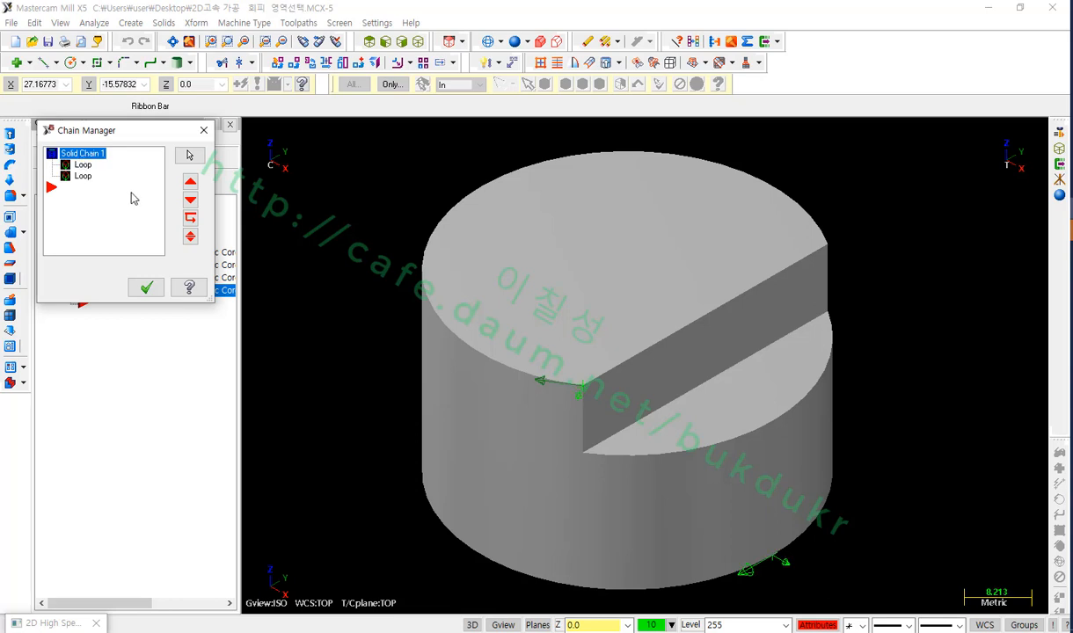
pyautogui.click(82, 165)
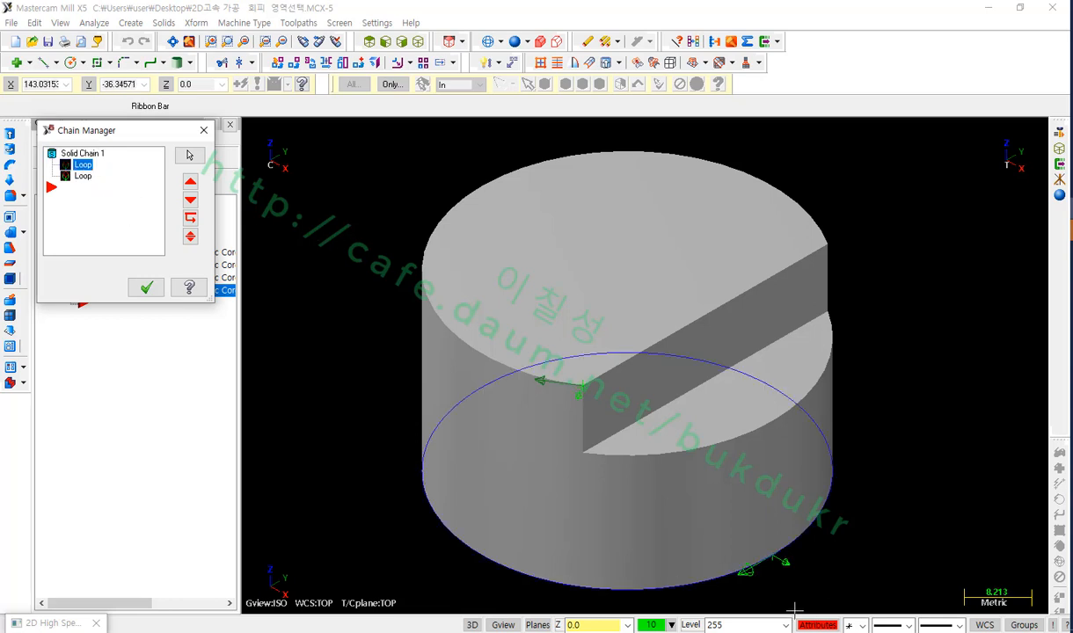
pyautogui.click(402, 192)
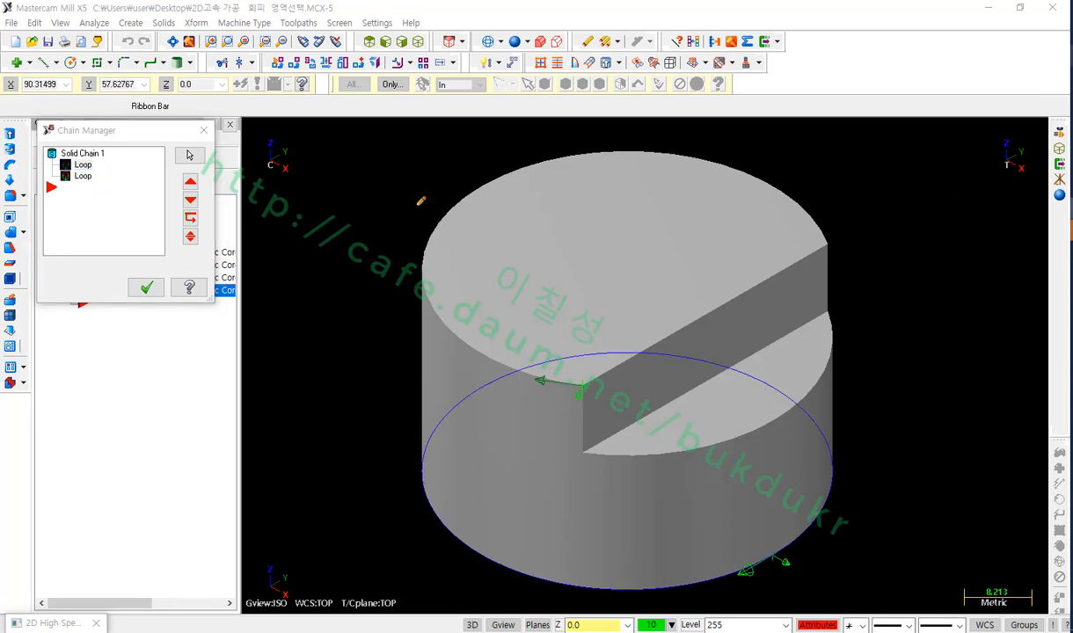
pyautogui.moveTo(61, 170); pyautogui.dragTo(106, 170)
pyautogui.moveTo(747, 599)
pyautogui.mouseDown()
pyautogui.moveTo(703, 549)
pyautogui.moveTo(774, 554)
pyautogui.moveTo(763, 591)
pyautogui.mouseUp()
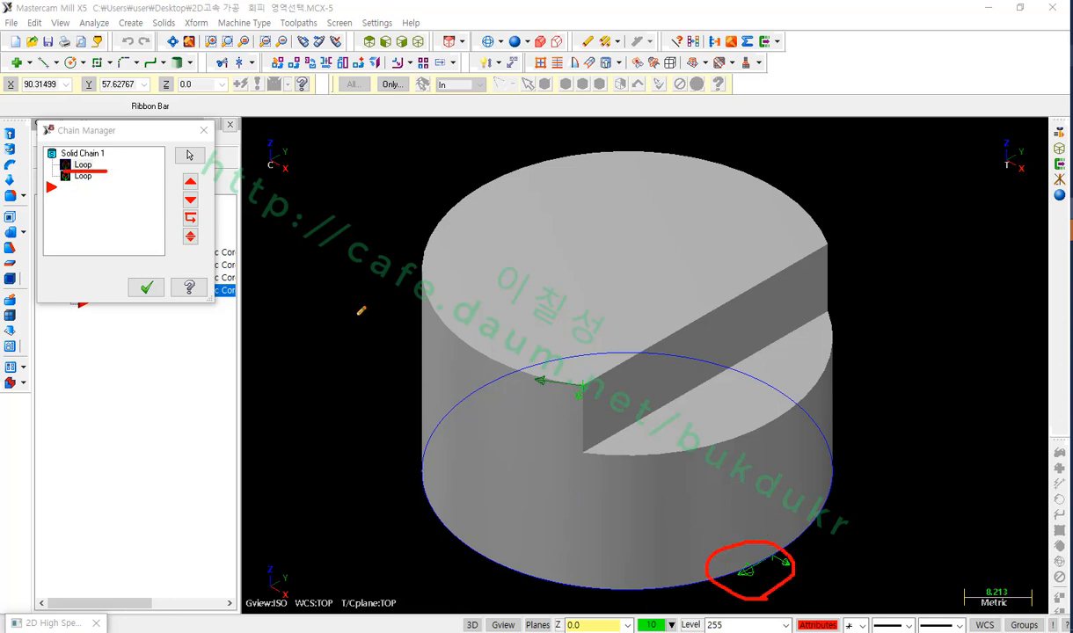
pyautogui.rightClick(350, 311)
pyautogui.click(395, 461)
# Highlight the second loop of Solid Chain 1 on the solid
pyautogui.click(82, 176)
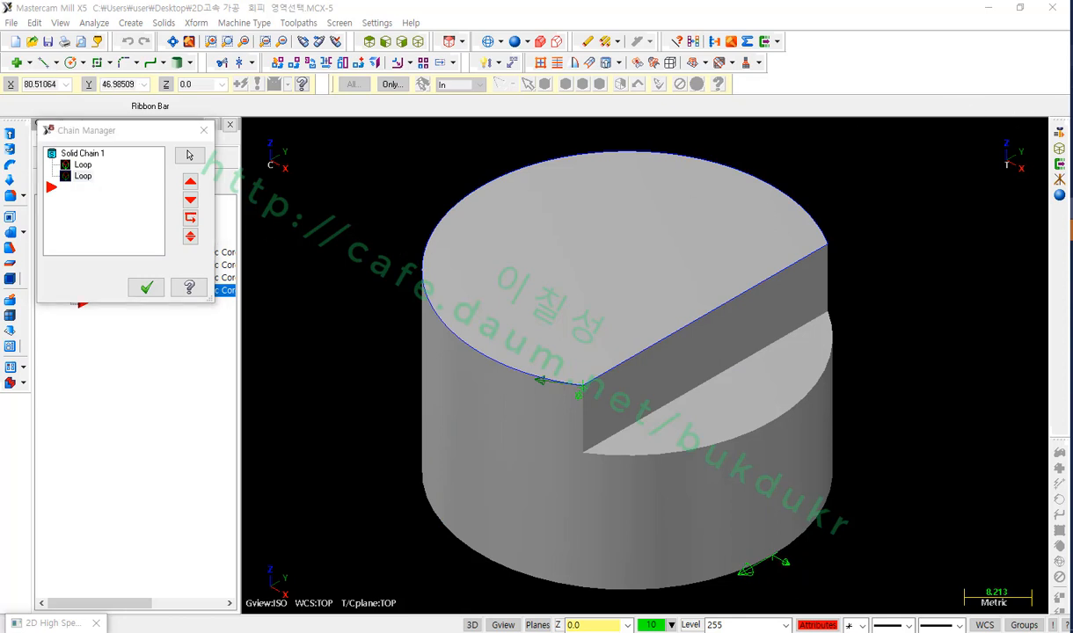
pyautogui.moveTo(580, 387)
pyautogui.mouseDown()
pyautogui.moveTo(546, 378)
pyautogui.moveTo(431, 299)
pyautogui.moveTo(461, 163)
pyautogui.moveTo(661, 148)
pyautogui.moveTo(796, 215)
pyautogui.moveTo(672, 297)
pyautogui.moveTo(580, 378)
pyautogui.mouseUp()
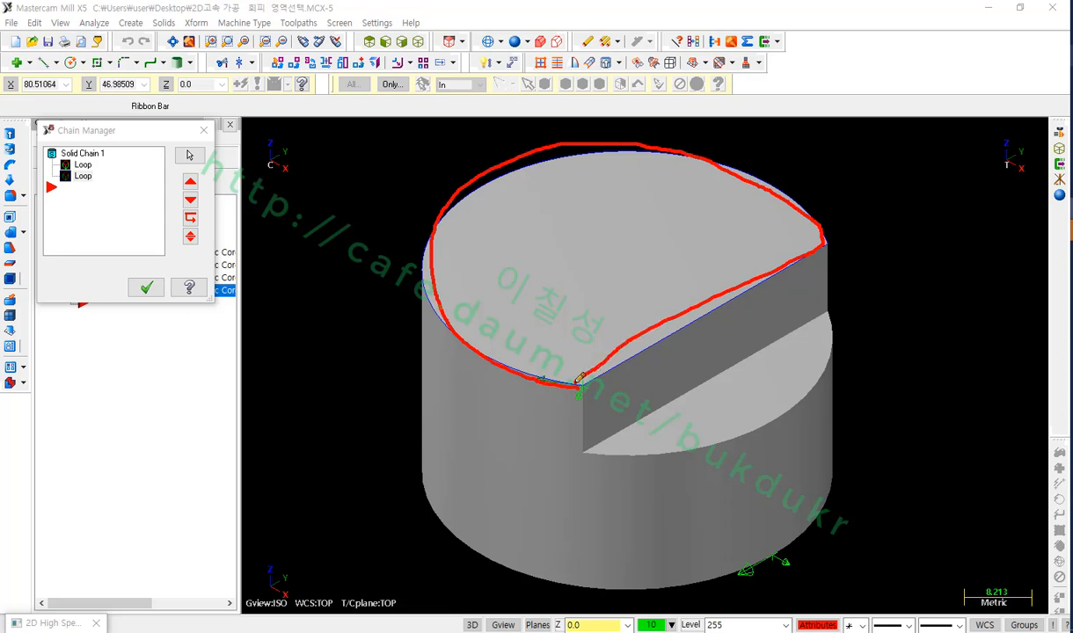
pyautogui.rightClick(353, 379)
pyautogui.click(387, 511)
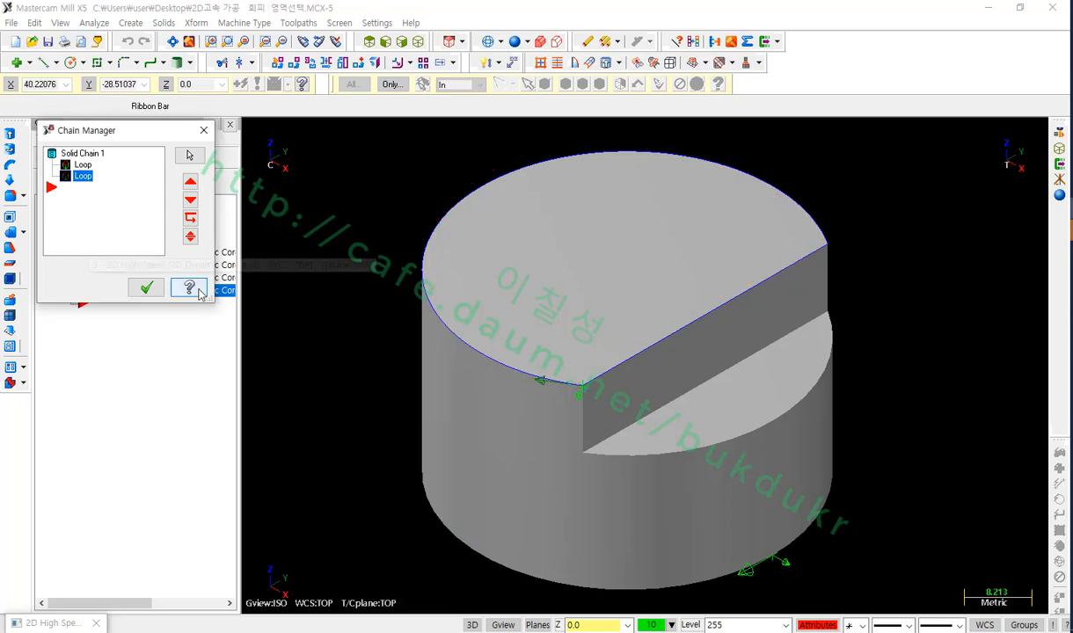
# Close the chain manager and delete the 20 mm flat endmill from the toolpath's tool list, confirming the deletion
pyautogui.click(146, 289)
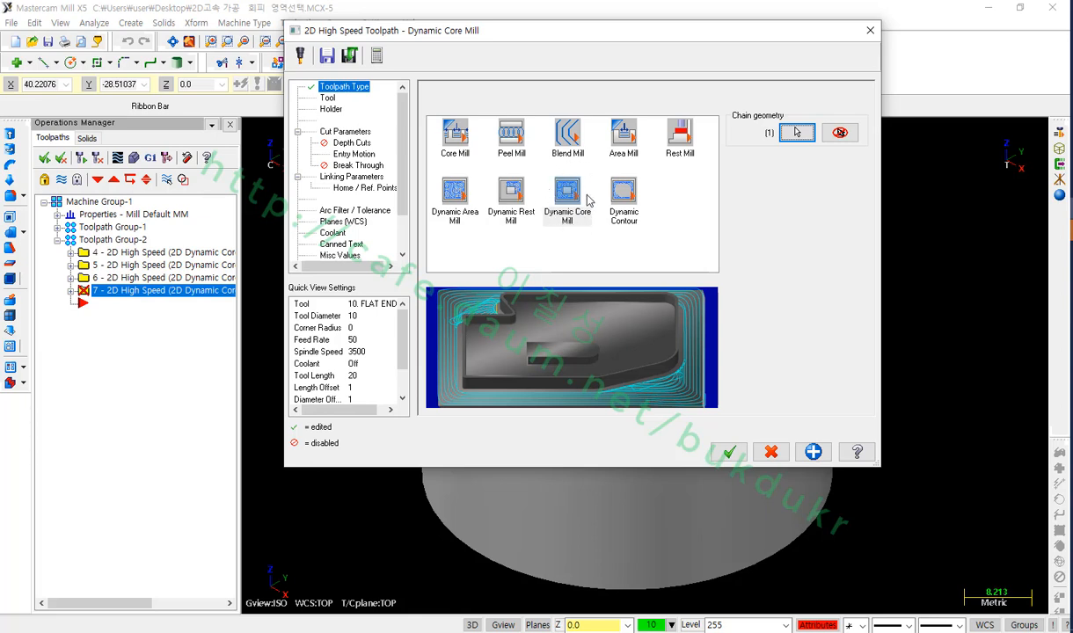
pyautogui.click(323, 96)
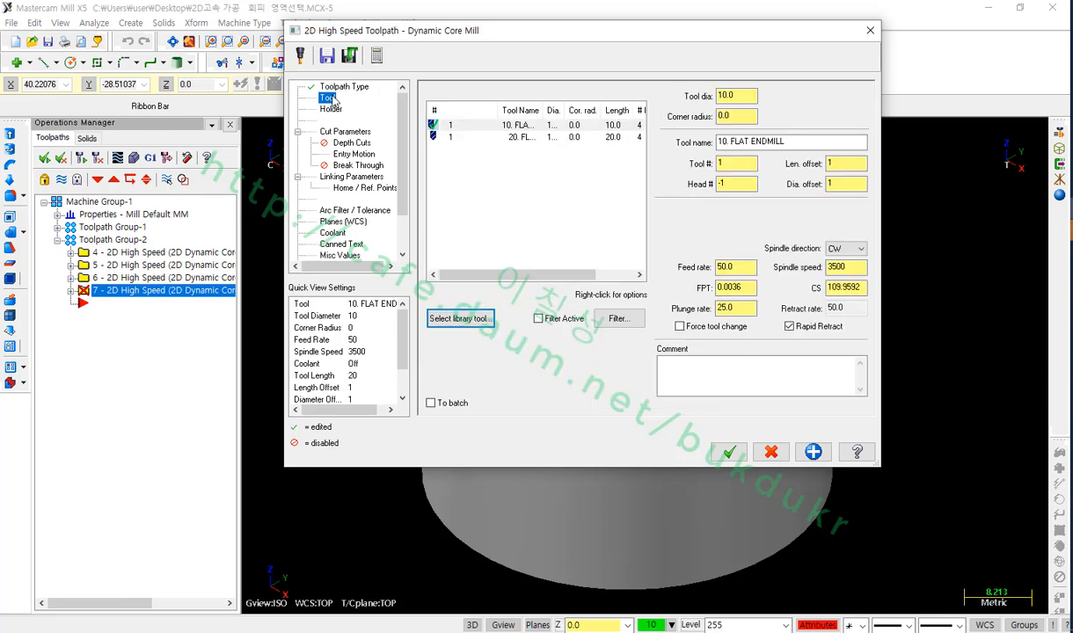
pyautogui.click(489, 138)
pyautogui.press('Delete')
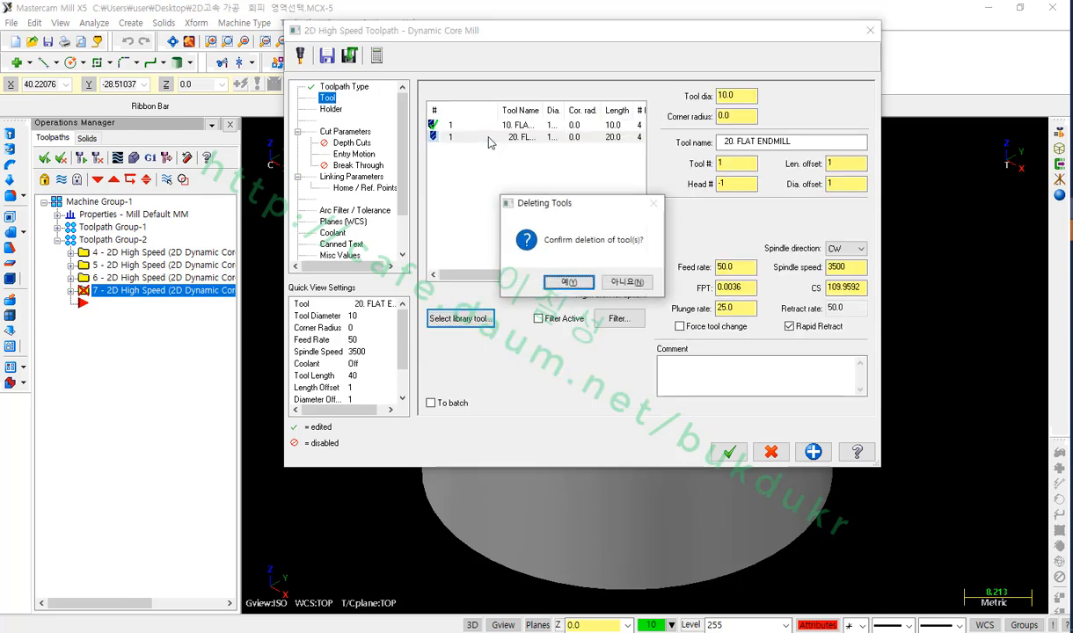
pyautogui.click(553, 275)
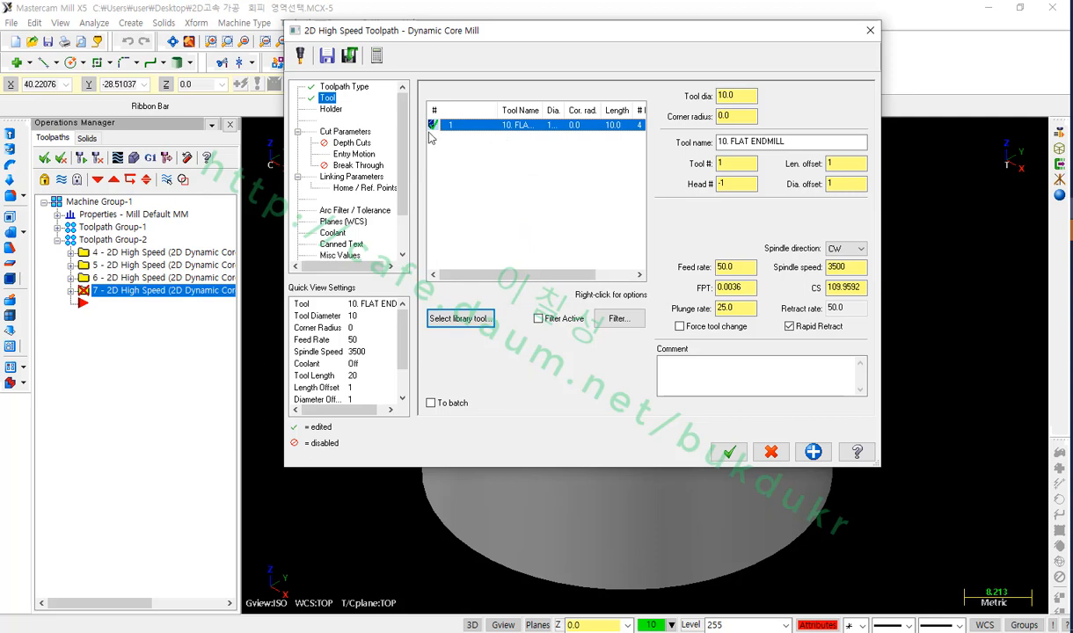
# Open the cut parameters and review the stepover and the gap size given as a percentage of tool diameter
pyautogui.click(347, 132)
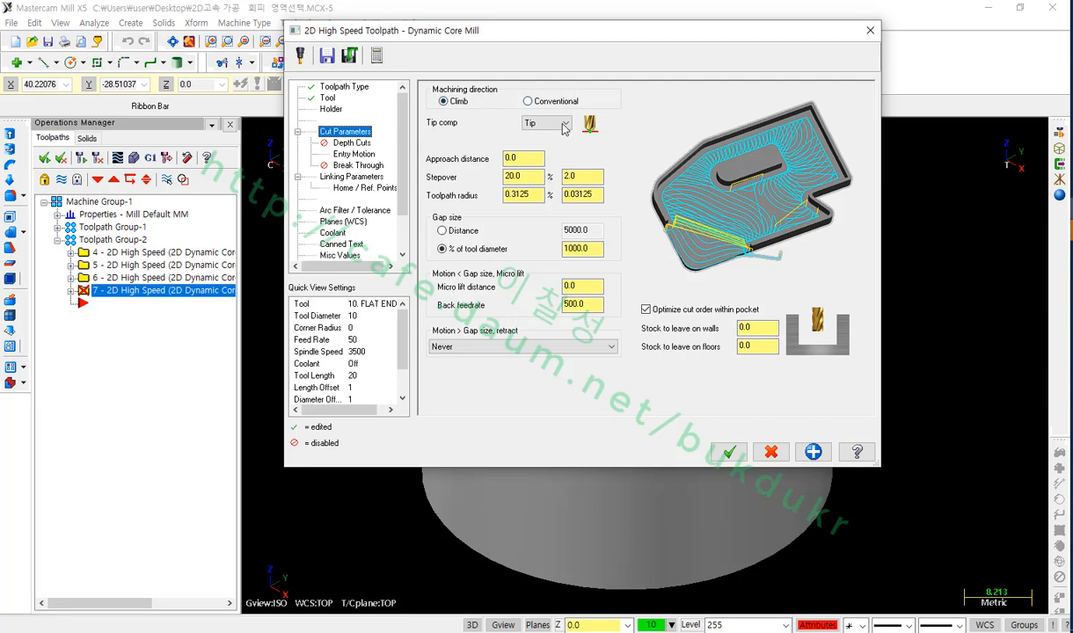
pyautogui.click(595, 176)
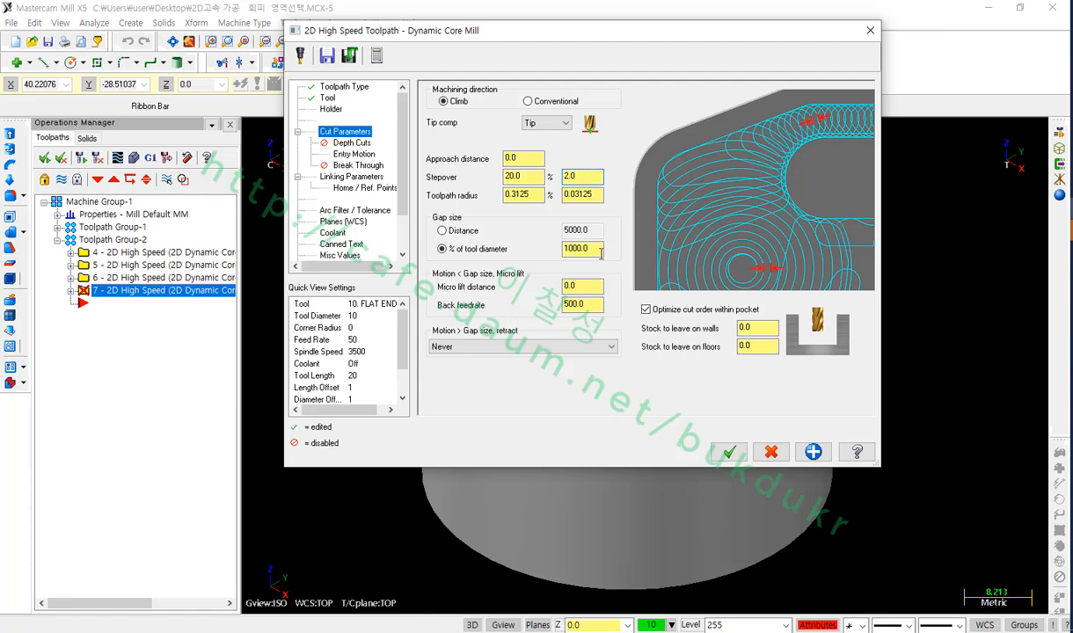
pyautogui.click(574, 247)
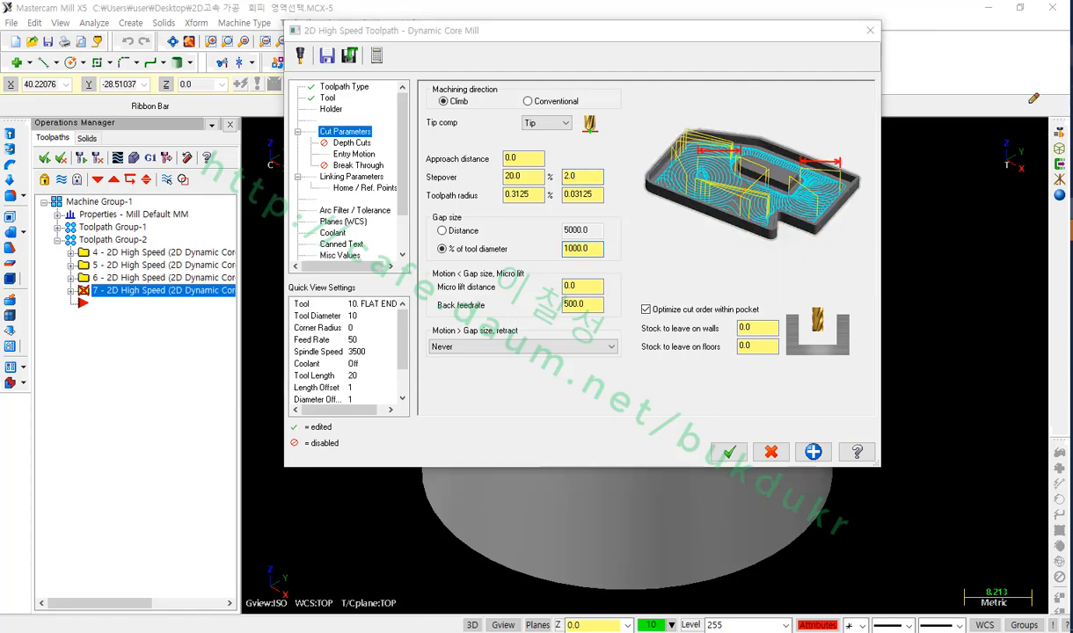
pyautogui.moveTo(435, 262)
pyautogui.mouseDown()
pyautogui.moveTo(429, 211)
pyautogui.moveTo(519, 209)
pyautogui.moveTo(627, 233)
pyautogui.moveTo(575, 268)
pyautogui.mouseUp()
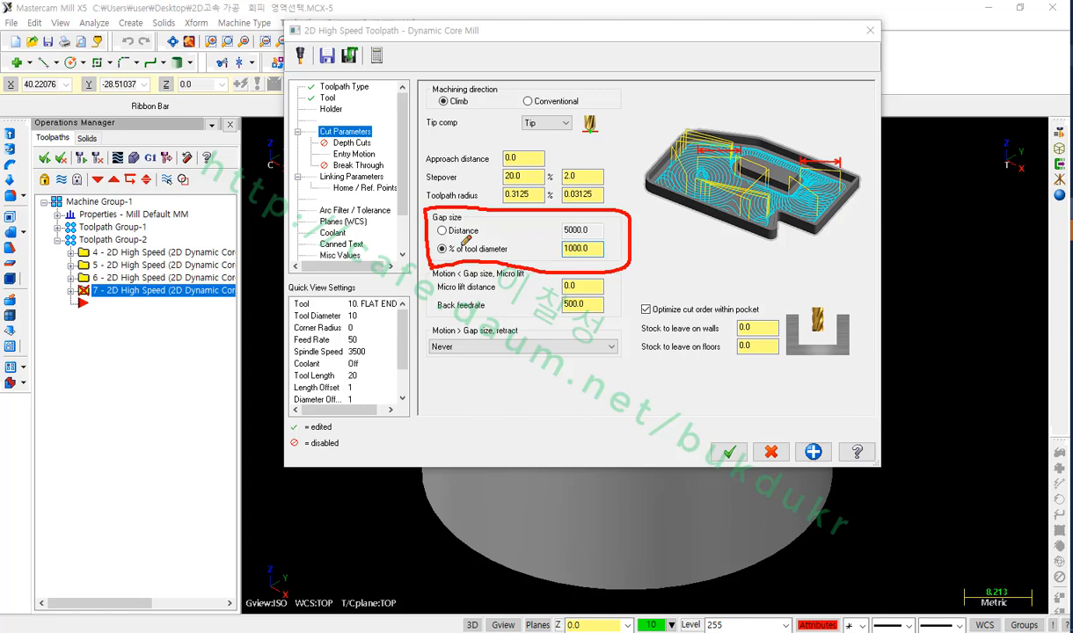
pyautogui.moveTo(431, 234)
pyautogui.mouseDown()
pyautogui.moveTo(610, 232)
pyautogui.moveTo(614, 257)
pyautogui.moveTo(552, 256)
pyautogui.moveTo(555, 233)
pyautogui.mouseUp()
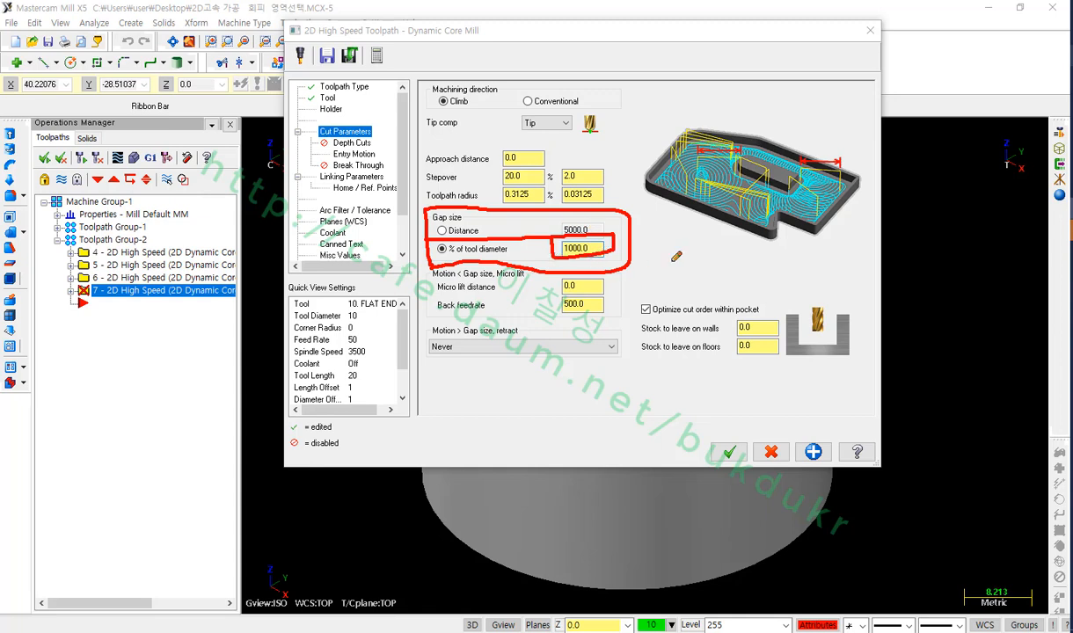
pyautogui.moveTo(651, 245)
pyautogui.mouseDown()
pyautogui.moveTo(652, 265)
pyautogui.moveTo(661, 248)
pyautogui.moveTo(693, 240)
pyautogui.moveTo(676, 274)
pyautogui.moveTo(637, 233)
pyautogui.moveTo(695, 231)
pyautogui.moveTo(677, 275)
pyautogui.mouseUp()
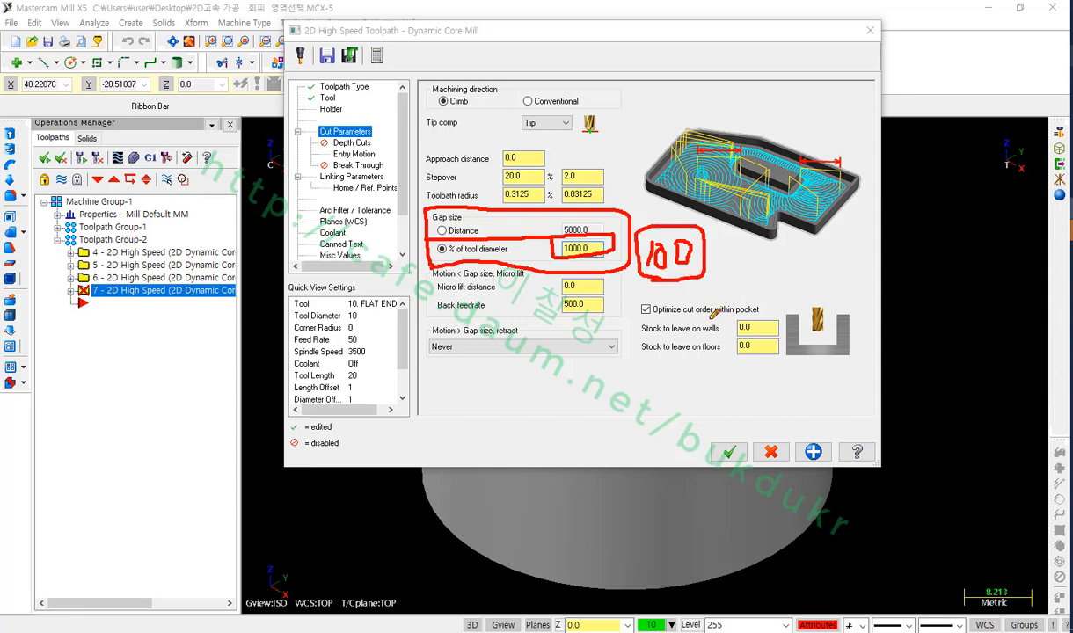
pyautogui.moveTo(700, 393); pyautogui.dragTo(690, 173)
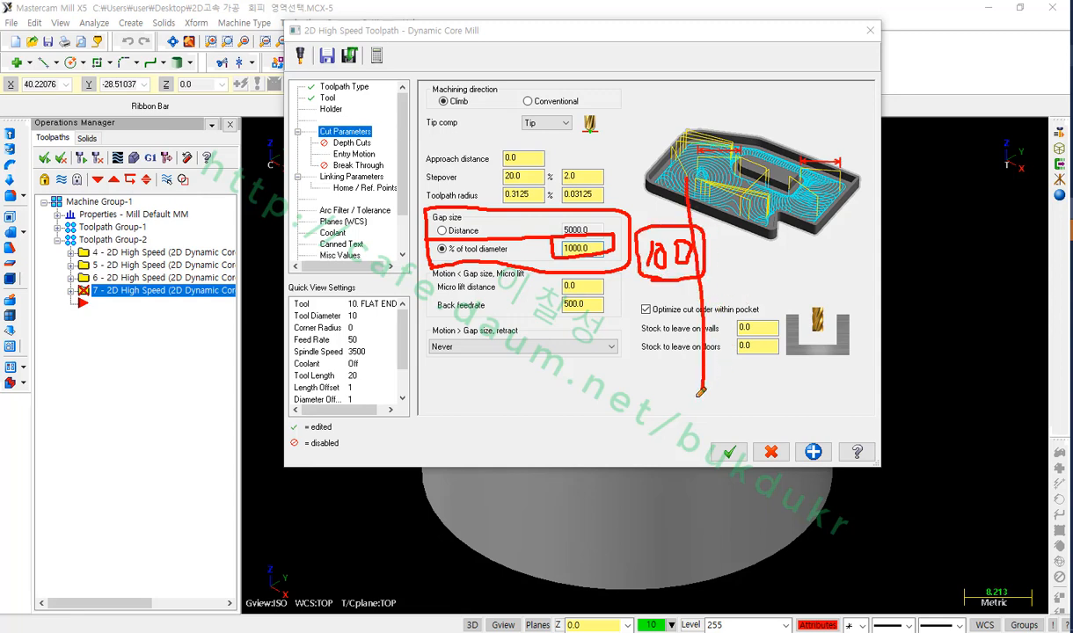
pyautogui.moveTo(785, 356); pyautogui.dragTo(874, 380)
pyautogui.moveTo(701, 397); pyautogui.dragTo(874, 378)
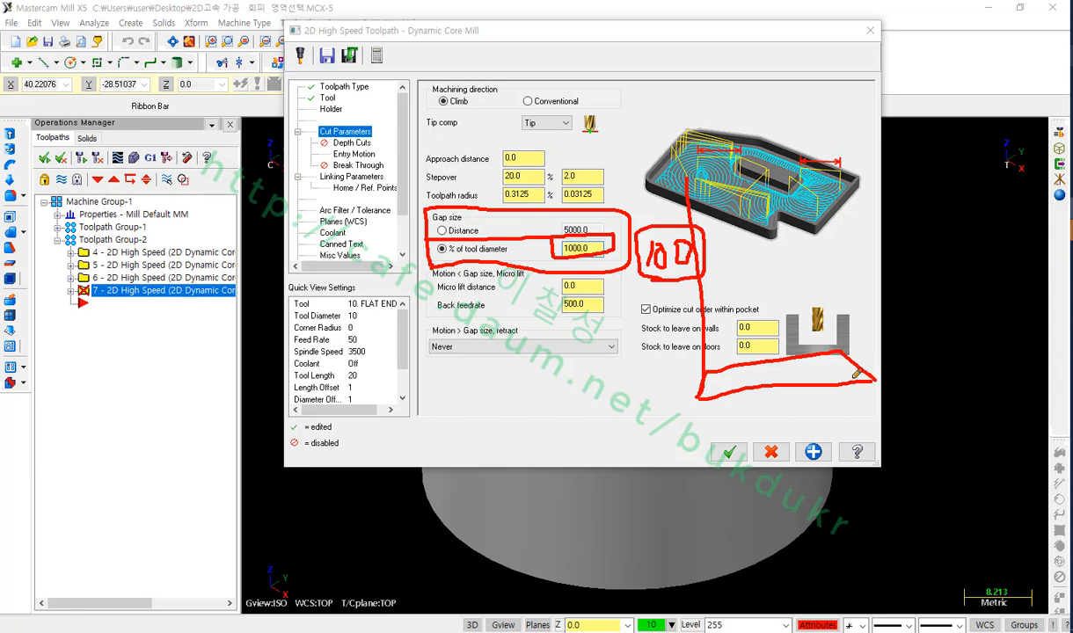
pyautogui.moveTo(697, 397); pyautogui.dragTo(875, 373)
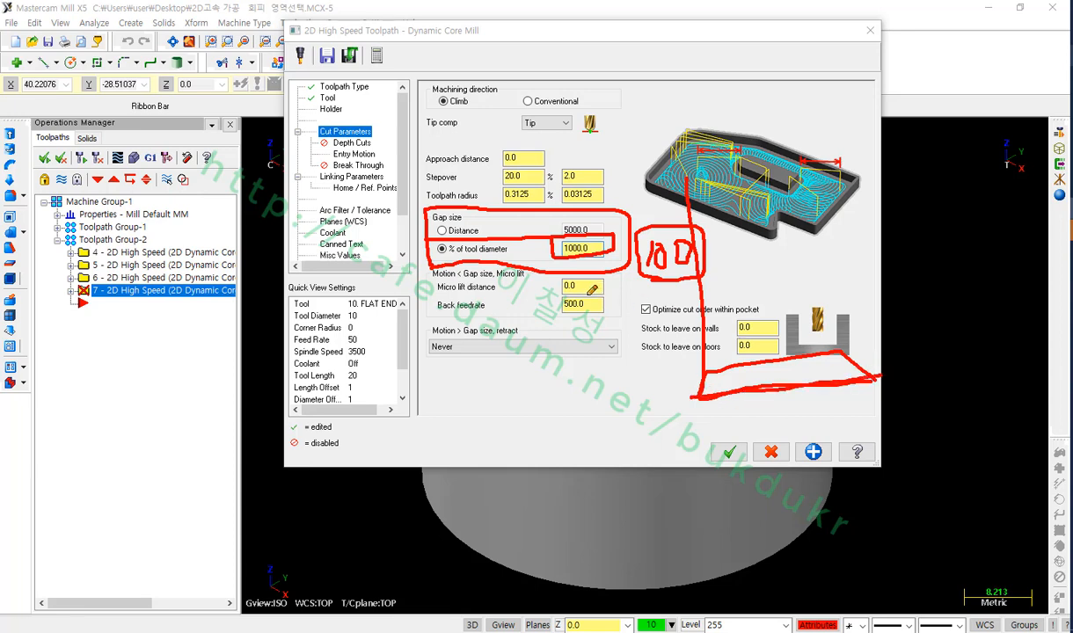
pyautogui.moveTo(429, 294); pyautogui.dragTo(496, 292)
pyautogui.moveTo(431, 292)
pyautogui.mouseDown()
pyautogui.moveTo(439, 280)
pyautogui.moveTo(500, 281)
pyautogui.moveTo(497, 290)
pyautogui.mouseUp()
pyautogui.rightClick(713, 33)
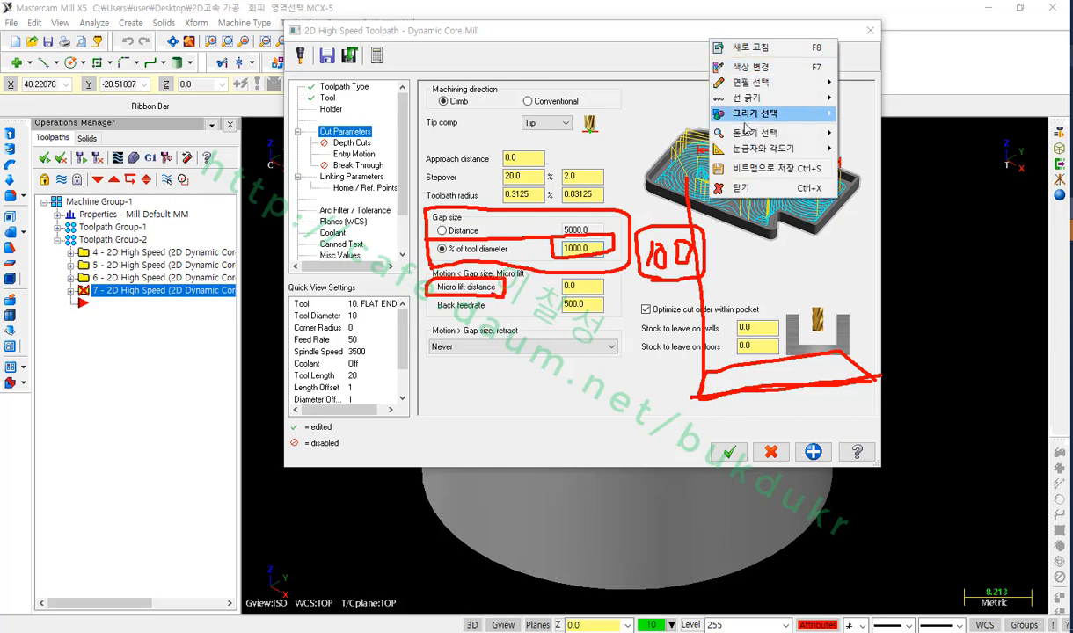
pyautogui.click(738, 182)
# Set the micro lift distance to 0.5 and the back feedrate to 1000, and check the stock to leave on walls and floors
pyautogui.click(562, 290)
pyautogui.write('0')
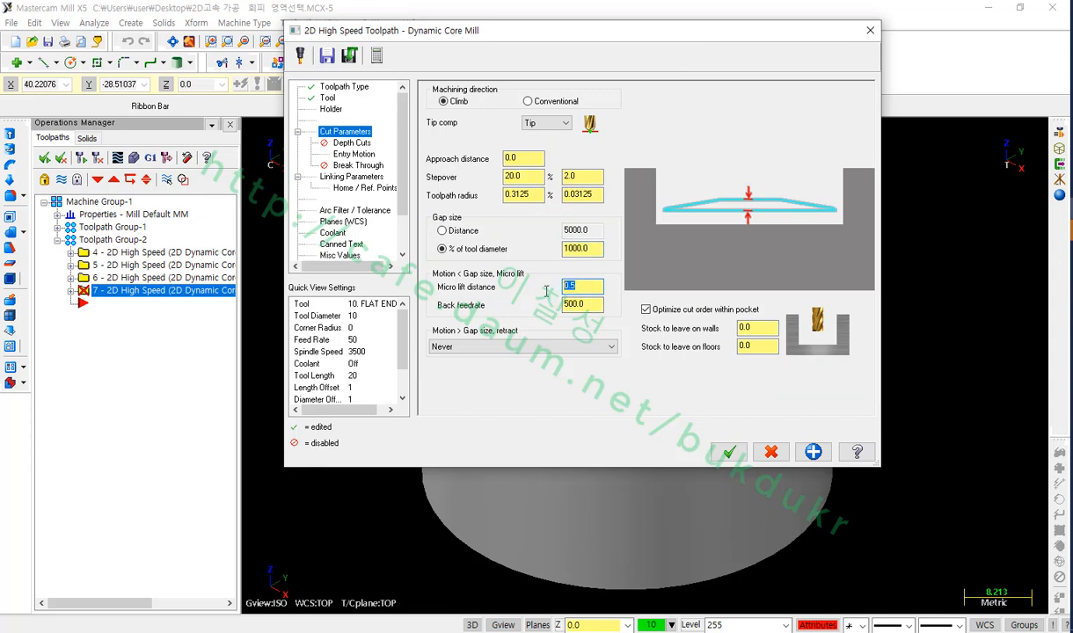
pyautogui.doubleClick(594, 288)
pyautogui.click(591, 305)
pyautogui.press('Tab')
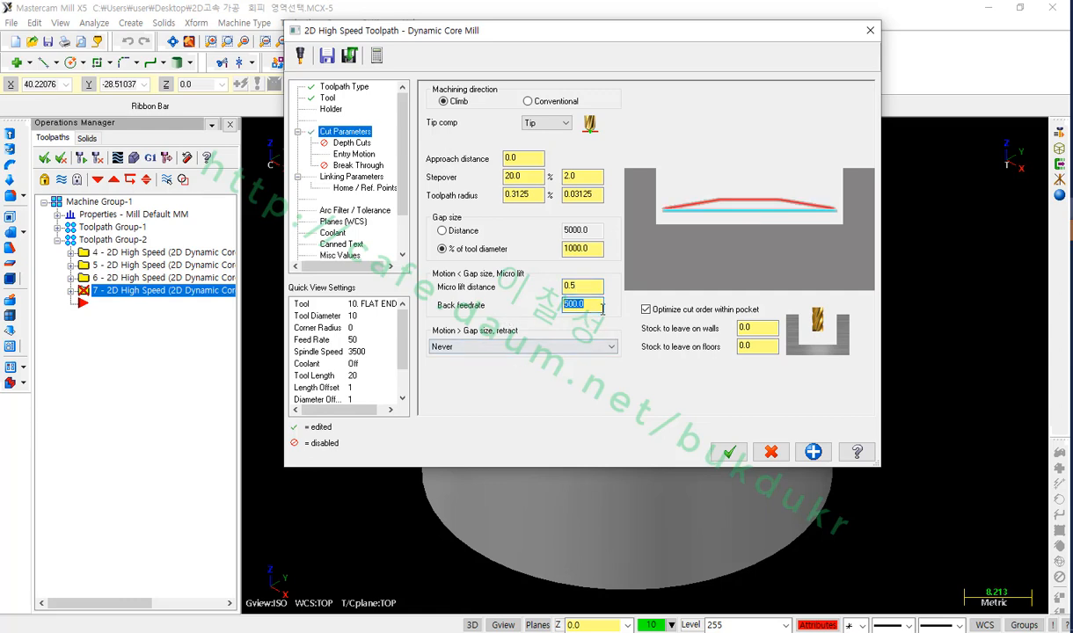
pyautogui.write('1')
pyautogui.press('Return')
pyautogui.click(594, 288)
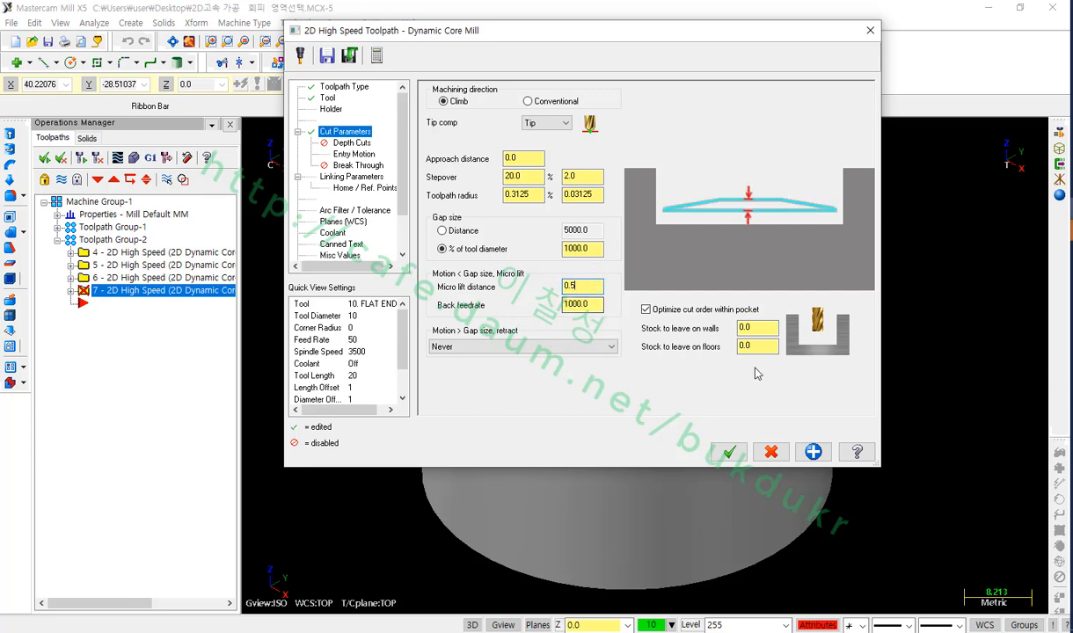
pyautogui.click(747, 328)
pyautogui.click(764, 349)
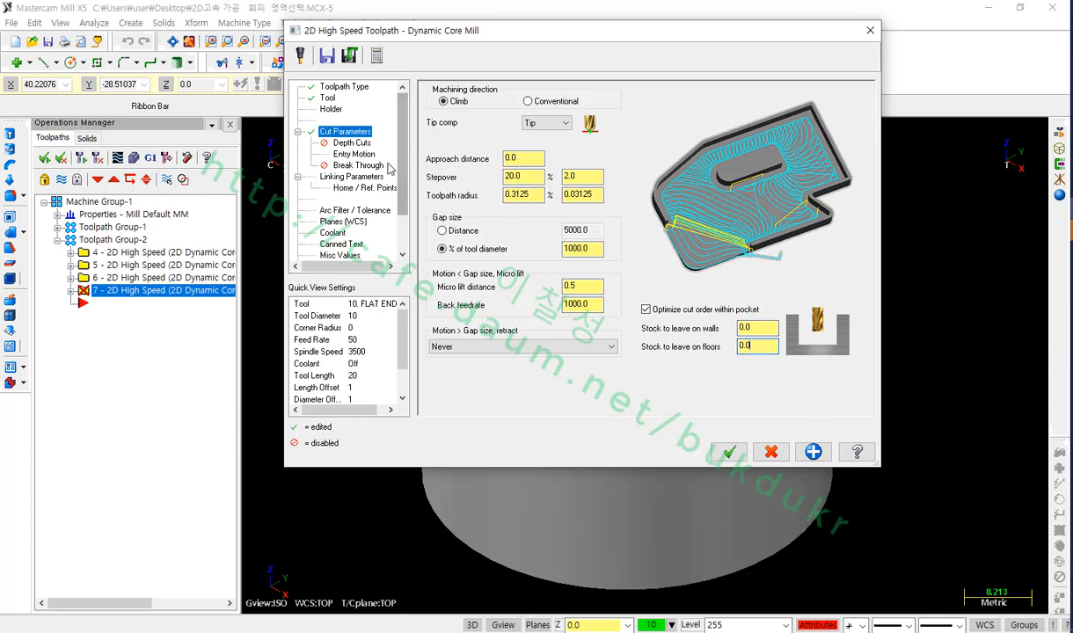
# Look over the entry motion settings and open the linking parameters of the toolpath
pyautogui.click(360, 155)
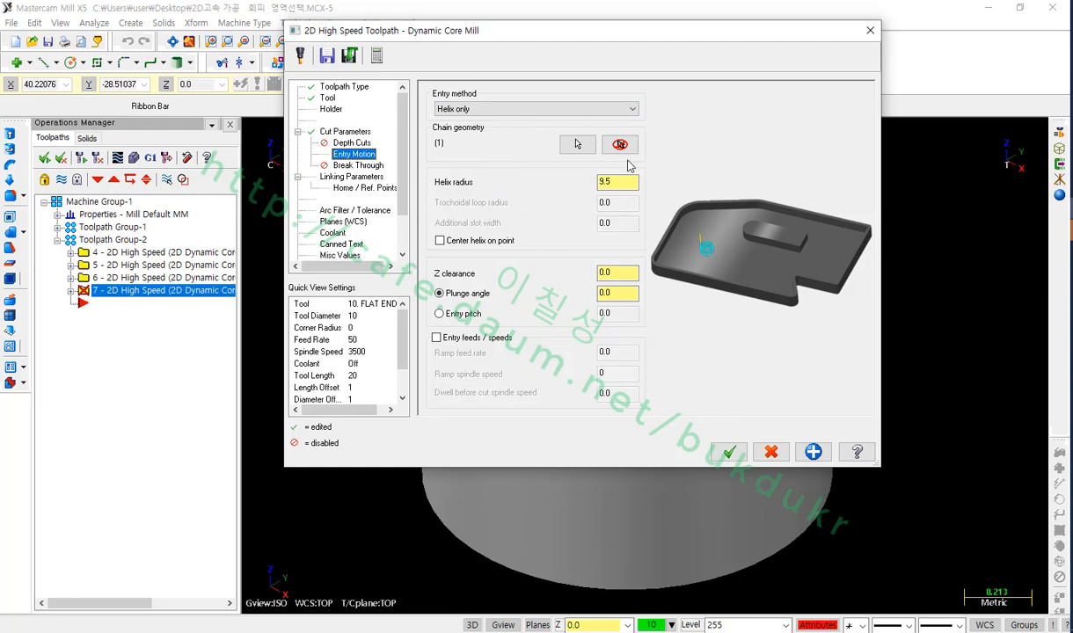
pyautogui.click(359, 178)
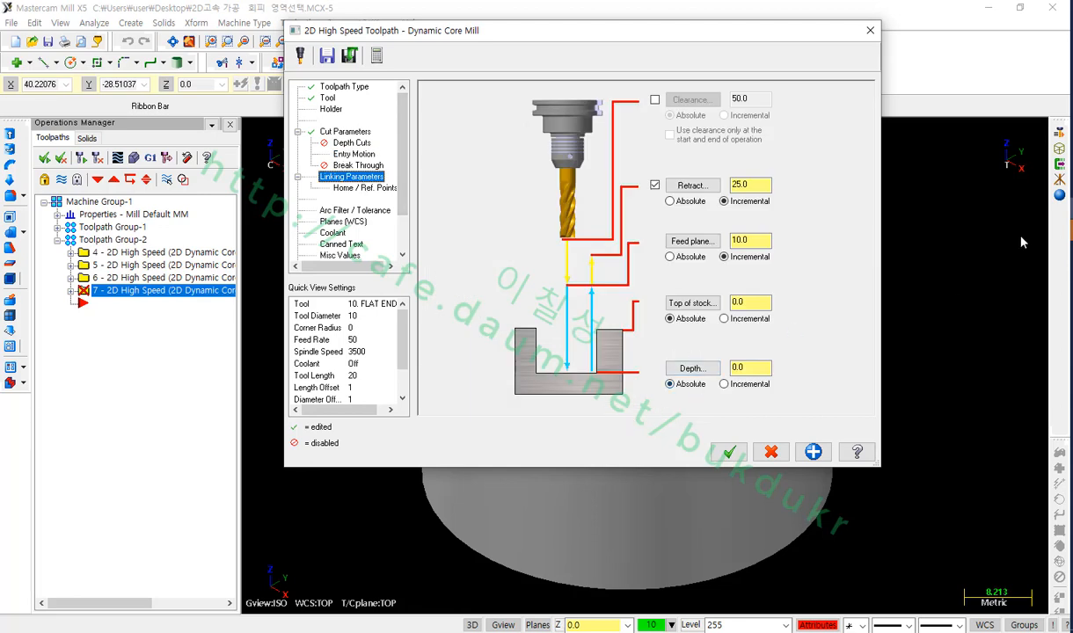
pyautogui.moveTo(794, 407)
pyautogui.mouseDown()
pyautogui.moveTo(677, 406)
pyautogui.moveTo(649, 353)
pyautogui.moveTo(792, 349)
pyautogui.moveTo(805, 401)
pyautogui.mouseUp()
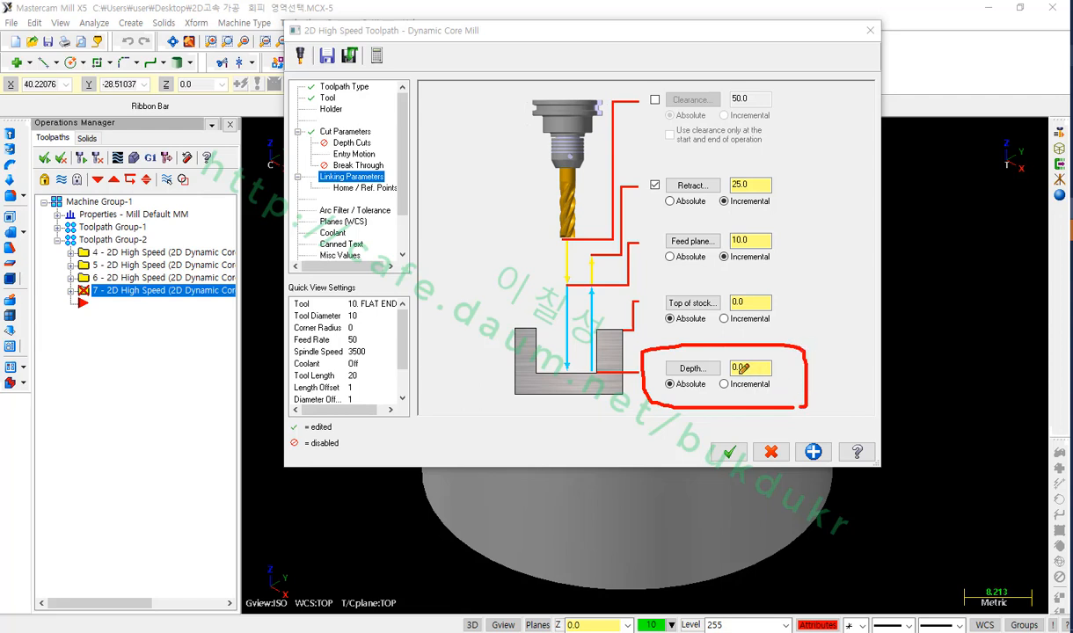
pyautogui.moveTo(743, 357)
pyautogui.mouseDown()
pyautogui.moveTo(743, 378)
pyautogui.moveTo(766, 357)
pyautogui.mouseUp()
pyautogui.rightClick(841, 297)
pyautogui.click(884, 449)
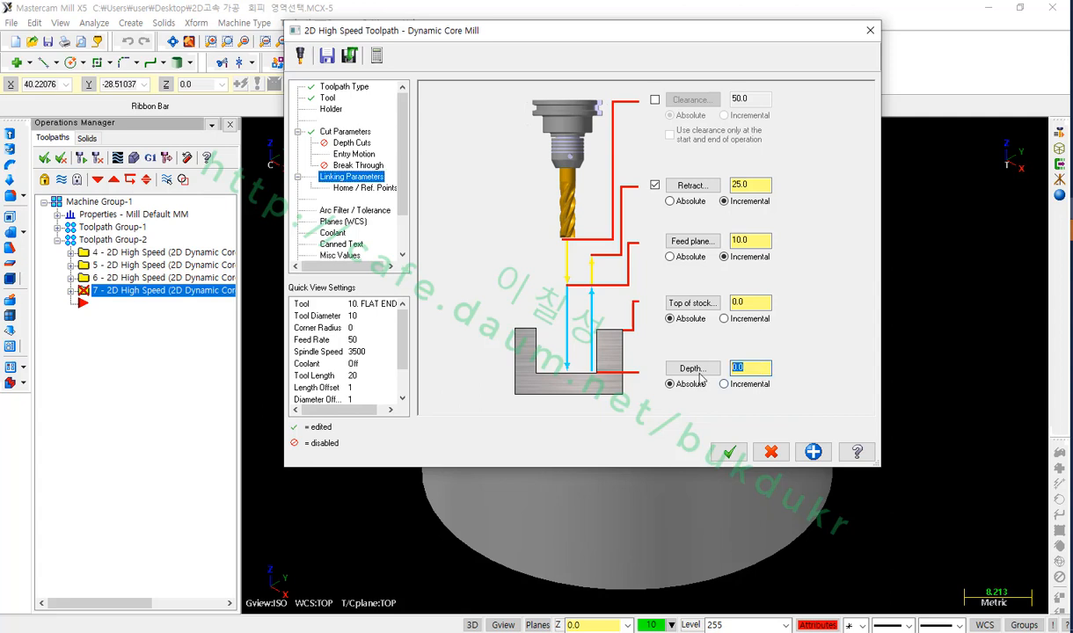
# Set the absolute depth to -10 and save the toolpath parameters to the defaults library
pyautogui.write('10')
pyautogui.click(326, 55)
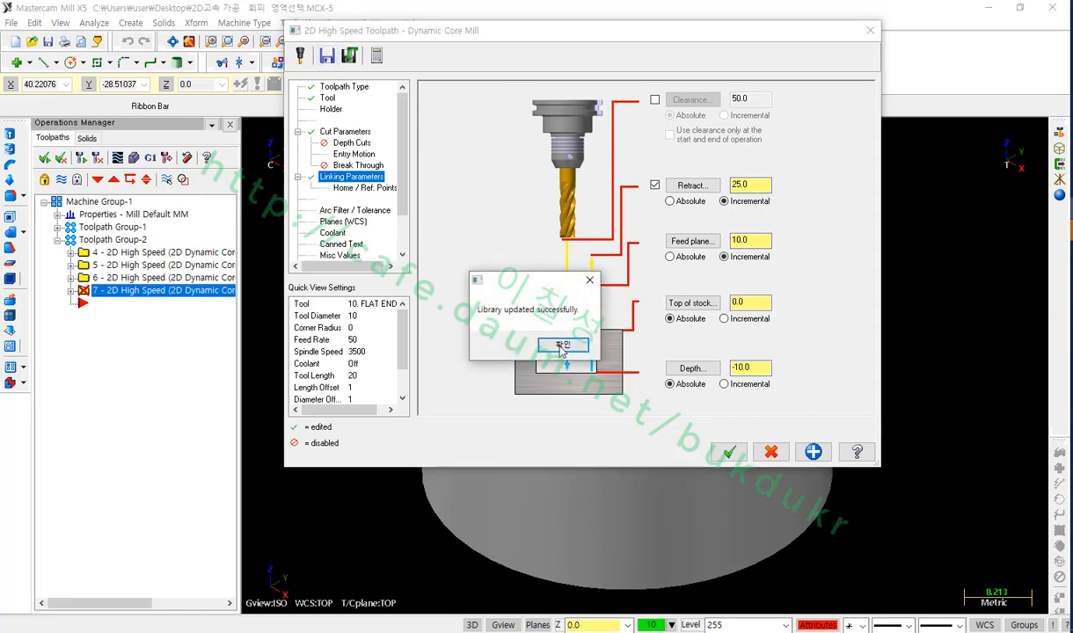
pyautogui.click(535, 336)
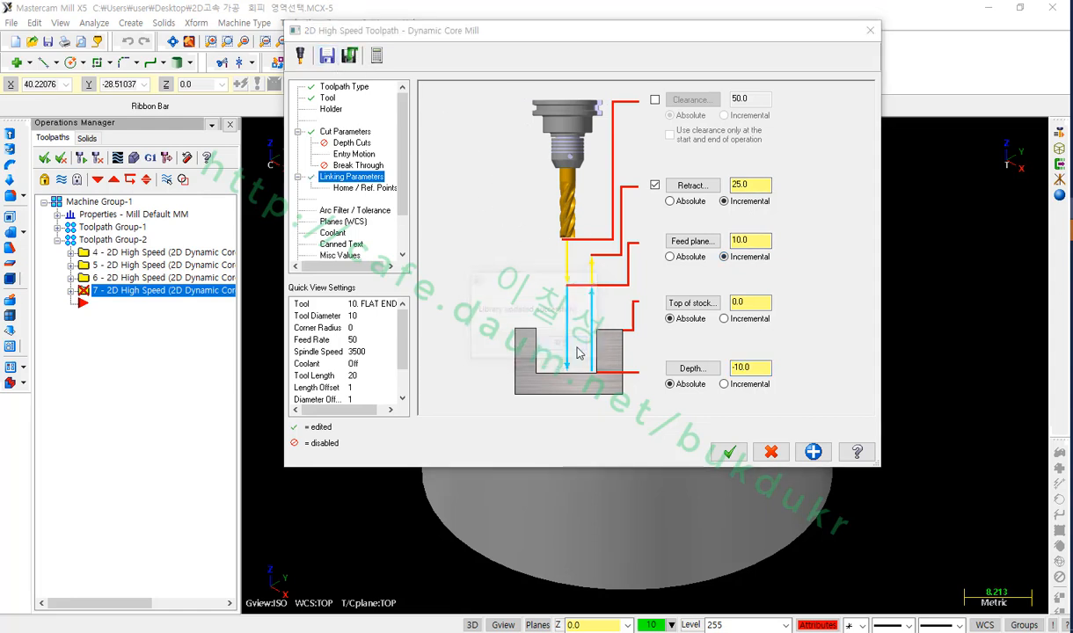
# Generate the Dynamic Core Mill toolpath and open the backplot of operation 7
pyautogui.click(728, 451)
pyautogui.scroll(-1, 570, 335)
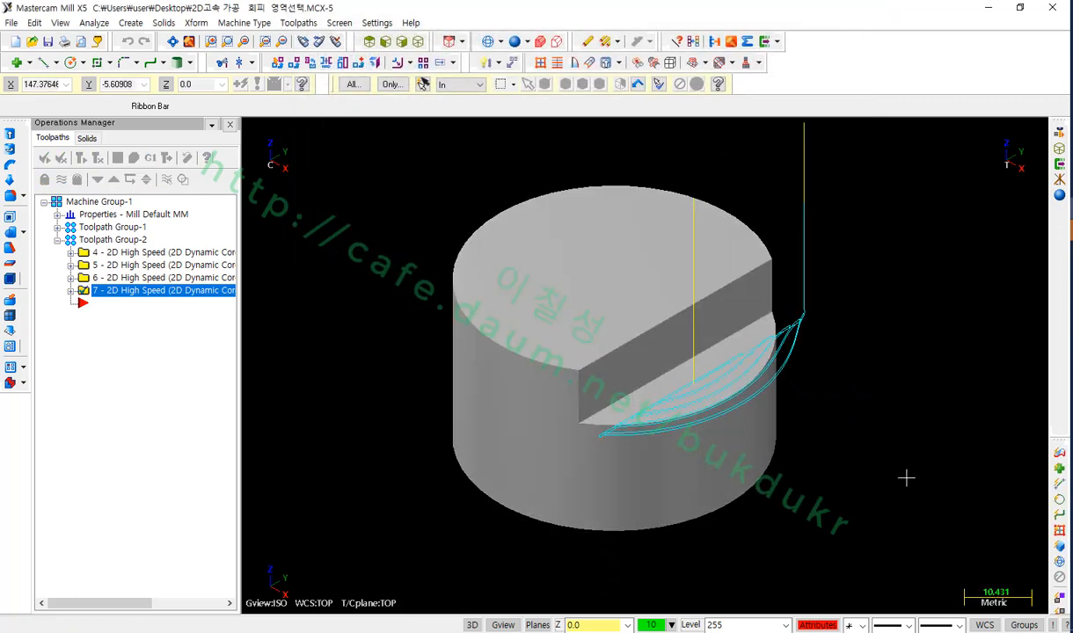
pyautogui.click(96, 292)
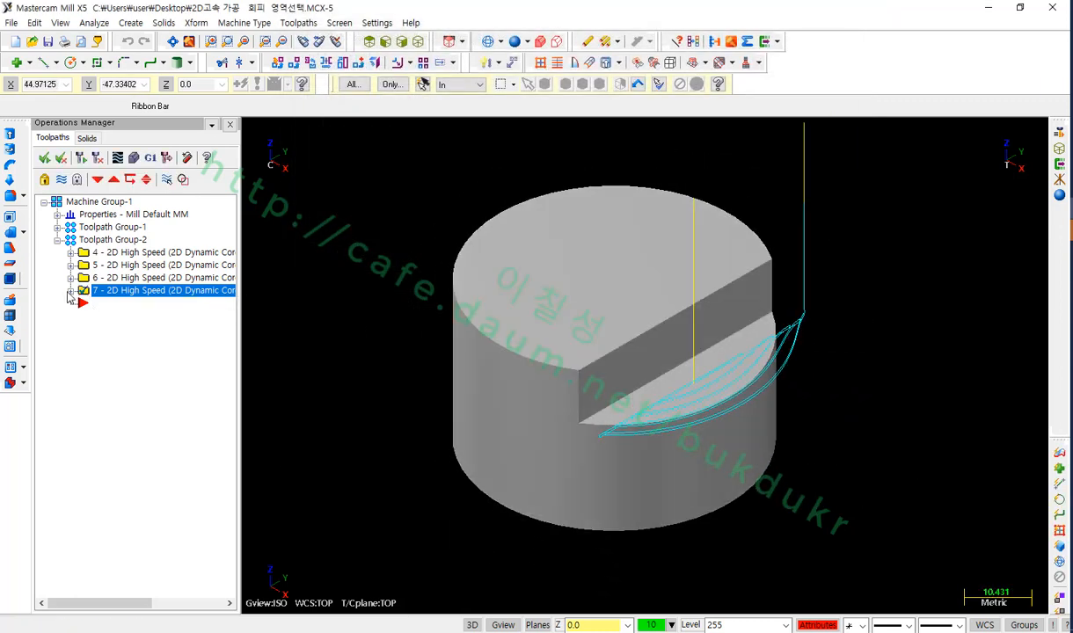
pyautogui.click(71, 290)
pyautogui.click(116, 340)
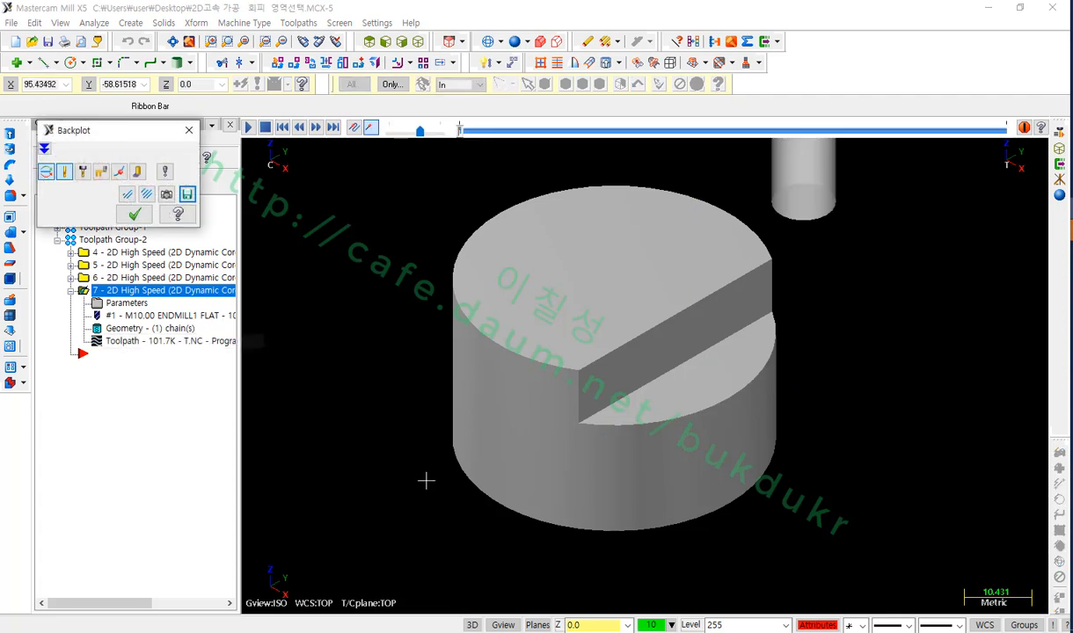
# Step the backplot to the tool's plunge and examine its clearance from the cylinder's edge in the top view
pyautogui.moveTo(463, 132); pyautogui.dragTo(461, 132)
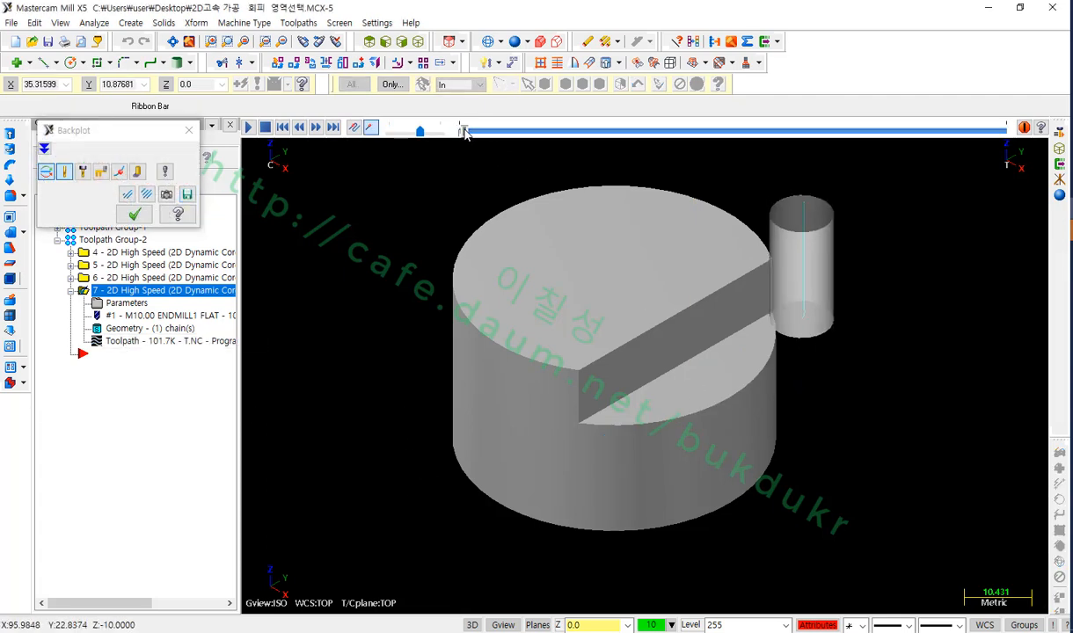
pyautogui.rightClick(396, 237)
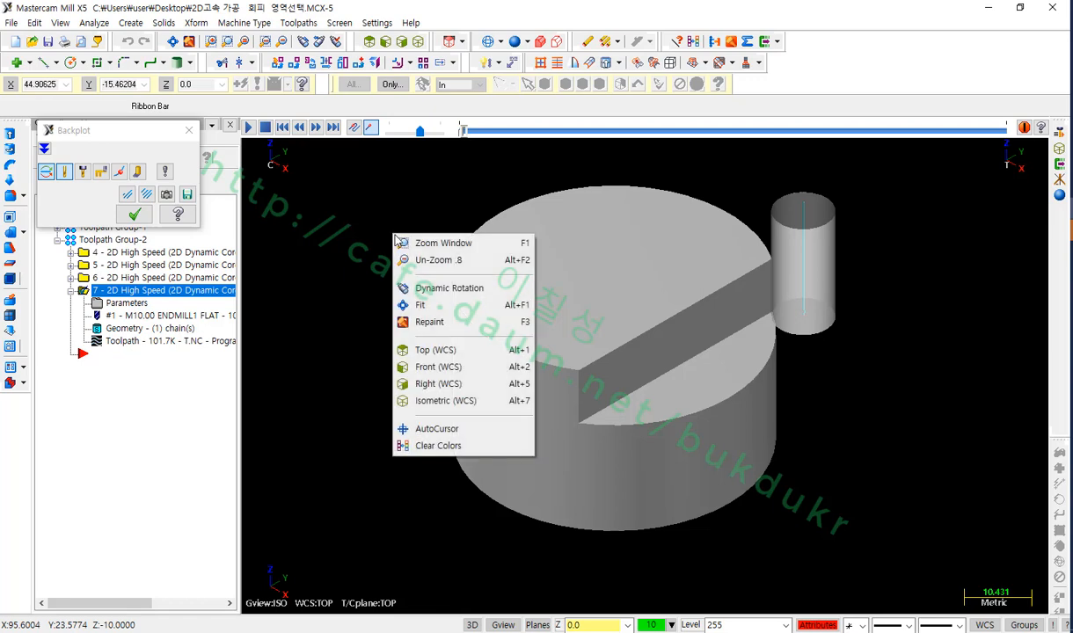
pyautogui.click(432, 350)
pyautogui.scroll(-2, 453, 480)
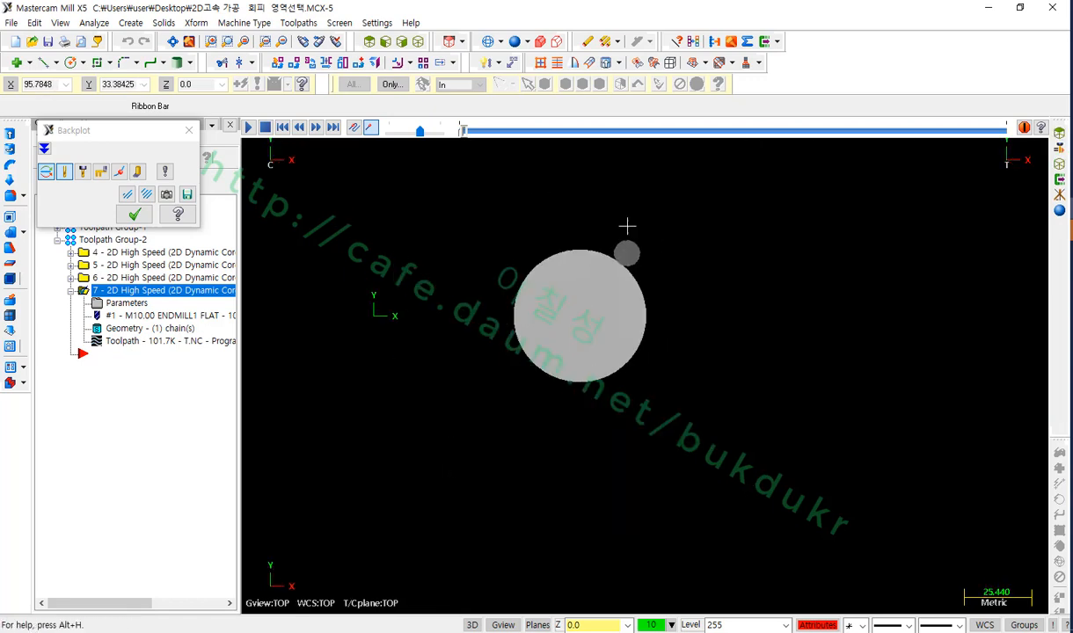
pyautogui.scroll(4, 616, 303)
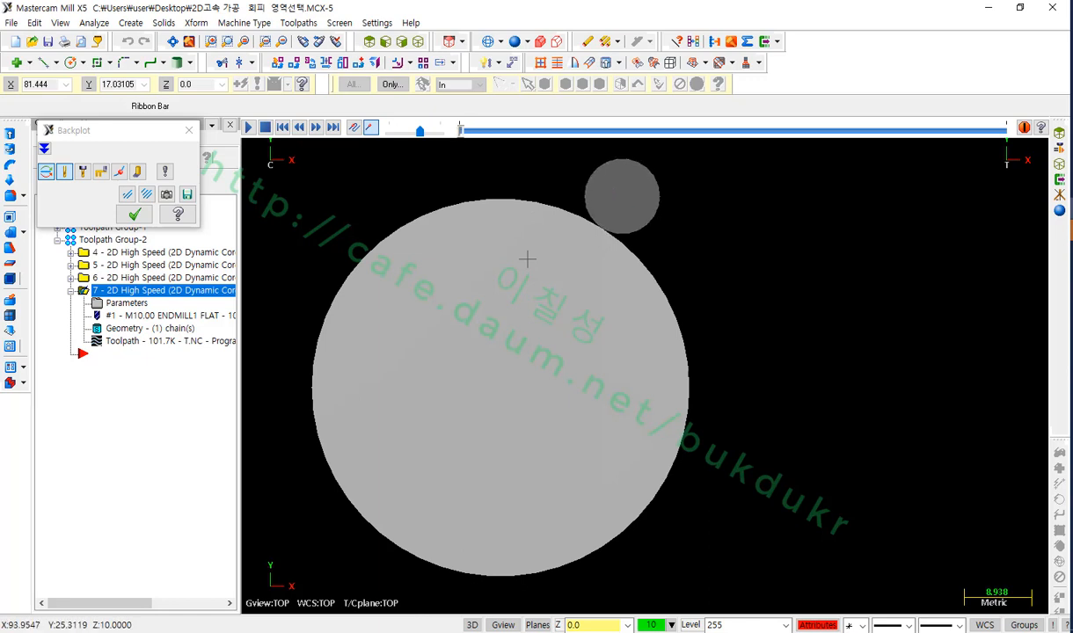
pyautogui.scroll(5, 625, 183)
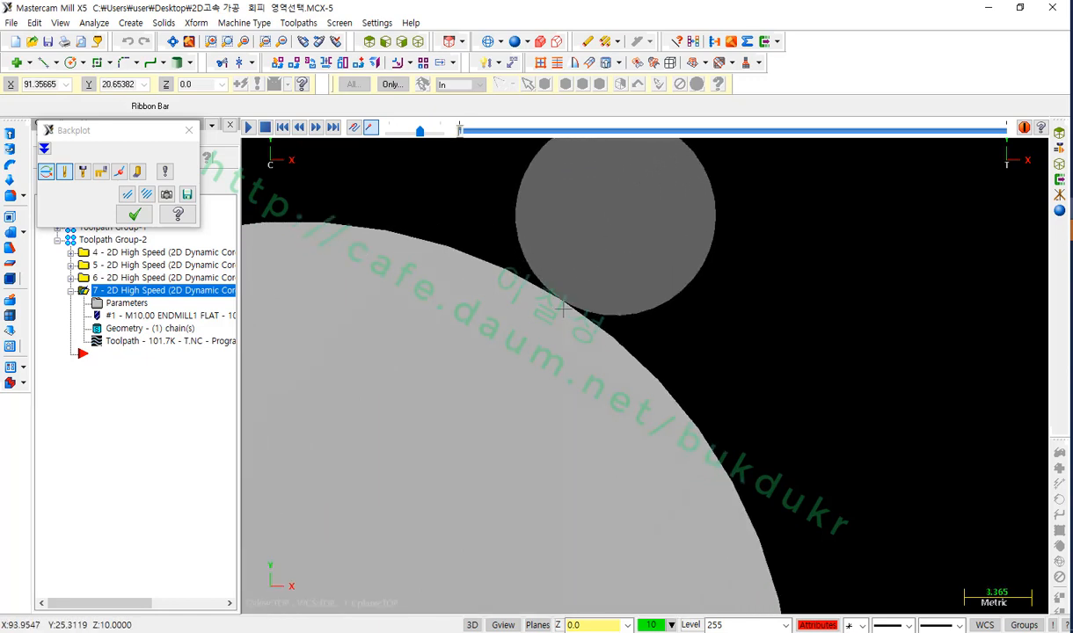
pyautogui.scroll(-3, 707, 272)
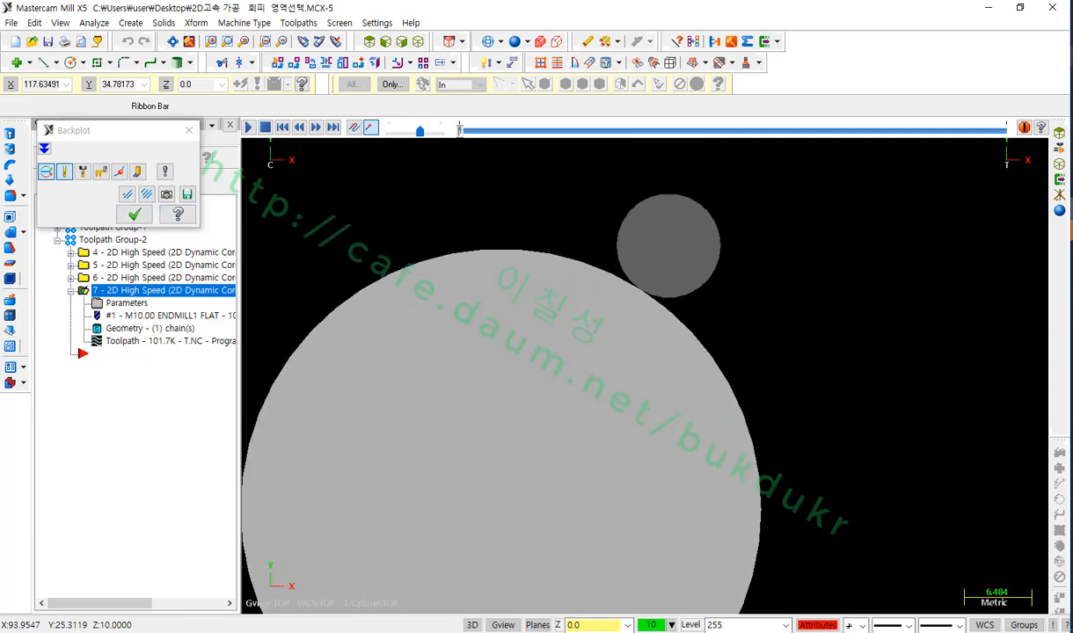
pyautogui.moveTo(622, 271)
pyautogui.mouseDown()
pyautogui.moveTo(712, 298)
pyautogui.moveTo(698, 303)
pyautogui.moveTo(703, 277)
pyautogui.mouseUp()
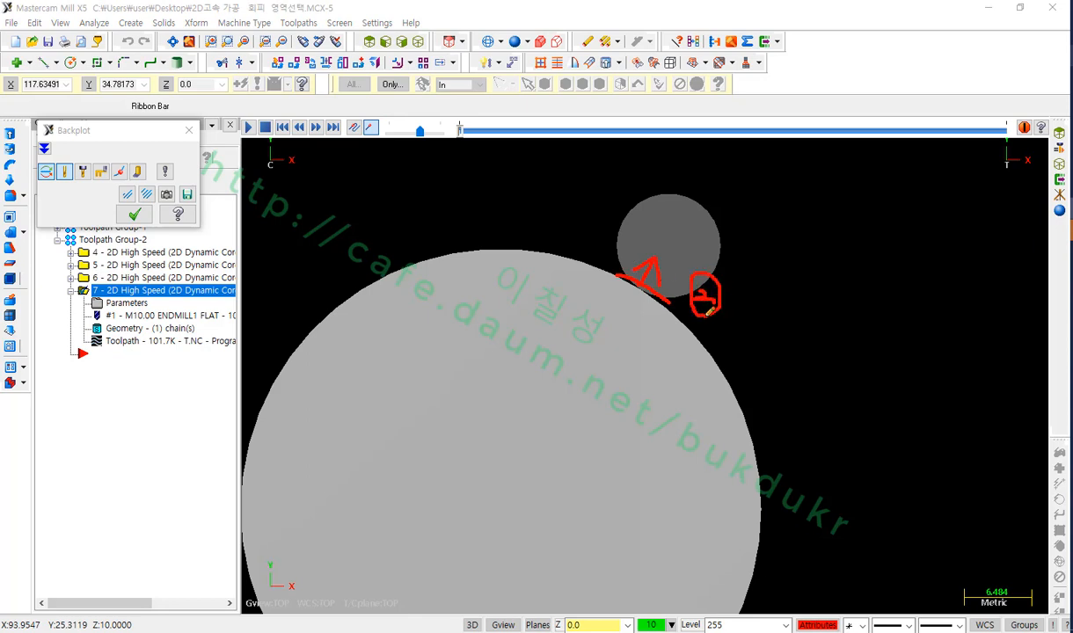
pyautogui.rightClick(785, 284)
pyautogui.click(810, 433)
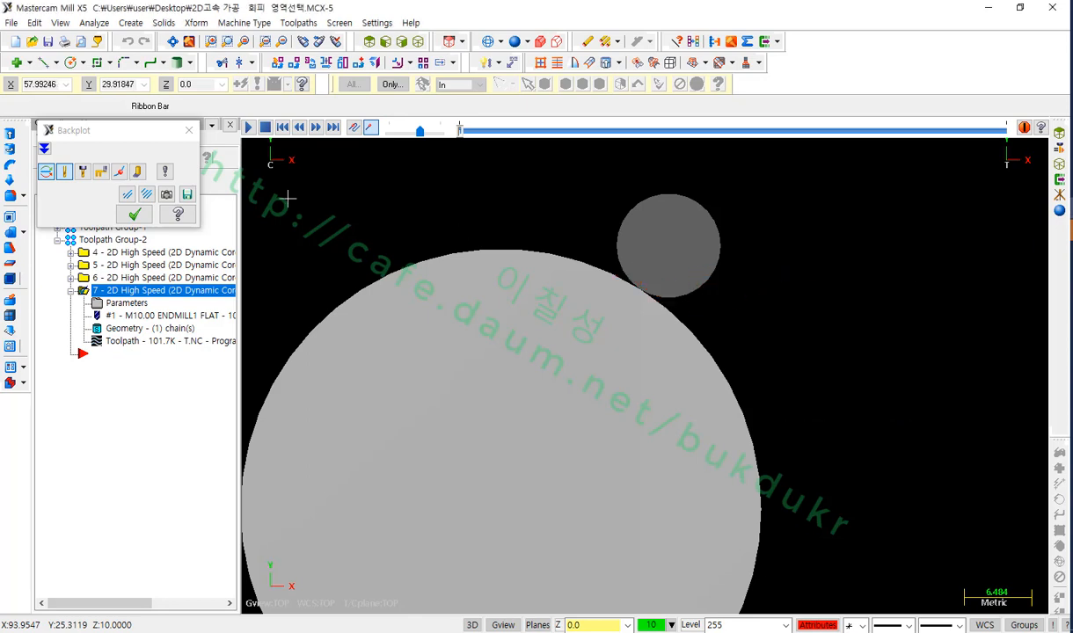
# Close the backplot and set the approach distance to 2 in the cut parameters of operation 7
pyautogui.click(135, 214)
pyautogui.click(128, 301)
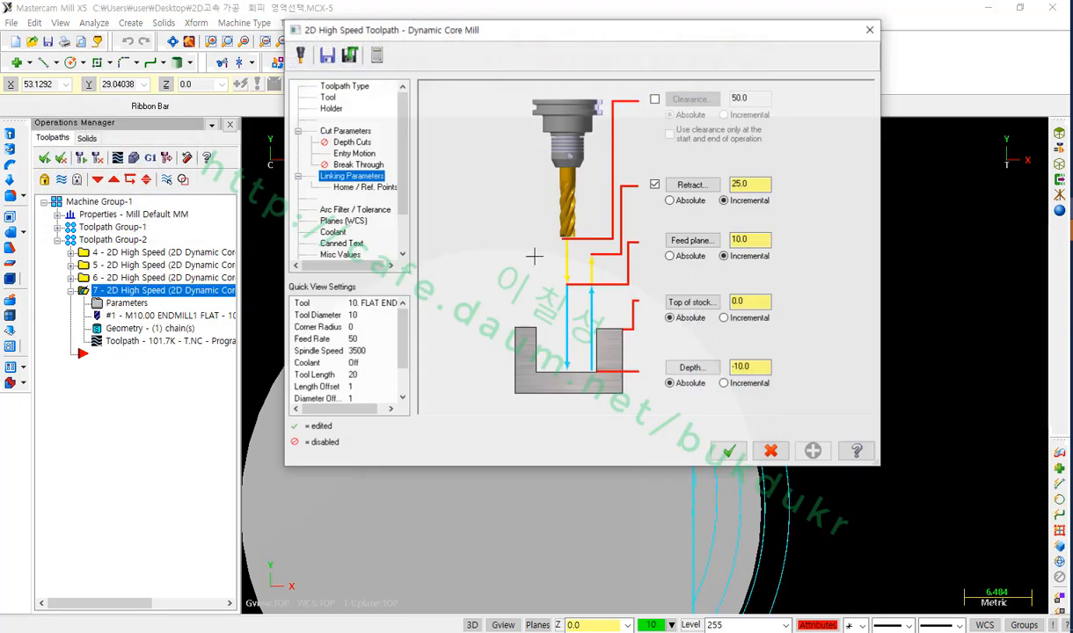
pyautogui.click(352, 130)
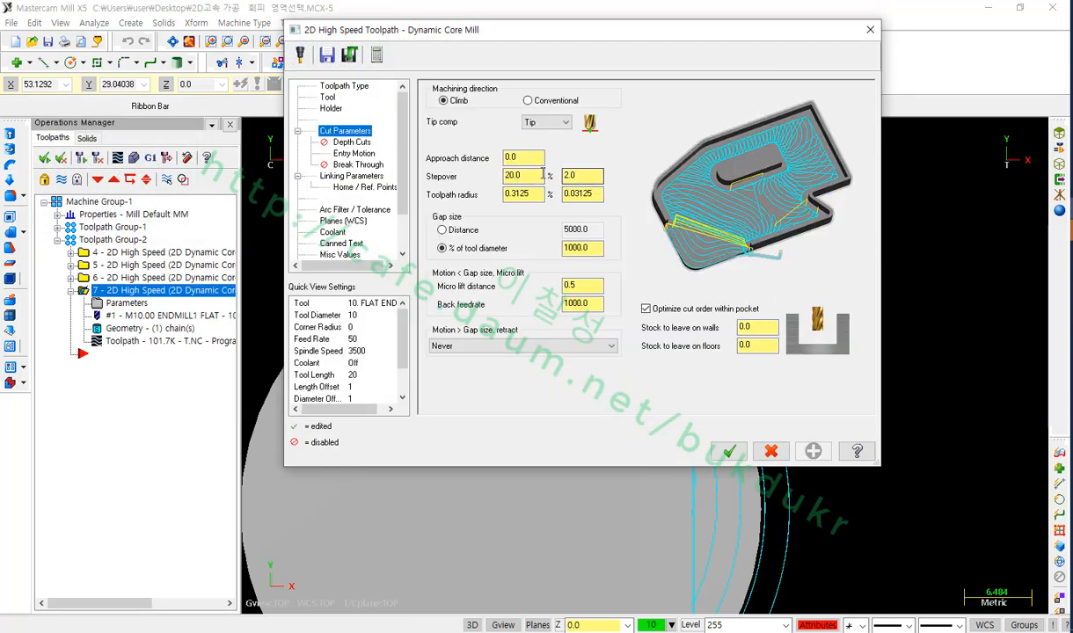
pyautogui.press('Tab')
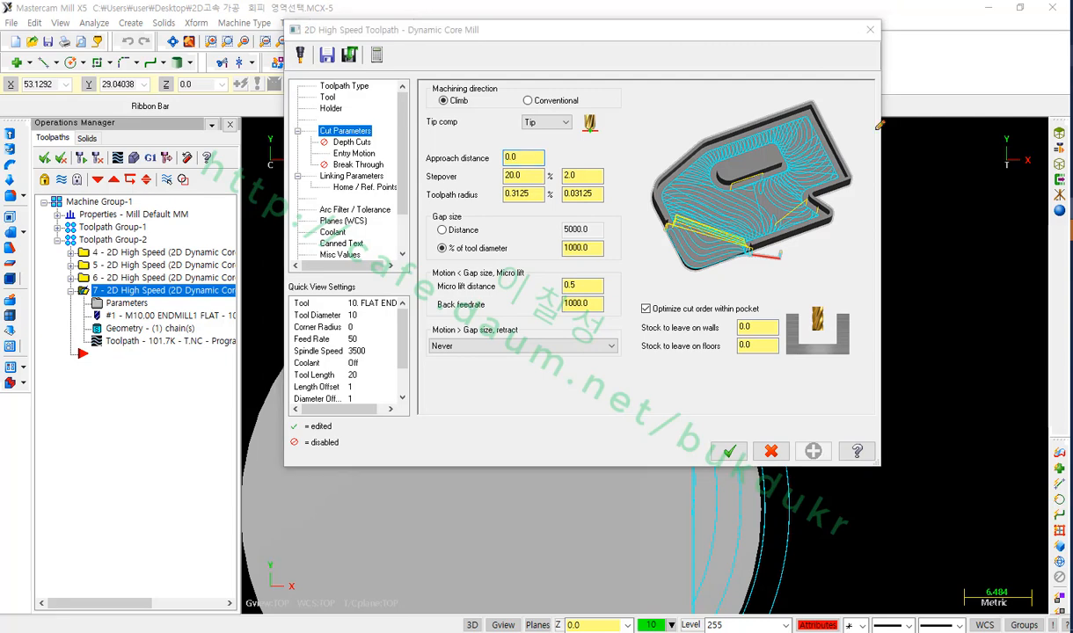
pyautogui.moveTo(426, 165); pyautogui.dragTo(545, 153)
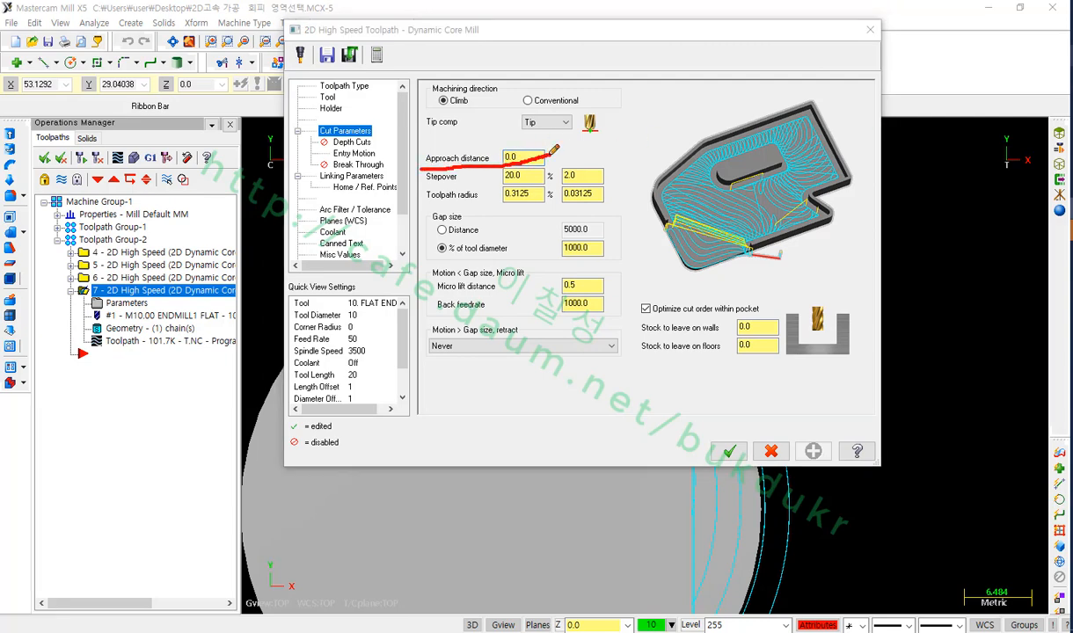
pyautogui.moveTo(550, 151)
pyautogui.mouseDown()
pyautogui.moveTo(429, 147)
pyautogui.moveTo(418, 162)
pyautogui.moveTo(446, 161)
pyautogui.mouseUp()
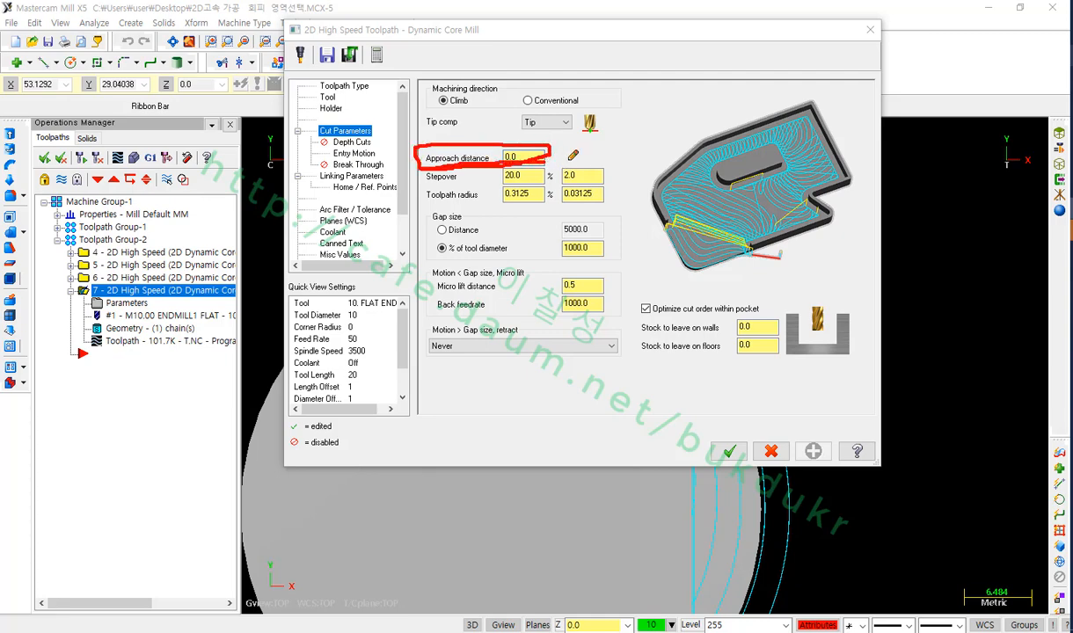
pyautogui.moveTo(498, 134); pyautogui.dragTo(509, 131)
pyautogui.rightClick(588, 139)
pyautogui.click(651, 295)
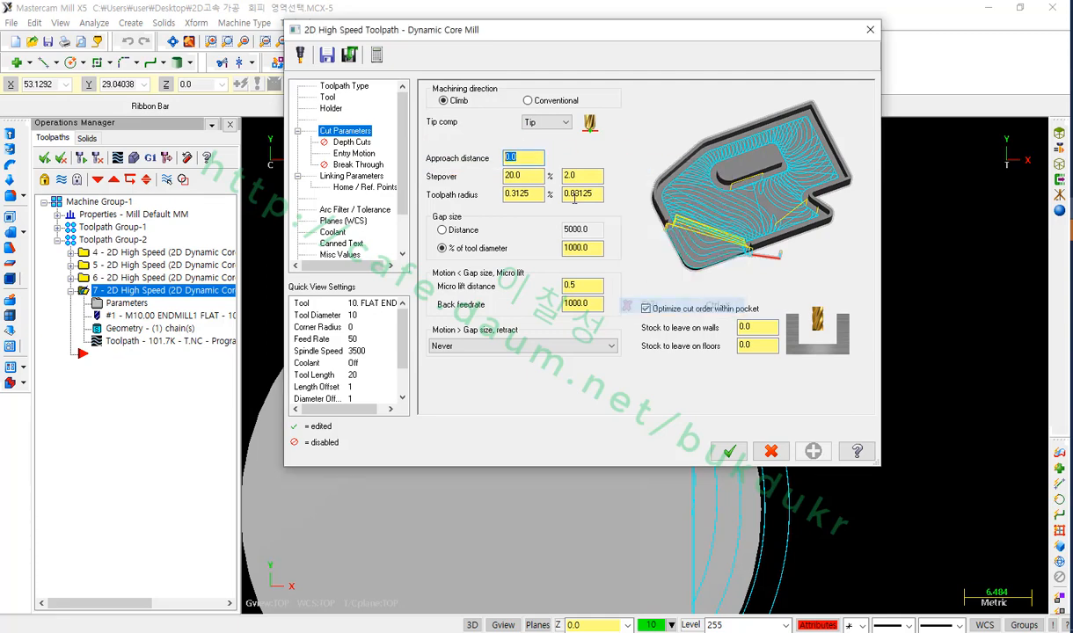
pyautogui.write('2')
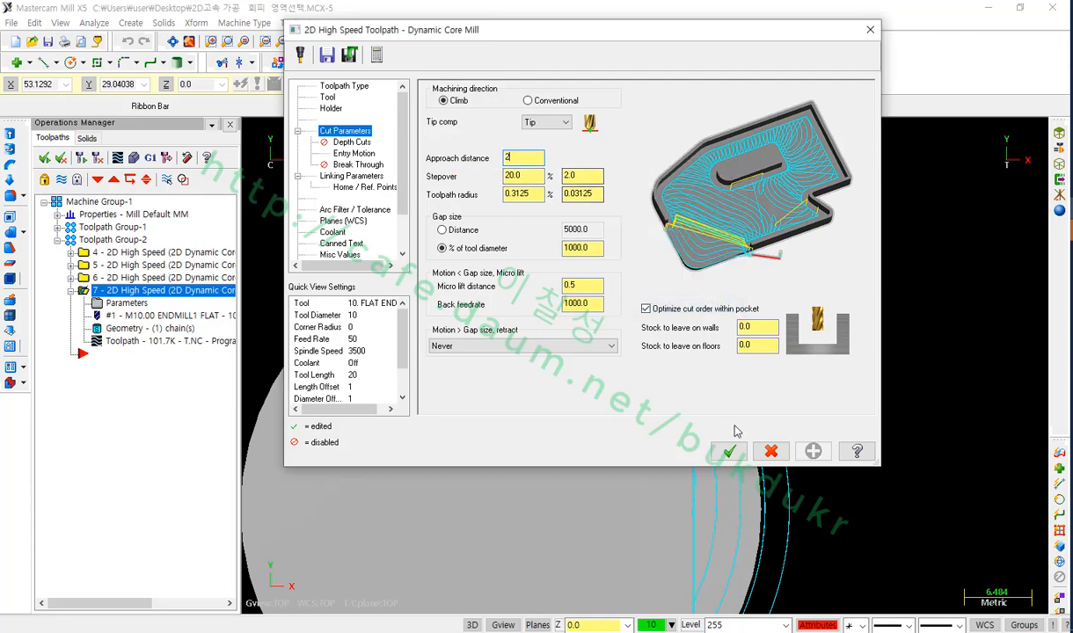
pyautogui.click(729, 451)
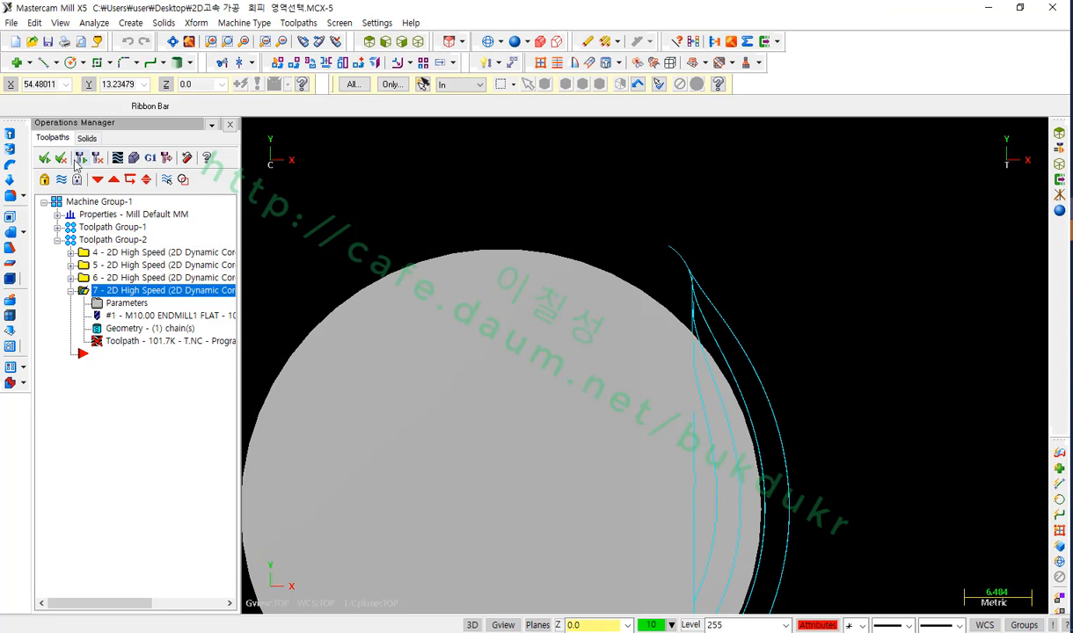
# Regenerate operation 7 and backplot it to examine the tool's plunge position against the cylinder's edge in the top view
pyautogui.click(77, 159)
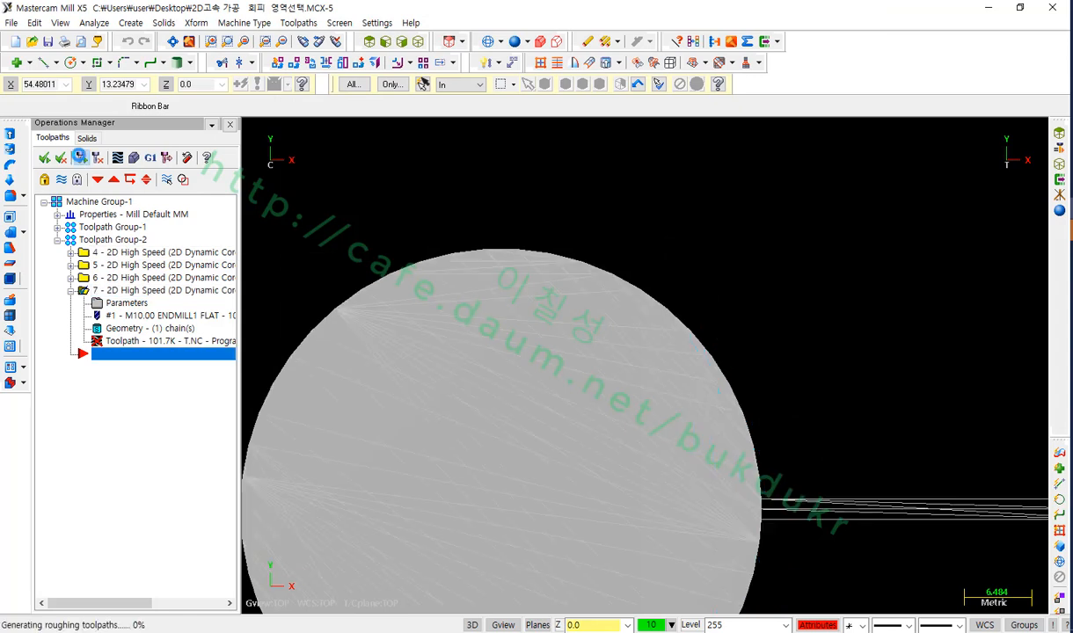
pyautogui.click(139, 343)
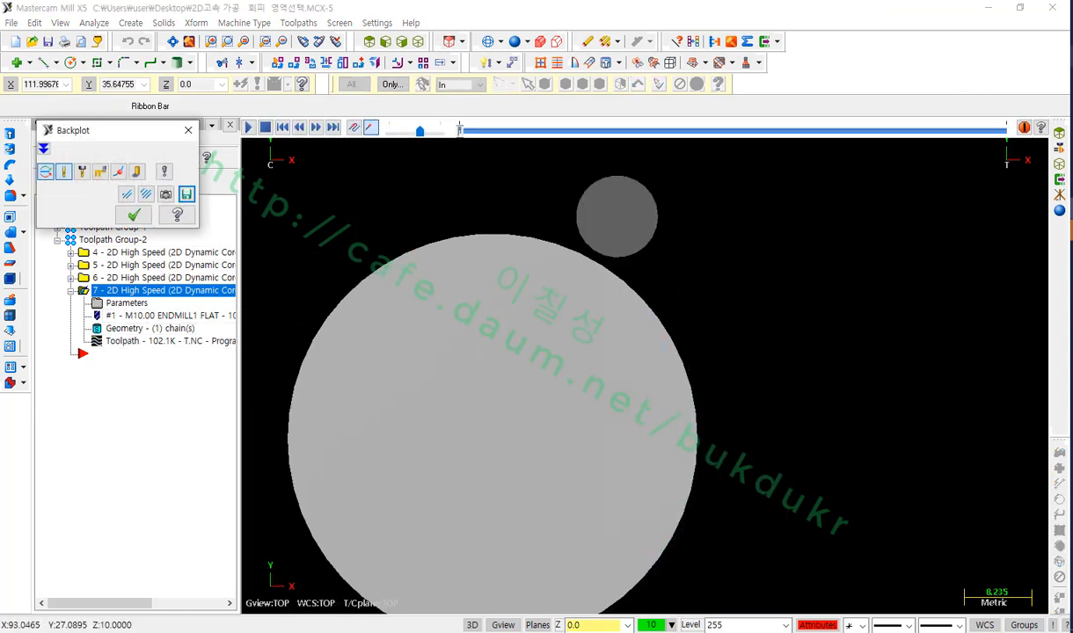
pyautogui.moveTo(597, 269)
pyautogui.mouseDown()
pyautogui.moveTo(580, 231)
pyautogui.moveTo(605, 239)
pyautogui.moveTo(599, 274)
pyautogui.mouseUp()
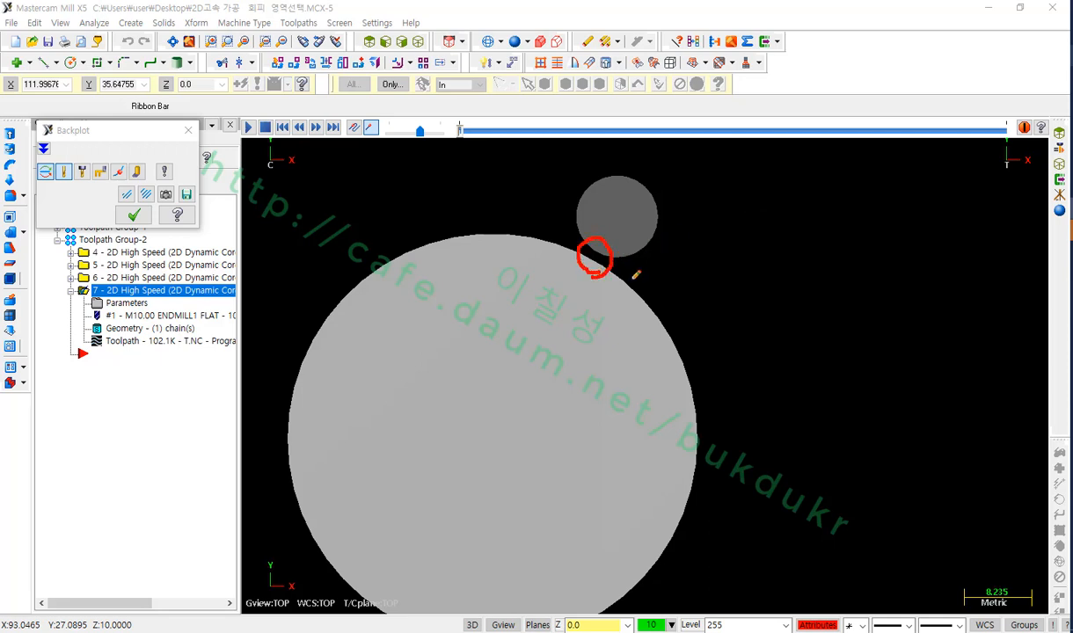
pyautogui.rightClick(757, 234)
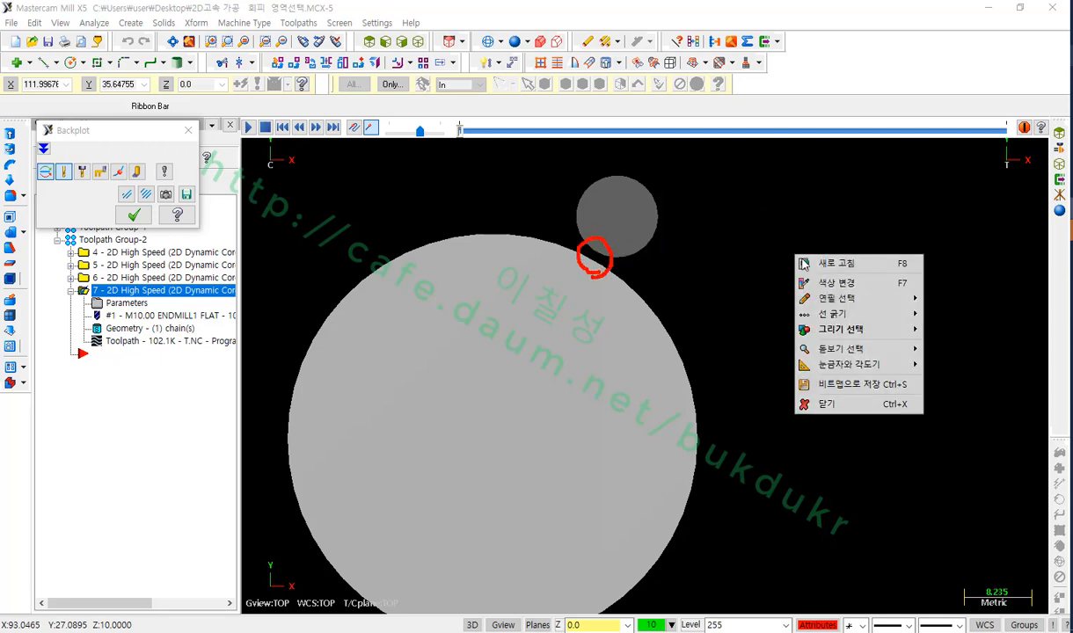
pyautogui.click(791, 388)
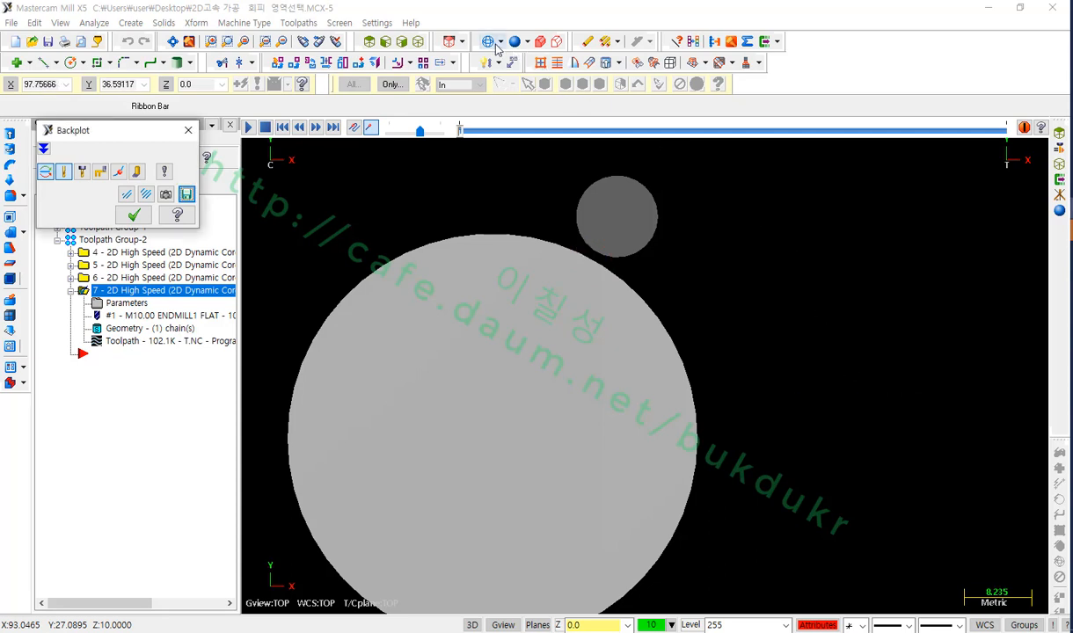
# Show the part in wireframe with the tool's swept area shaded, and step the backplot along the first cutting pass
pyautogui.click(450, 41)
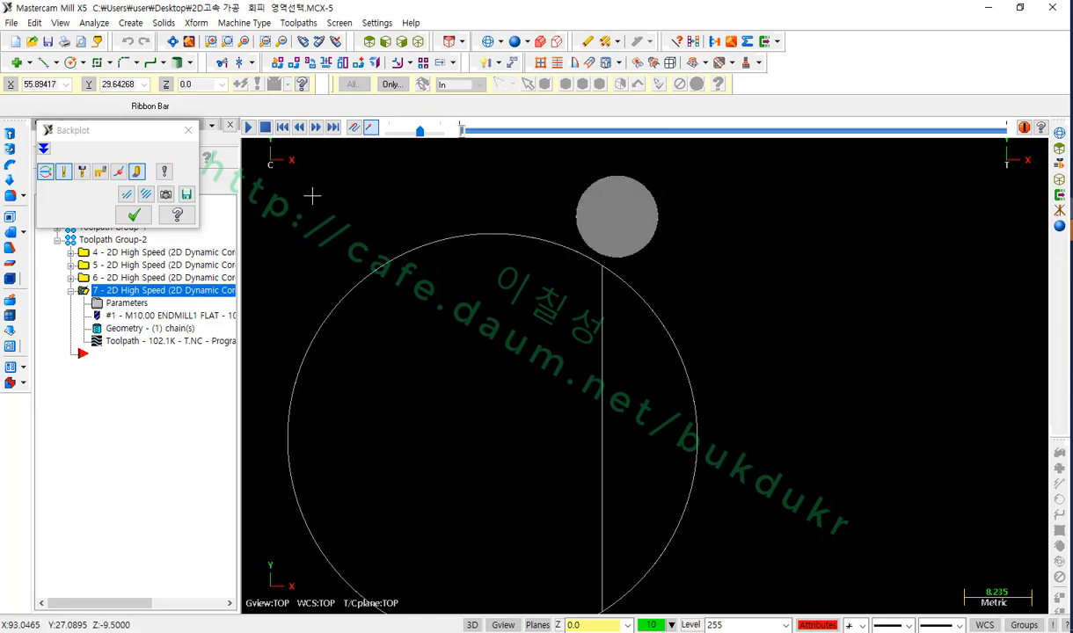
pyautogui.scroll(4, 634, 293)
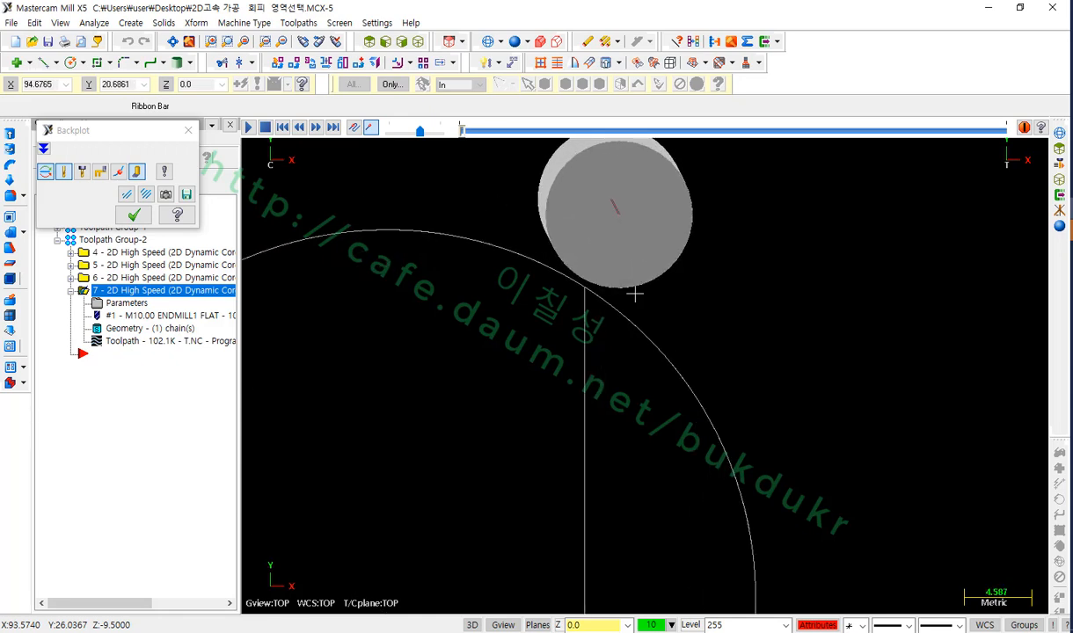
pyautogui.scroll(-2, 606, 301)
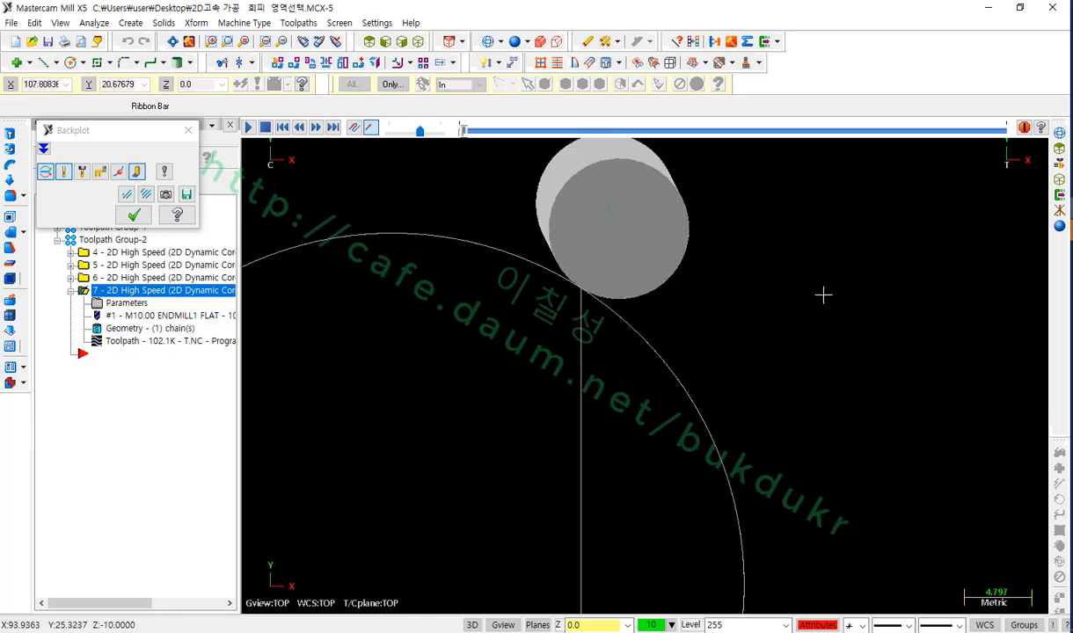
pyautogui.scroll(-2, 831, 282)
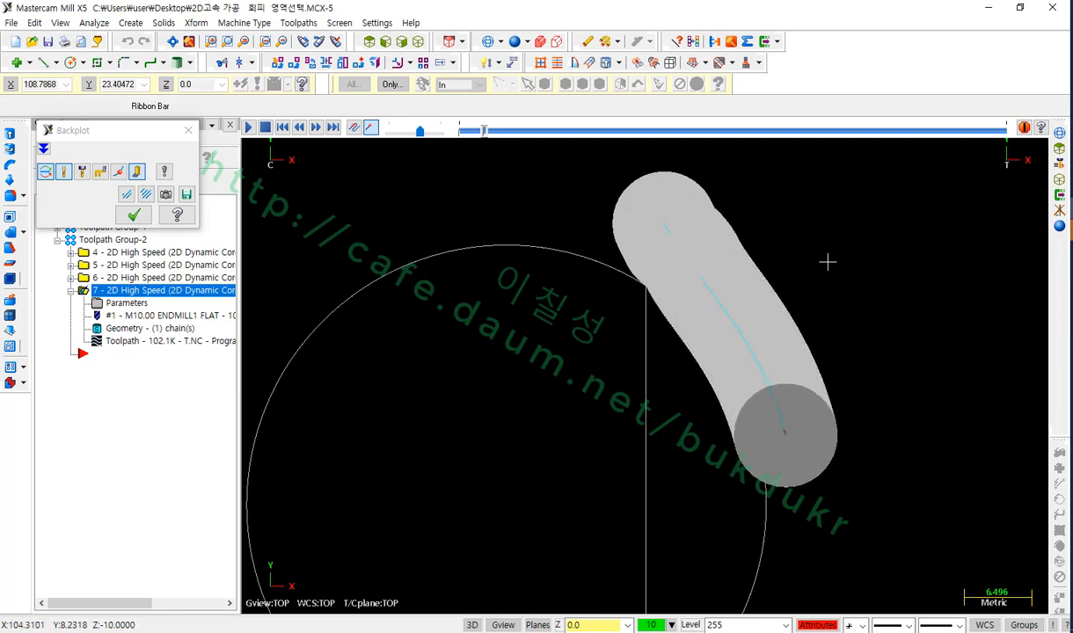
pyautogui.scroll(-3, 589, 209)
pyautogui.scroll(4, 621, 250)
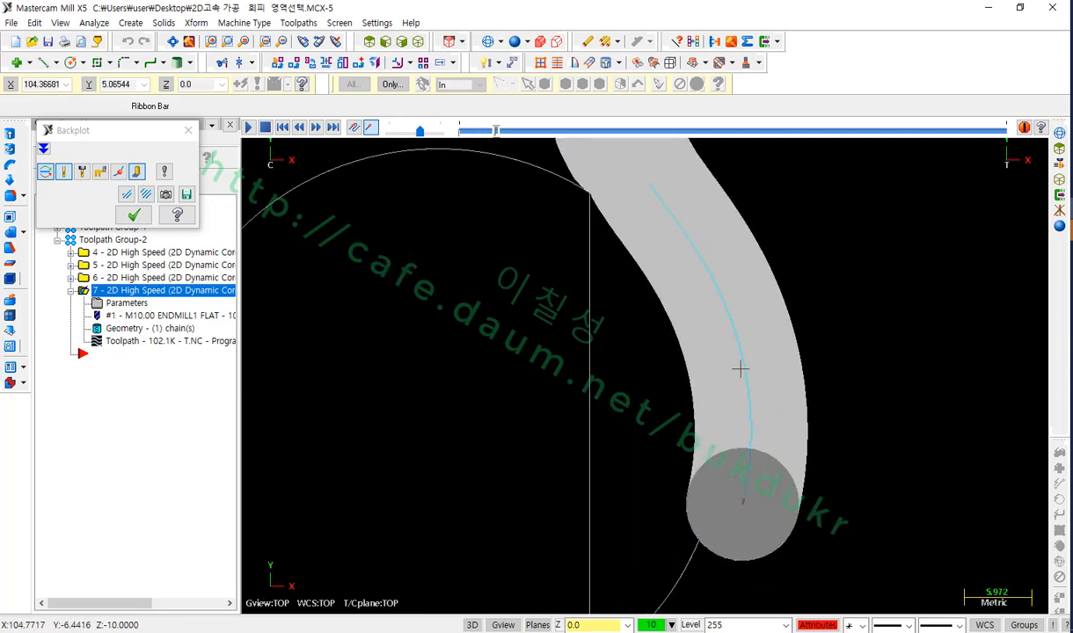
pyautogui.scroll(-1, 739, 367)
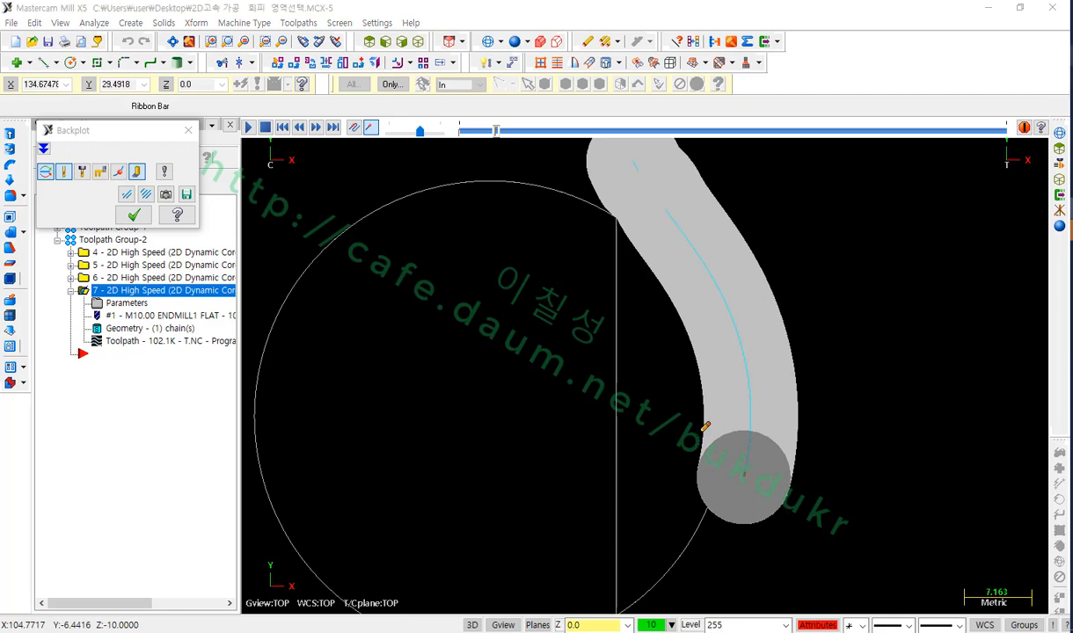
# Step the backplot past the end of the first pass and examine the tool's lifted return move
pyautogui.moveTo(701, 454); pyautogui.dragTo(683, 481)
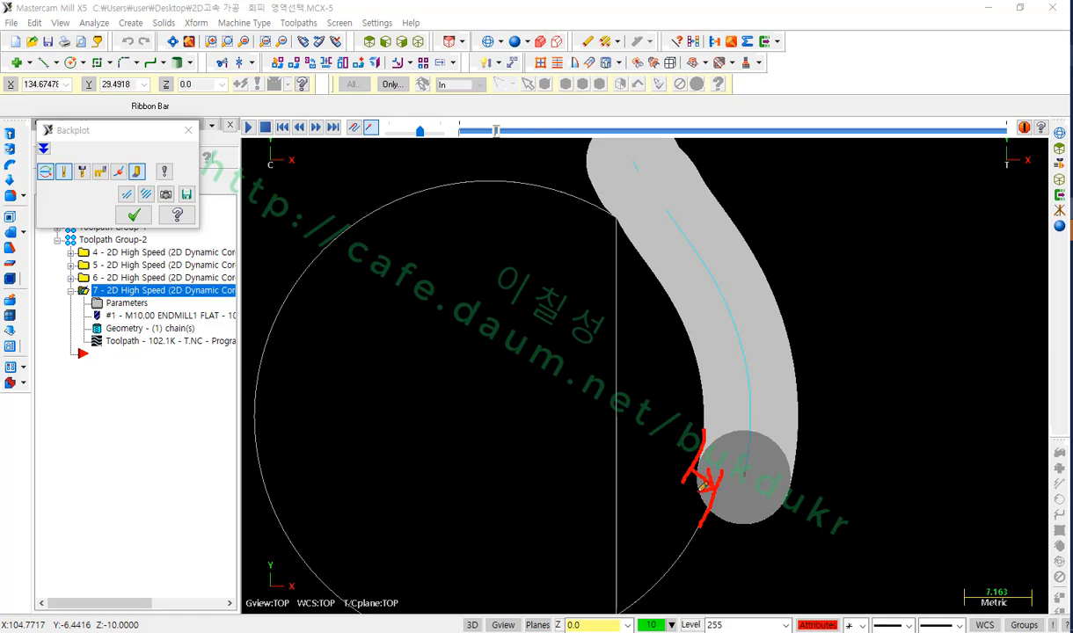
pyautogui.rightClick(838, 387)
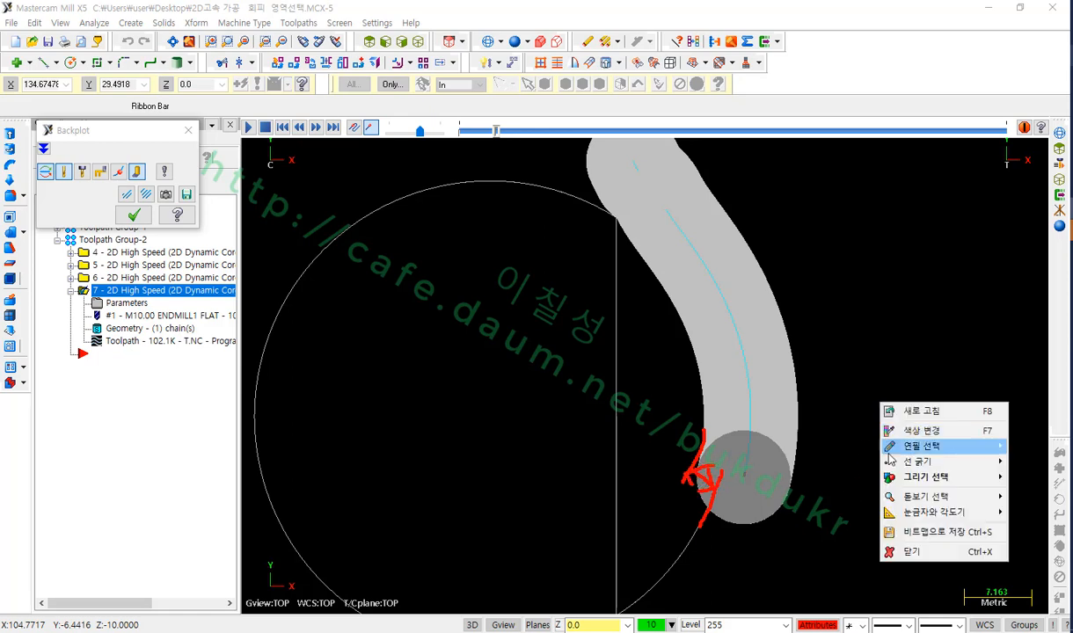
pyautogui.click(888, 527)
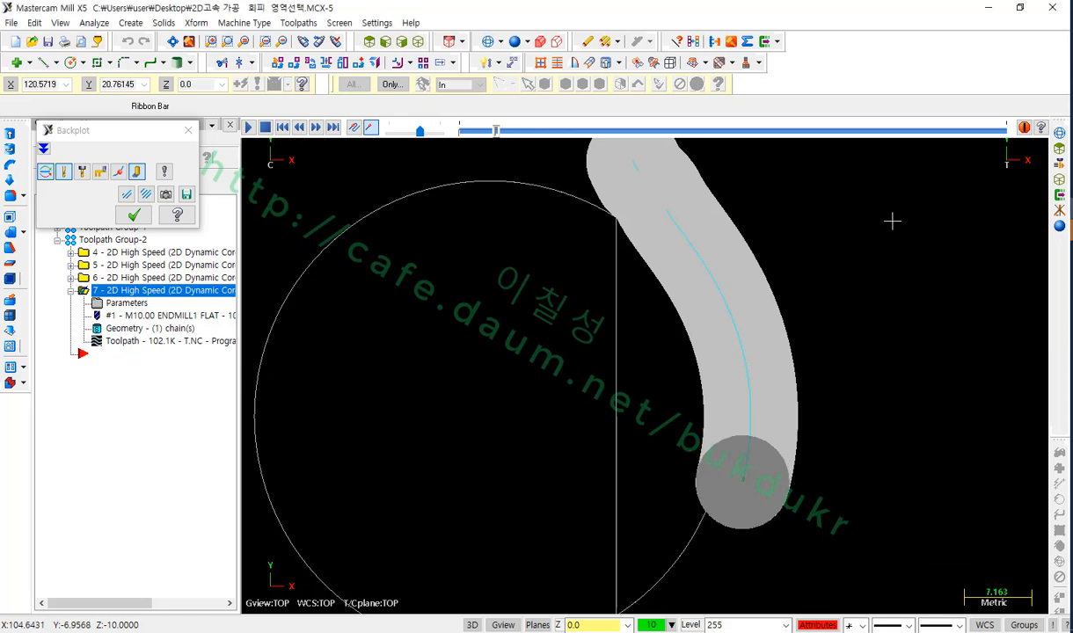
pyautogui.scroll(-1, 891, 221)
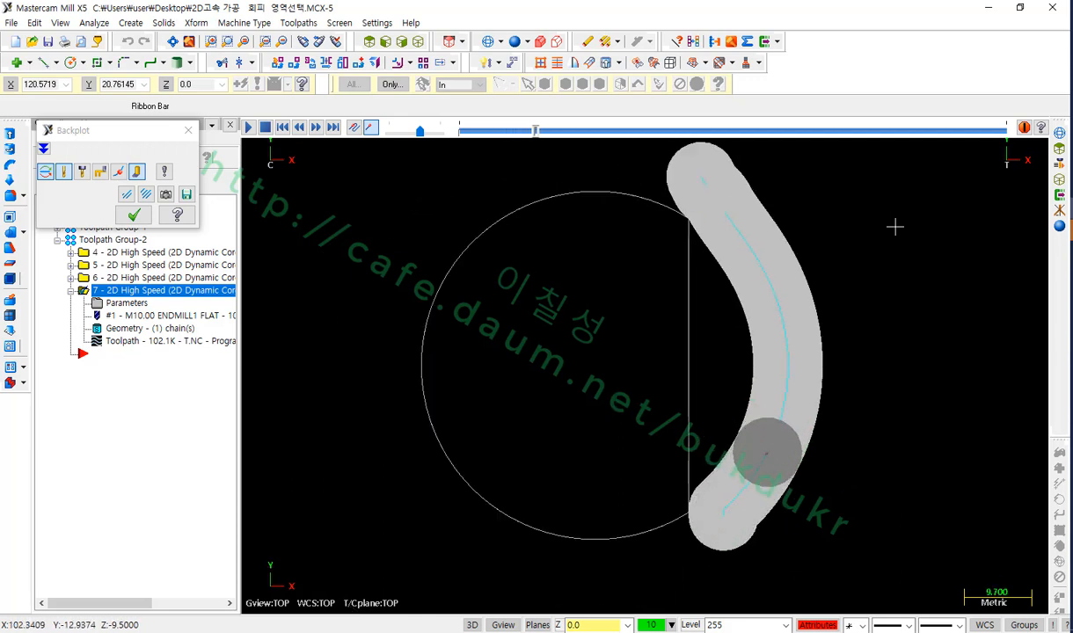
pyautogui.scroll(1, 879, 190)
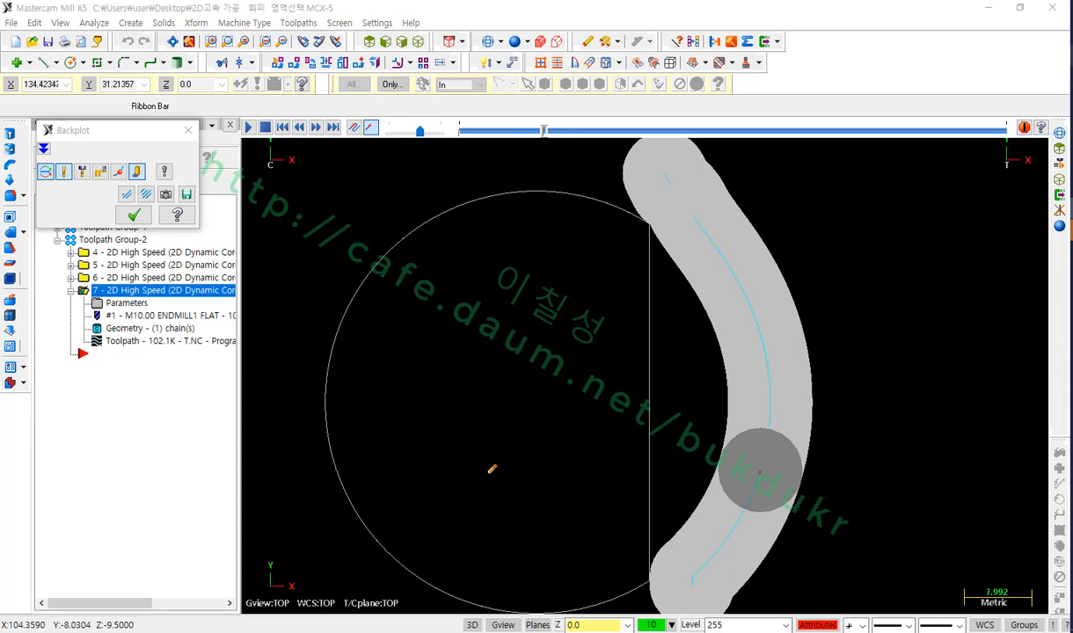
pyautogui.moveTo(85, 624)
pyautogui.mouseDown()
pyautogui.moveTo(154, 558)
pyautogui.moveTo(159, 626)
pyautogui.mouseUp()
pyautogui.moveTo(615, 292)
pyautogui.mouseDown()
pyautogui.moveTo(388, 371)
pyautogui.moveTo(163, 550)
pyautogui.mouseUp()
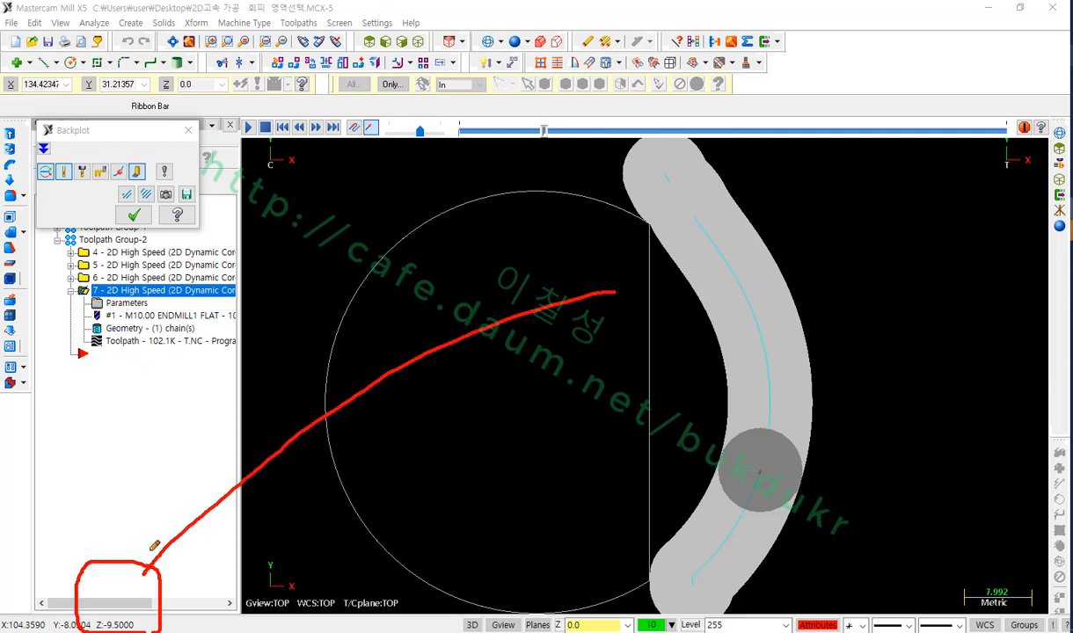
pyautogui.moveTo(146, 387); pyautogui.dragTo(147, 456)
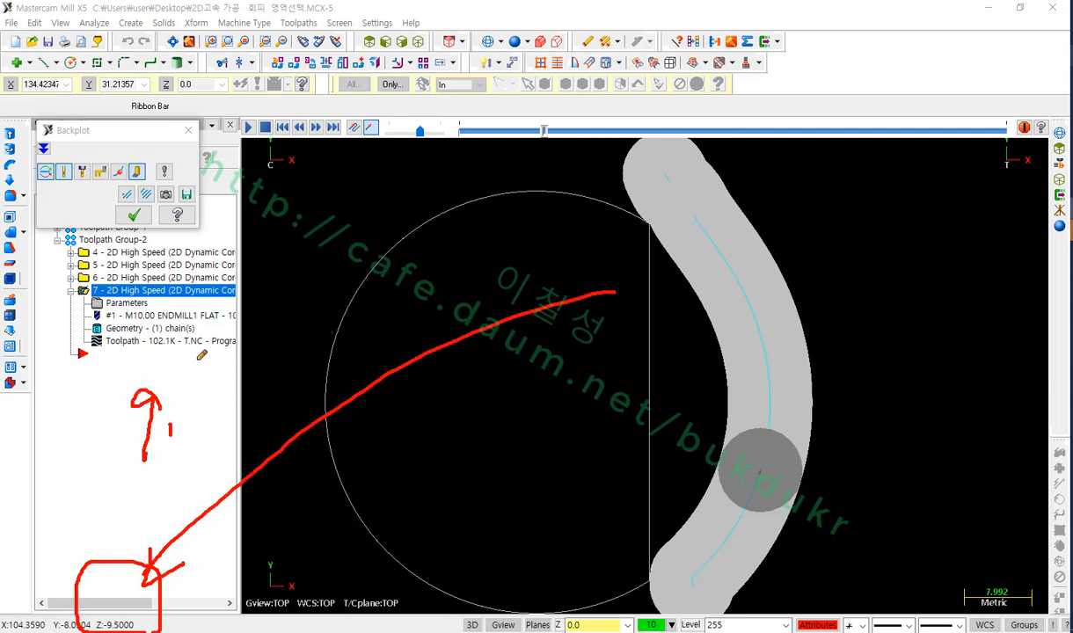
pyautogui.moveTo(197, 358); pyautogui.dragTo(194, 444)
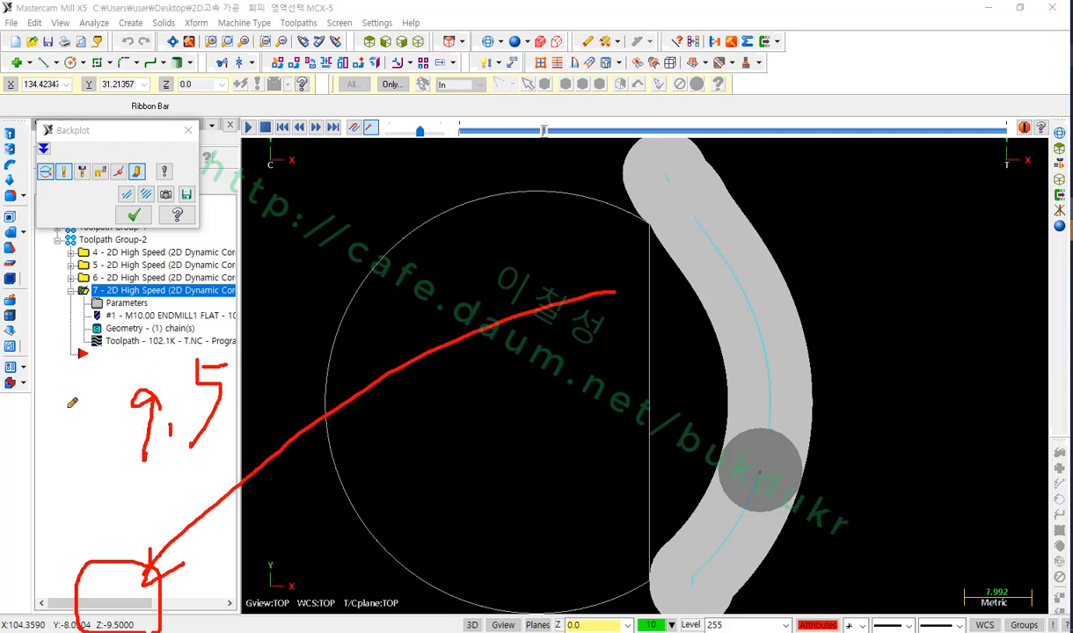
pyautogui.moveTo(69, 407); pyautogui.dragTo(102, 454)
pyautogui.moveTo(180, 248)
pyautogui.mouseDown()
pyautogui.moveTo(162, 296)
pyautogui.moveTo(218, 255)
pyautogui.mouseUp()
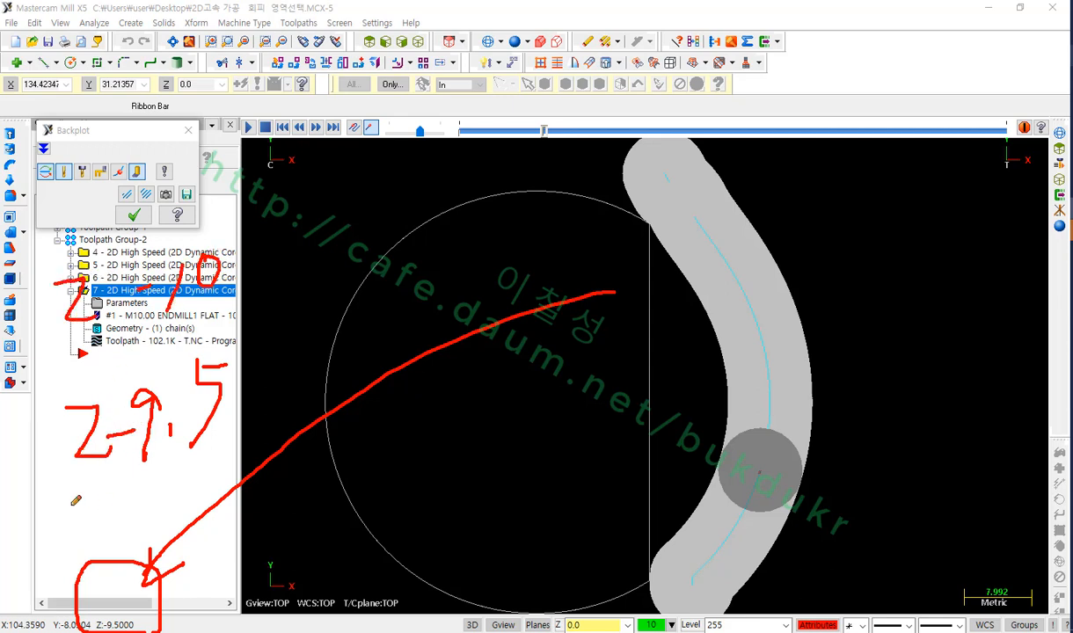
pyautogui.moveTo(74, 503); pyautogui.dragTo(285, 430)
pyautogui.moveTo(61, 374); pyautogui.dragTo(268, 305)
pyautogui.moveTo(338, 292); pyautogui.dragTo(368, 331)
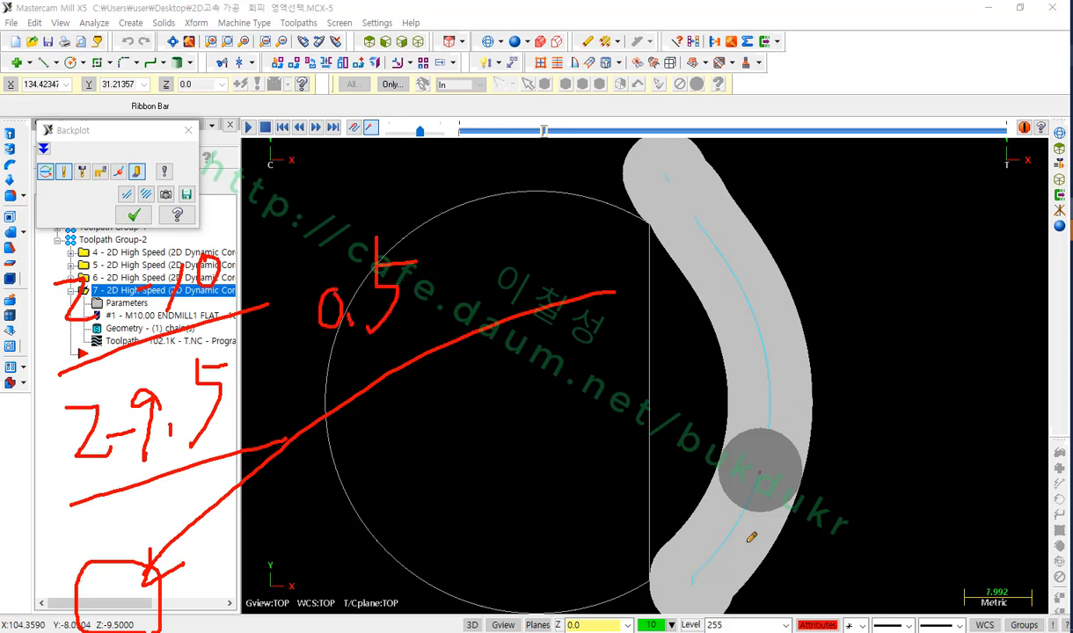
pyautogui.moveTo(670, 177)
pyautogui.mouseDown()
pyautogui.moveTo(730, 304)
pyautogui.moveTo(747, 438)
pyautogui.moveTo(688, 558)
pyautogui.mouseUp()
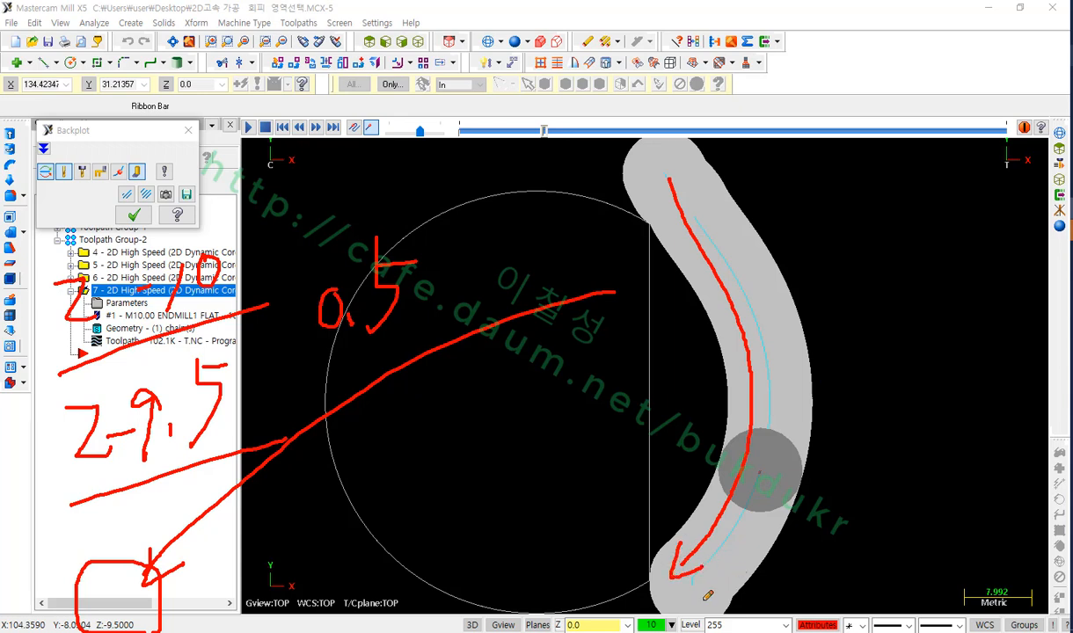
pyautogui.moveTo(707, 596)
pyautogui.mouseDown()
pyautogui.moveTo(743, 422)
pyautogui.moveTo(728, 240)
pyautogui.mouseUp()
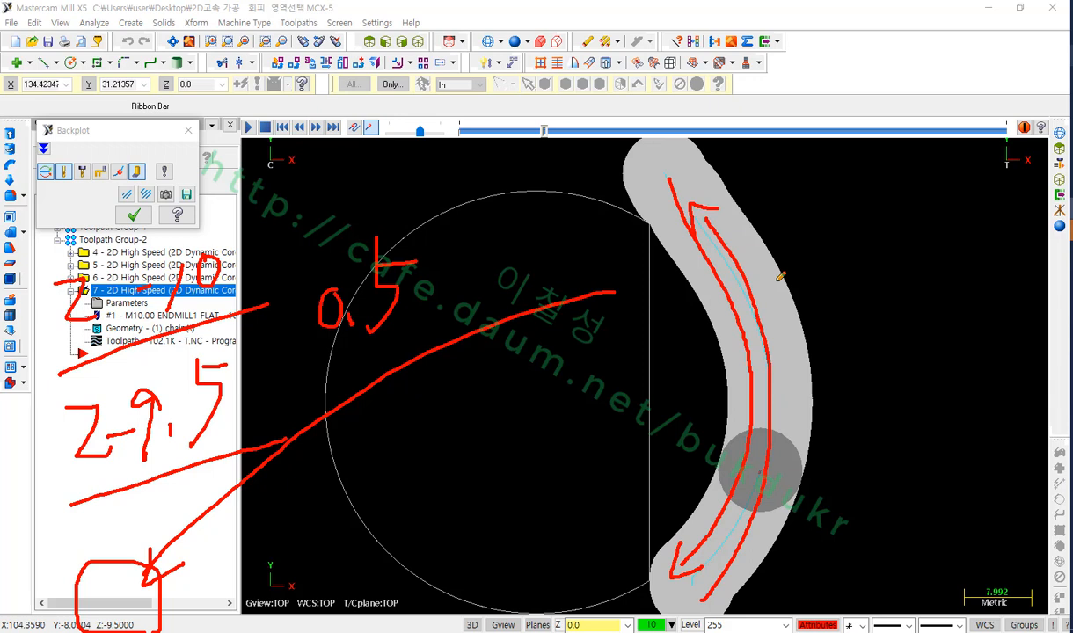
pyautogui.moveTo(910, 262)
pyautogui.mouseDown()
pyautogui.moveTo(876, 363)
pyautogui.moveTo(923, 268)
pyautogui.moveTo(1016, 287)
pyautogui.mouseUp()
pyautogui.moveTo(1050, 356); pyautogui.dragTo(792, 384)
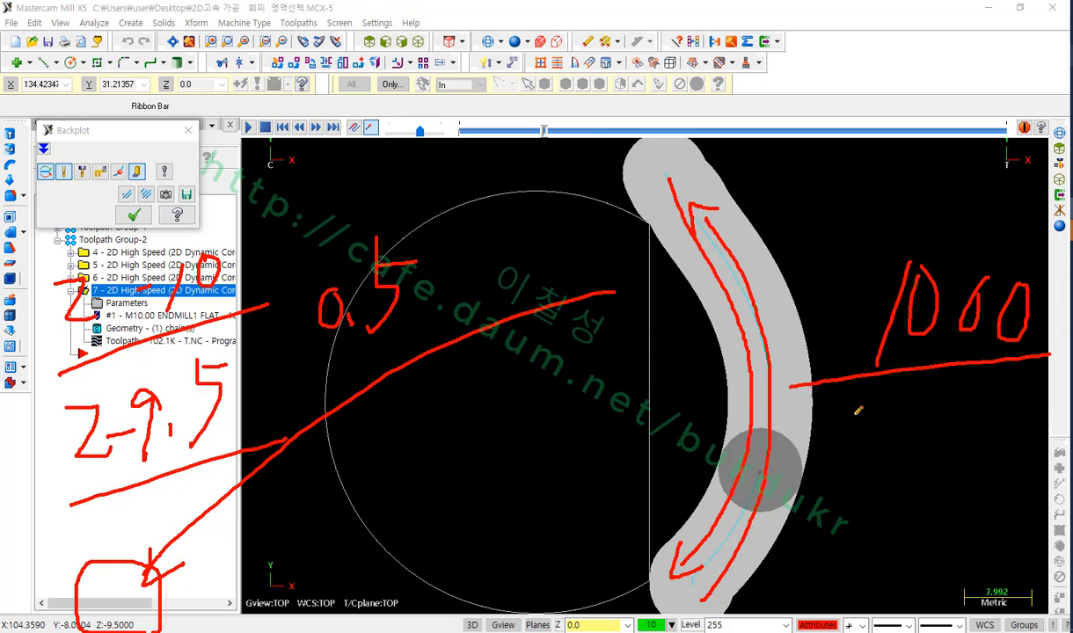
pyautogui.moveTo(872, 421)
pyautogui.mouseDown()
pyautogui.moveTo(881, 464)
pyautogui.moveTo(862, 502)
pyautogui.moveTo(895, 413)
pyautogui.mouseUp()
pyautogui.moveTo(914, 429)
pyautogui.mouseDown()
pyautogui.moveTo(895, 479)
pyautogui.moveTo(914, 431)
pyautogui.mouseUp()
pyautogui.moveTo(973, 429)
pyautogui.mouseDown()
pyautogui.moveTo(943, 477)
pyautogui.moveTo(975, 433)
pyautogui.moveTo(1026, 441)
pyautogui.mouseUp()
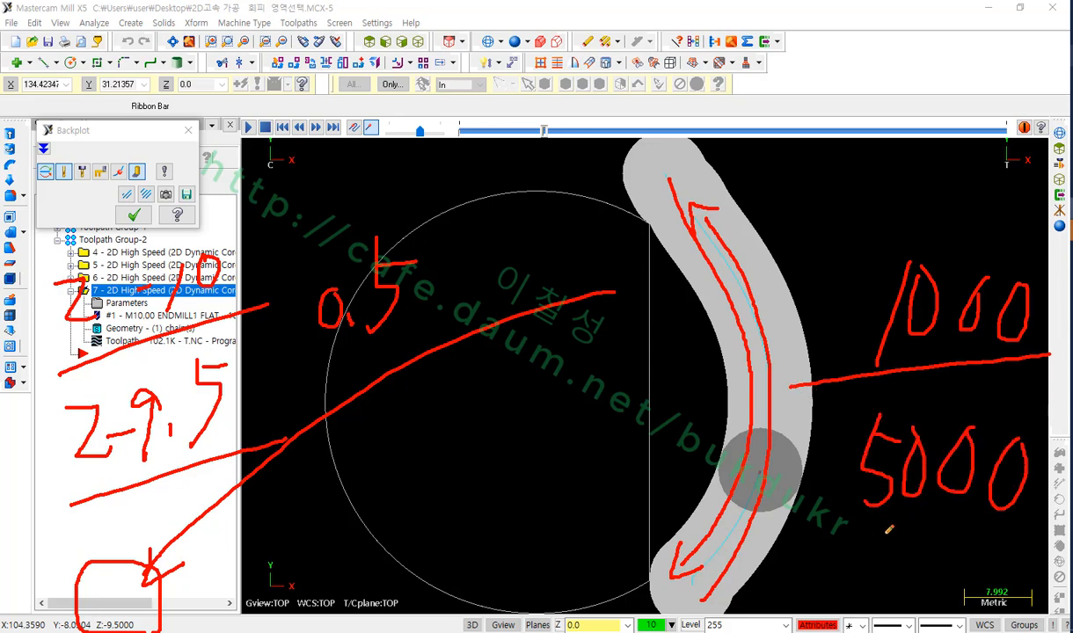
pyautogui.moveTo(845, 518); pyautogui.dragTo(1023, 528)
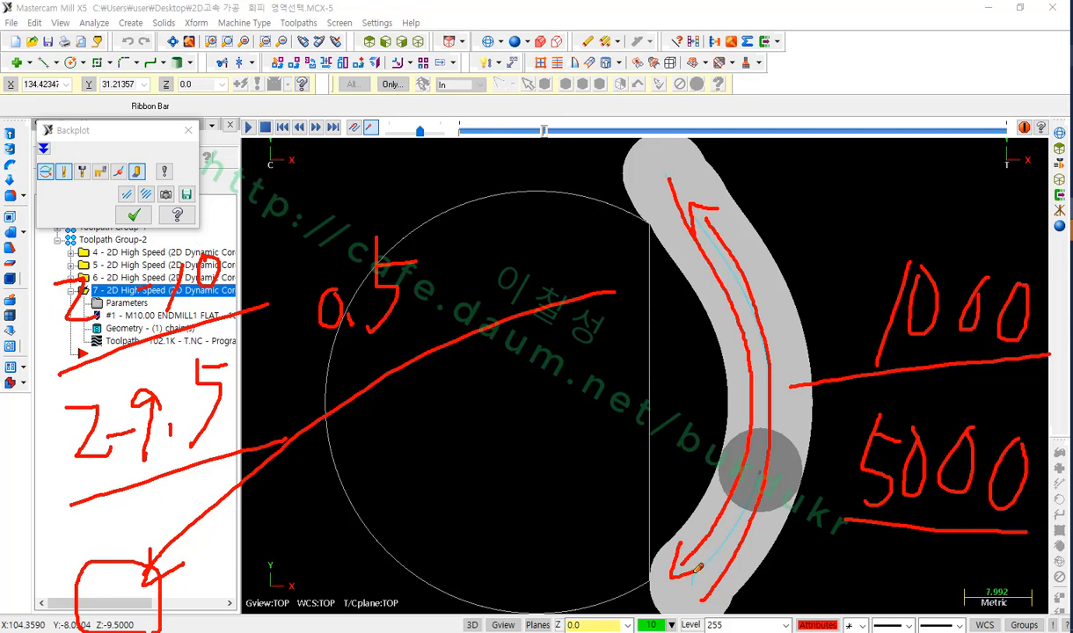
pyautogui.moveTo(697, 569)
pyautogui.mouseDown()
pyautogui.moveTo(738, 435)
pyautogui.moveTo(693, 174)
pyautogui.mouseUp()
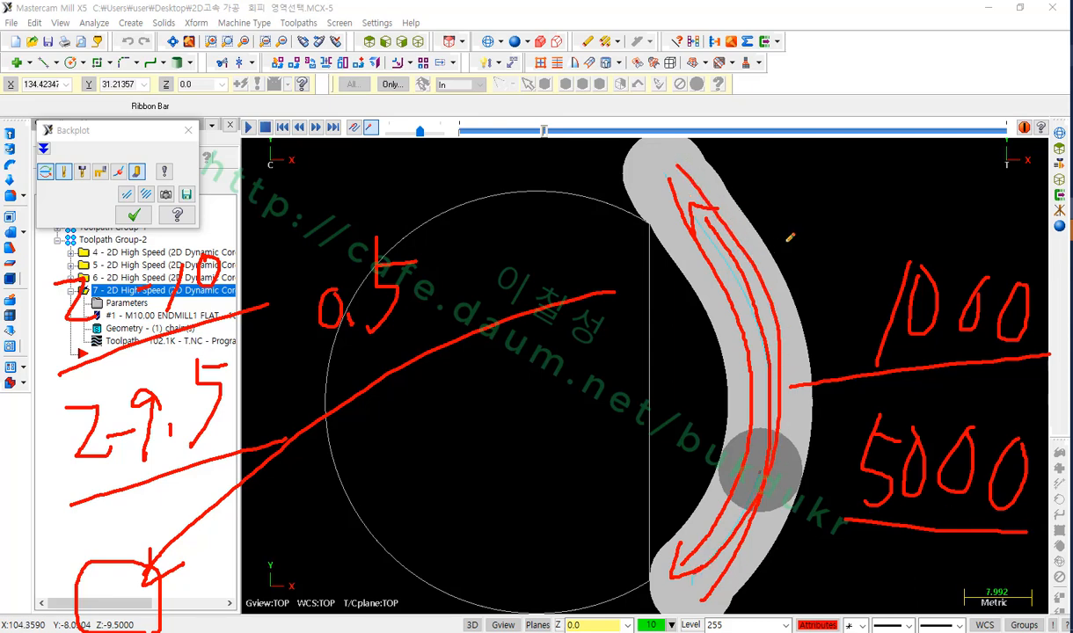
pyautogui.moveTo(827, 498)
pyautogui.mouseDown()
pyautogui.moveTo(967, 420)
pyautogui.moveTo(1033, 528)
pyautogui.mouseUp()
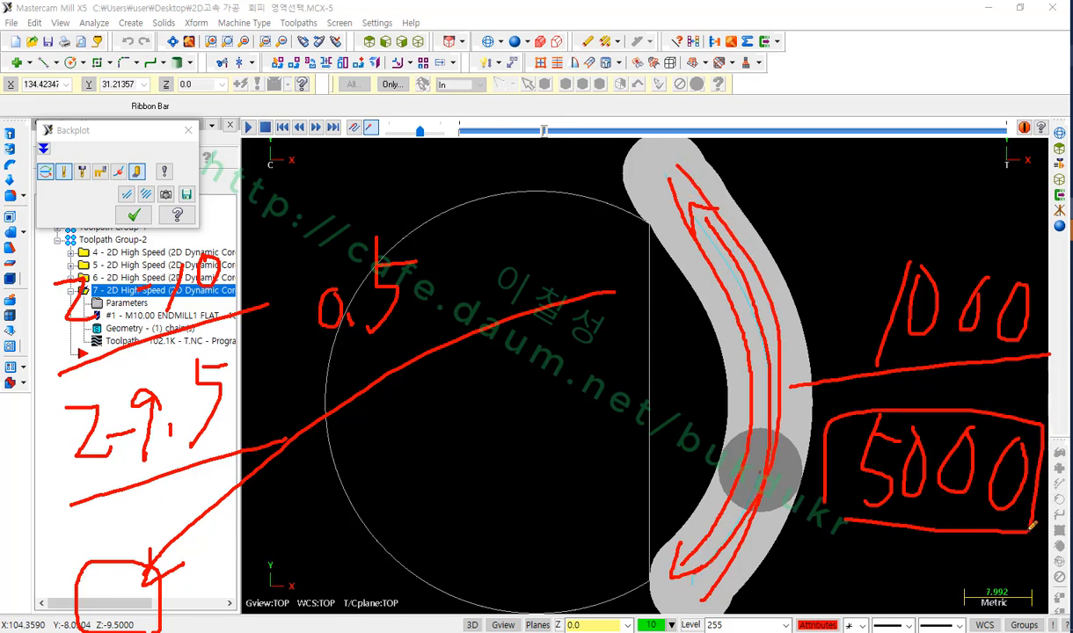
pyautogui.rightClick(848, 244)
pyautogui.click(895, 396)
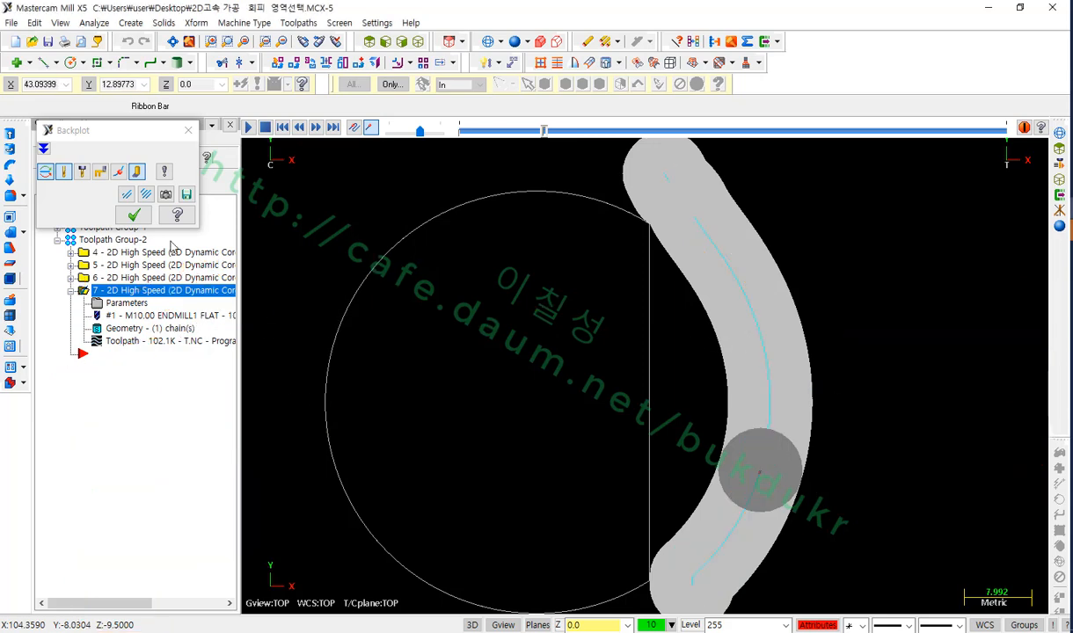
# Expand the backplot details, step the tool along the lifted return move, and examine its Z depth and feedrate
pyautogui.click(44, 149)
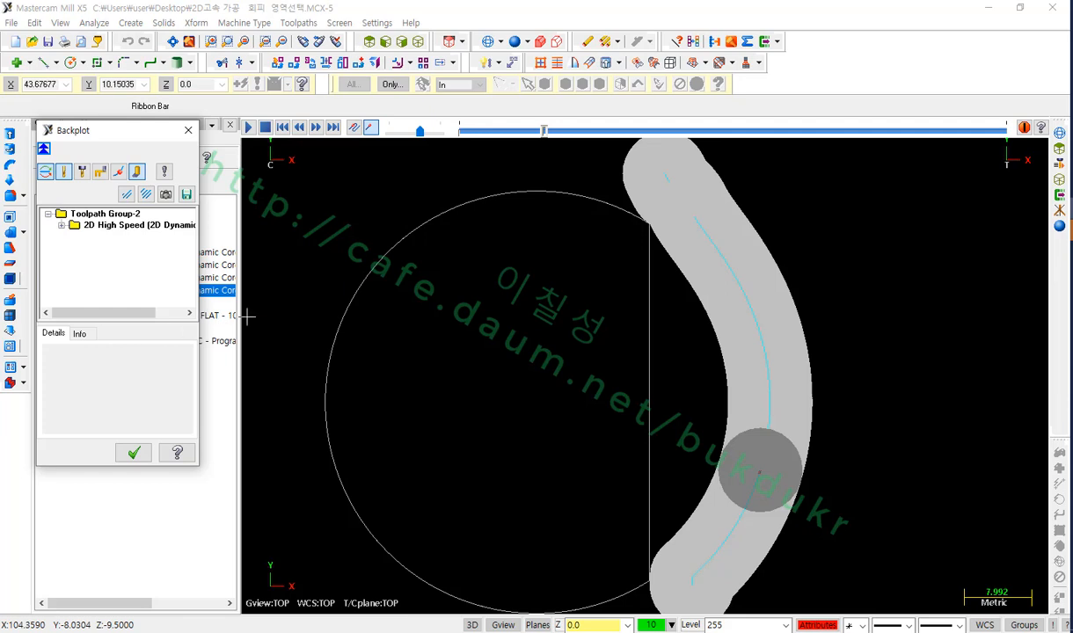
pyautogui.click(379, 210)
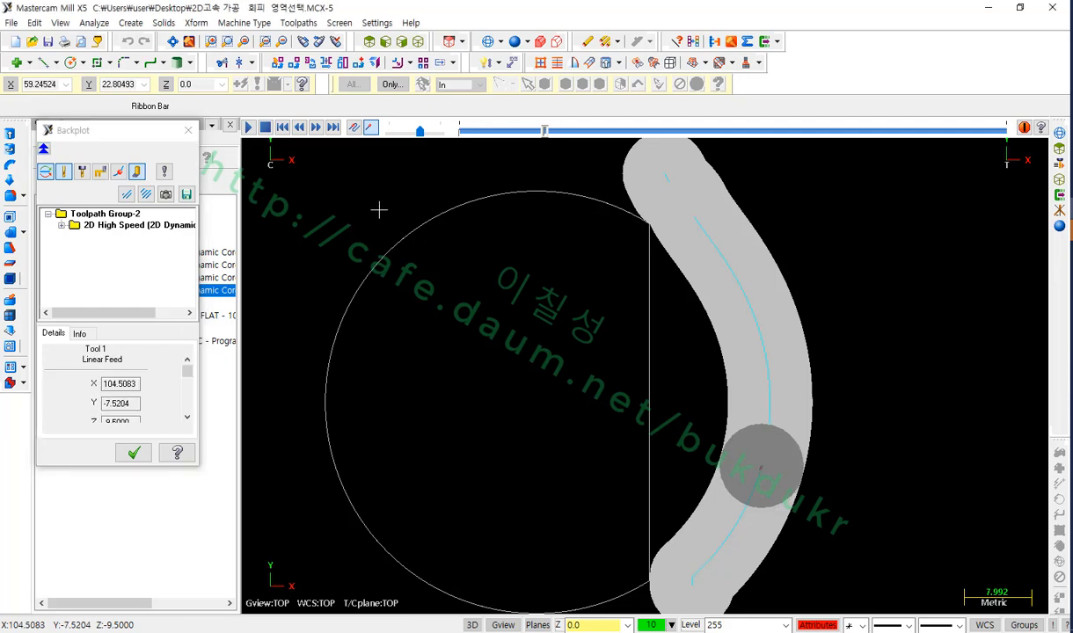
pyautogui.moveTo(195, 468); pyautogui.dragTo(215, 551)
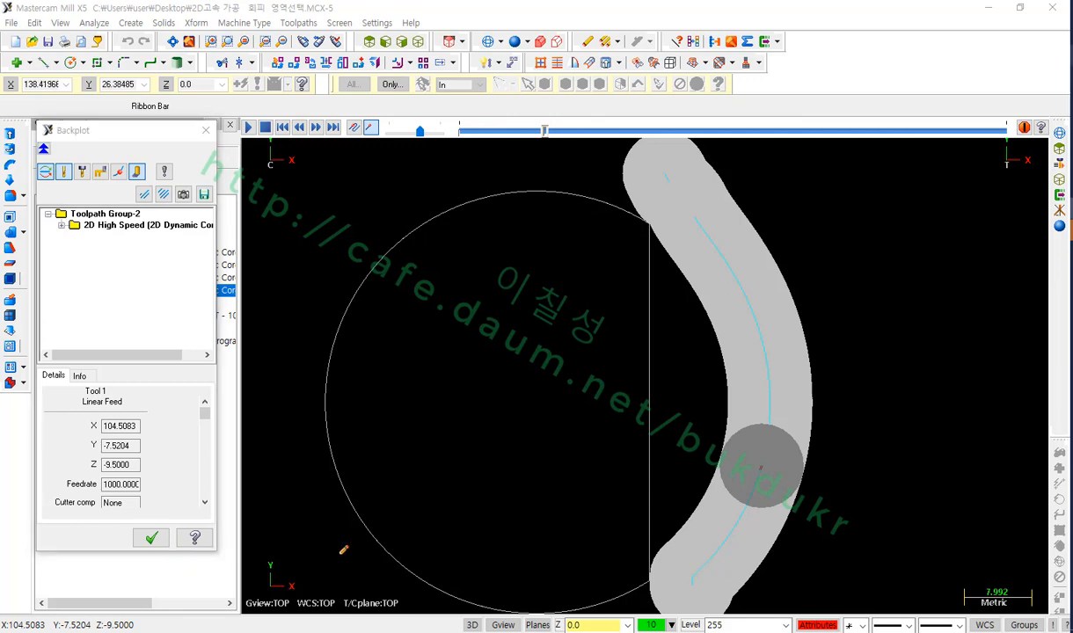
pyautogui.moveTo(148, 621)
pyautogui.mouseDown()
pyautogui.moveTo(76, 619)
pyautogui.moveTo(163, 612)
pyautogui.mouseUp()
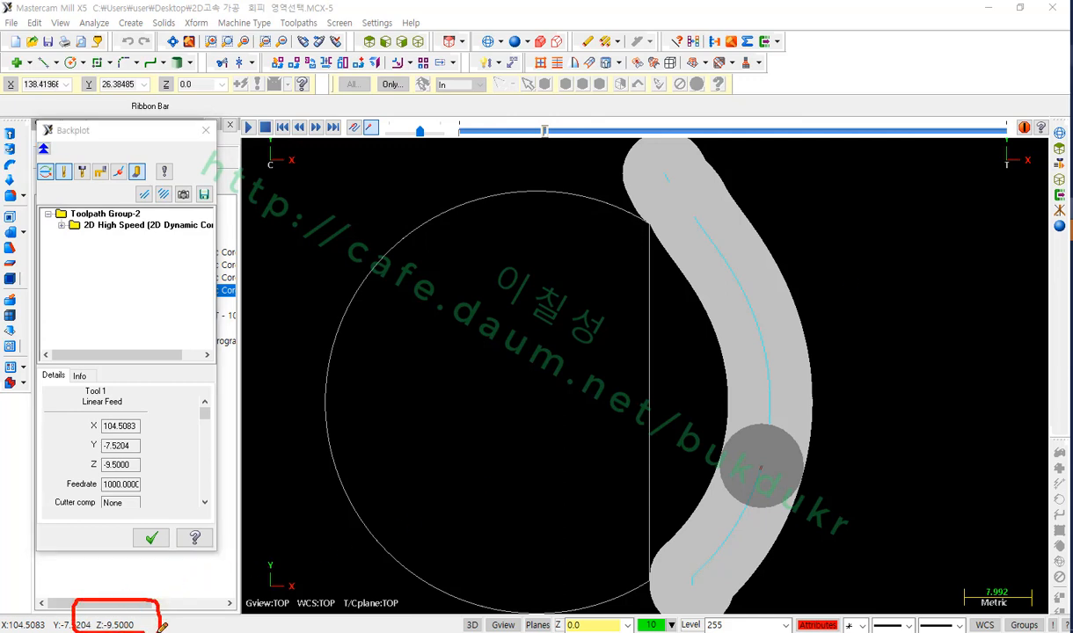
pyautogui.moveTo(135, 499)
pyautogui.mouseDown()
pyautogui.moveTo(44, 476)
pyautogui.moveTo(153, 466)
pyautogui.mouseUp()
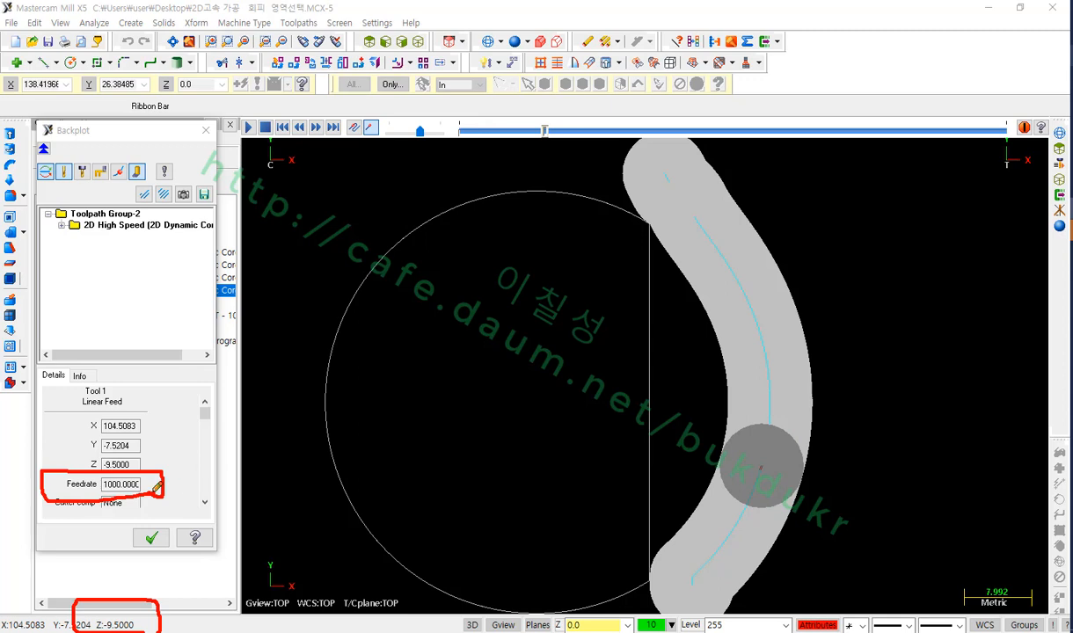
pyautogui.moveTo(160, 493); pyautogui.dragTo(552, 500)
pyautogui.moveTo(161, 608); pyautogui.dragTo(475, 498)
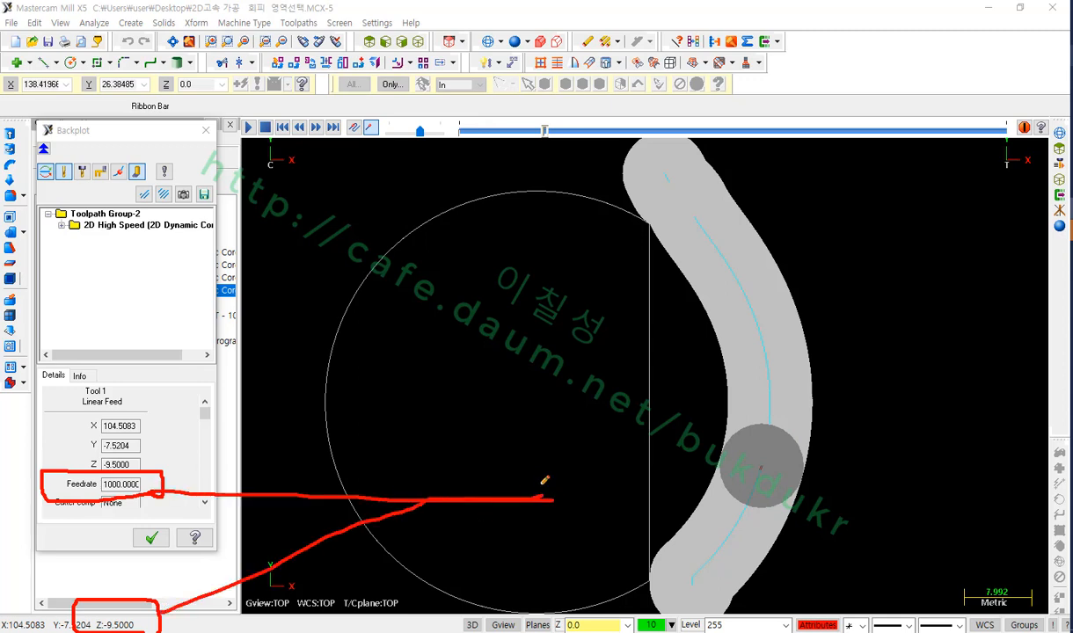
pyautogui.rightClick(538, 333)
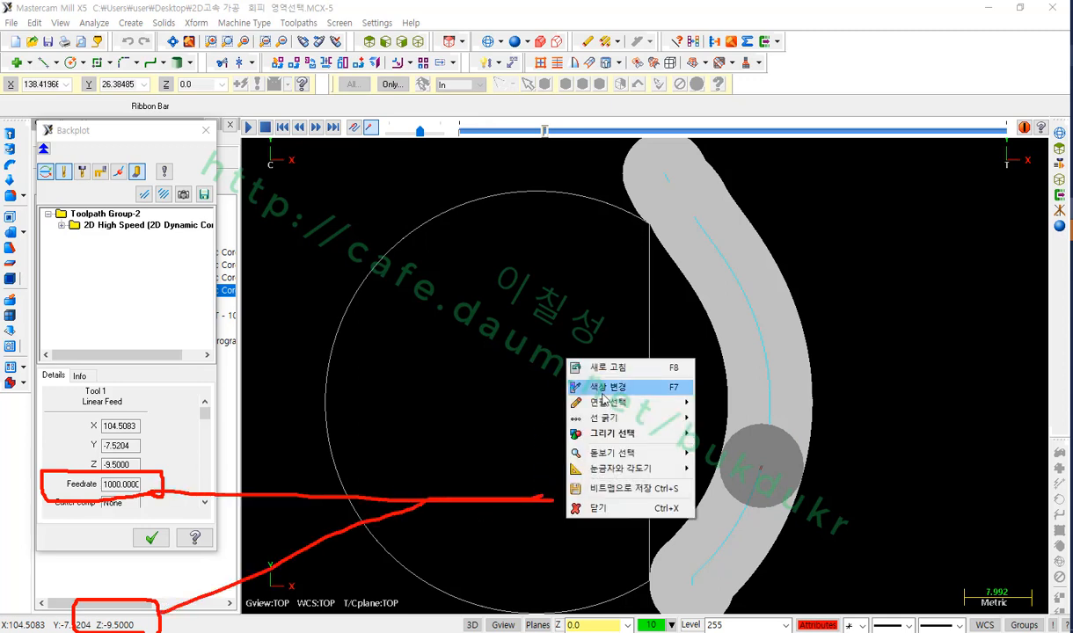
pyautogui.click(589, 487)
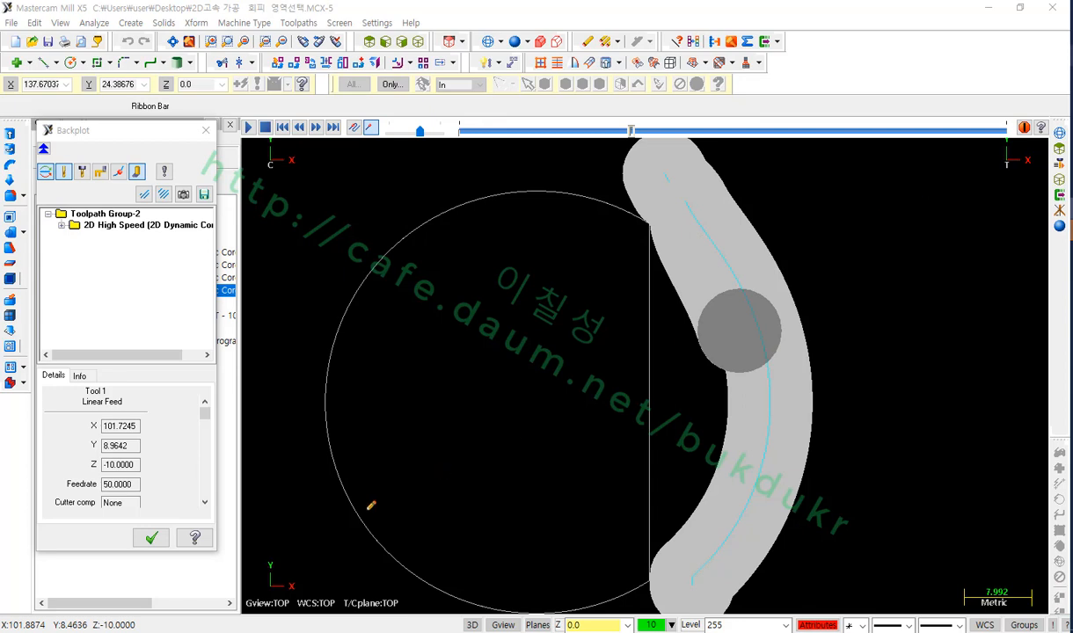
# Examine the Z depth and feedrate in the backplot details for the tool's next cutting pass
pyautogui.moveTo(161, 477)
pyautogui.mouseDown()
pyautogui.moveTo(72, 470)
pyautogui.moveTo(138, 450)
pyautogui.mouseUp()
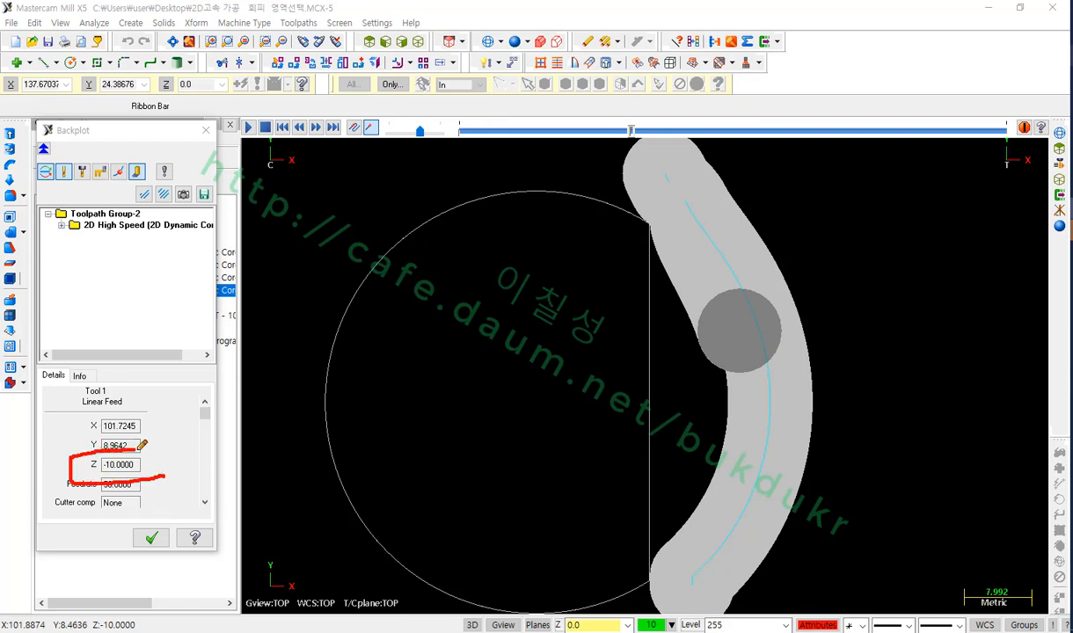
pyautogui.moveTo(88, 625); pyautogui.dragTo(155, 601)
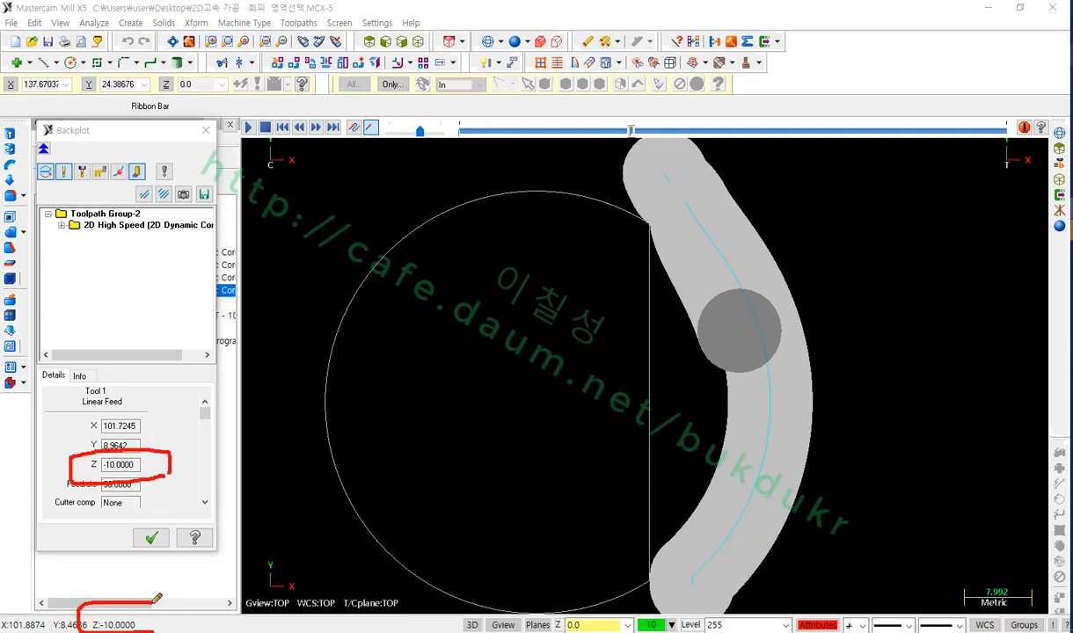
pyautogui.moveTo(130, 495)
pyautogui.mouseDown()
pyautogui.moveTo(53, 479)
pyautogui.moveTo(160, 482)
pyautogui.mouseUp()
pyautogui.rightClick(351, 446)
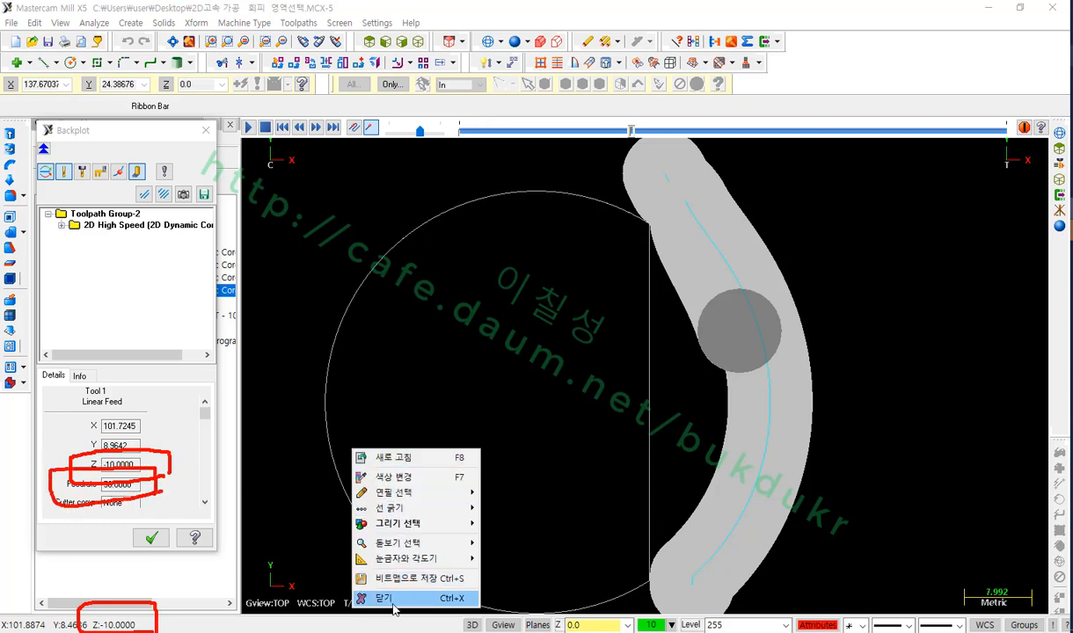
pyautogui.click(380, 572)
pyautogui.moveTo(138, 486); pyautogui.dragTo(72, 501)
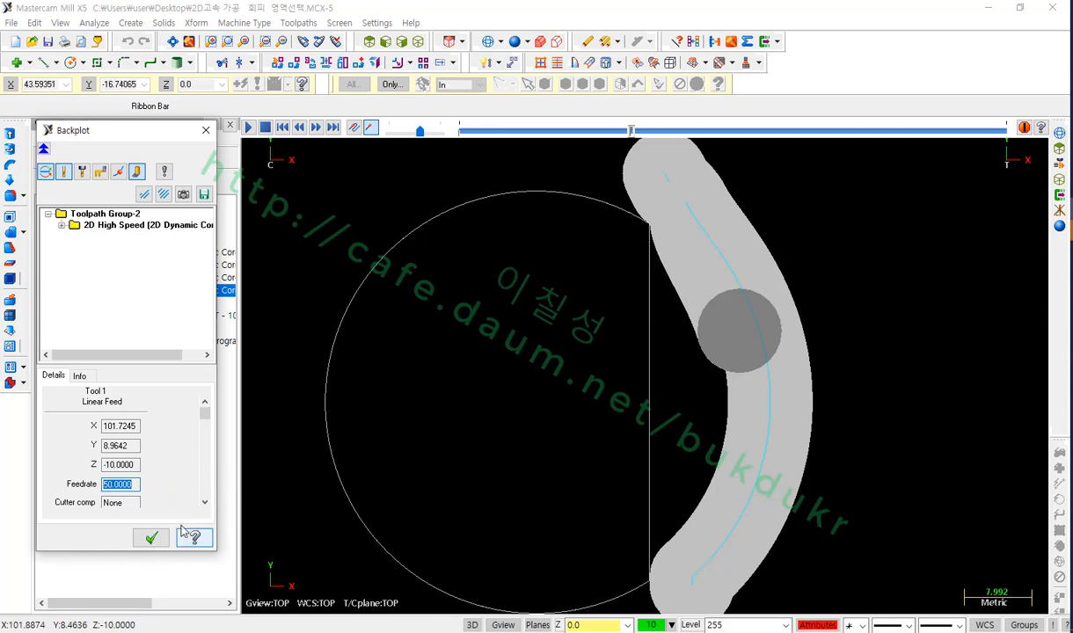
# Advance the backplot to near the end of the toolpath and examine the cleared area against the cylinder's outline and flat edge
pyautogui.moveTo(630, 131); pyautogui.dragTo(986, 211)
pyautogui.scroll(-2, 830, 221)
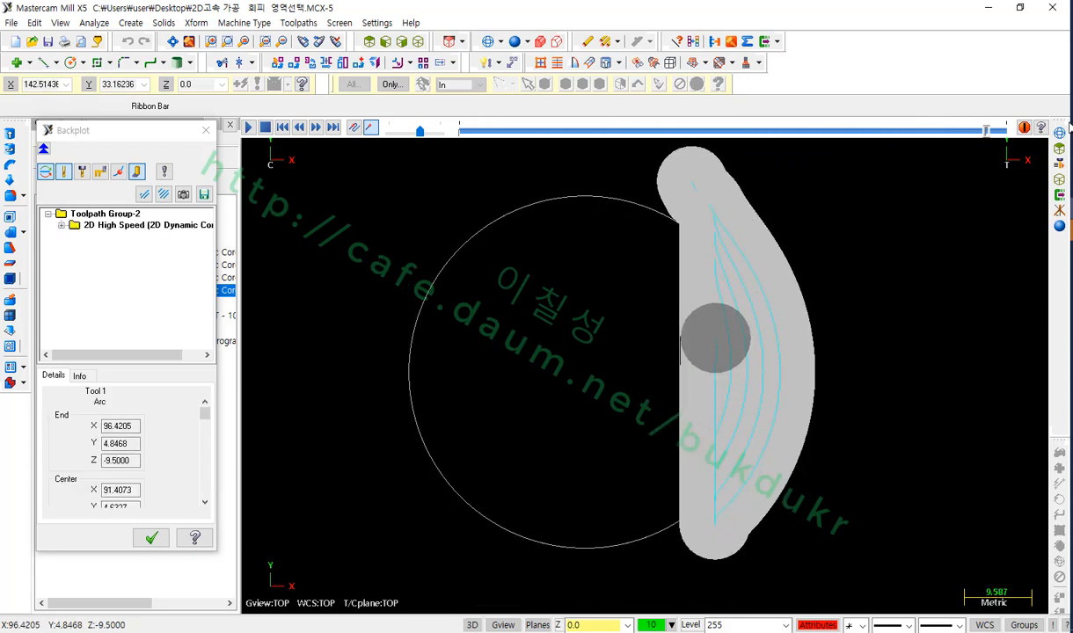
pyautogui.hotkey('ctrl', 'alt', 'd')
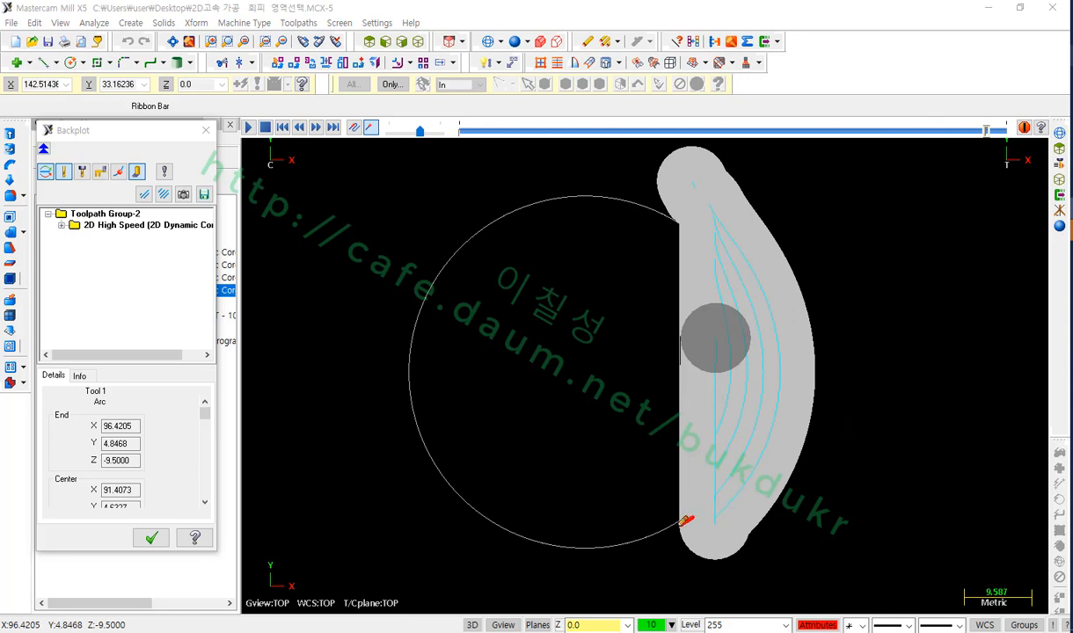
pyautogui.moveTo(683, 524)
pyautogui.mouseDown()
pyautogui.moveTo(448, 484)
pyautogui.moveTo(420, 257)
pyautogui.moveTo(575, 186)
pyautogui.moveTo(743, 289)
pyautogui.moveTo(752, 431)
pyautogui.mouseUp()
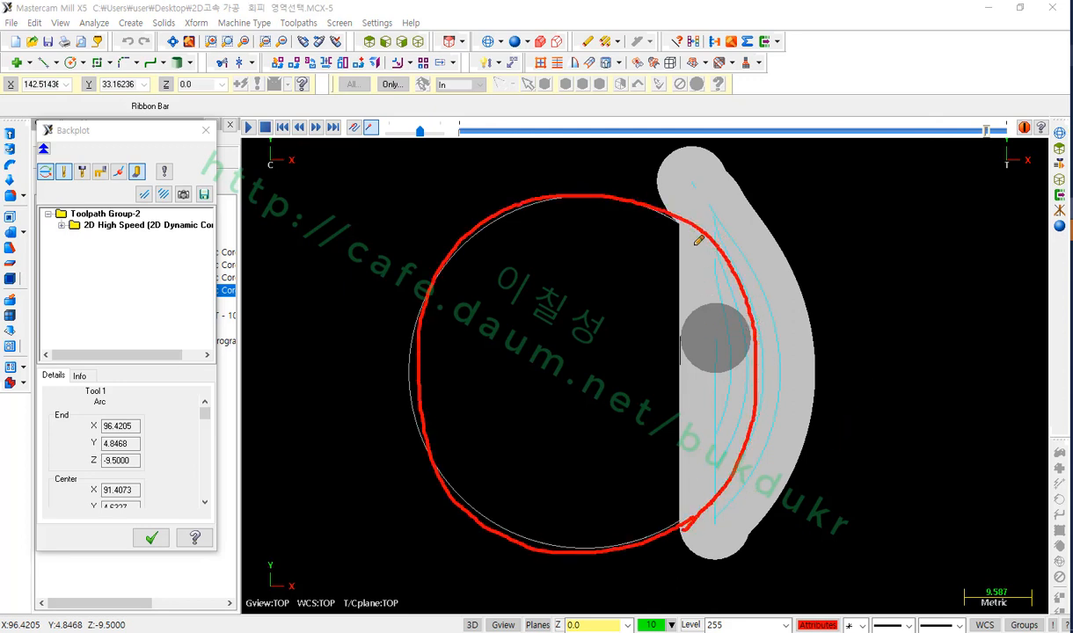
pyautogui.moveTo(681, 240)
pyautogui.mouseDown()
pyautogui.moveTo(677, 503)
pyautogui.moveTo(466, 517)
pyautogui.moveTo(400, 280)
pyautogui.moveTo(563, 206)
pyautogui.moveTo(437, 360)
pyautogui.mouseUp()
pyautogui.moveTo(613, 237); pyautogui.dragTo(453, 476)
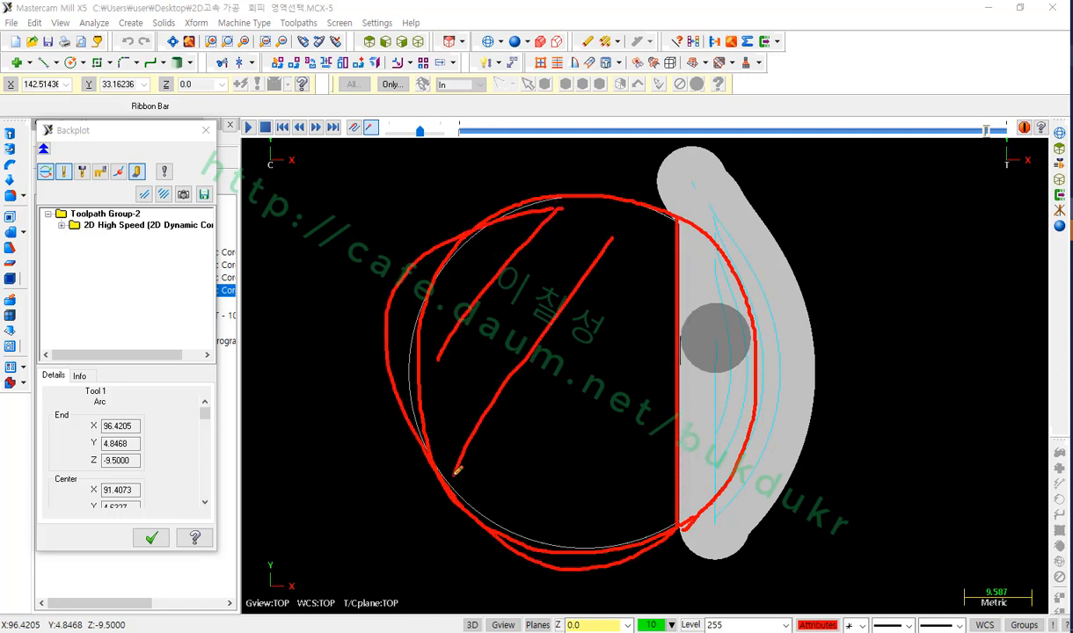
pyautogui.moveTo(635, 284); pyautogui.dragTo(528, 499)
pyautogui.moveTo(638, 378); pyautogui.dragTo(518, 518)
pyautogui.moveTo(627, 413); pyautogui.dragTo(585, 519)
pyautogui.moveTo(645, 446); pyautogui.dragTo(601, 554)
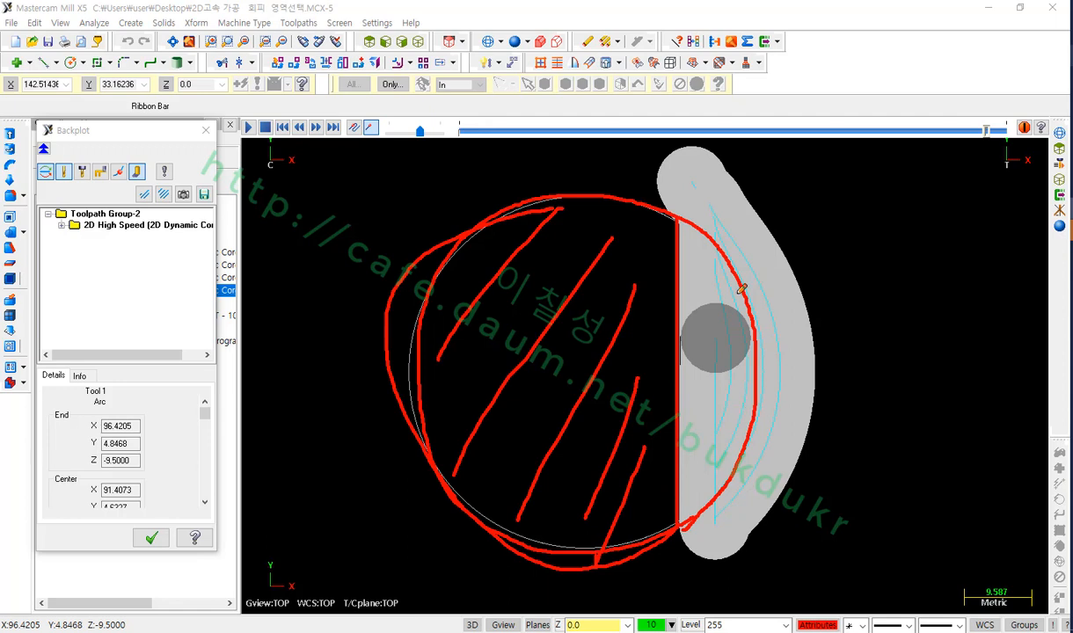
pyautogui.moveTo(731, 269); pyautogui.dragTo(695, 411)
pyautogui.moveTo(754, 398); pyautogui.dragTo(721, 443)
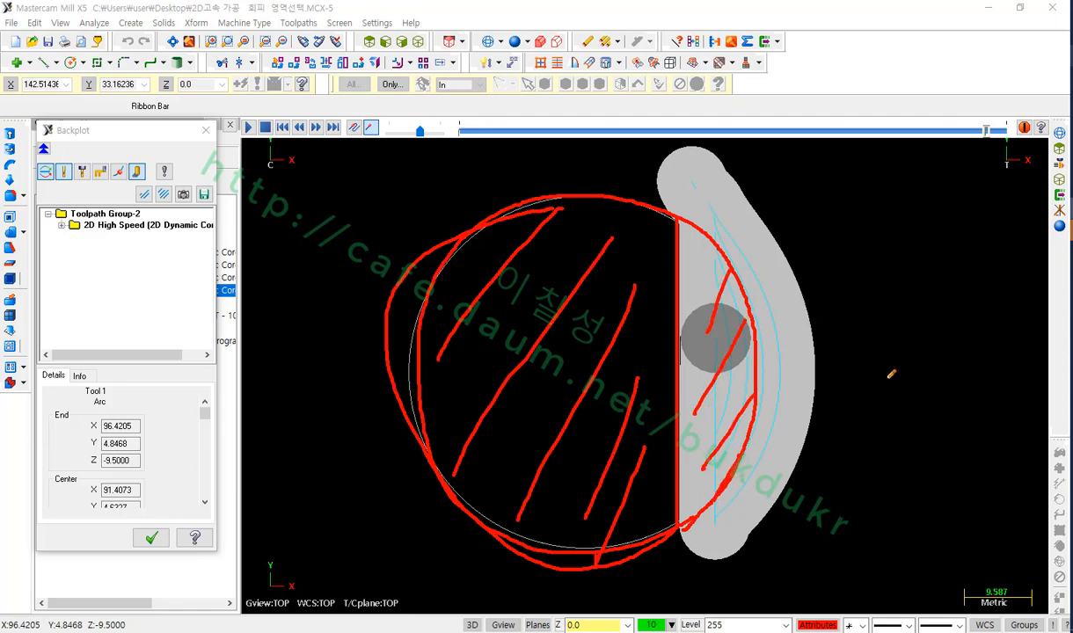
pyautogui.rightClick(888, 373)
pyautogui.click(914, 497)
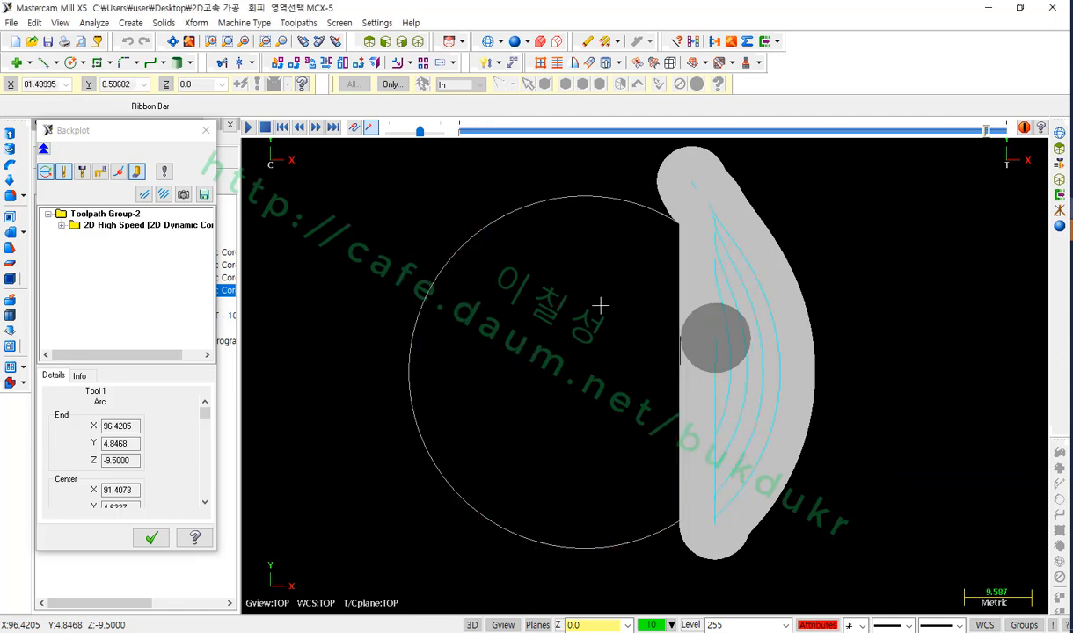
# Close the backplot and run a solid verification of operation 7 in isometric view at maximum quality, examining the machined step
pyautogui.click(440, 64)
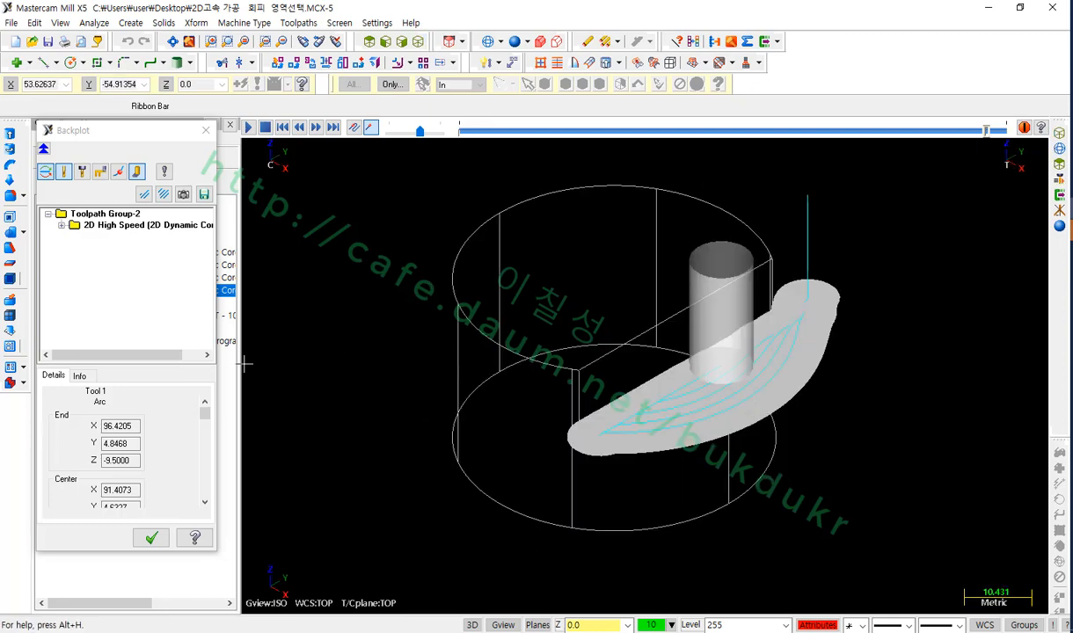
pyautogui.click(151, 537)
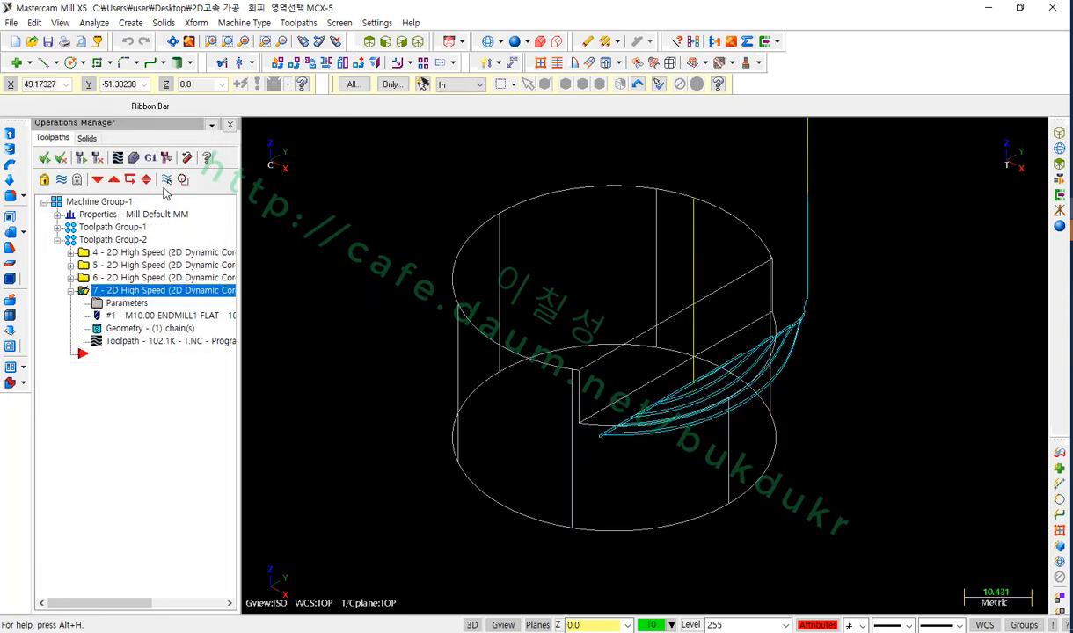
pyautogui.click(132, 158)
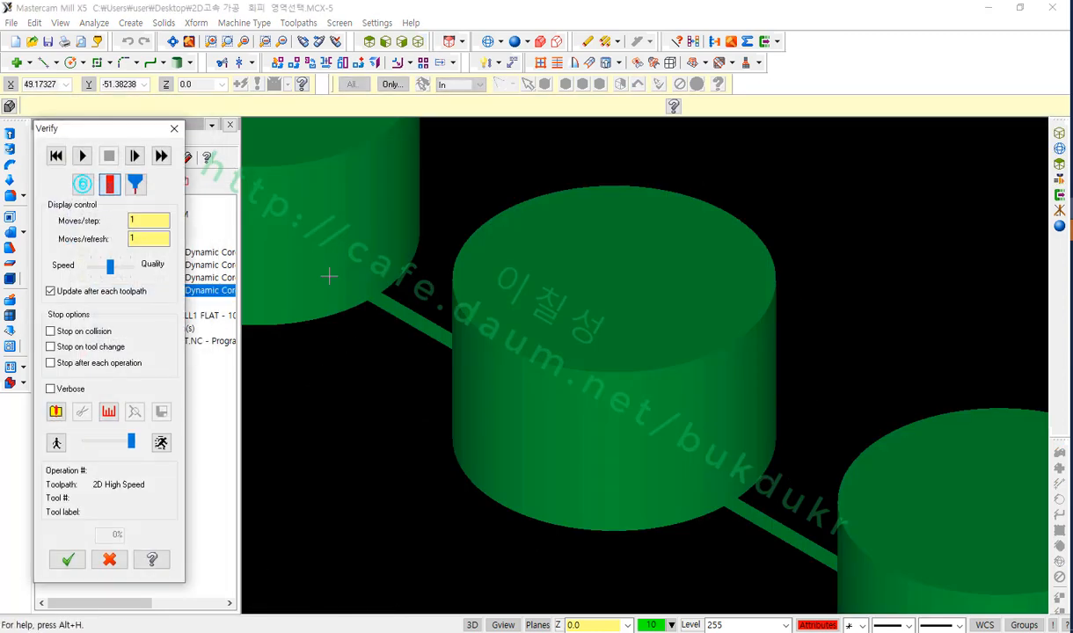
pyautogui.click(122, 268)
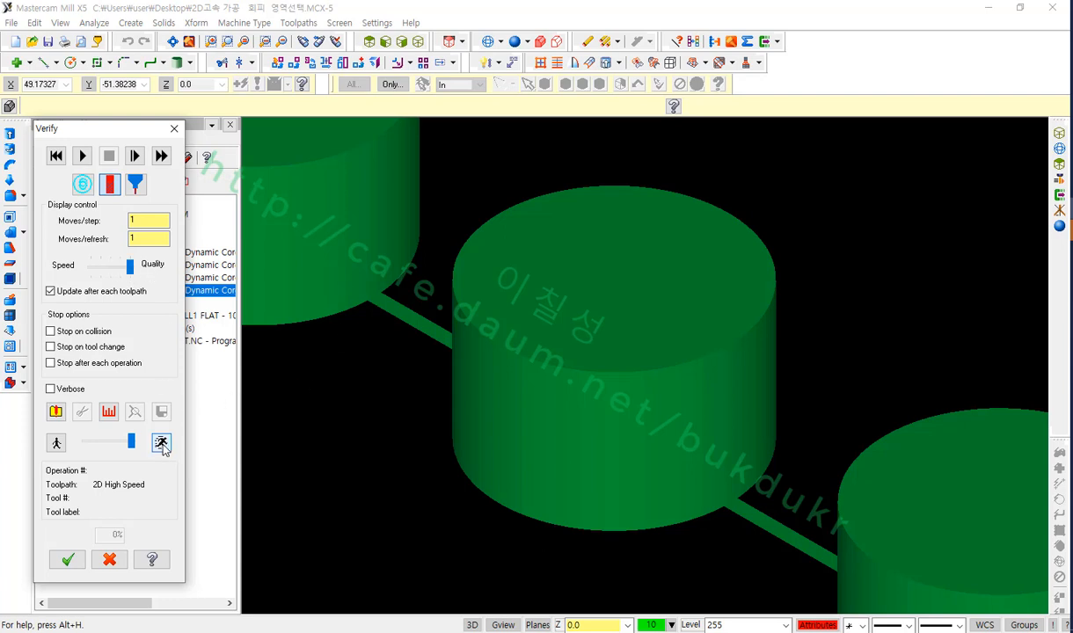
pyautogui.click(81, 157)
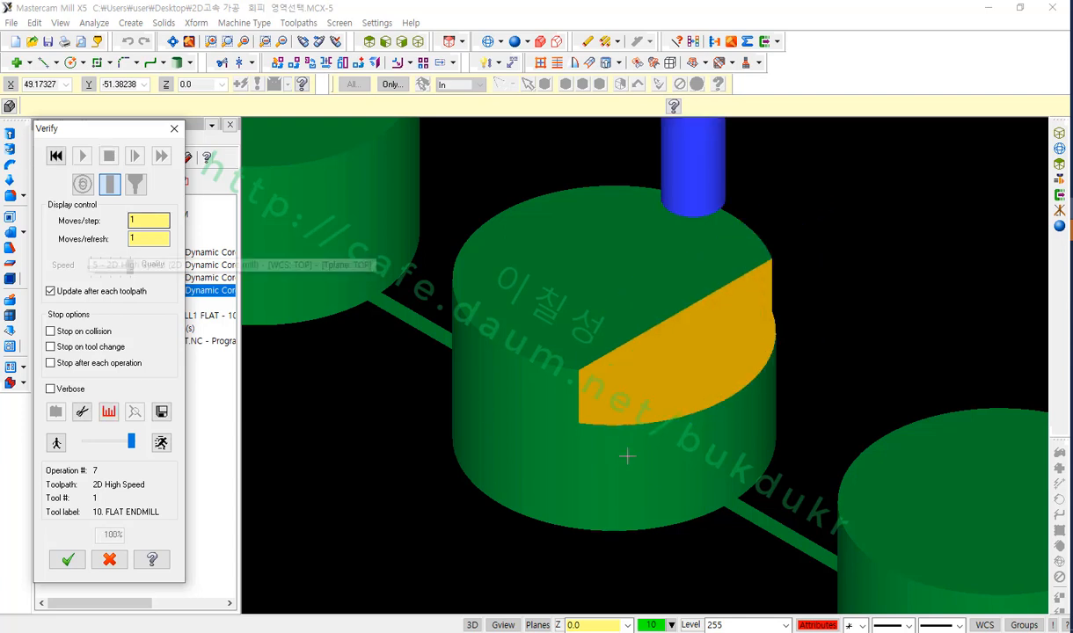
pyautogui.scroll(2, 708, 368)
pyautogui.scroll(2, 711, 370)
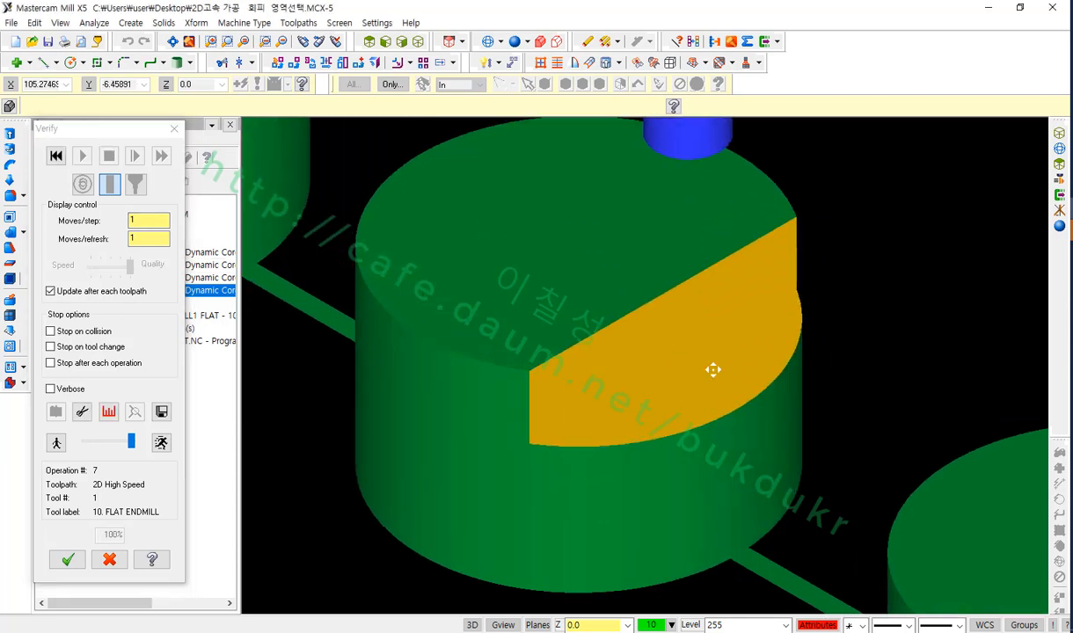
pyautogui.moveTo(671, 377); pyautogui.dragTo(689, 390, button='middle')
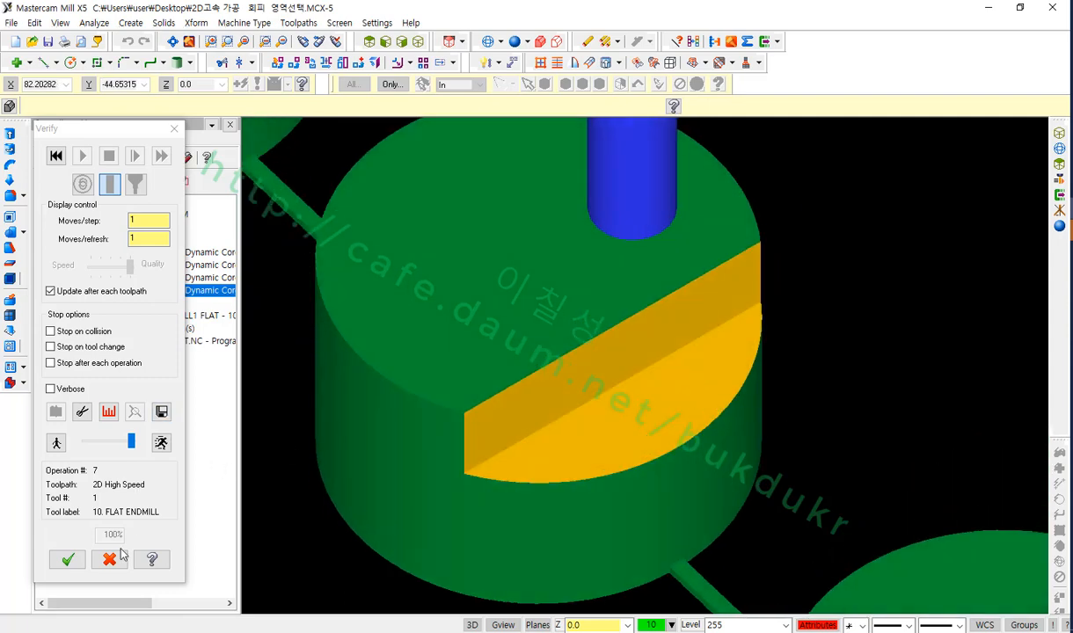
pyautogui.click(67, 559)
# Hide the toolpath display of operation 7, collapse its tree entry, and focus on the stepped cylinder at the origin
pyautogui.scroll(-5, 855, 476)
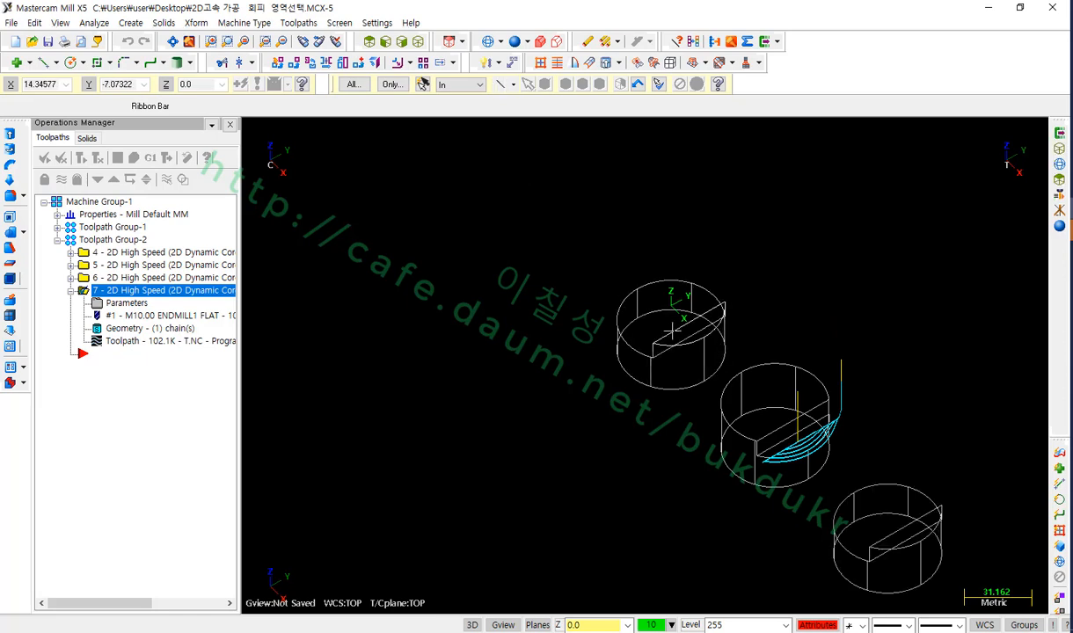
pyautogui.click(669, 332)
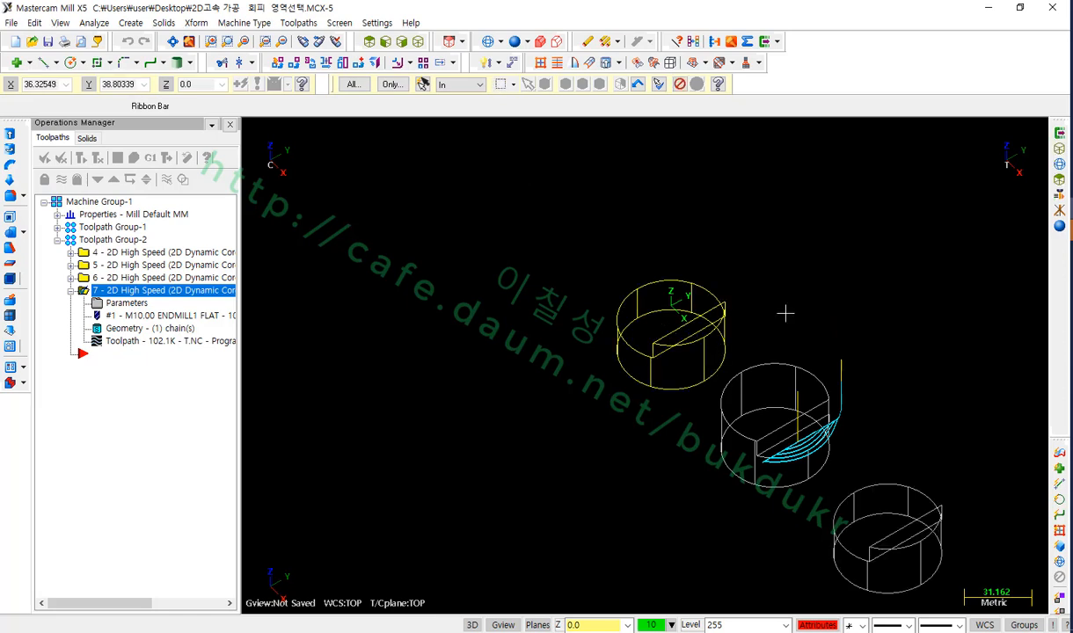
pyautogui.scroll(4, 785, 313)
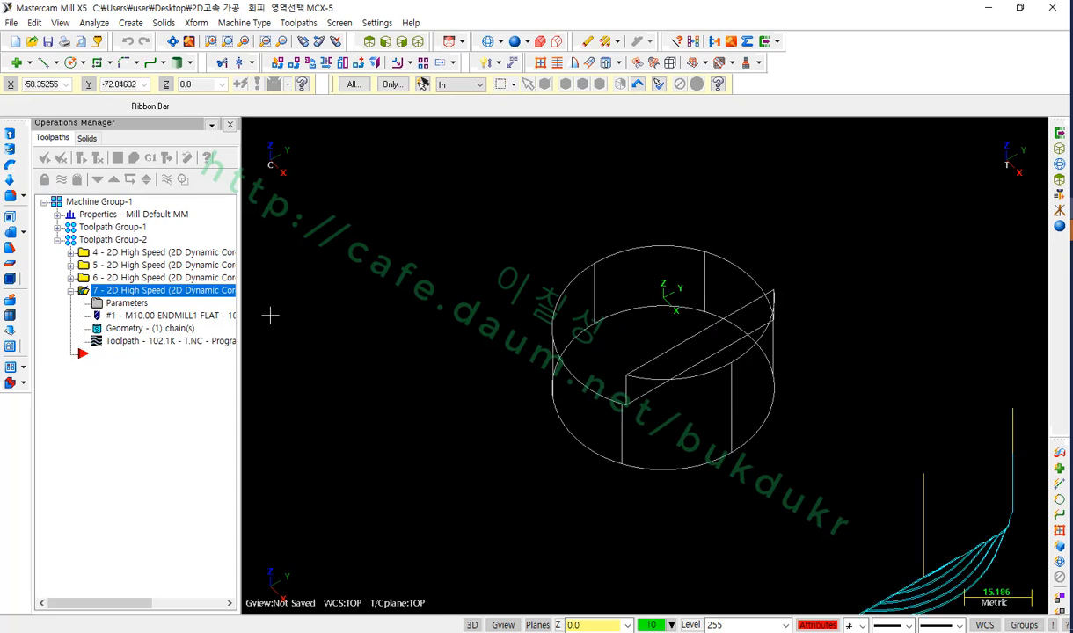
pyautogui.click(61, 180)
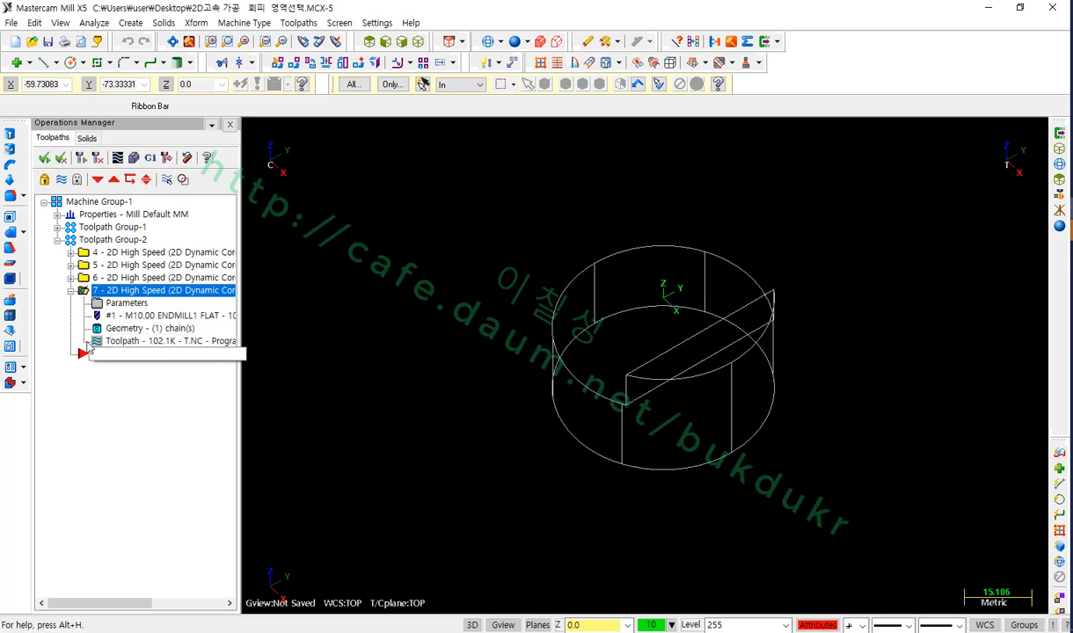
pyautogui.click(71, 291)
pyautogui.scroll(1, 664, 285)
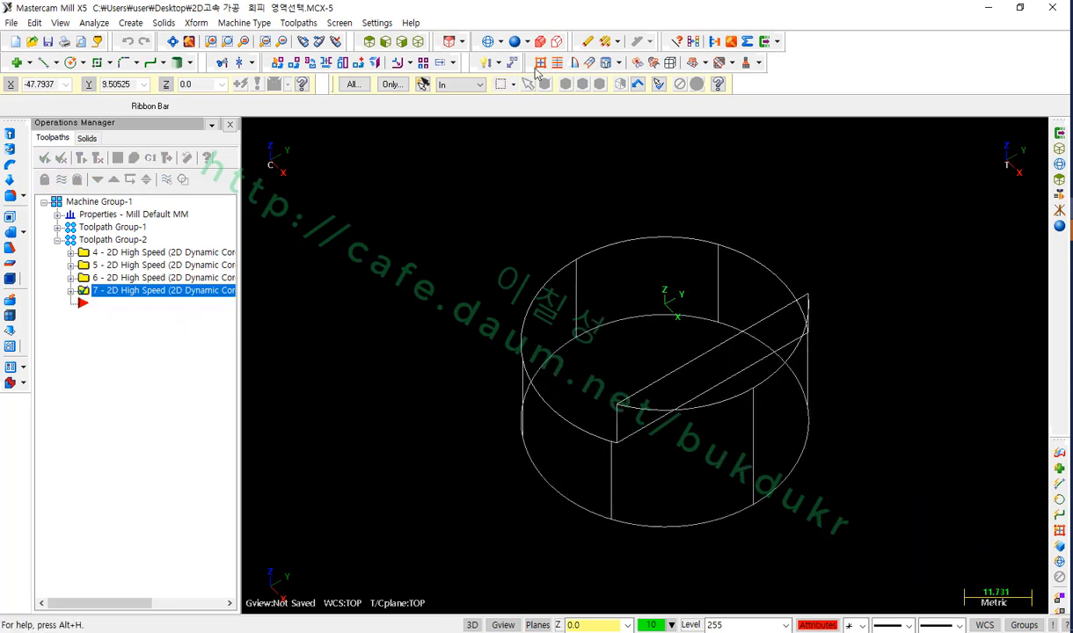
# Shade the stepped cylinder, start a 2D High Speed toolpath, and chain the loop around the cylinder's bottom edge
pyautogui.click(521, 41)
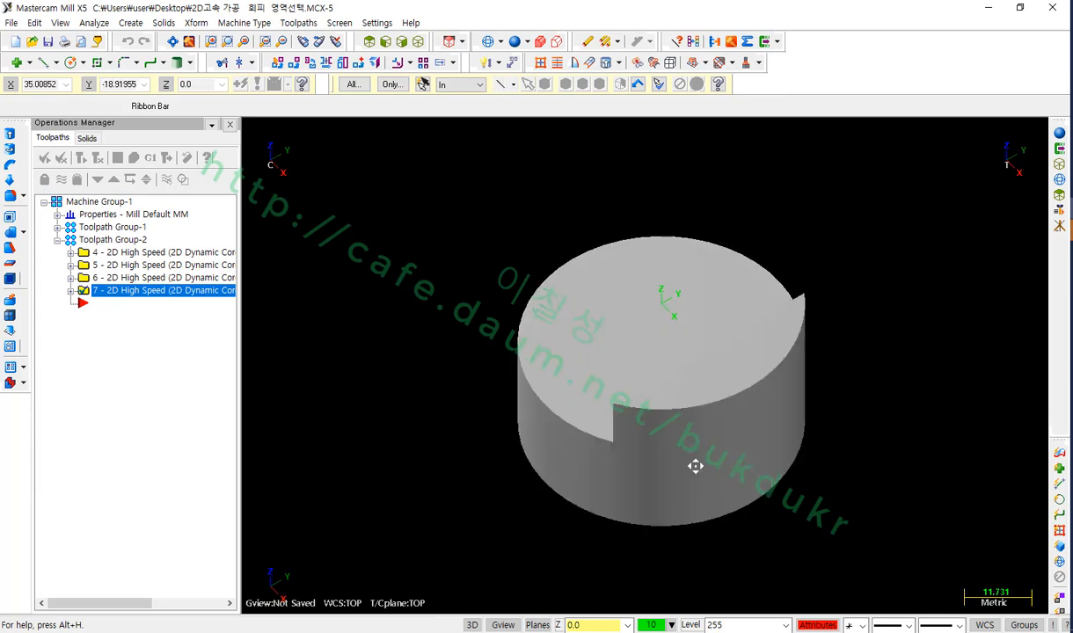
pyautogui.moveTo(694, 465)
pyautogui.mouseDown(button='middle')
pyautogui.moveTo(646, 444)
pyautogui.moveTo(711, 472)
pyautogui.moveTo(562, 471)
pyautogui.mouseUp(button='middle')
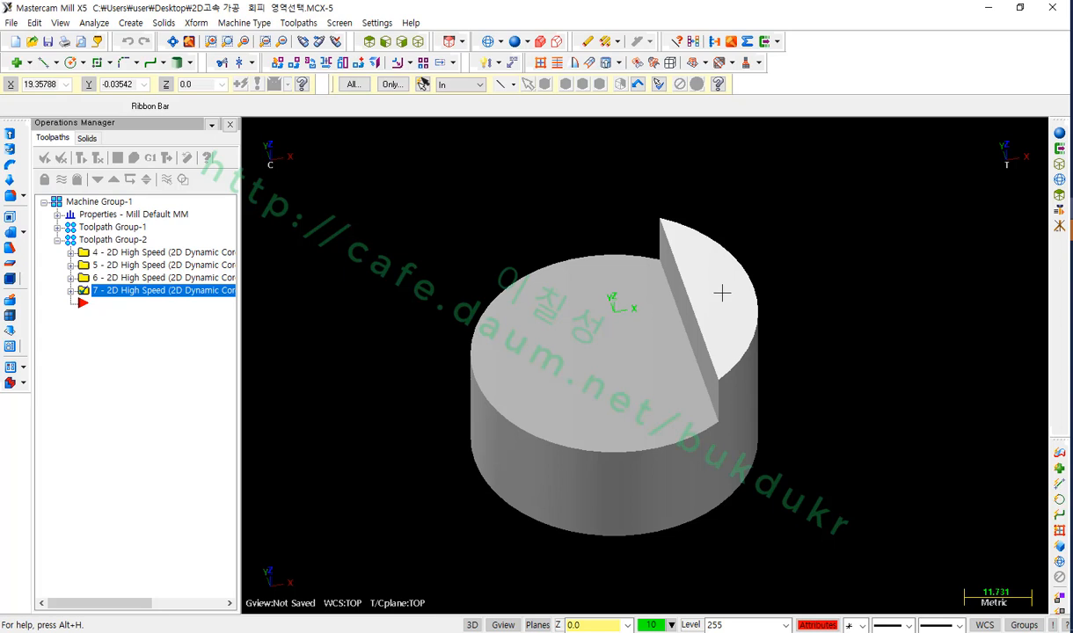
pyautogui.click(312, 27)
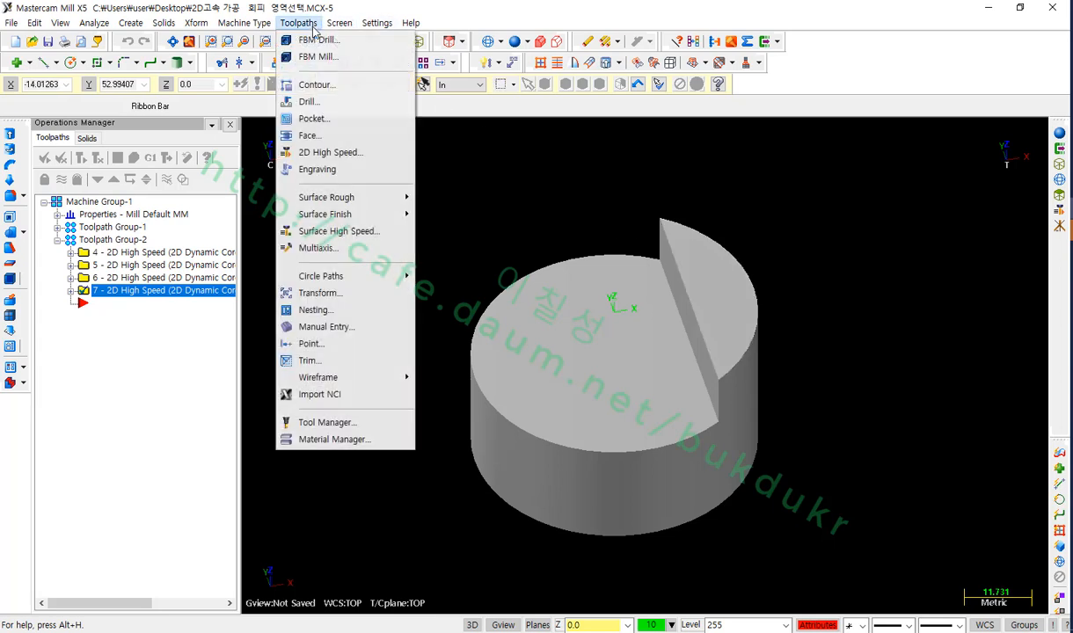
pyautogui.click(330, 154)
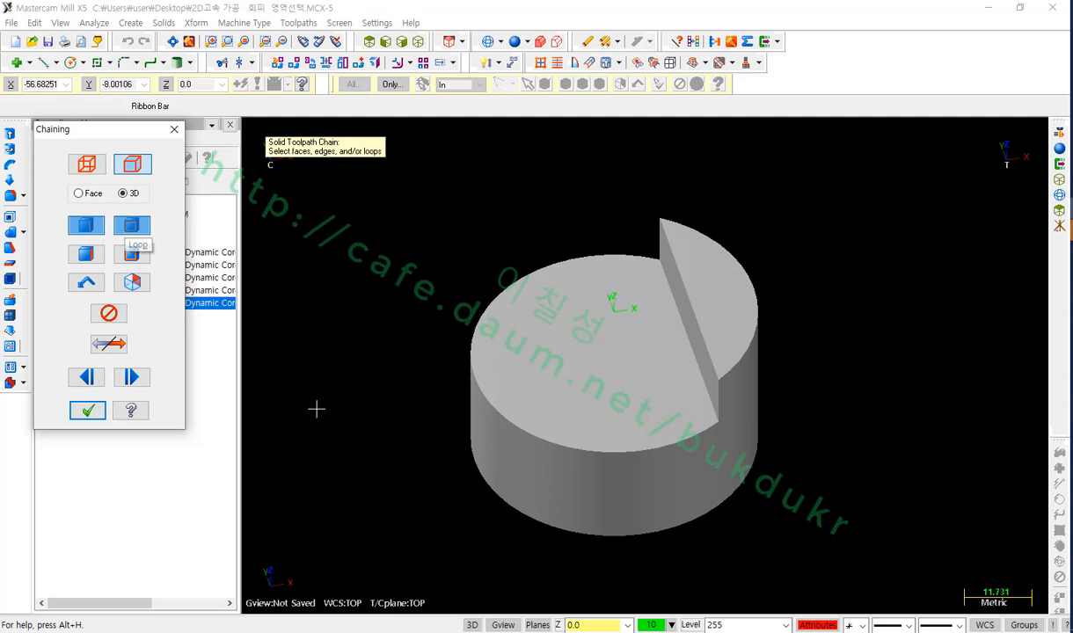
pyautogui.click(515, 515)
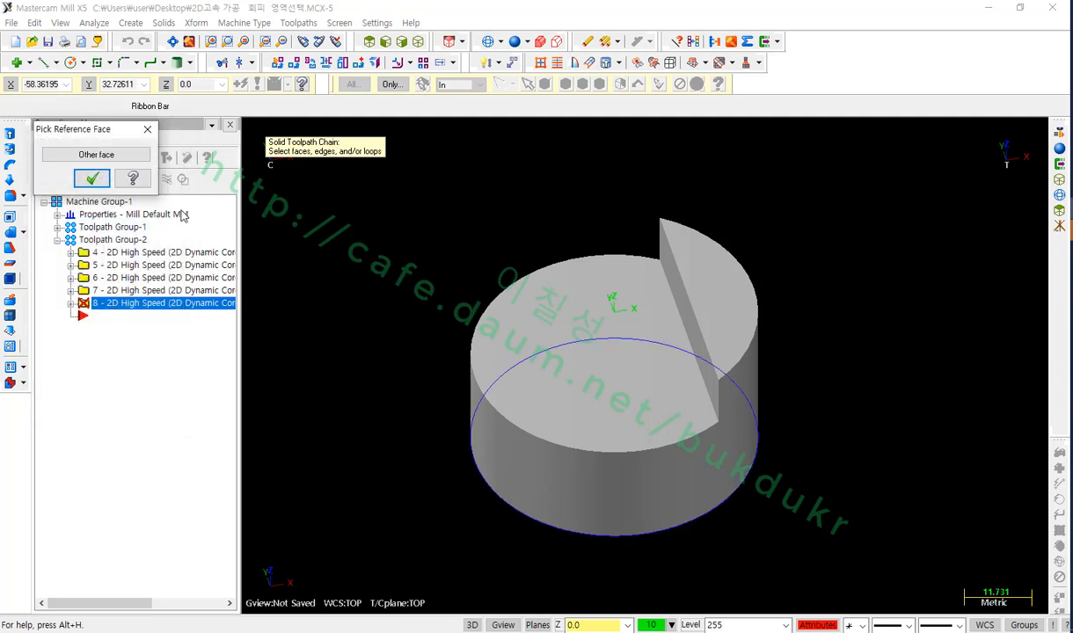
pyautogui.click(87, 176)
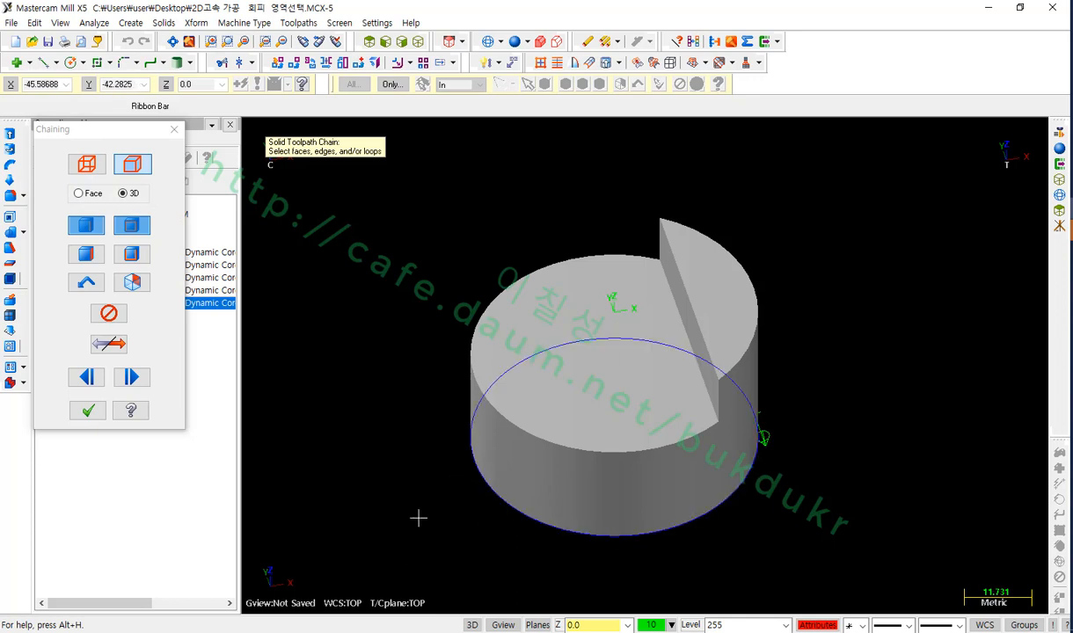
# Chain the top outline of the raised segment, switching to the other reference face, and accept the solid chains
pyautogui.click(696, 235)
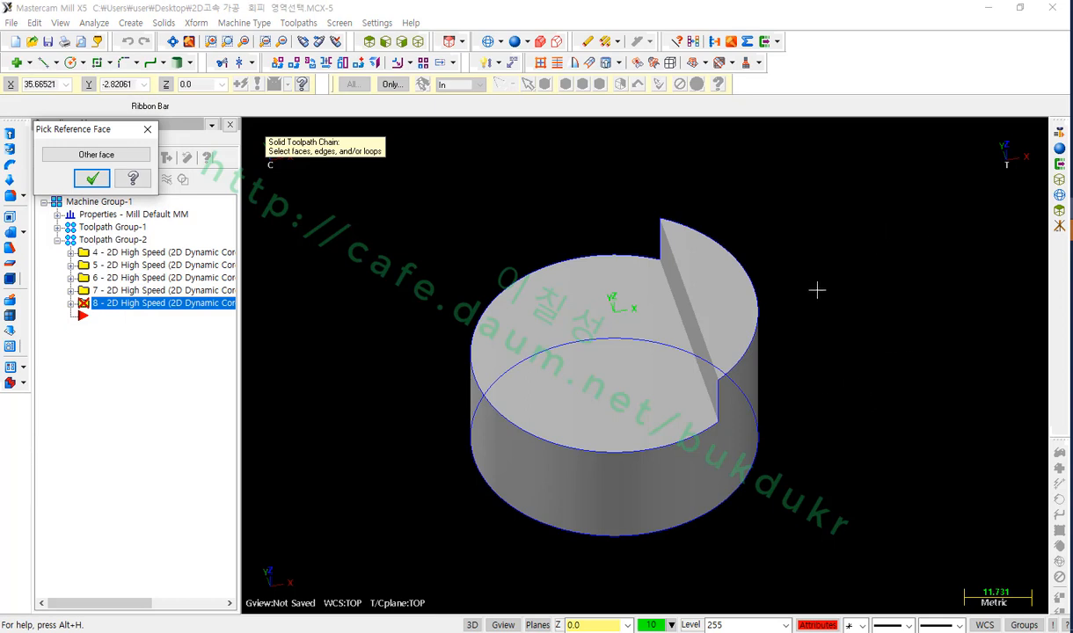
pyautogui.scroll(1, 793, 312)
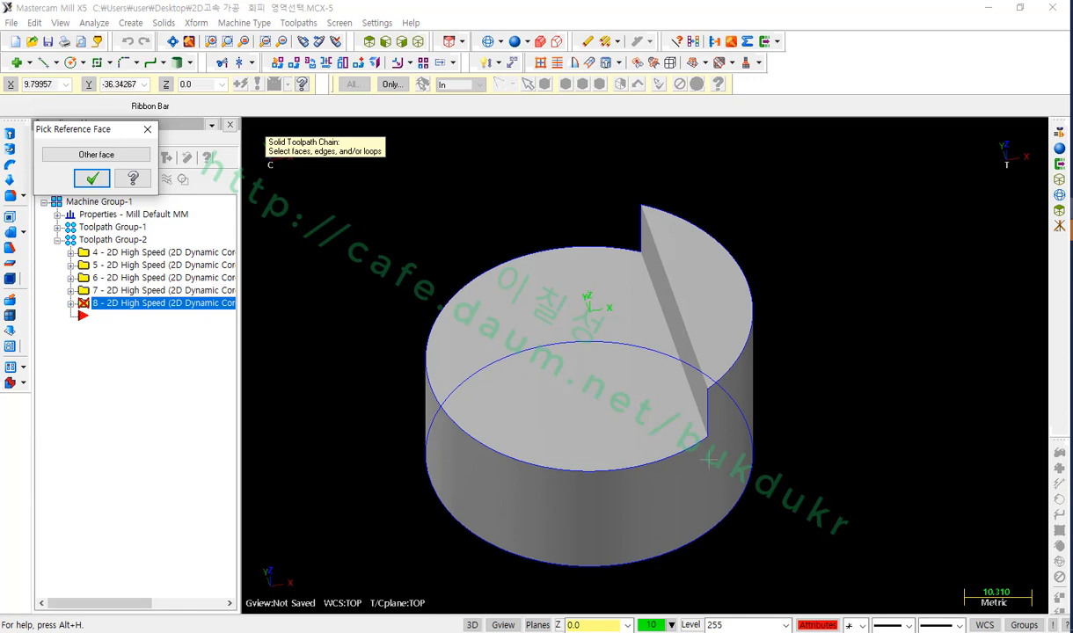
pyautogui.click(93, 154)
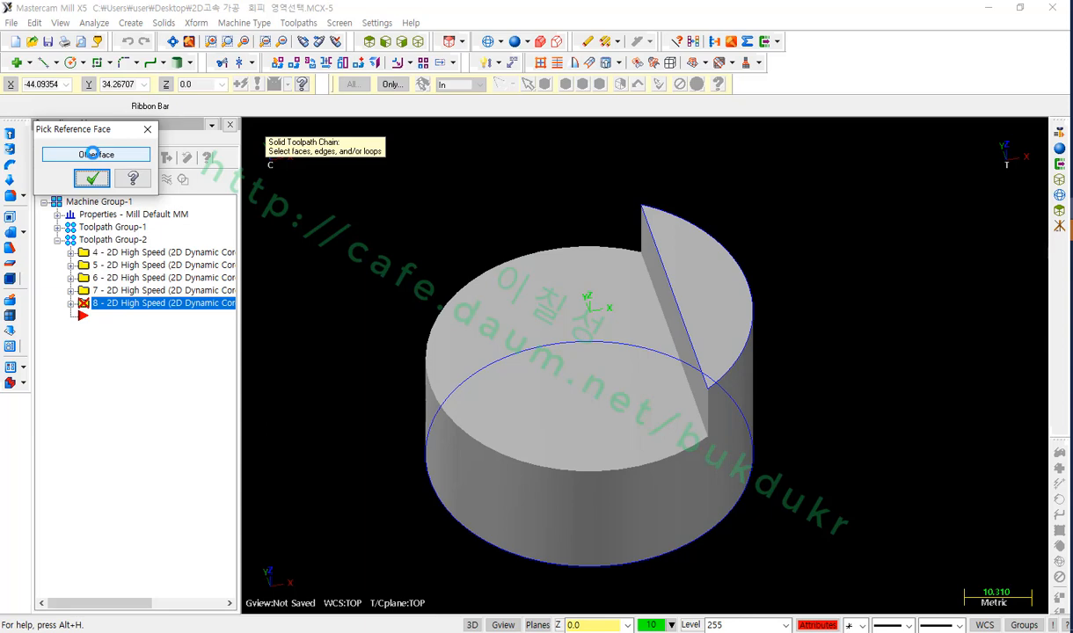
pyautogui.click(91, 178)
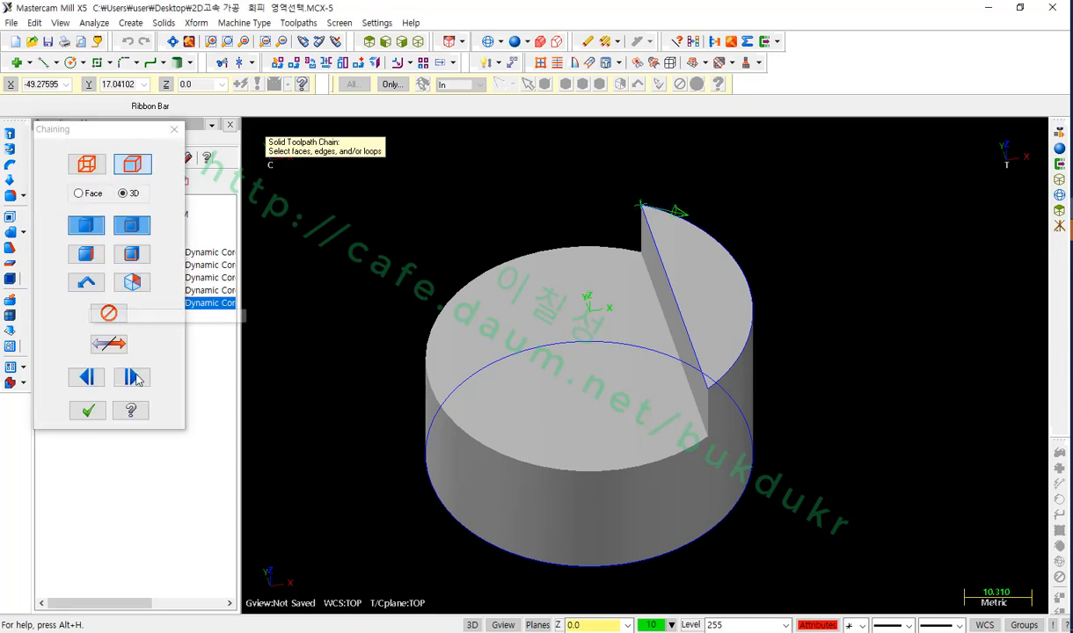
pyautogui.click(88, 411)
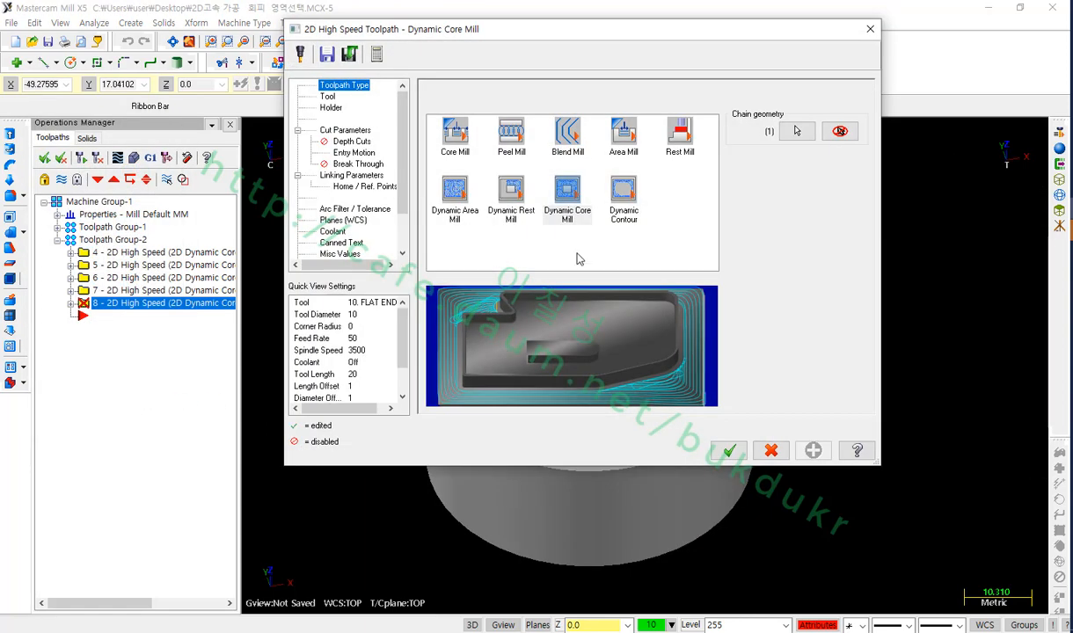
# Examine both loops of Solid Chain 1 in the Dynamic Core Mill toolpath's chain geometry
pyautogui.moveTo(756, 29); pyautogui.dragTo(204, 35)
pyautogui.click(259, 136)
pyautogui.click(82, 153)
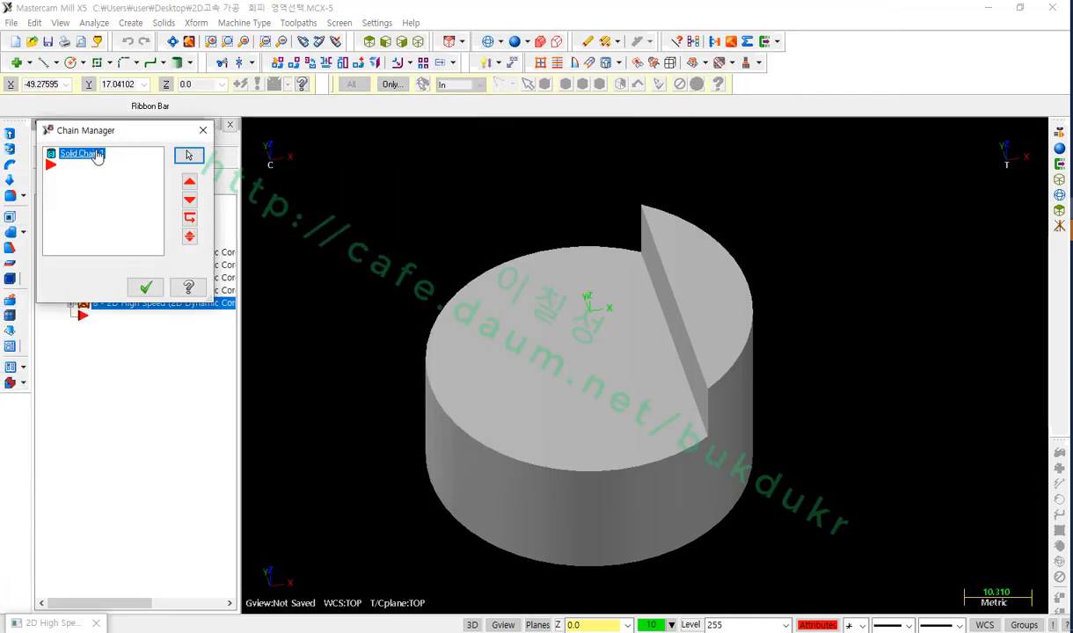
pyautogui.click(82, 165)
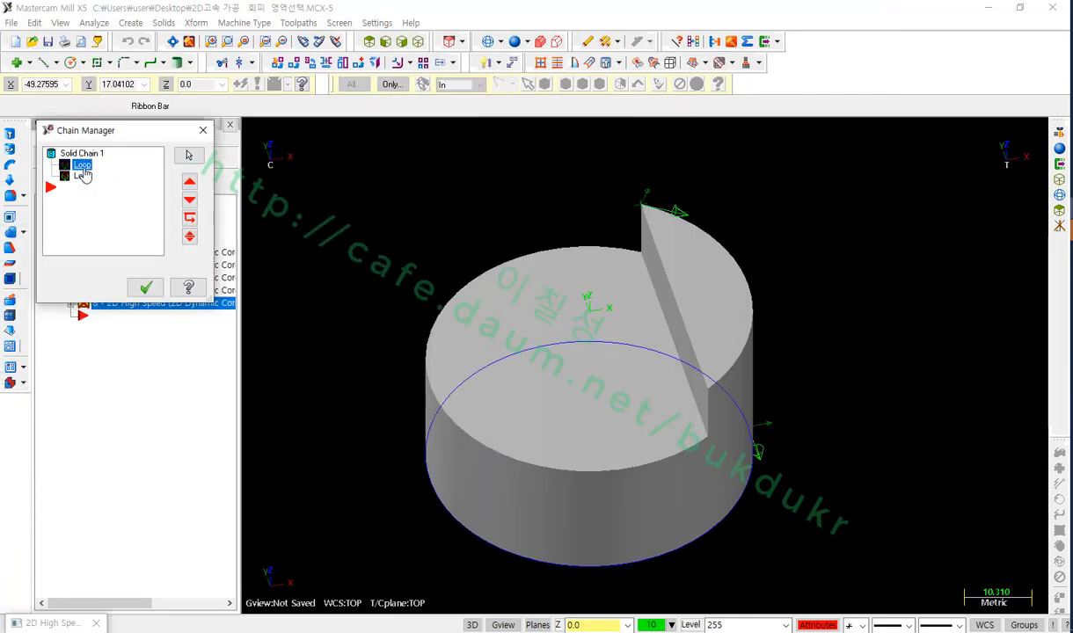
pyautogui.click(83, 176)
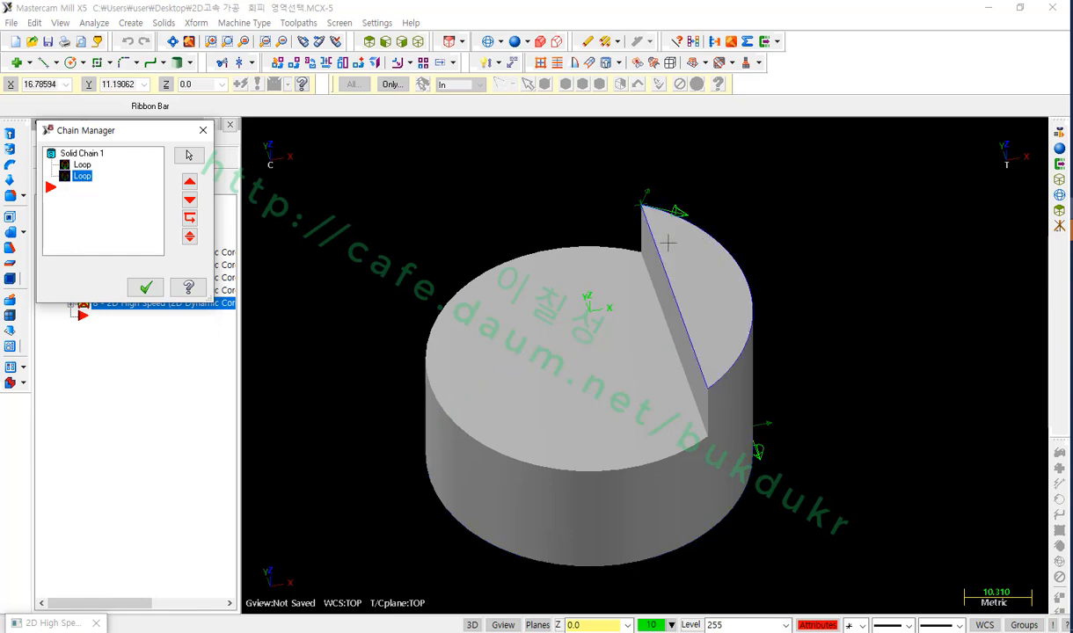
pyautogui.click(146, 288)
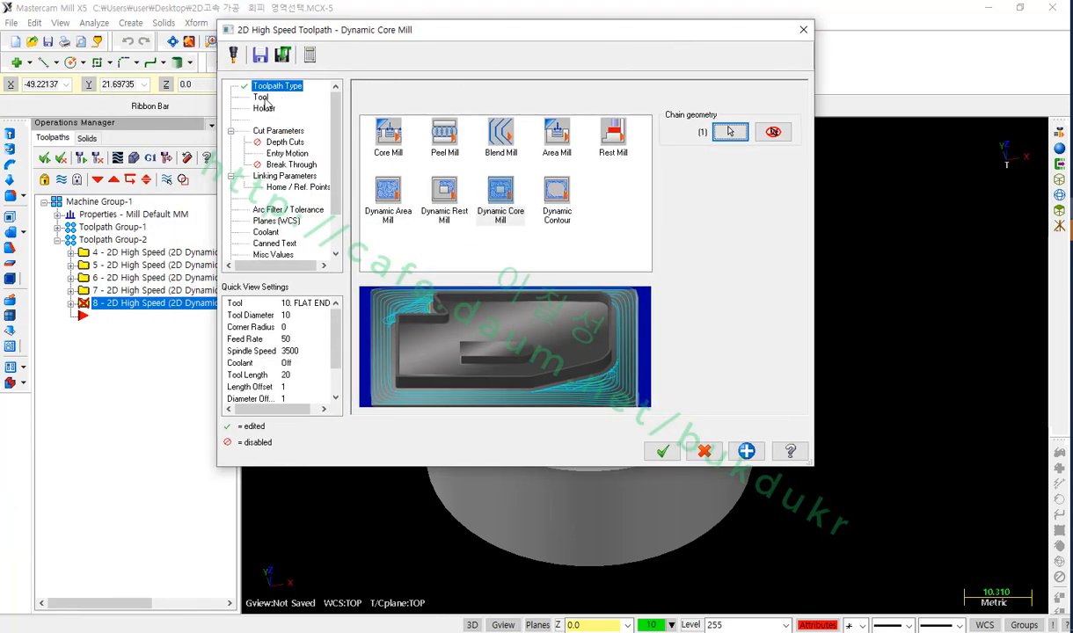
# Review the tool, stepover, gap size, micro lift distance, back feedrate and entry motion settings of the Dynamic Core Mill toolpath
pyautogui.click(262, 97)
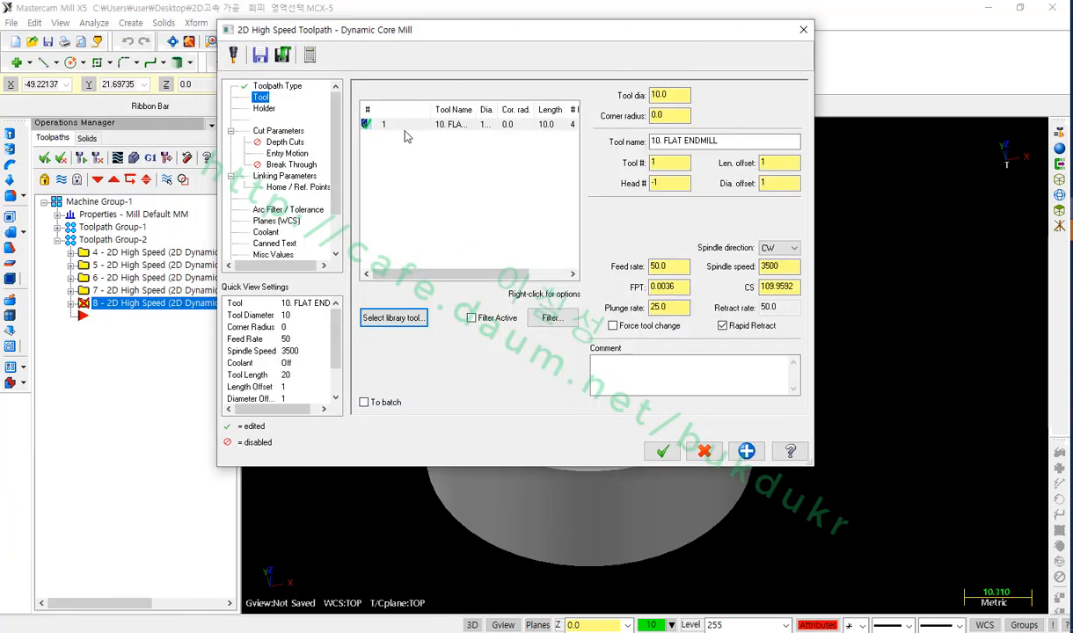
pyautogui.click(279, 130)
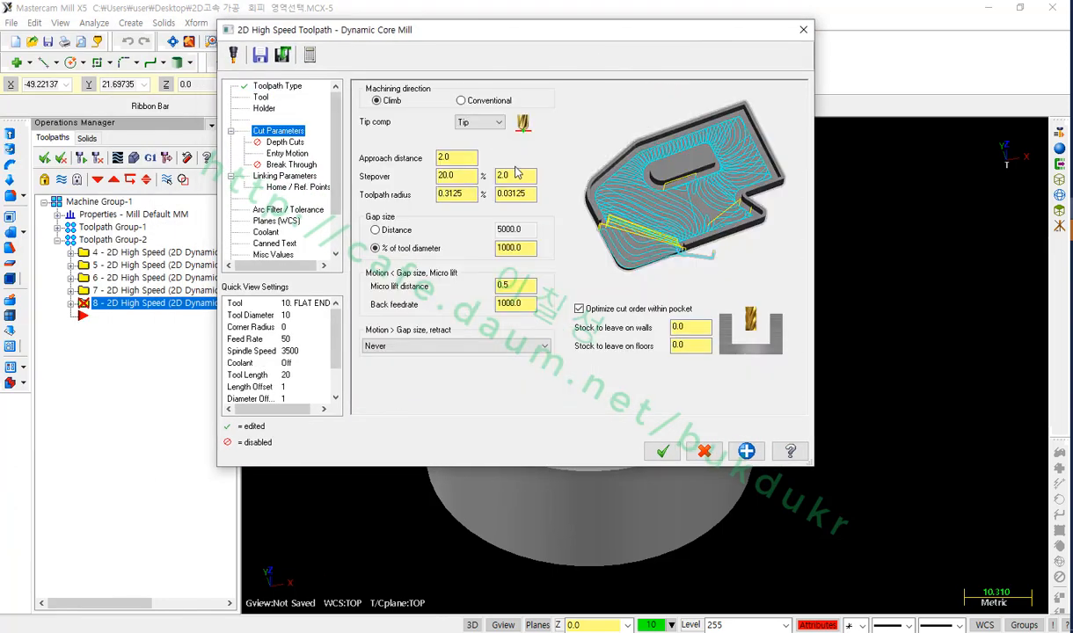
pyautogui.click(516, 176)
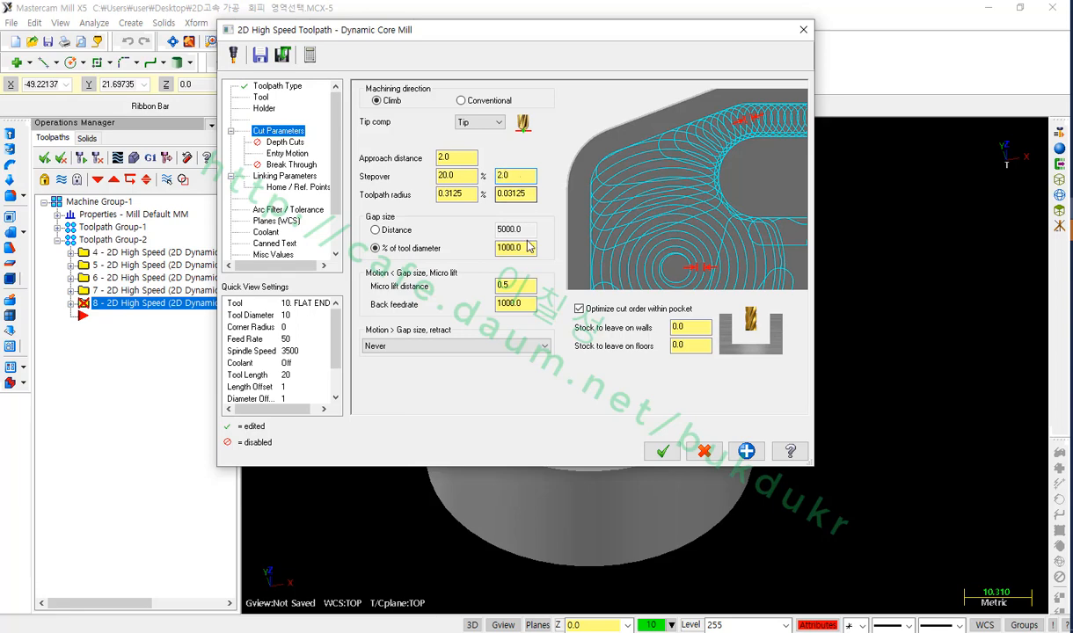
pyautogui.moveTo(529, 248); pyautogui.dragTo(479, 249)
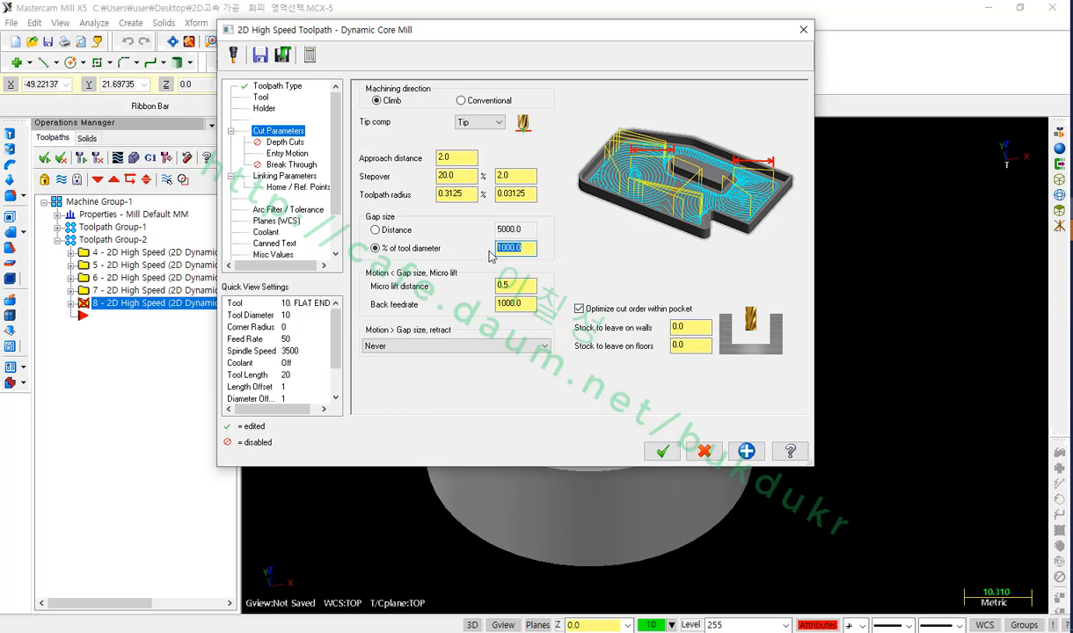
pyautogui.click(523, 286)
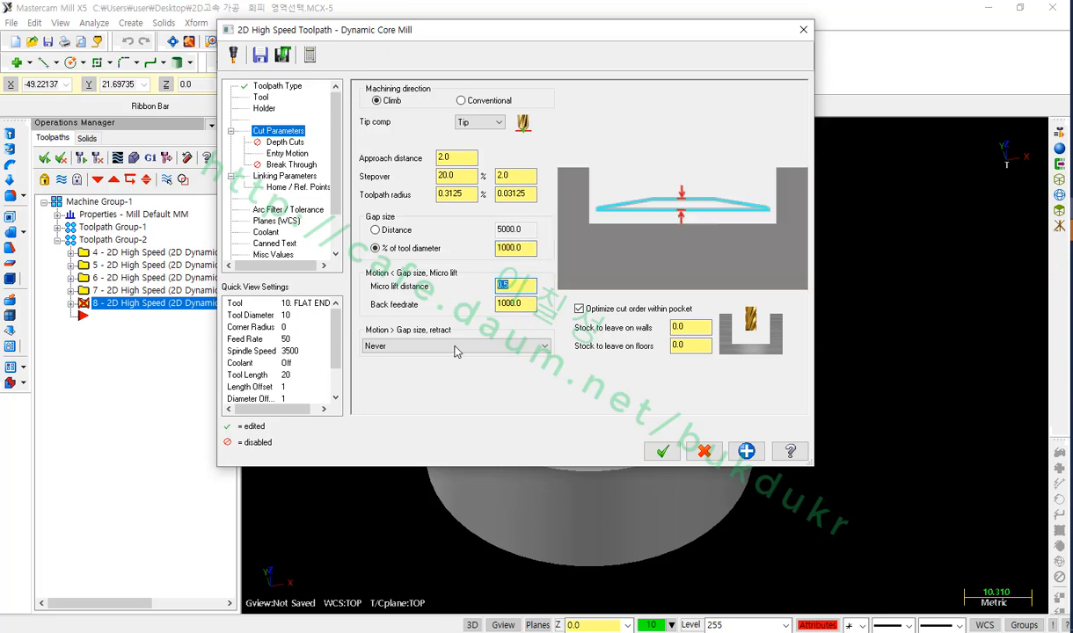
pyautogui.press('Tab')
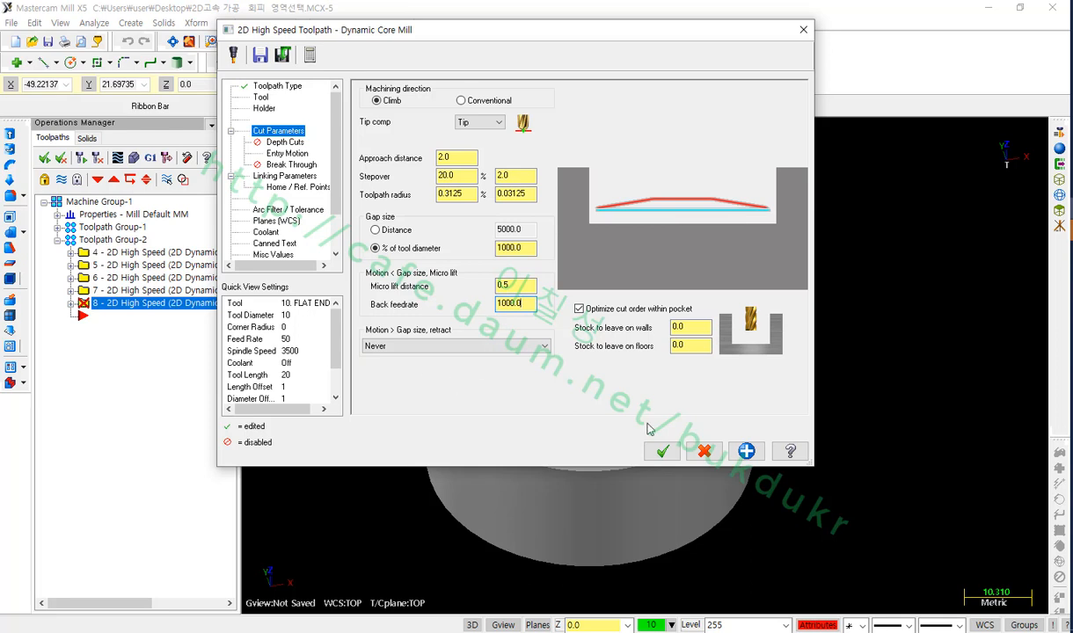
pyautogui.click(295, 154)
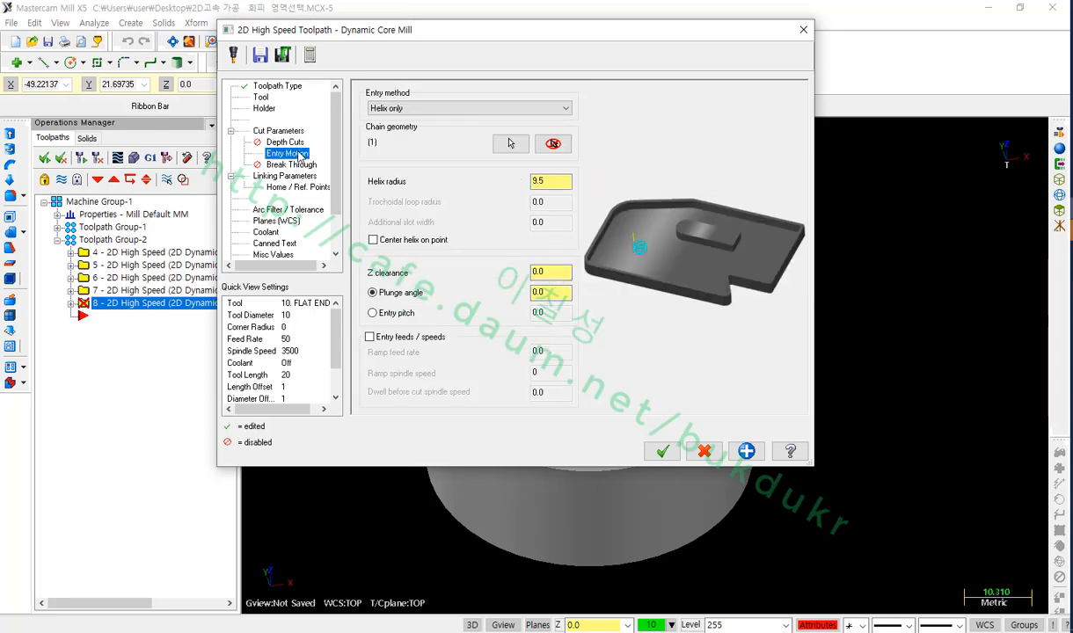
# Set the absolute cutting depth to -10 in the linking parameters and generate the Dynamic Core Mill toolpath
pyautogui.click(290, 178)
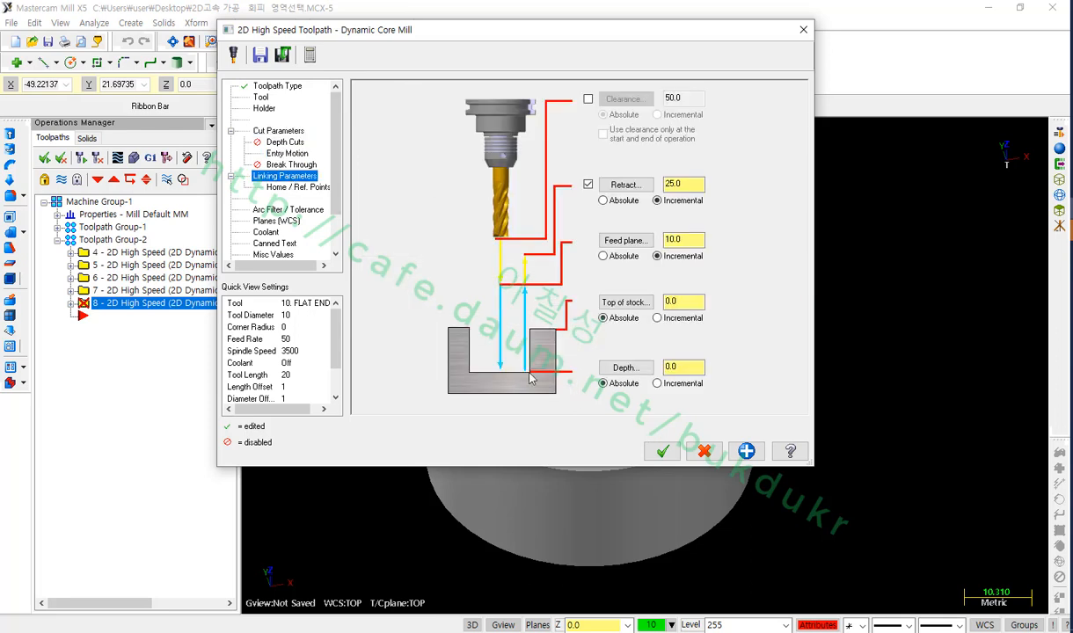
pyautogui.click(682, 370)
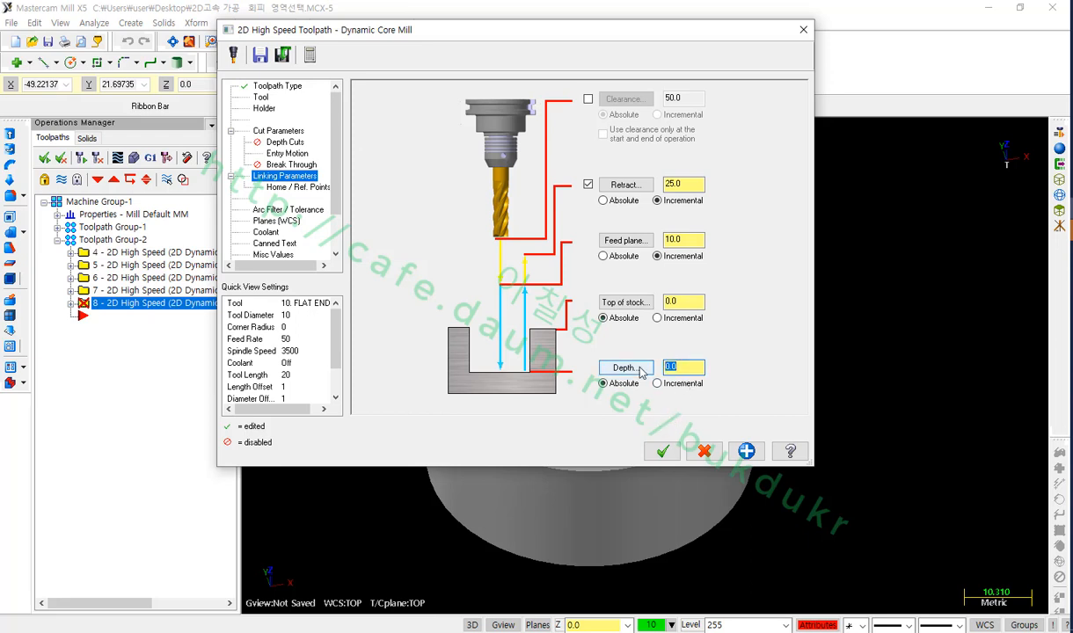
pyautogui.click(689, 302)
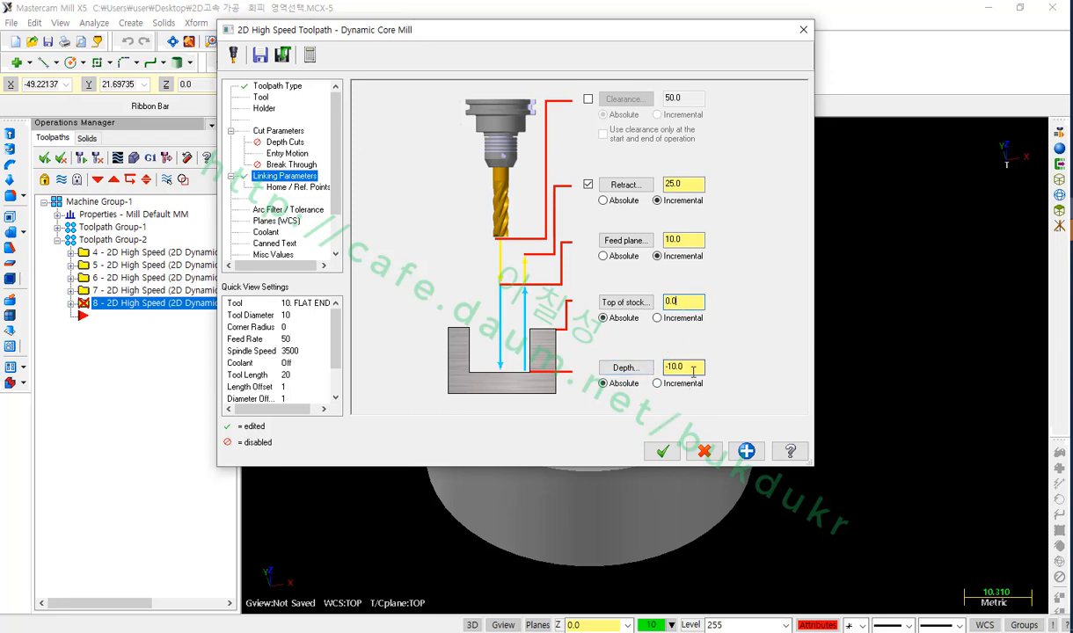
pyautogui.click(662, 451)
pyautogui.scroll(-5, 699, 334)
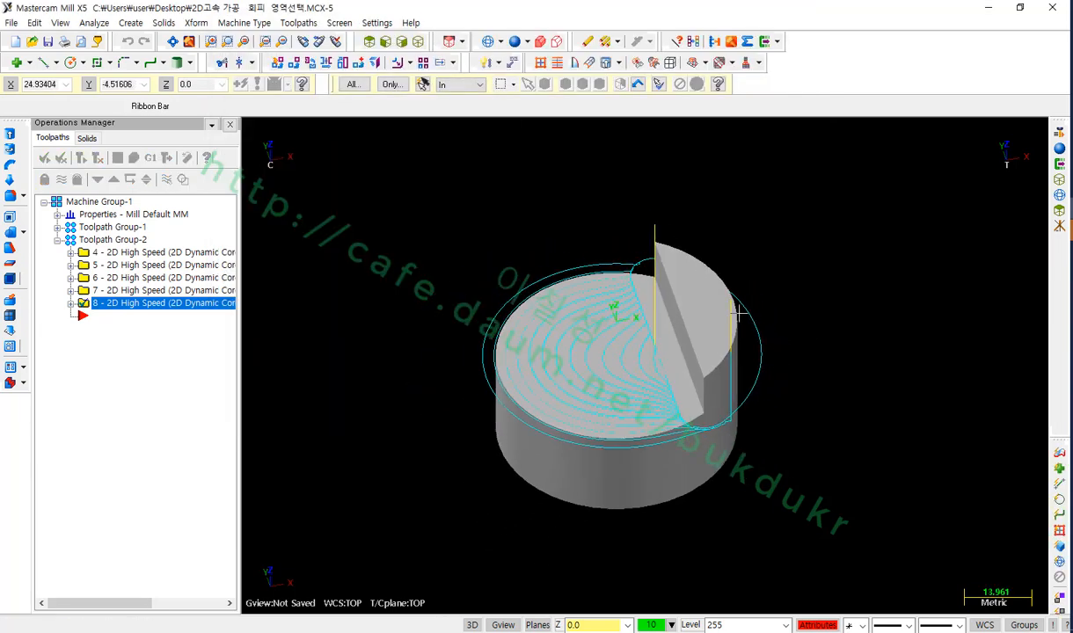
pyautogui.scroll(4, 649, 347)
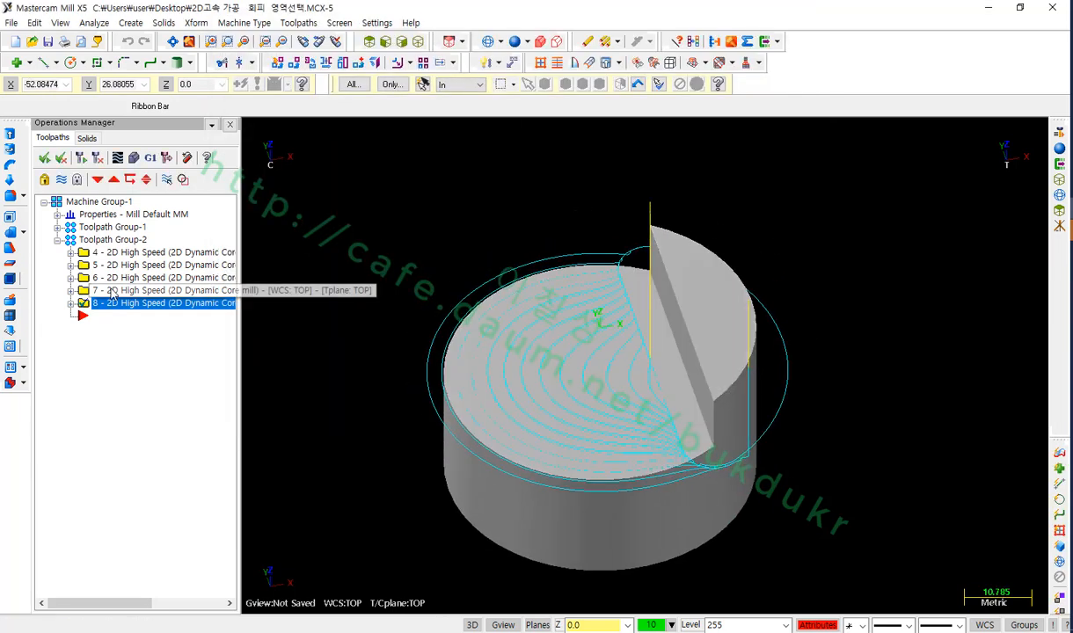
# Open the backplot of operation 8 and show the cylinder in top view as wireframe
pyautogui.click(70, 302)
pyautogui.click(143, 355)
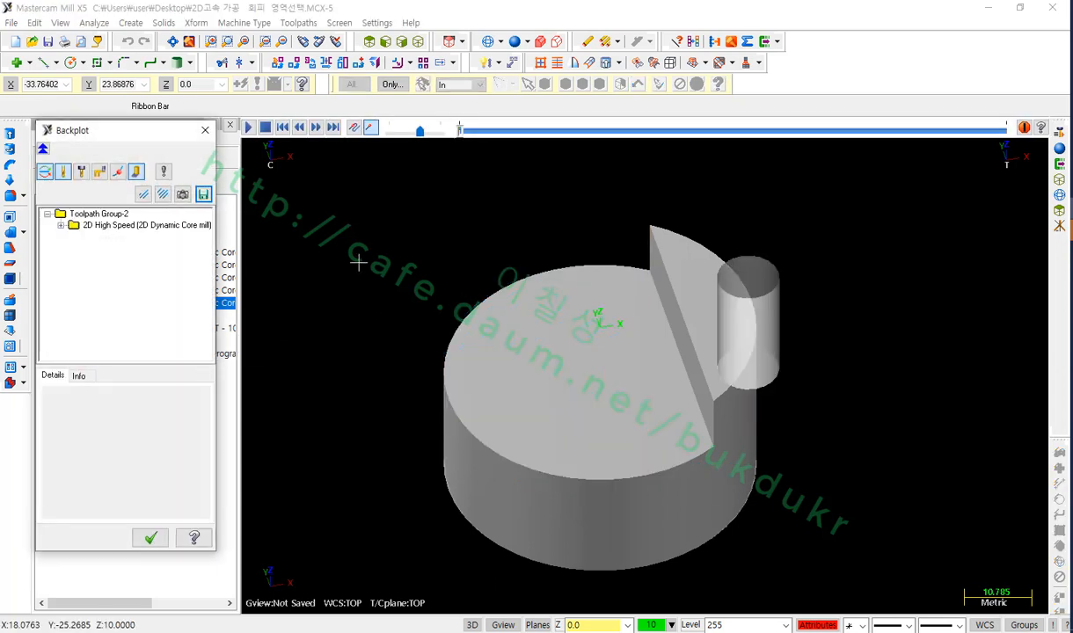
pyautogui.hotkey('alt', '1')
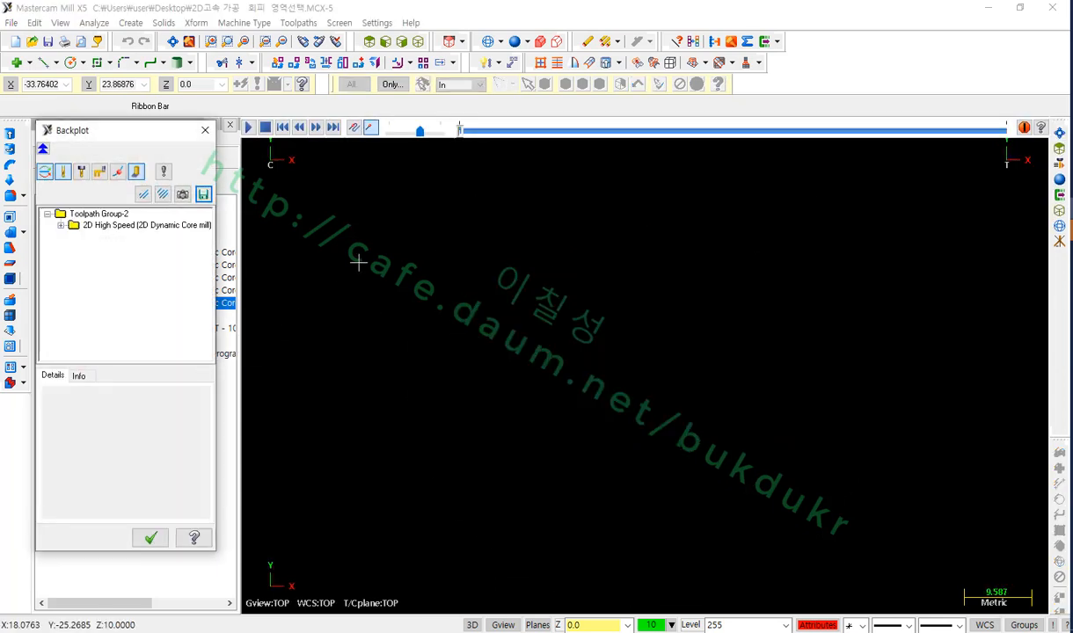
pyautogui.scroll(2, 388, 242)
pyautogui.scroll(-3, 526, 316)
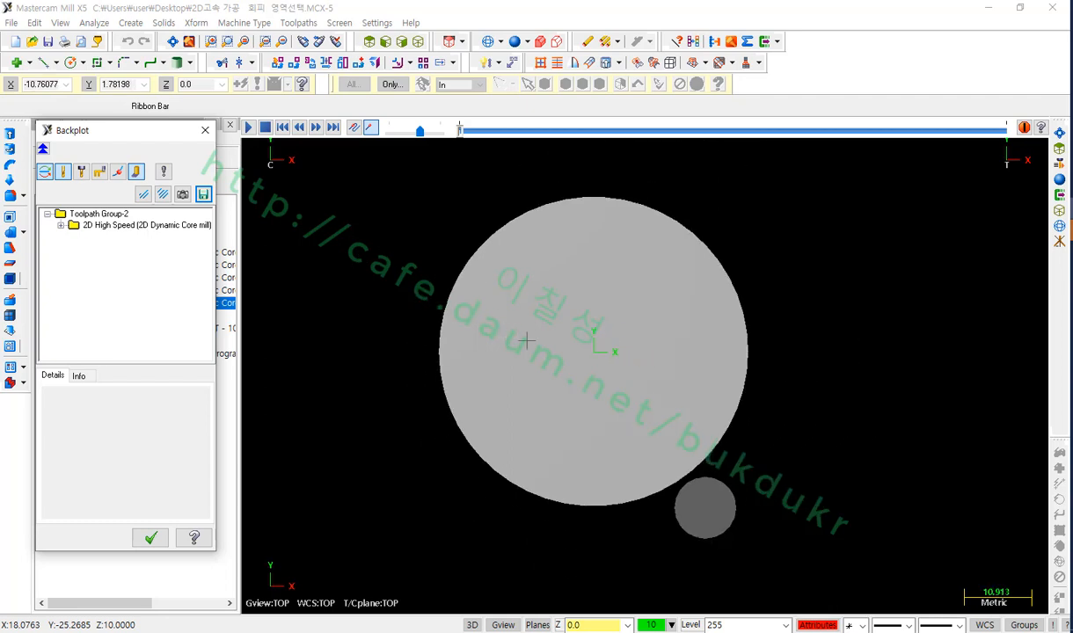
pyautogui.hotkey('alt', 's')
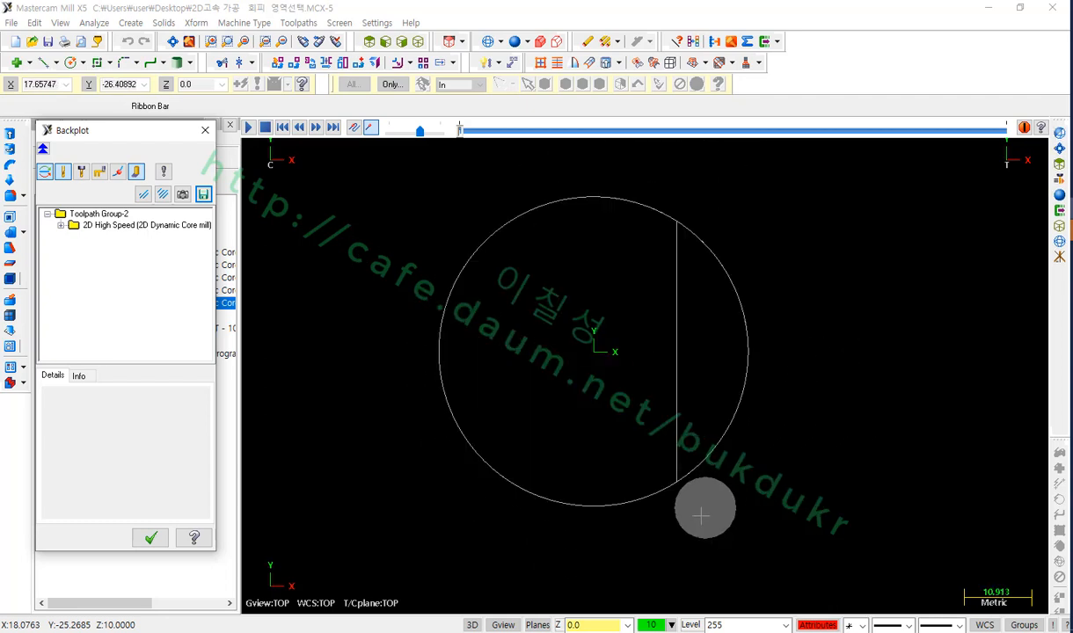
# Examine the tool's start position beside the flat edge, and advance the backplot through the first pass around the cylinder
pyautogui.scroll(4, 700, 517)
pyautogui.scroll(2, 693, 513)
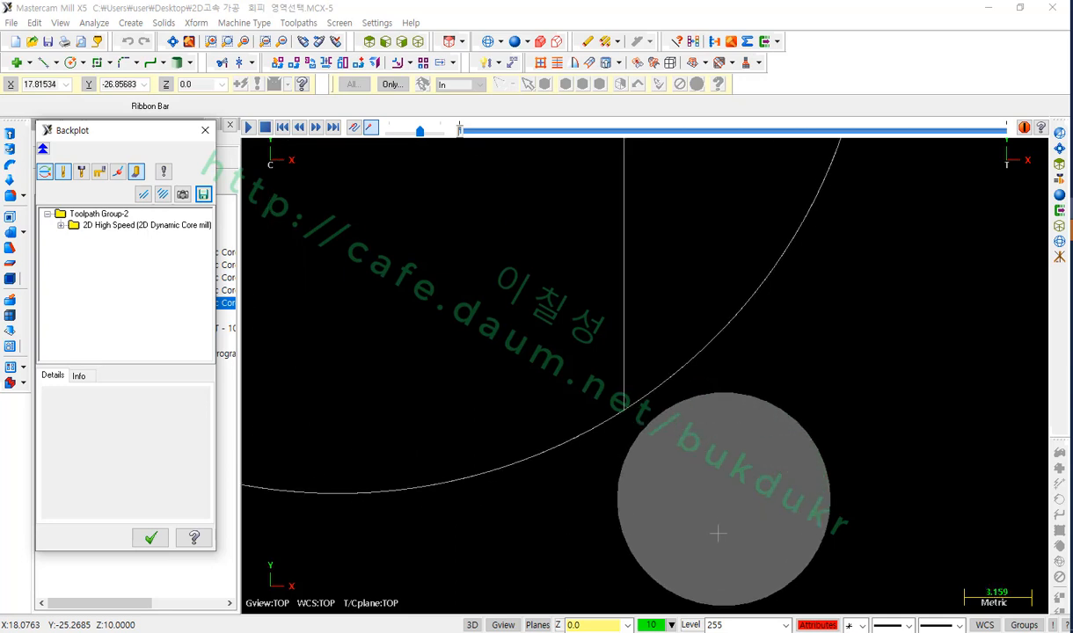
pyautogui.scroll(-6, 718, 533)
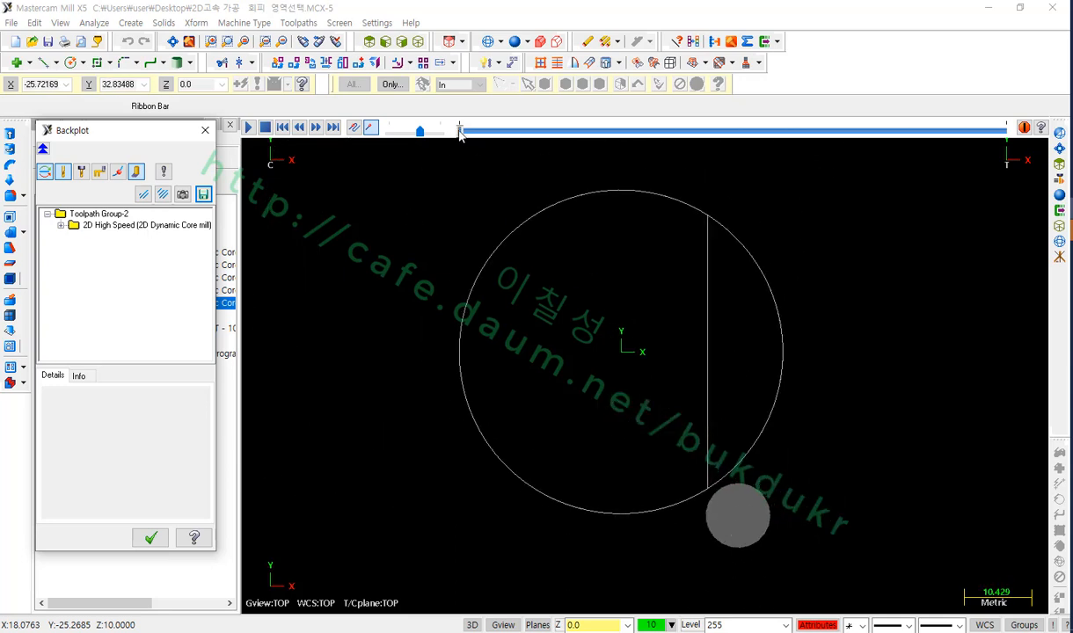
pyautogui.press('r')
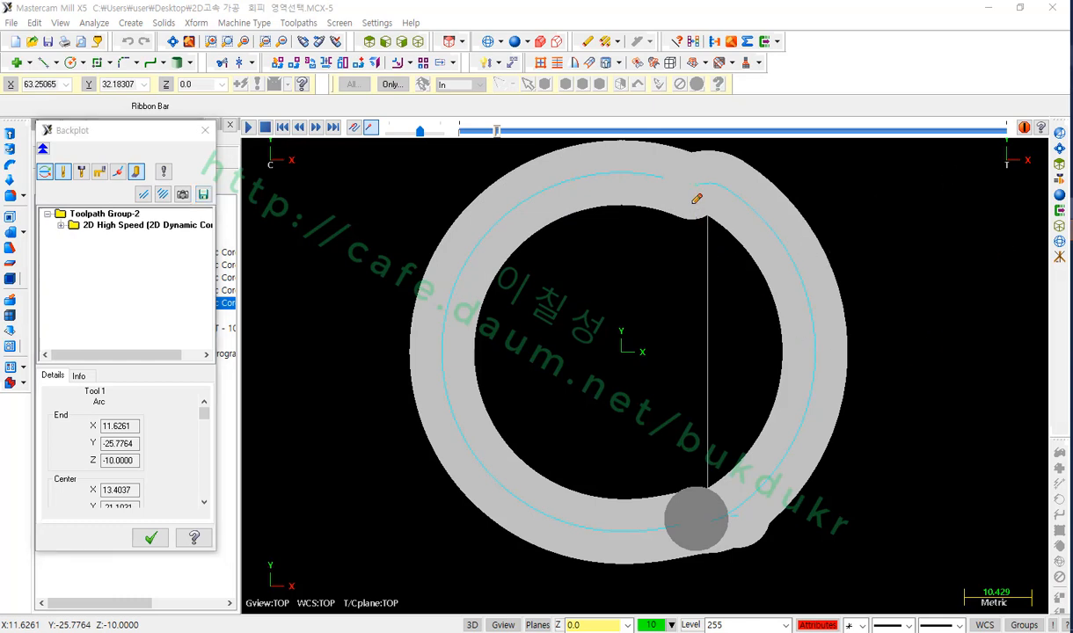
pyautogui.moveTo(697, 199)
pyautogui.mouseDown()
pyautogui.moveTo(615, 176)
pyautogui.moveTo(475, 239)
pyautogui.moveTo(440, 365)
pyautogui.moveTo(526, 500)
pyautogui.moveTo(620, 525)
pyautogui.moveTo(668, 500)
pyautogui.moveTo(474, 372)
pyautogui.moveTo(626, 198)
pyautogui.moveTo(488, 308)
pyautogui.moveTo(668, 471)
pyautogui.moveTo(641, 253)
pyautogui.moveTo(649, 405)
pyautogui.moveTo(677, 283)
pyautogui.moveTo(687, 419)
pyautogui.mouseUp()
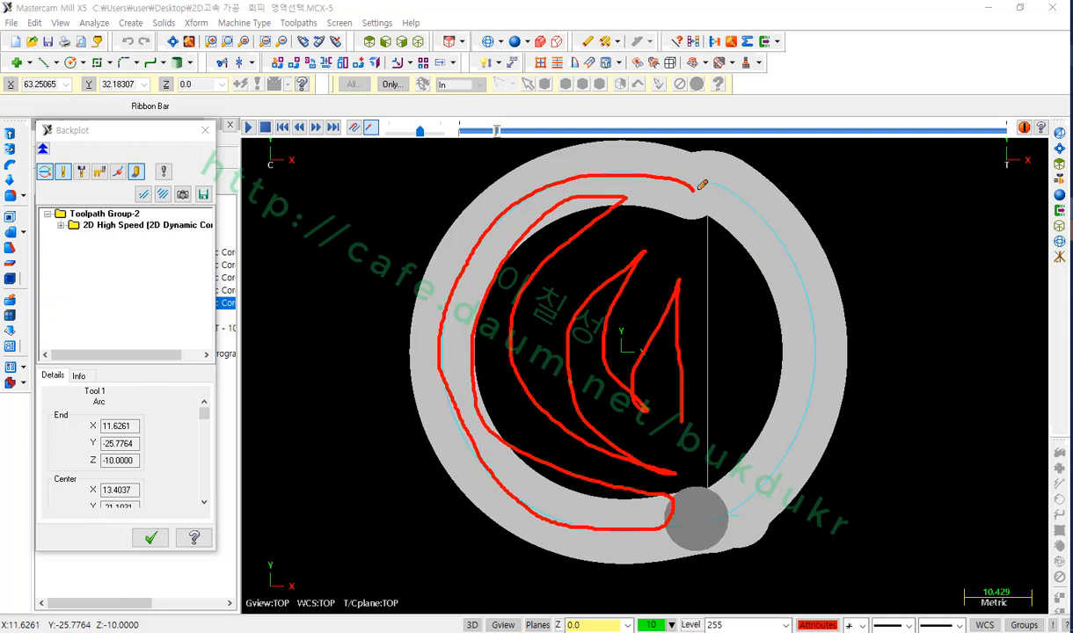
# Trace the tool's passes around both sides of the cylinder on the top-view backplot, and clear the markings
pyautogui.moveTo(702, 185)
pyautogui.mouseDown()
pyautogui.moveTo(802, 275)
pyautogui.moveTo(701, 523)
pyautogui.mouseUp()
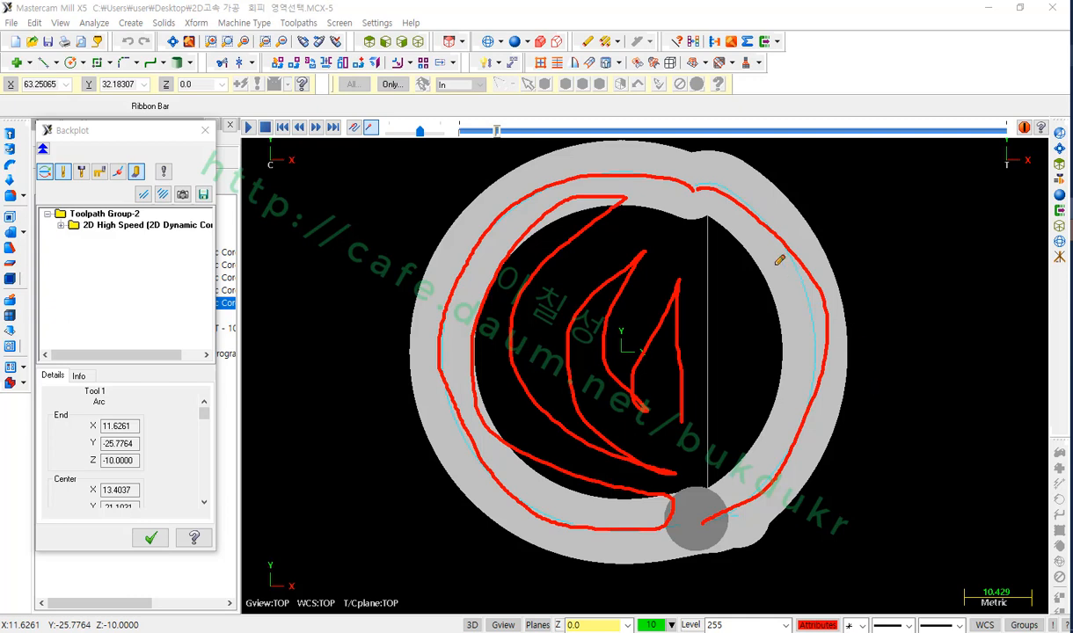
pyautogui.moveTo(693, 180)
pyautogui.mouseDown()
pyautogui.moveTo(677, 169)
pyautogui.moveTo(508, 155)
pyautogui.moveTo(380, 336)
pyautogui.moveTo(535, 564)
pyautogui.moveTo(673, 538)
pyautogui.mouseUp()
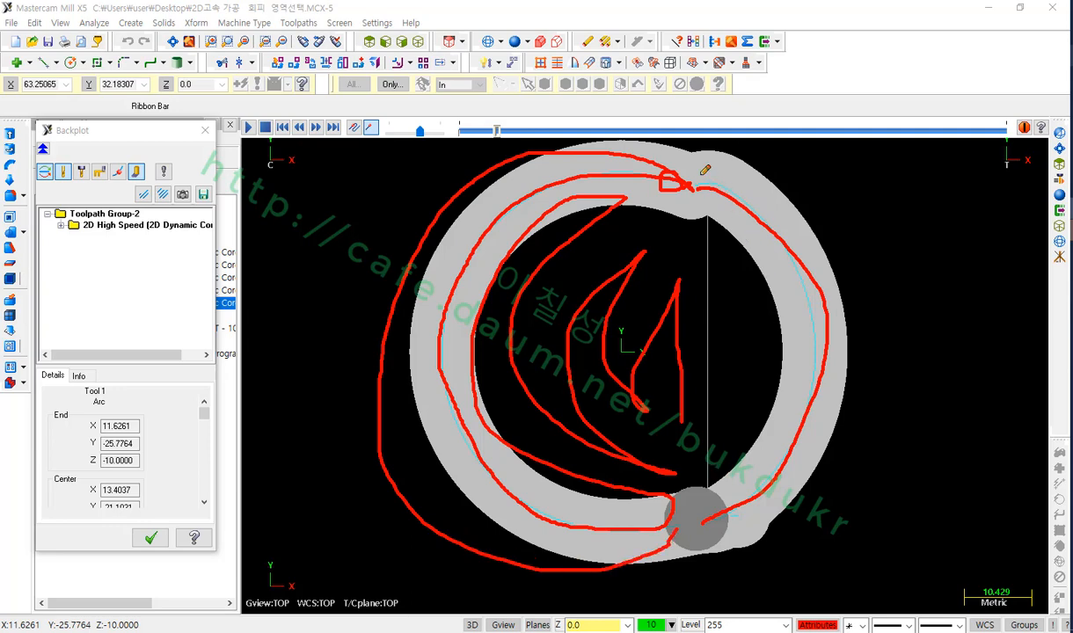
pyautogui.moveTo(700, 176)
pyautogui.mouseDown()
pyautogui.moveTo(802, 198)
pyautogui.moveTo(795, 444)
pyautogui.moveTo(699, 523)
pyautogui.moveTo(733, 545)
pyautogui.mouseUp()
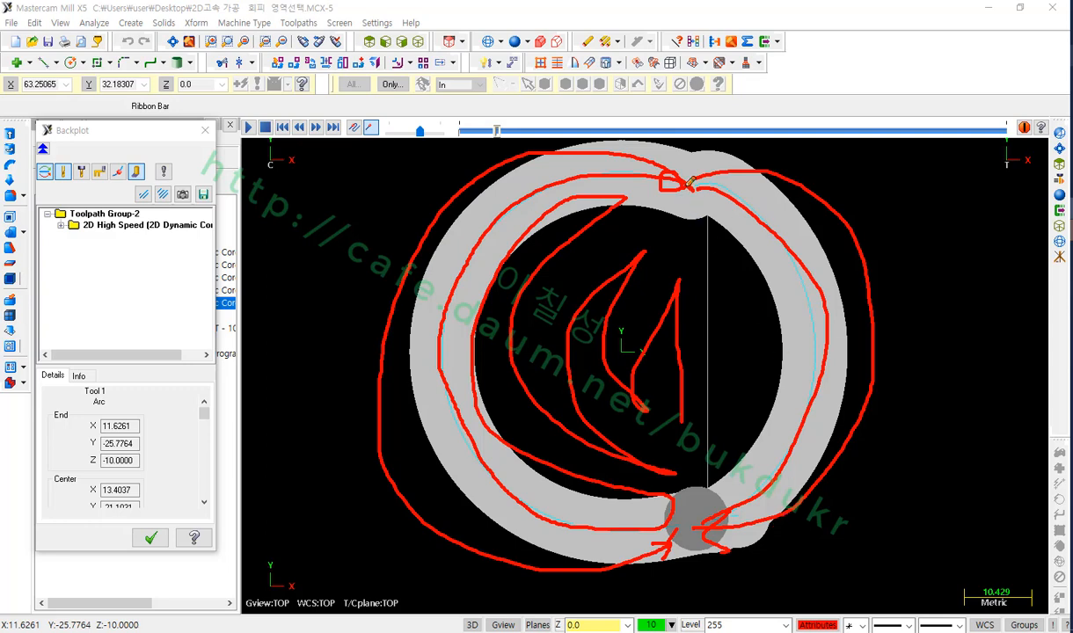
pyautogui.moveTo(690, 180)
pyautogui.mouseDown()
pyautogui.moveTo(514, 155)
pyautogui.moveTo(391, 286)
pyautogui.mouseUp()
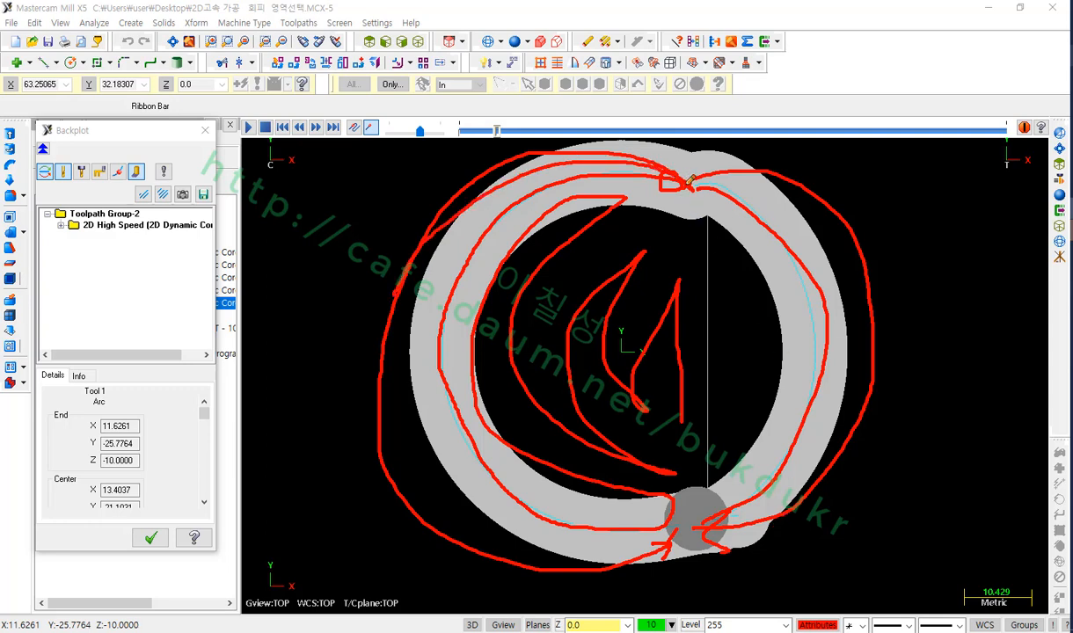
pyautogui.moveTo(690, 181)
pyautogui.mouseDown()
pyautogui.moveTo(883, 263)
pyautogui.moveTo(817, 458)
pyautogui.moveTo(721, 525)
pyautogui.mouseUp()
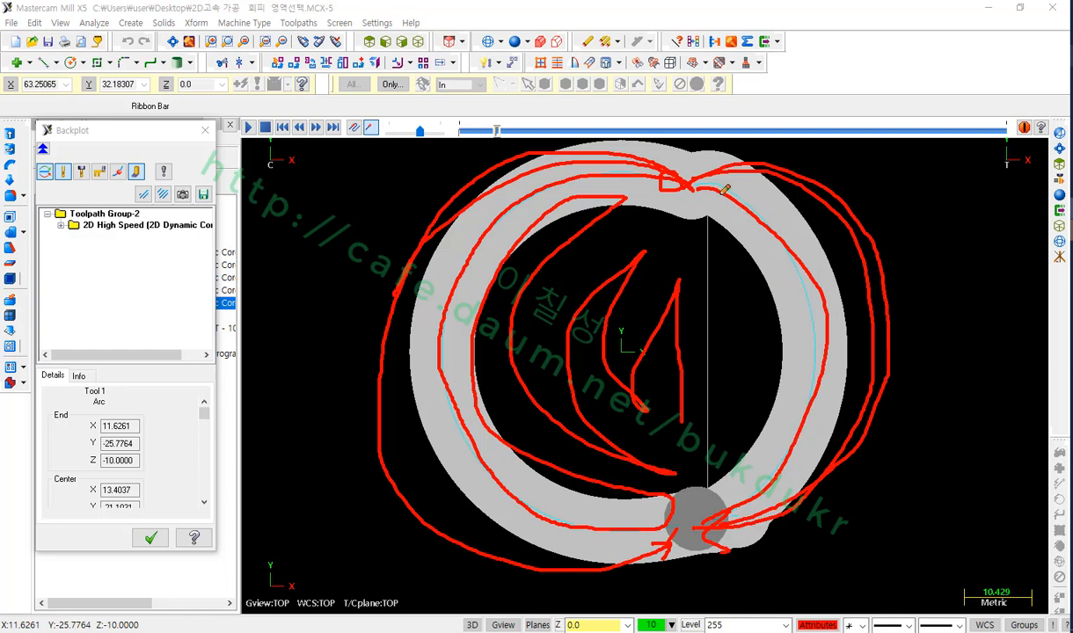
pyautogui.moveTo(723, 191)
pyautogui.mouseDown()
pyautogui.moveTo(787, 312)
pyautogui.moveTo(734, 457)
pyautogui.moveTo(767, 426)
pyautogui.moveTo(802, 278)
pyautogui.moveTo(710, 192)
pyautogui.moveTo(843, 286)
pyautogui.moveTo(754, 542)
pyautogui.mouseUp()
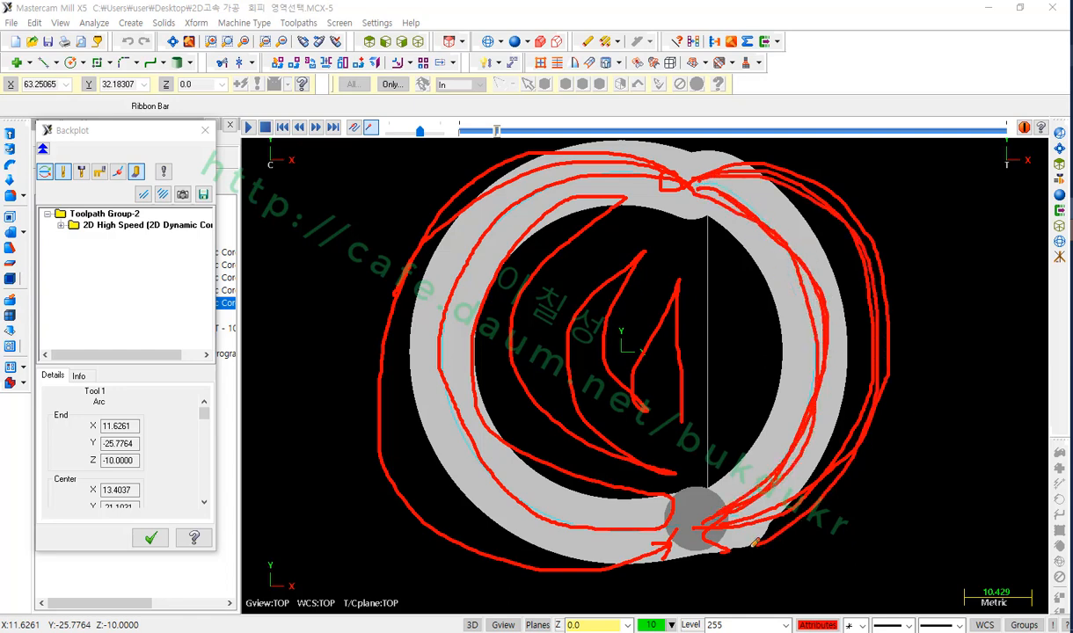
pyautogui.rightClick(924, 297)
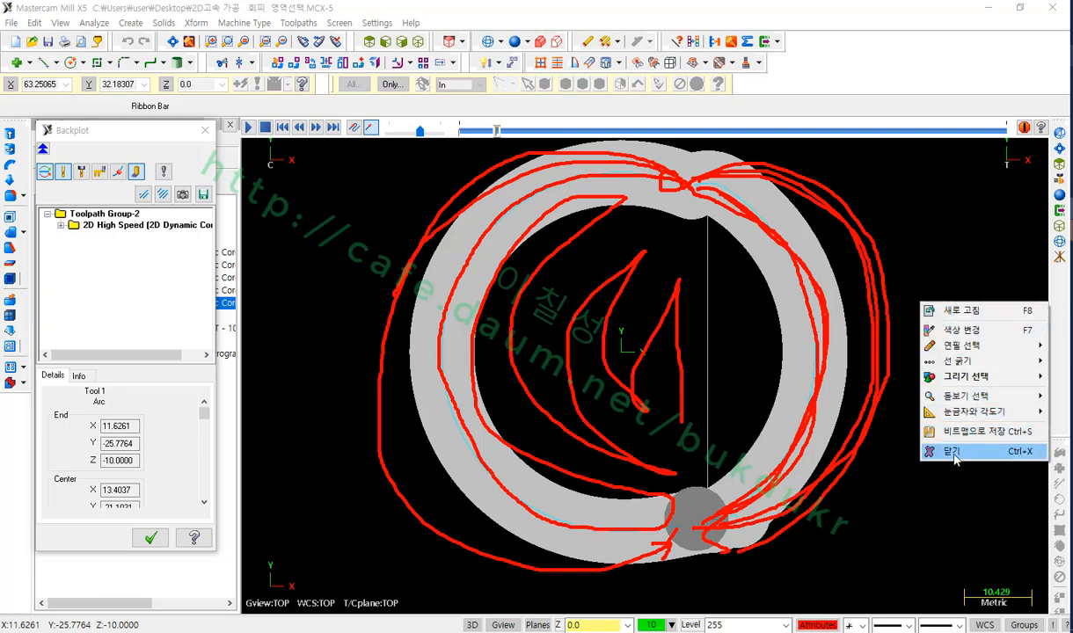
pyautogui.click(945, 443)
# Examine in 3D how the first pass runs along the raised segment's outer wall, mark its lower edge, and clear the markings
pyautogui.scroll(-1, 774, 324)
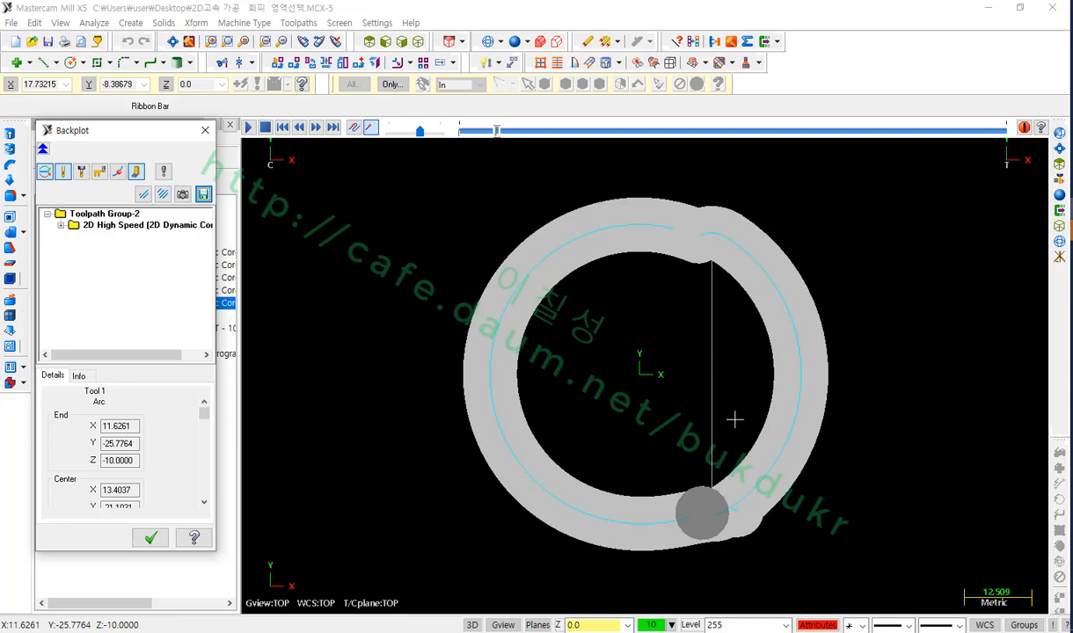
pyautogui.moveTo(734, 420); pyautogui.dragTo(719, 321, button='middle')
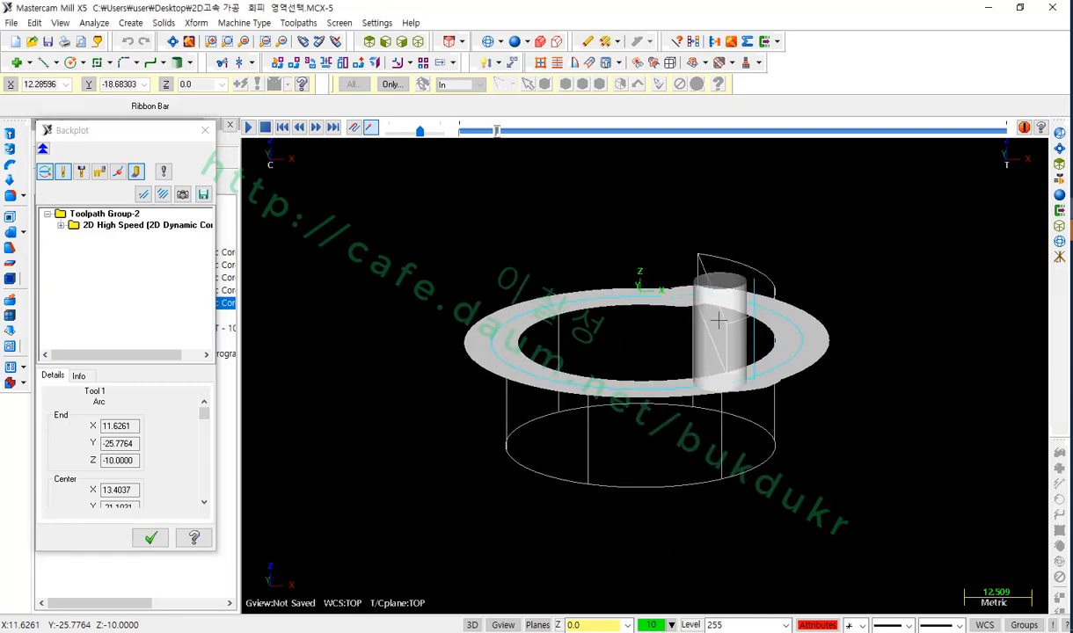
pyautogui.scroll(3, 863, 324)
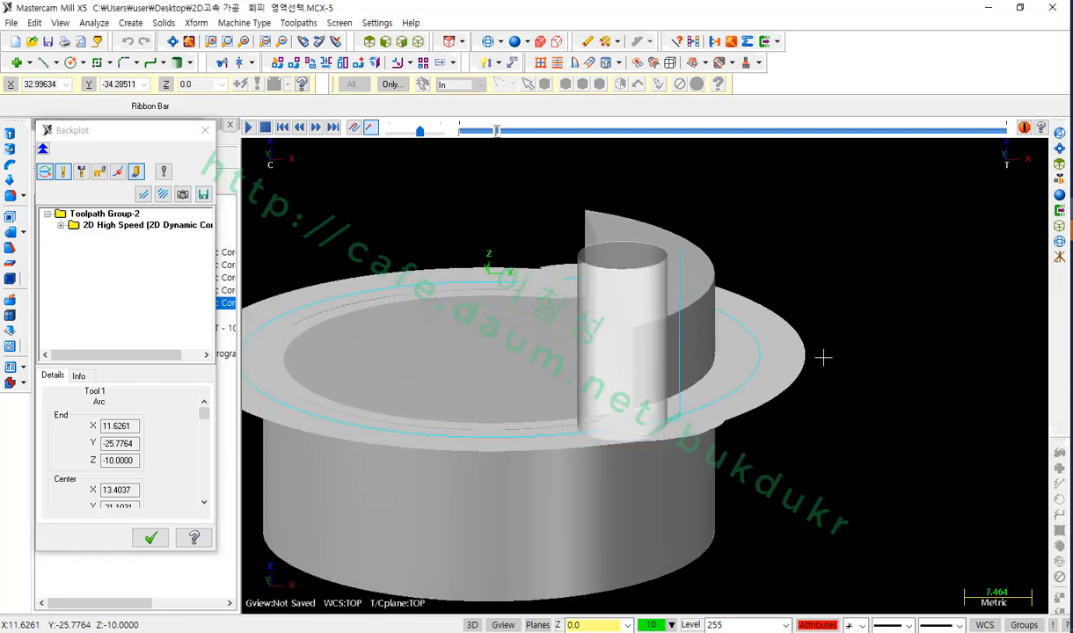
pyautogui.moveTo(834, 375)
pyautogui.mouseDown(button='middle')
pyautogui.moveTo(793, 391)
pyautogui.moveTo(868, 402)
pyautogui.moveTo(1031, 59)
pyautogui.mouseUp(button='middle')
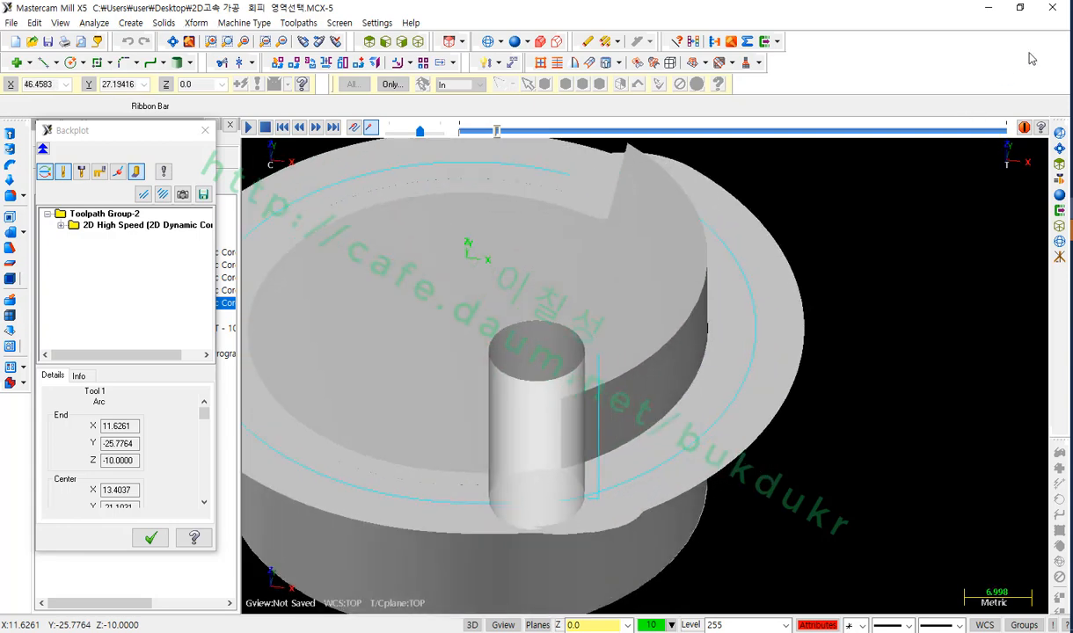
pyautogui.moveTo(718, 369); pyautogui.dragTo(700, 366)
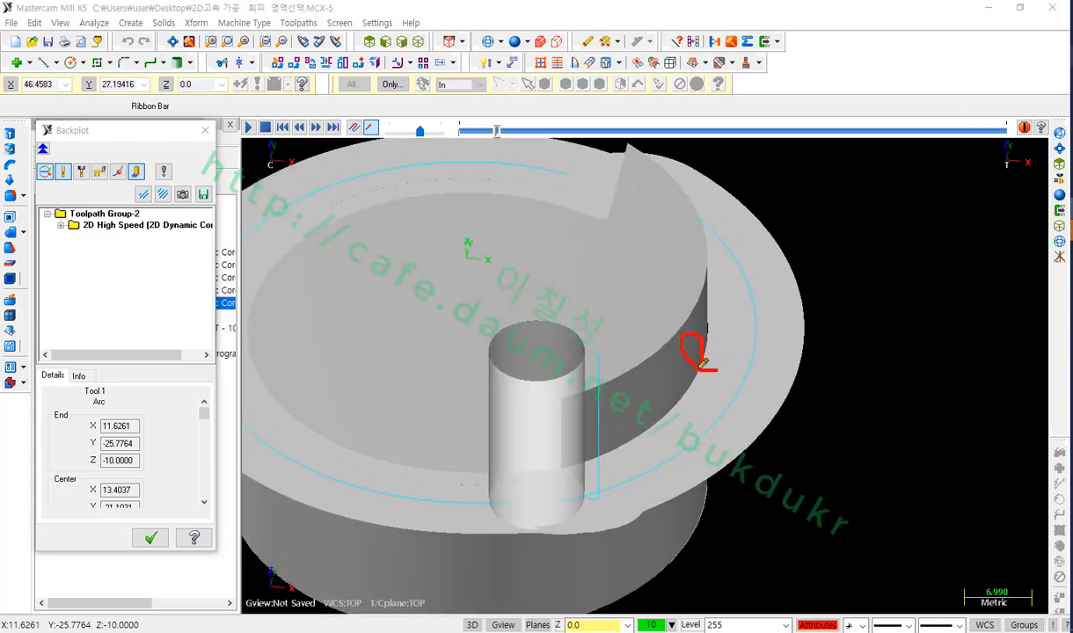
pyautogui.moveTo(679, 198); pyautogui.dragTo(611, 450)
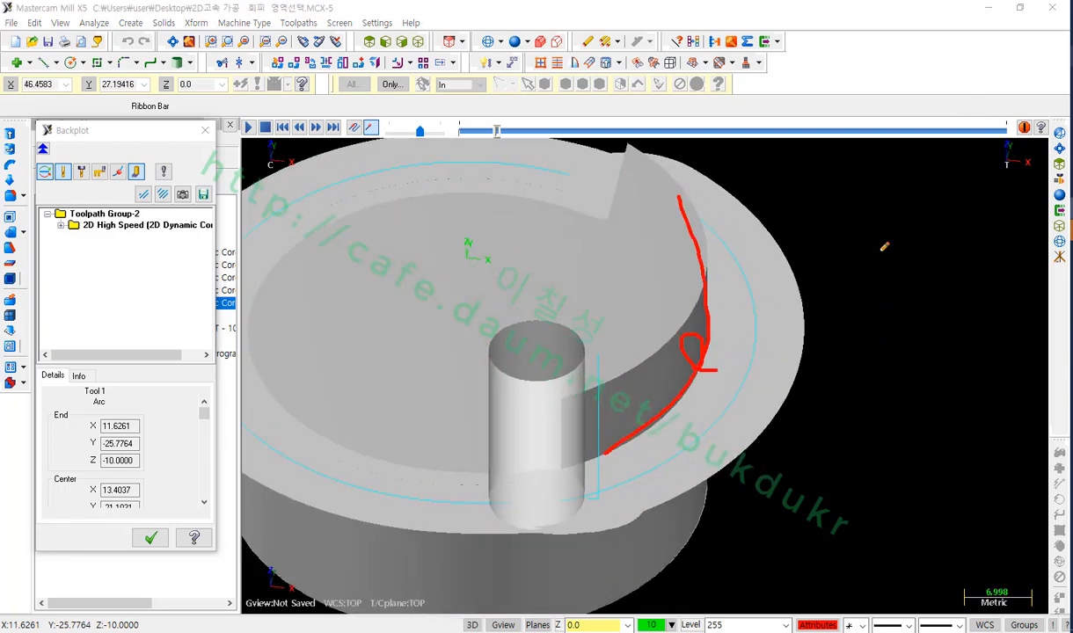
pyautogui.rightClick(861, 276)
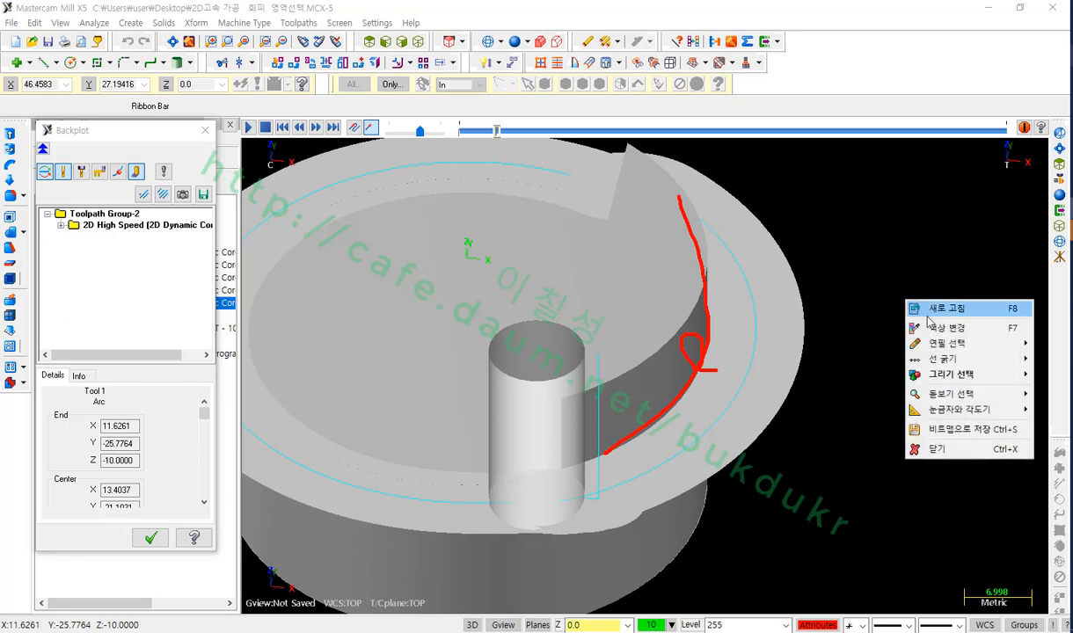
pyautogui.click(950, 429)
pyautogui.scroll(-2, 953, 448)
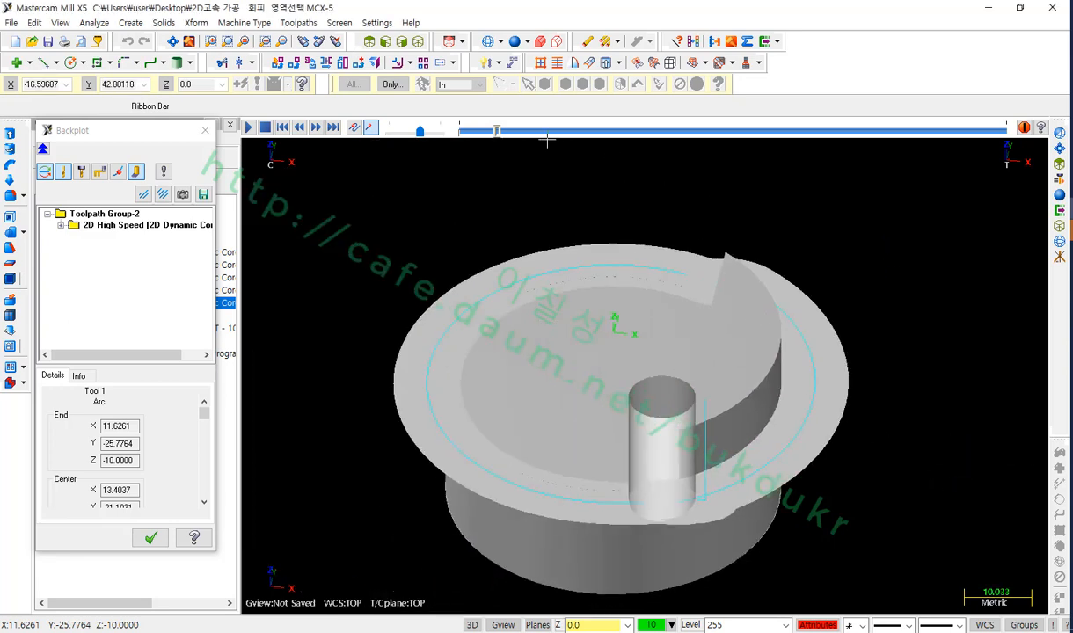
# Advance the backplot of operation 8 through the inner passes with the shaded swept tool area turned off
pyautogui.moveTo(497, 130); pyautogui.dragTo(613, 132)
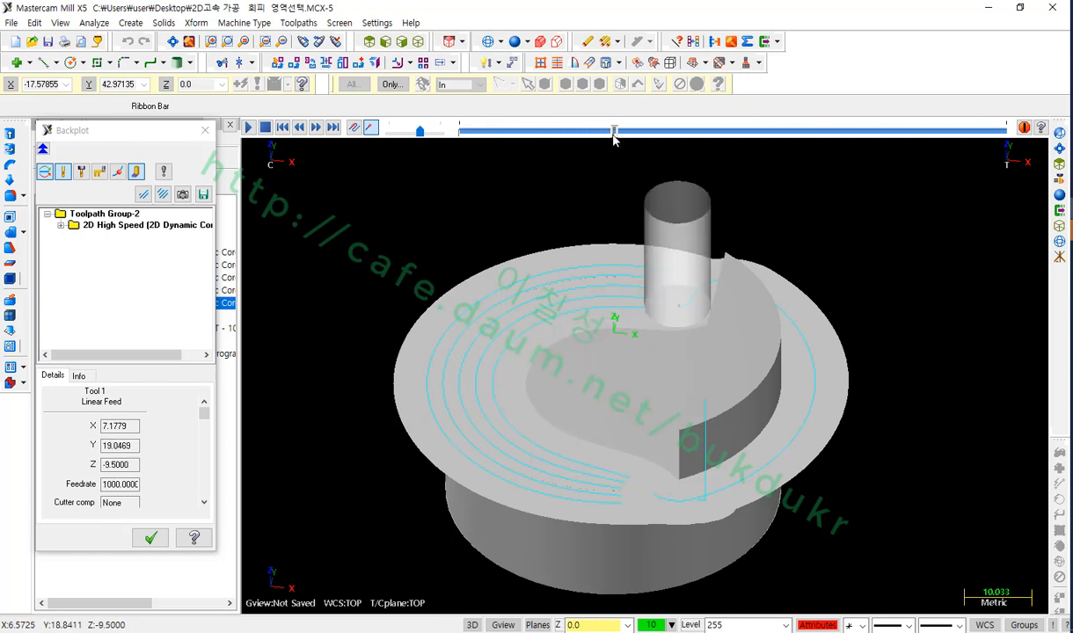
pyautogui.click(136, 172)
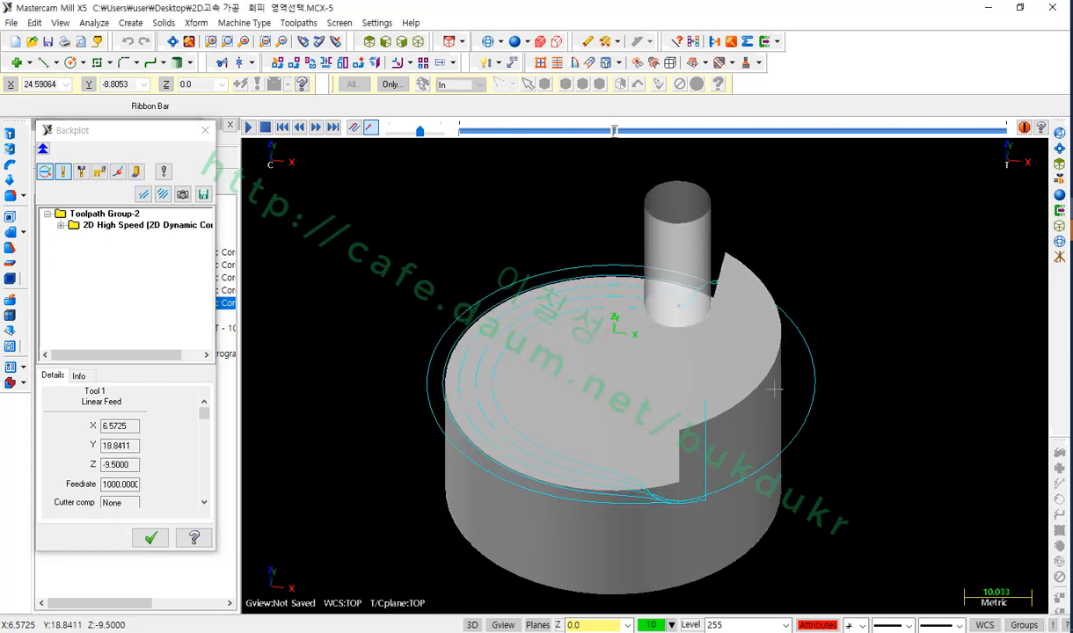
pyautogui.scroll(1, 791, 369)
pyautogui.moveTo(613, 132); pyautogui.dragTo(622, 130)
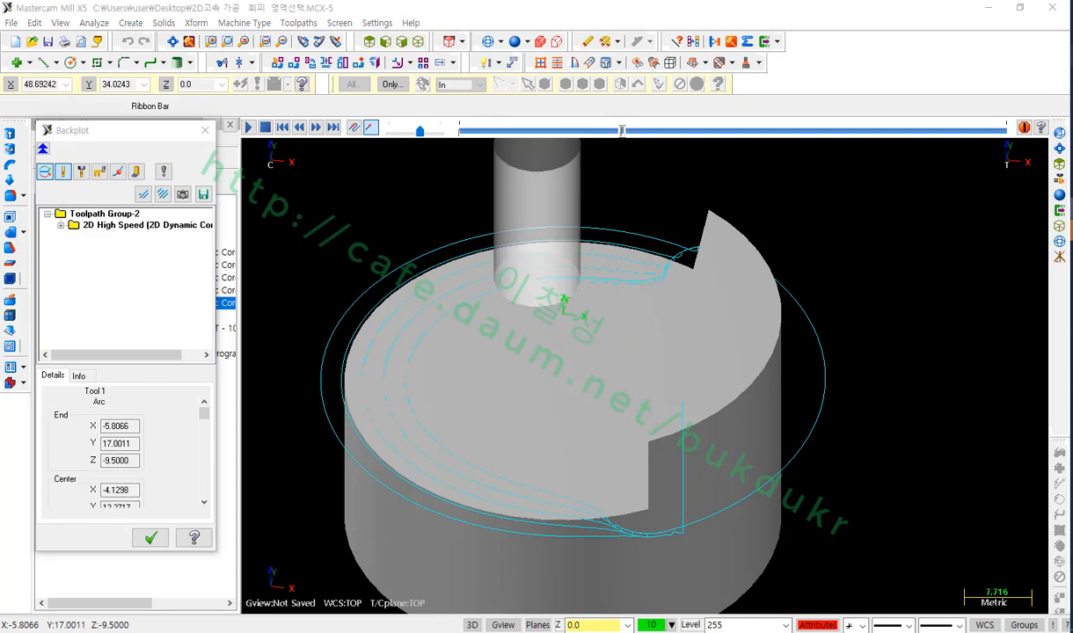
# Trace the curved cutting passes on the lower face and the return path around the raised segment, and clear the markings
pyautogui.moveTo(465, 298)
pyautogui.mouseDown()
pyautogui.moveTo(615, 260)
pyautogui.moveTo(489, 264)
pyautogui.moveTo(439, 442)
pyautogui.moveTo(605, 516)
pyautogui.mouseUp()
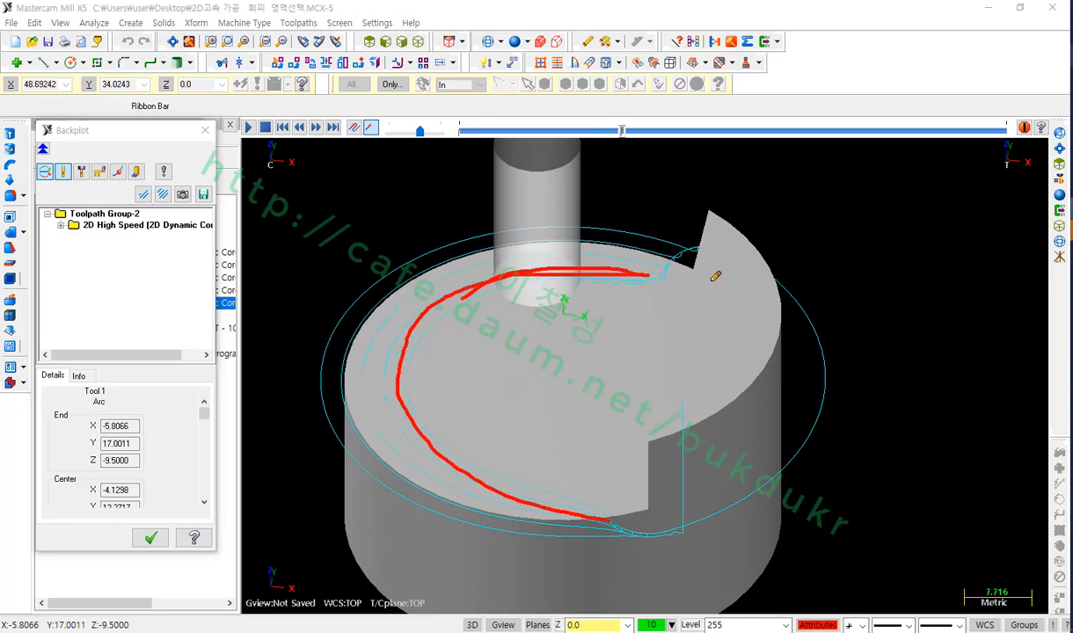
pyautogui.moveTo(702, 254)
pyautogui.mouseDown()
pyautogui.moveTo(770, 295)
pyautogui.moveTo(714, 525)
pyautogui.moveTo(603, 516)
pyautogui.mouseUp()
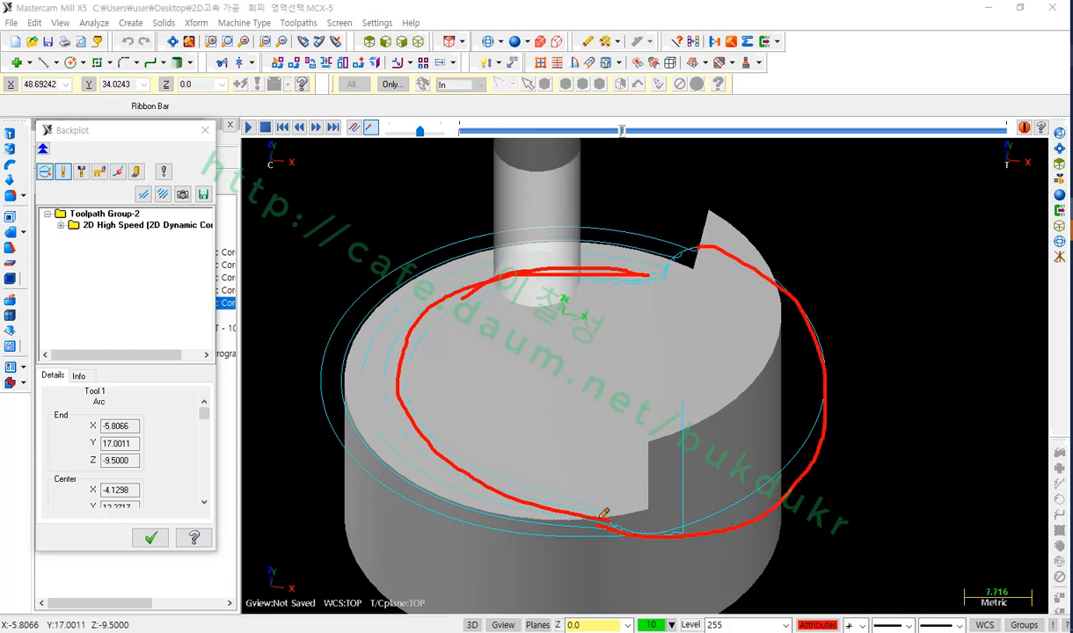
pyautogui.moveTo(628, 269)
pyautogui.mouseDown()
pyautogui.moveTo(424, 355)
pyautogui.moveTo(571, 512)
pyautogui.mouseUp()
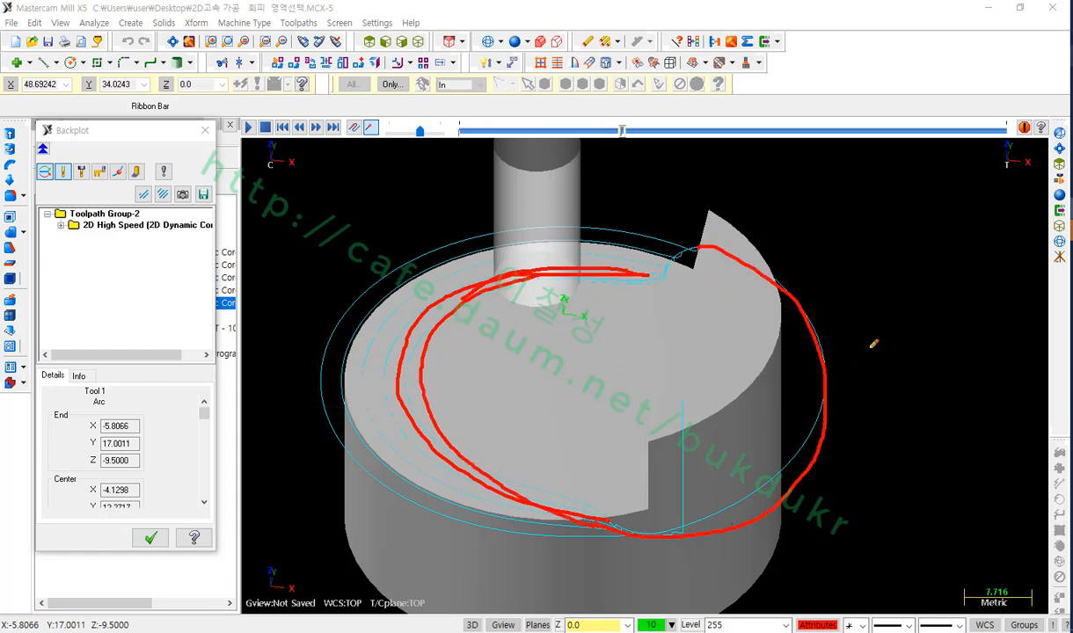
pyautogui.moveTo(698, 248)
pyautogui.mouseDown()
pyautogui.moveTo(756, 280)
pyautogui.moveTo(668, 532)
pyautogui.moveTo(646, 517)
pyautogui.mouseUp()
pyautogui.moveTo(494, 278)
pyautogui.mouseDown()
pyautogui.moveTo(444, 435)
pyautogui.moveTo(615, 517)
pyautogui.mouseUp()
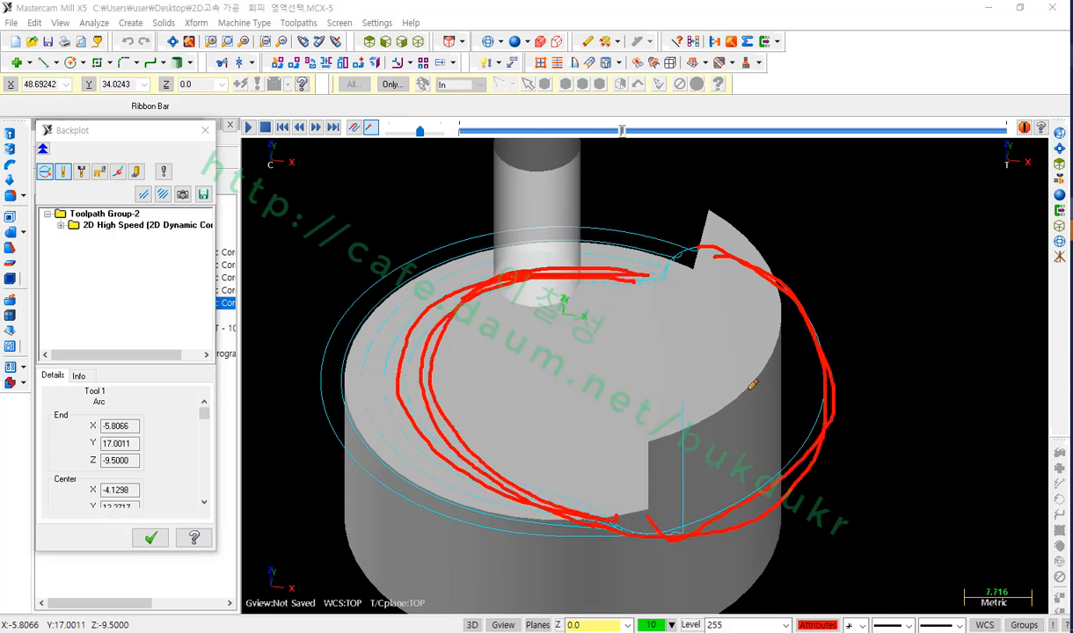
pyautogui.rightClick(939, 231)
pyautogui.click(967, 379)
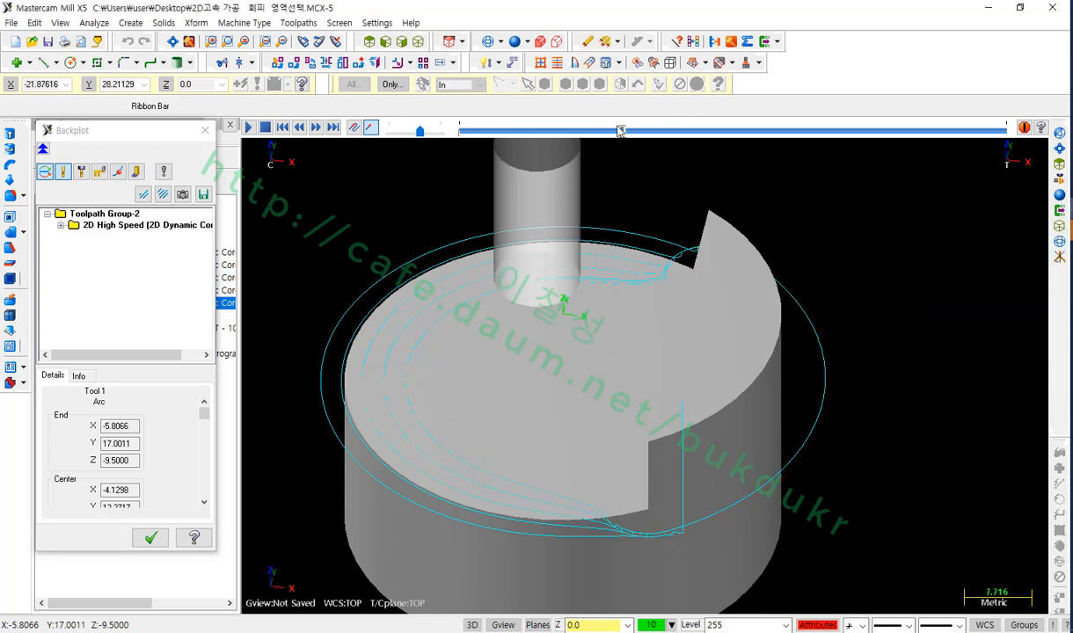
# Advance the backplot to the end of the toolpath, inspect the area outside the raised segment, and close the backplot
pyautogui.moveTo(620, 130); pyautogui.dragTo(1010, 187)
pyautogui.scroll(-1, 738, 230)
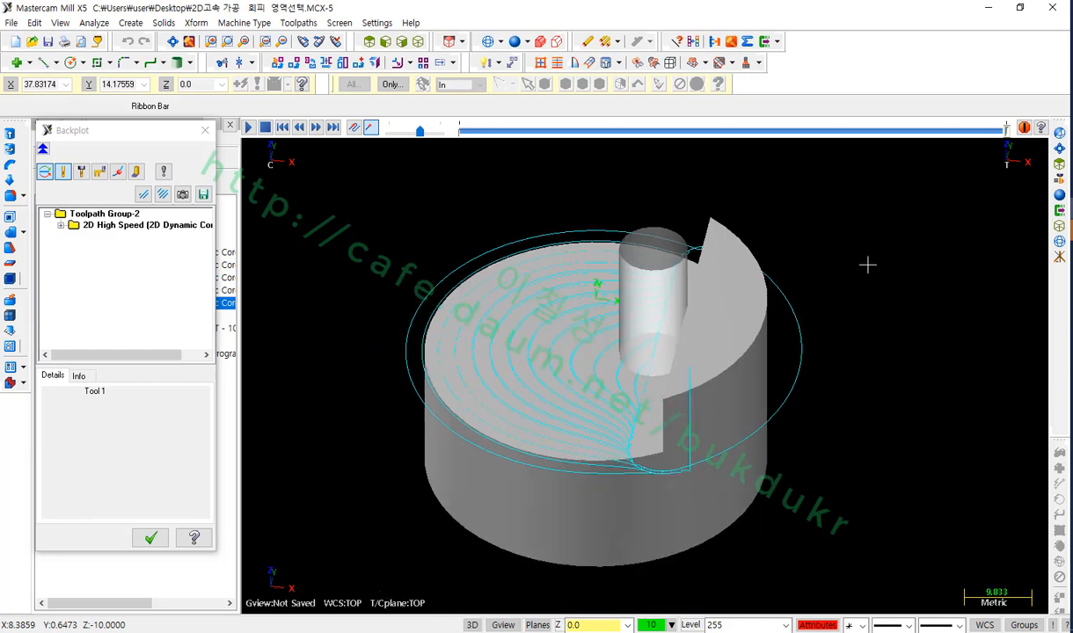
pyautogui.moveTo(826, 335)
pyautogui.mouseDown()
pyautogui.moveTo(762, 379)
pyautogui.moveTo(812, 367)
pyautogui.mouseUp()
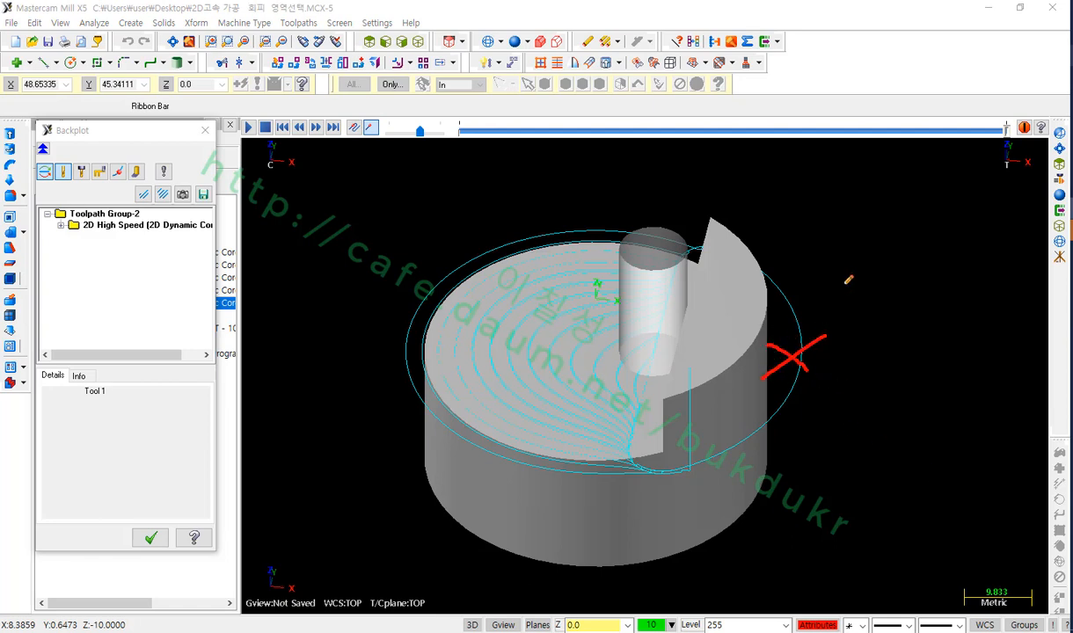
pyautogui.rightClick(816, 255)
pyautogui.click(857, 410)
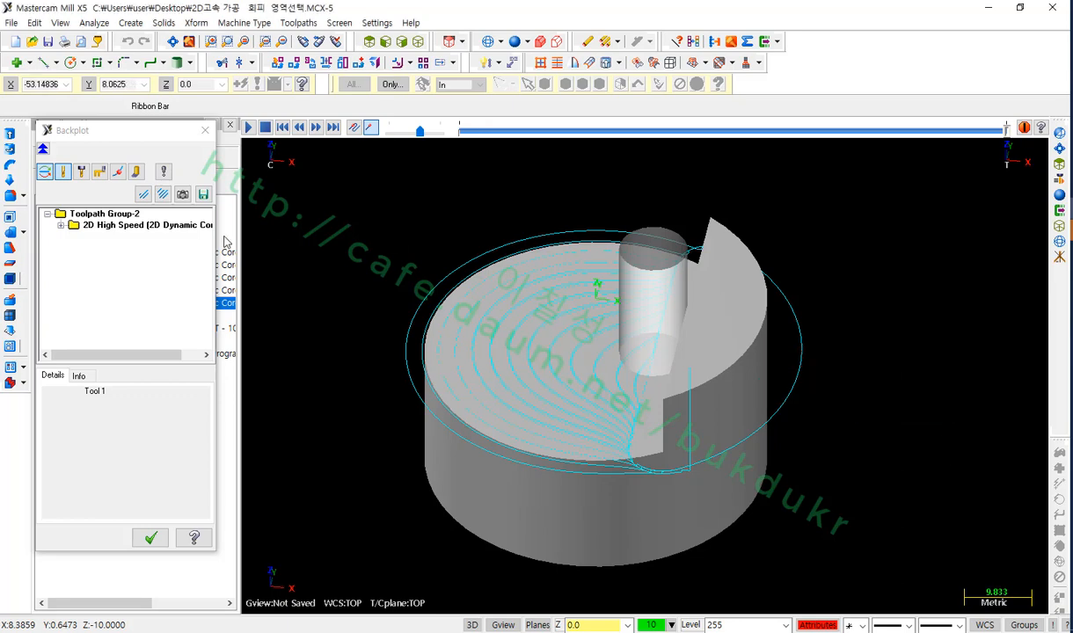
pyautogui.click(150, 537)
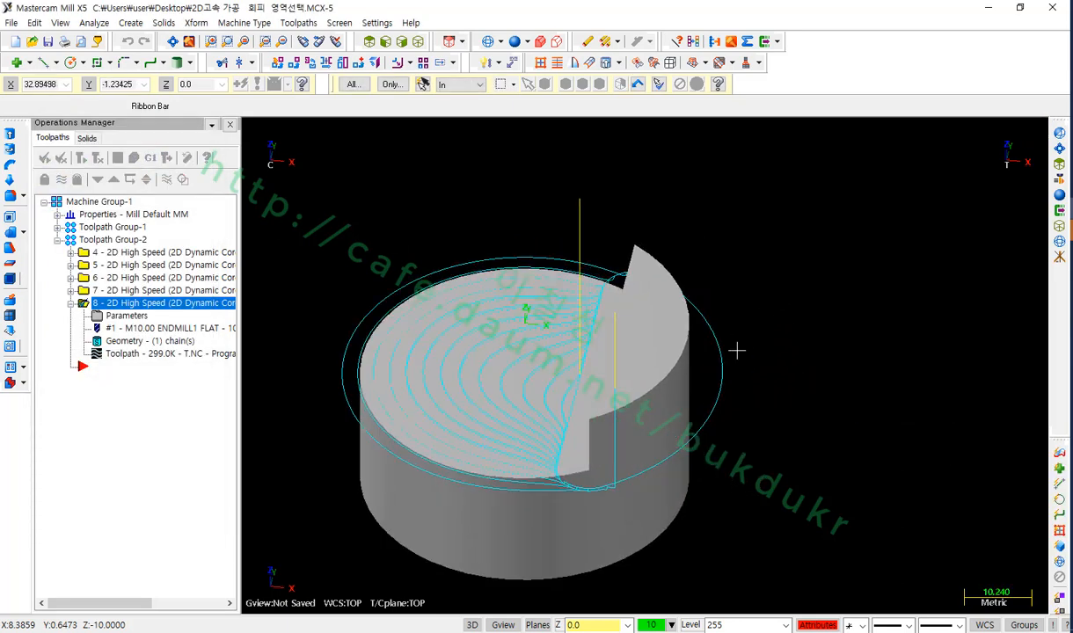
# Open the cut parameters of operation 8's Dynamic Core Mill toolpath
pyautogui.click(132, 302)
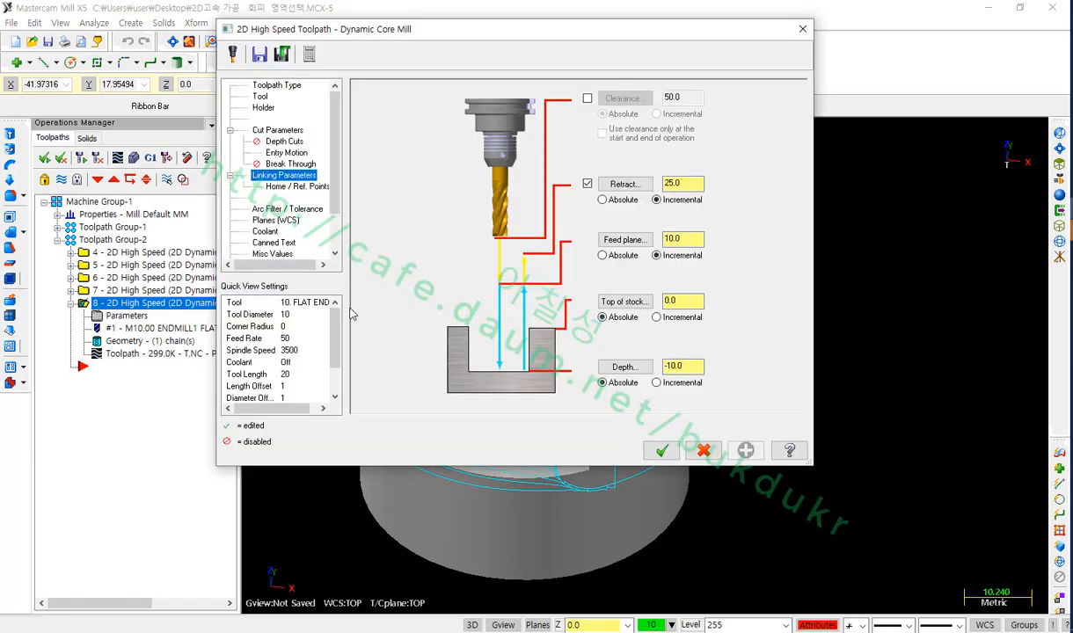
pyautogui.moveTo(492, 41); pyautogui.dragTo(618, 112)
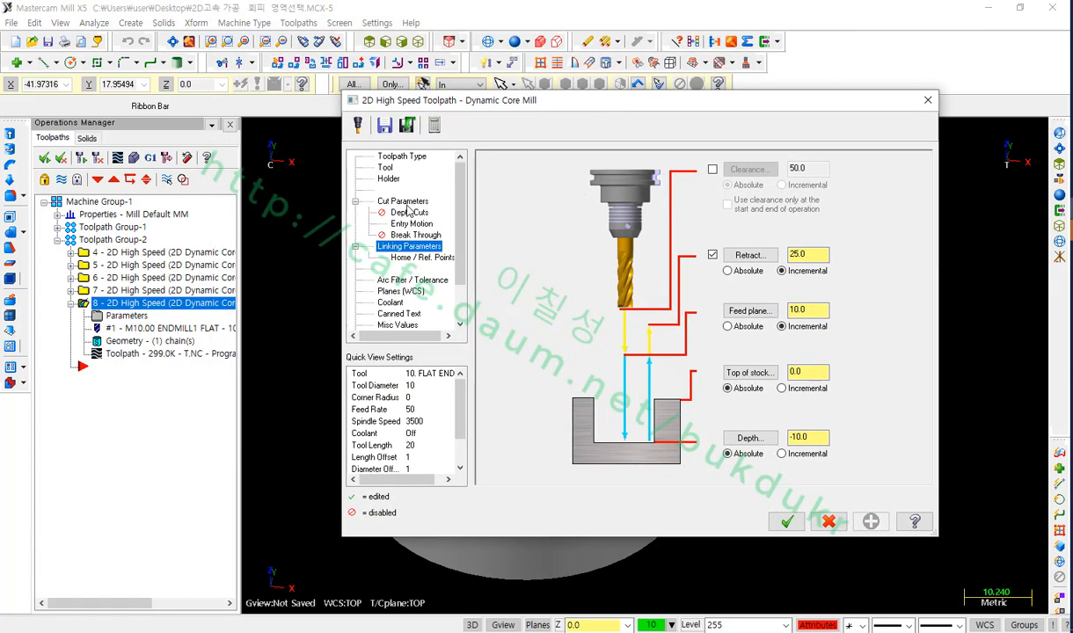
pyautogui.click(404, 202)
pyautogui.moveTo(694, 101); pyautogui.dragTo(416, 59)
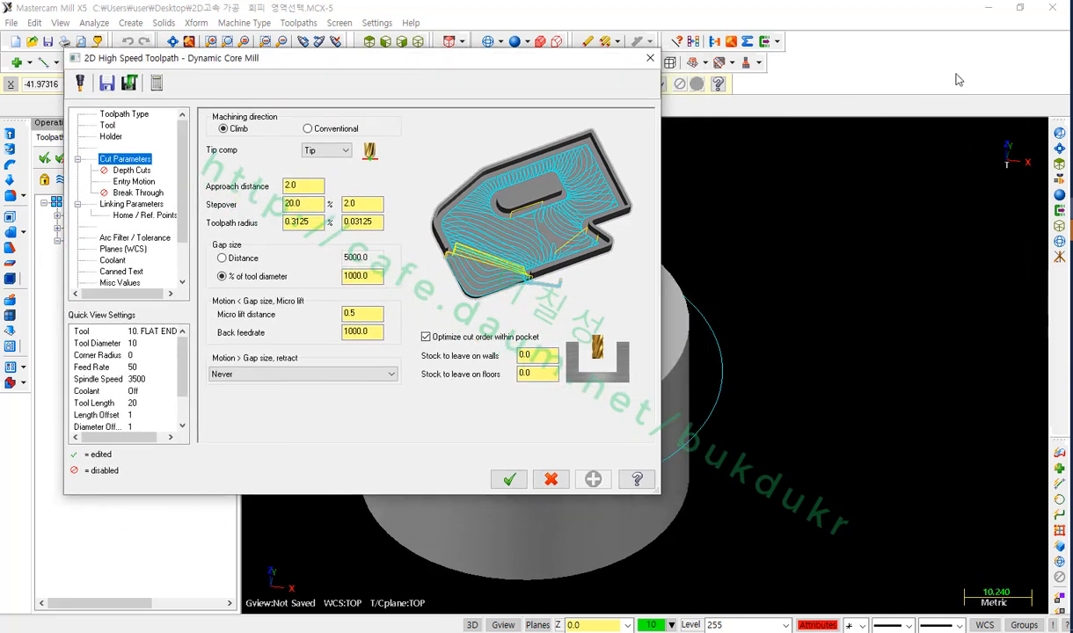
# Mark the Motion > Gap size, retract setting, sketch a retract move with its start area beside it, and clear the markings
pyautogui.click(1069, 59)
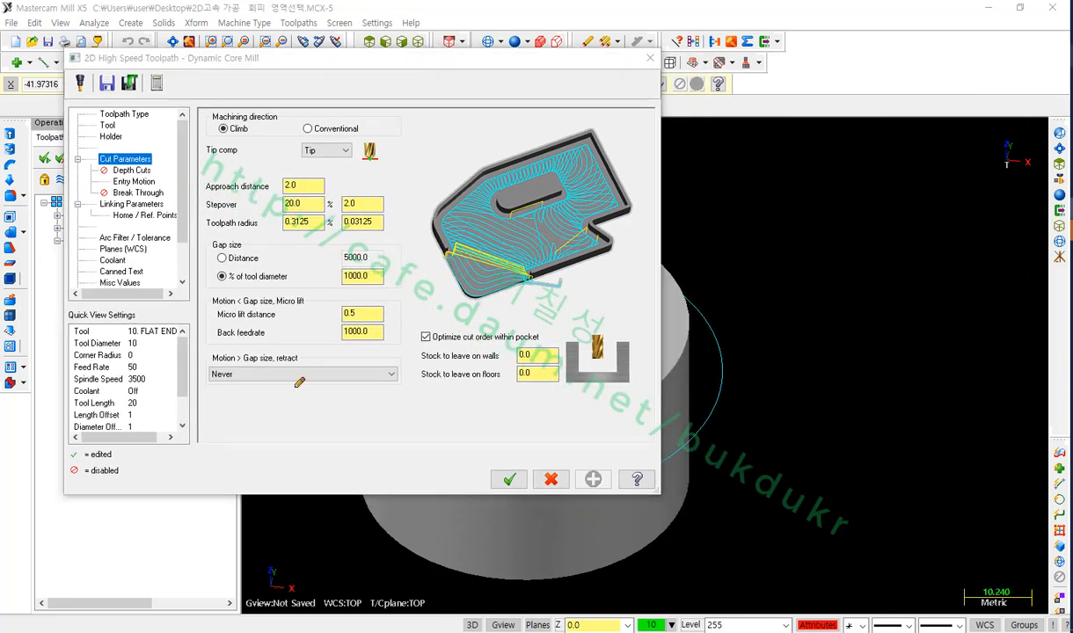
pyautogui.moveTo(295, 396)
pyautogui.mouseDown()
pyautogui.moveTo(202, 395)
pyautogui.moveTo(188, 354)
pyautogui.moveTo(400, 353)
pyautogui.moveTo(332, 402)
pyautogui.moveTo(291, 396)
pyautogui.mouseUp()
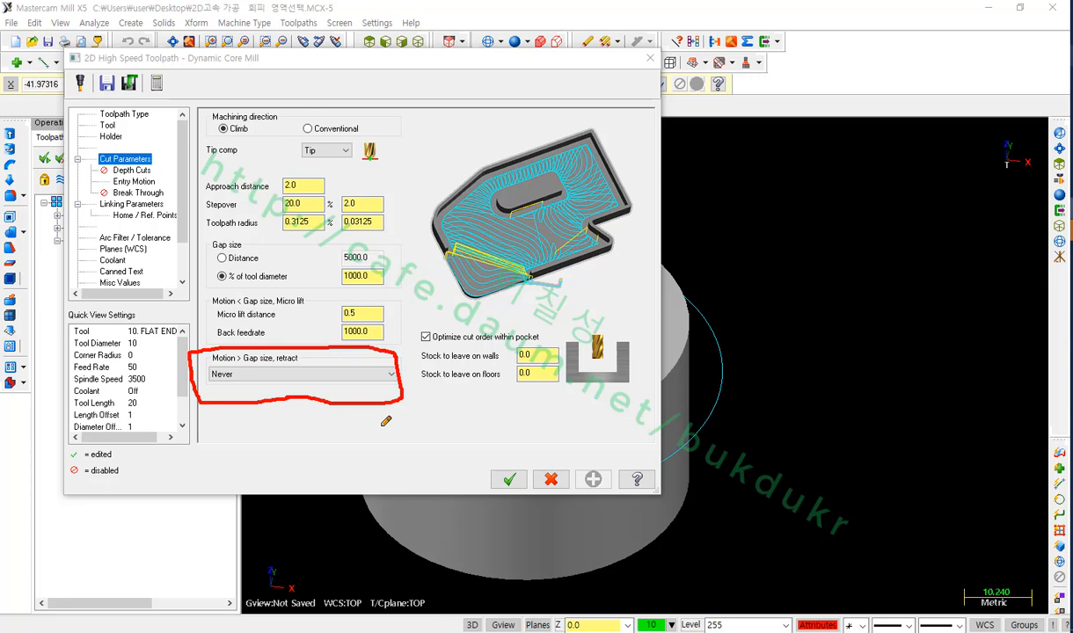
pyautogui.moveTo(208, 384); pyautogui.dragTo(291, 395)
pyautogui.moveTo(375, 477)
pyautogui.mouseDown()
pyautogui.moveTo(375, 359)
pyautogui.moveTo(559, 354)
pyautogui.moveTo(559, 467)
pyautogui.mouseUp()
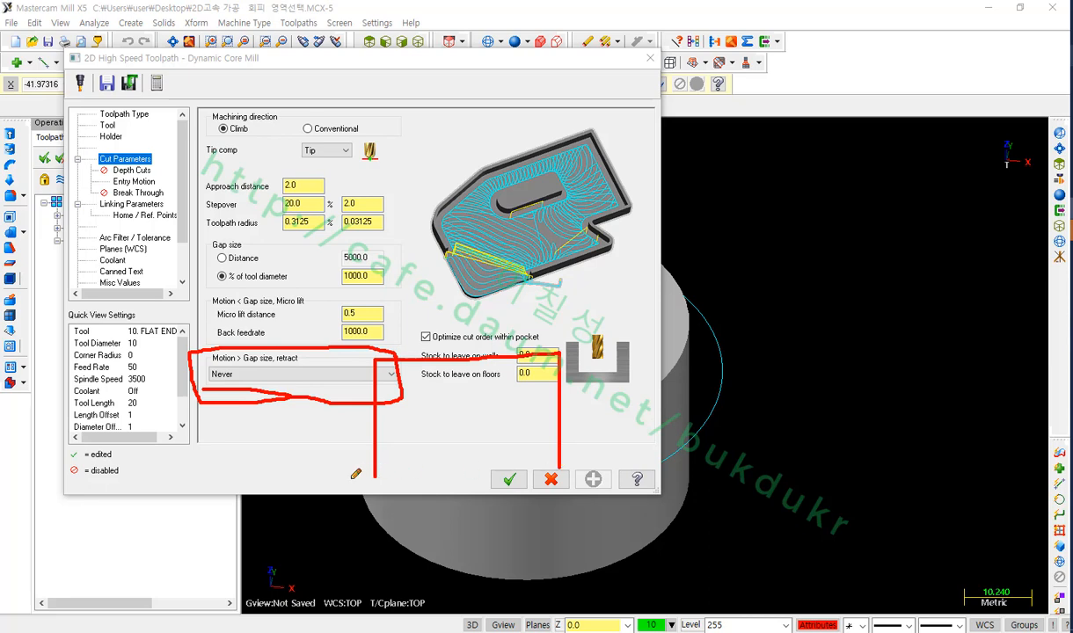
pyautogui.moveTo(323, 482); pyautogui.dragTo(427, 481)
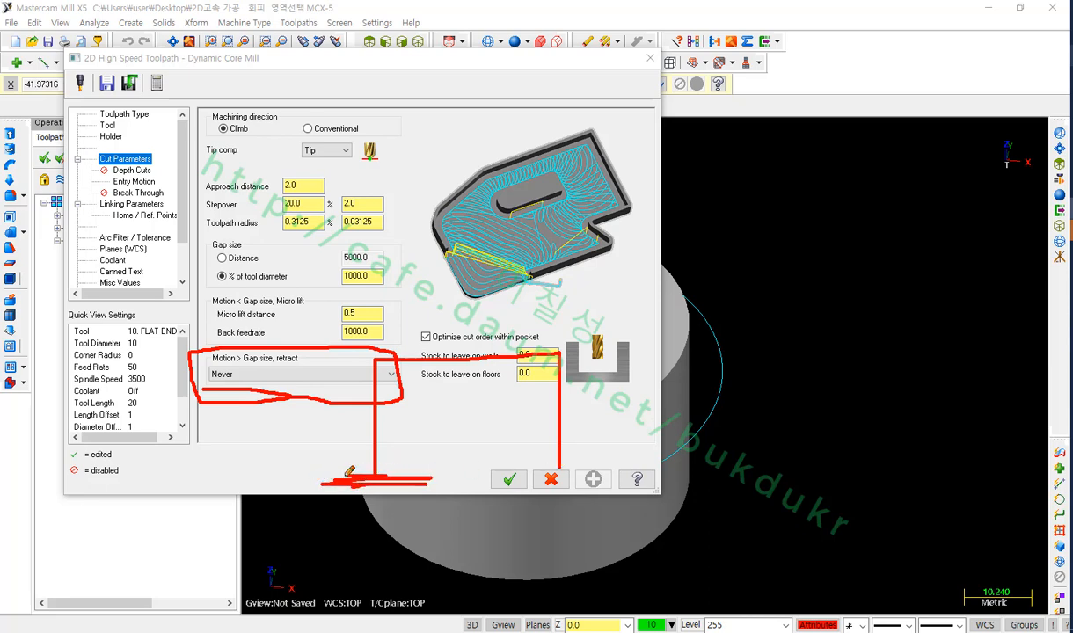
pyautogui.moveTo(329, 474)
pyautogui.mouseDown()
pyautogui.moveTo(378, 501)
pyautogui.moveTo(414, 494)
pyautogui.moveTo(377, 518)
pyautogui.moveTo(400, 475)
pyautogui.moveTo(263, 492)
pyautogui.moveTo(335, 466)
pyautogui.moveTo(417, 519)
pyautogui.mouseUp()
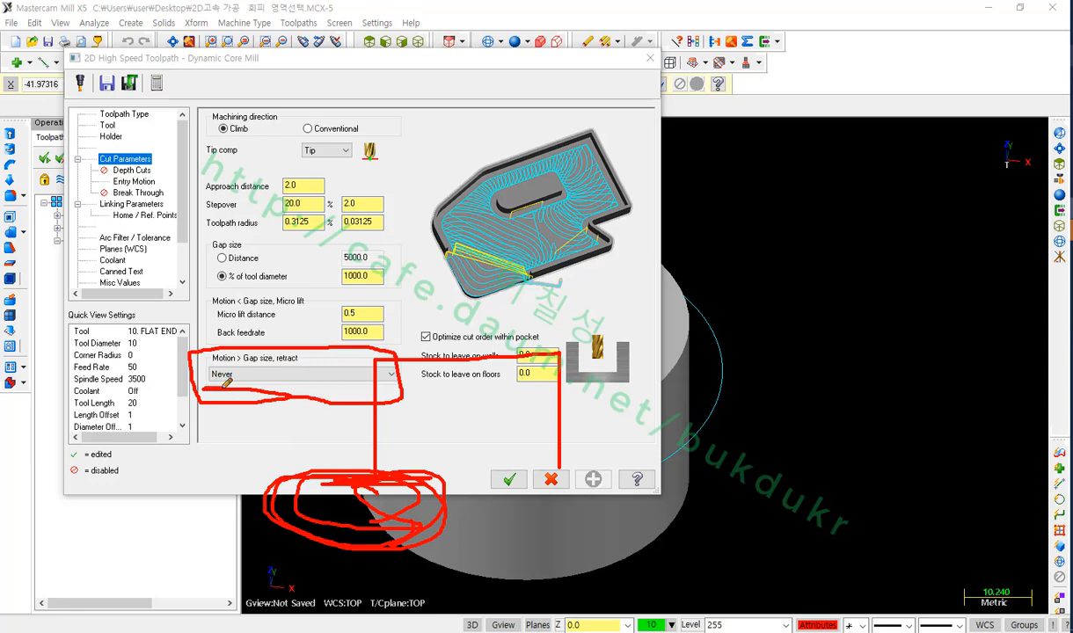
pyautogui.rightClick(294, 412)
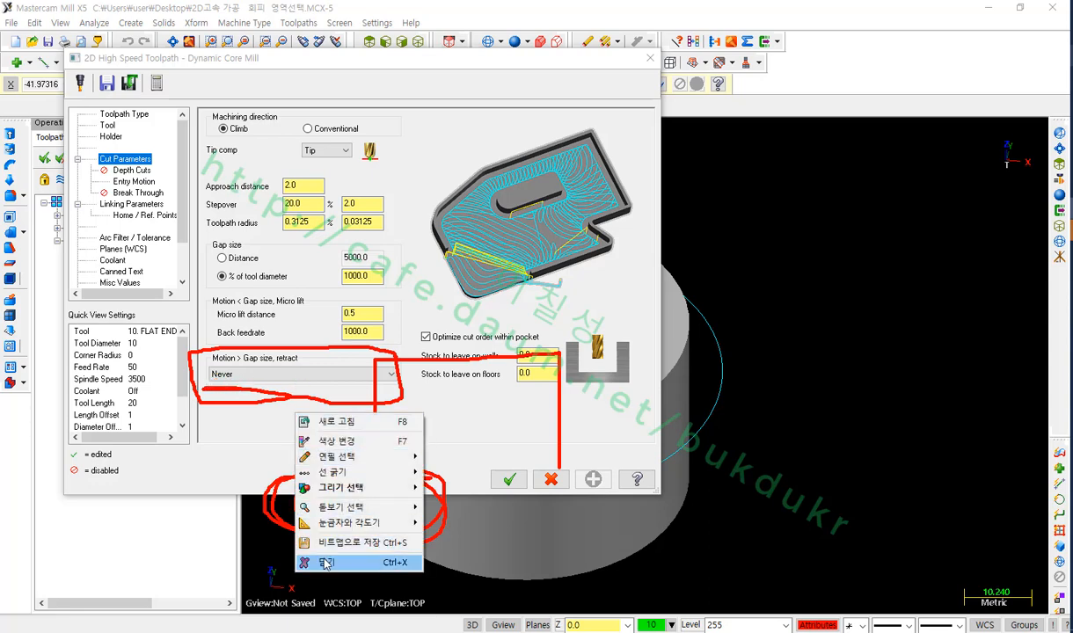
pyautogui.click(326, 562)
# Set operation 8's Motion > Gap size, retract option to When avoiding a boundary, accept the parameters, and regenerate the toolpath
pyautogui.click(343, 373)
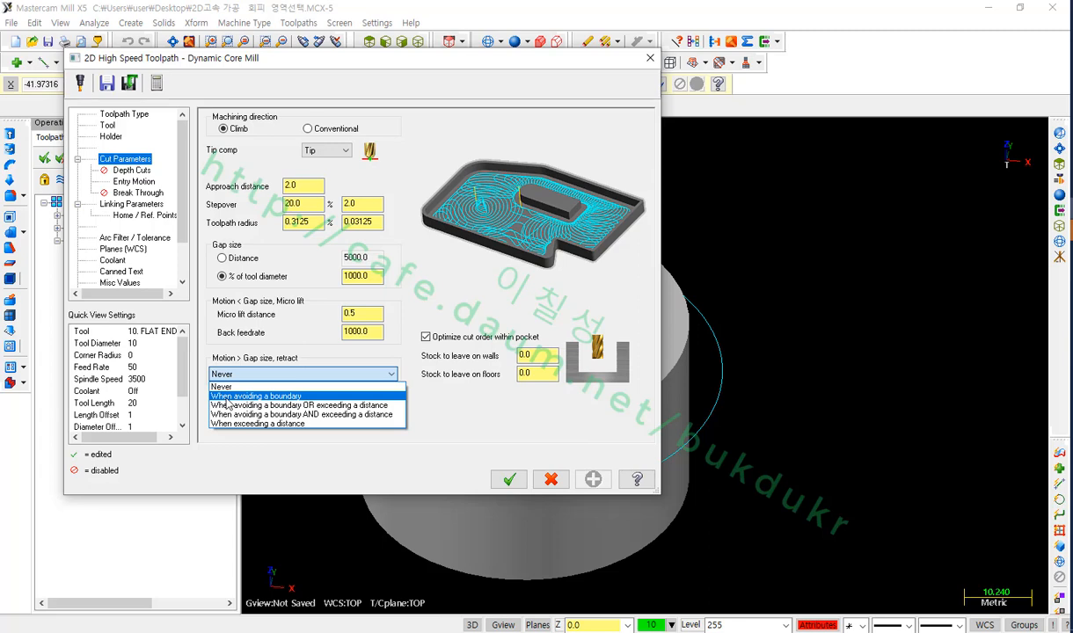
pyautogui.click(226, 397)
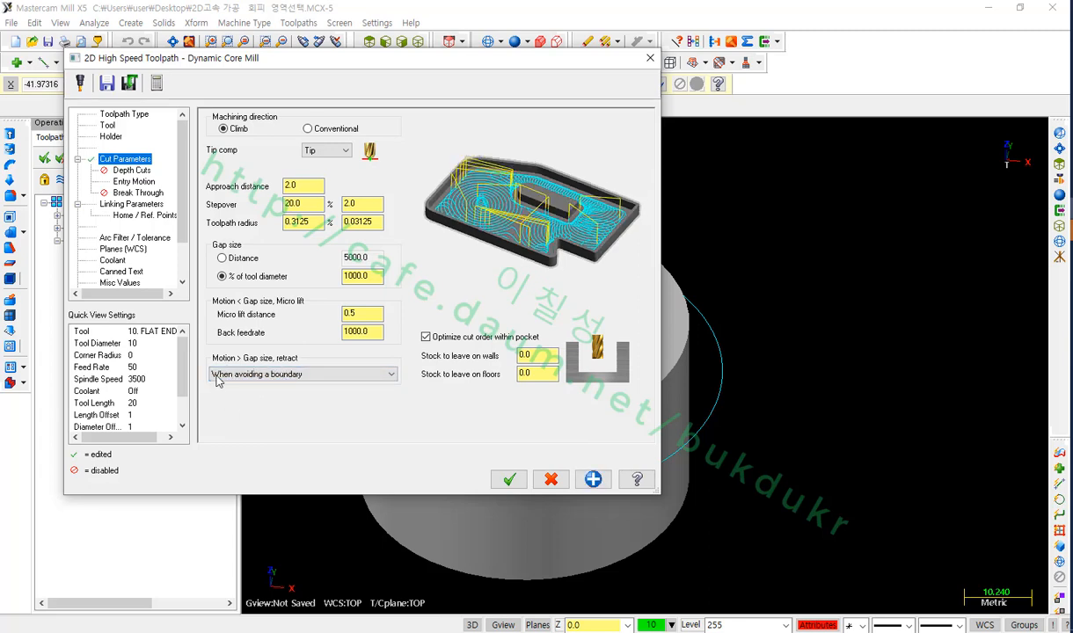
pyautogui.click(508, 478)
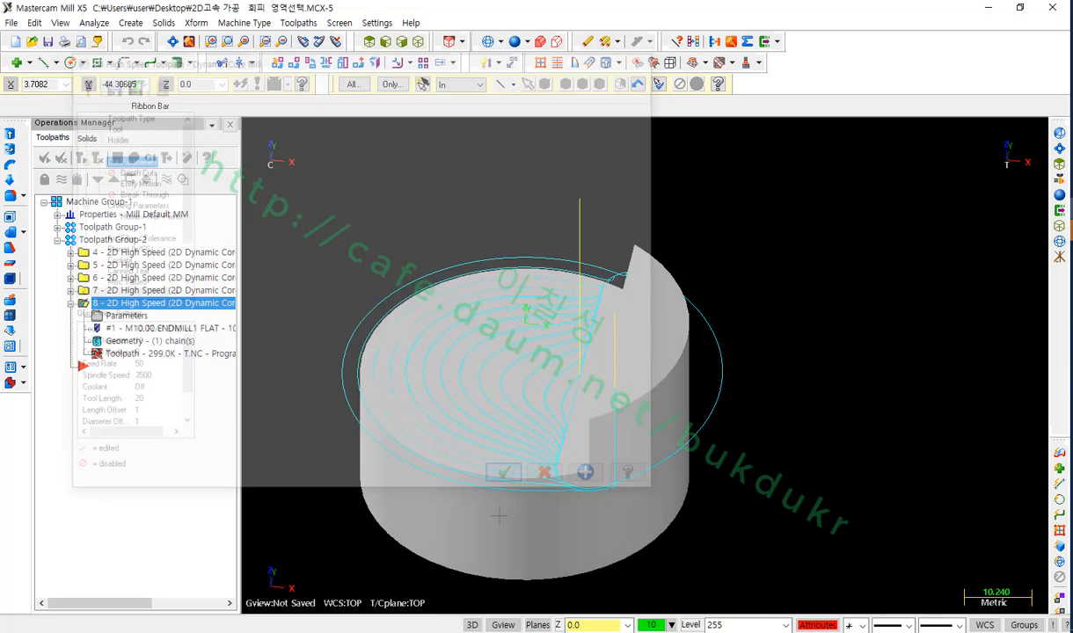
pyautogui.click(81, 159)
# Inspect operation 8's regenerated retract moves, outlining the raised segment's top face and tracing two tool lifts beside its wall
pyautogui.scroll(-1, 445, 318)
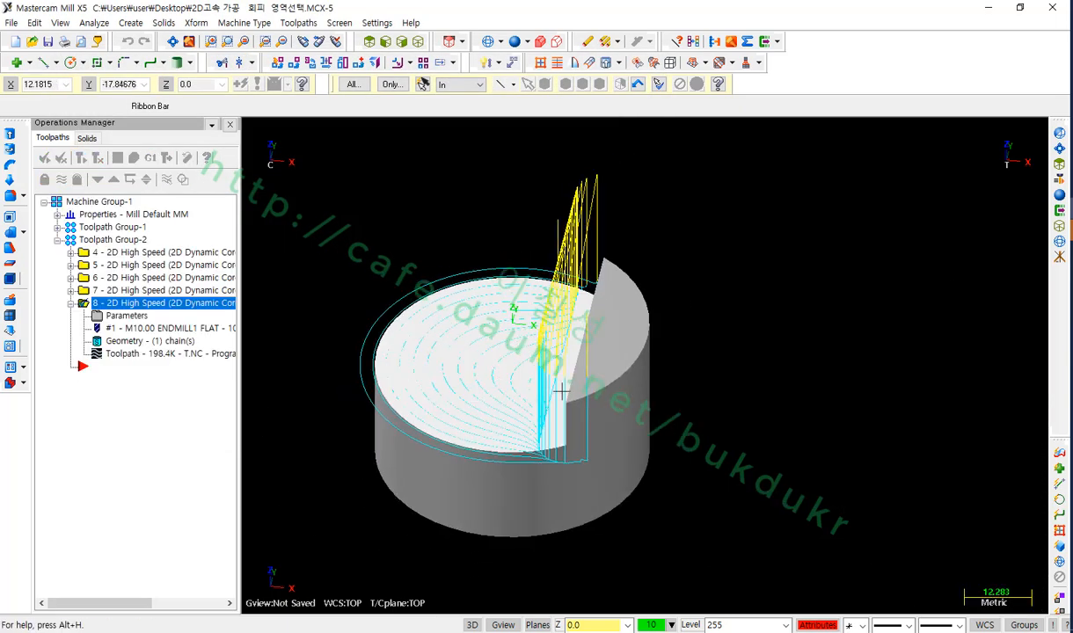
pyautogui.scroll(2, 560, 390)
pyautogui.scroll(-1, 620, 383)
pyautogui.scroll(1, 610, 365)
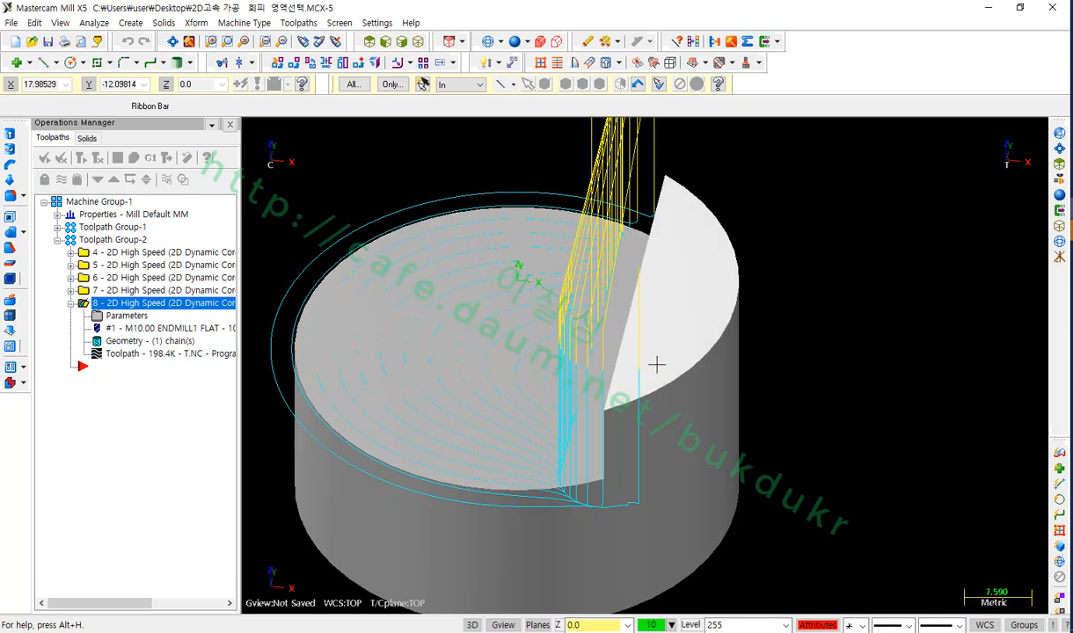
pyautogui.moveTo(660, 365); pyautogui.dragTo(725, 285, button='middle')
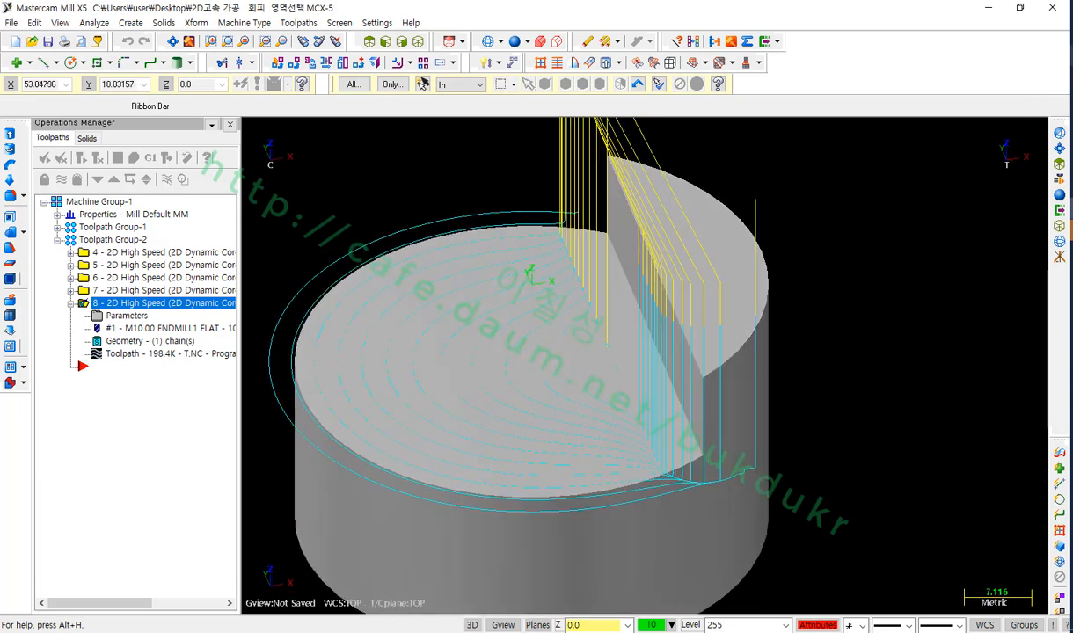
pyautogui.moveTo(714, 347)
pyautogui.mouseDown()
pyautogui.moveTo(646, 156)
pyautogui.moveTo(724, 317)
pyautogui.moveTo(691, 341)
pyautogui.mouseUp()
pyautogui.moveTo(556, 382)
pyautogui.mouseDown()
pyautogui.moveTo(618, 260)
pyautogui.moveTo(622, 192)
pyautogui.mouseUp()
pyautogui.moveTo(577, 419)
pyautogui.mouseDown()
pyautogui.moveTo(648, 280)
pyautogui.moveTo(644, 235)
pyautogui.mouseUp()
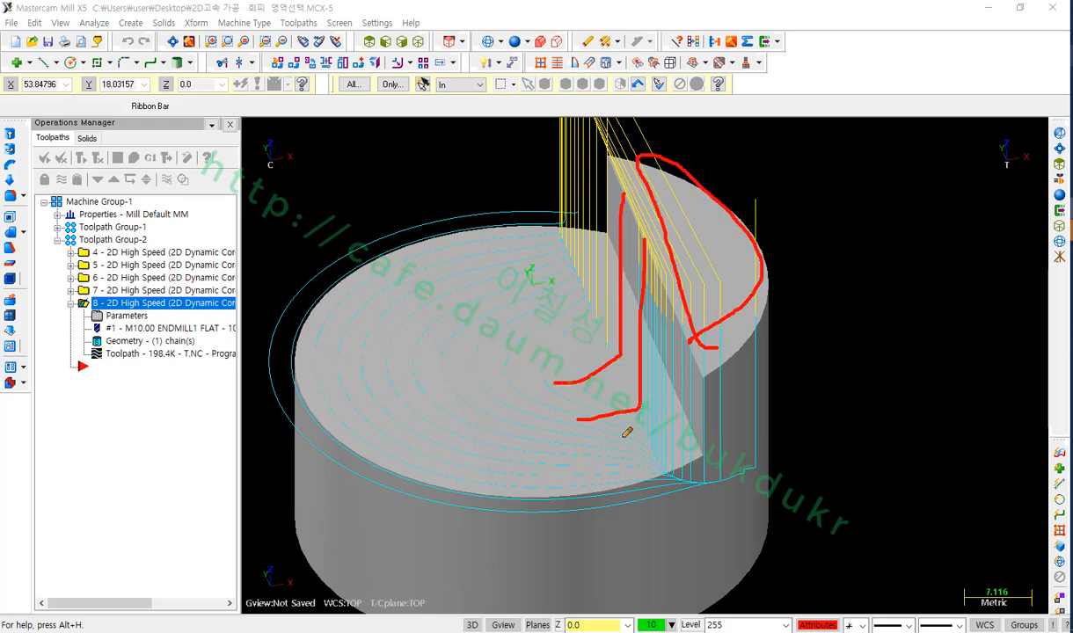
# Set the gap retract option of the Dynamic Core Mill operation 8 to "When avoiding a boundary OR exceeding a distance" and regenerate its toolpath
pyautogui.rightClick(835, 270)
pyautogui.click(882, 423)
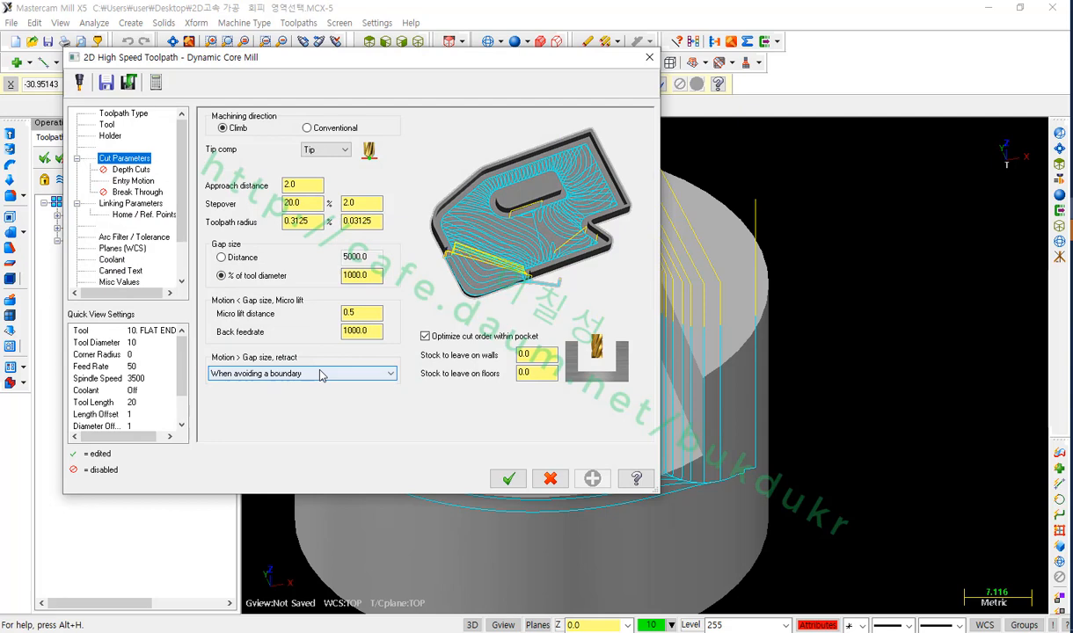
pyautogui.click(320, 374)
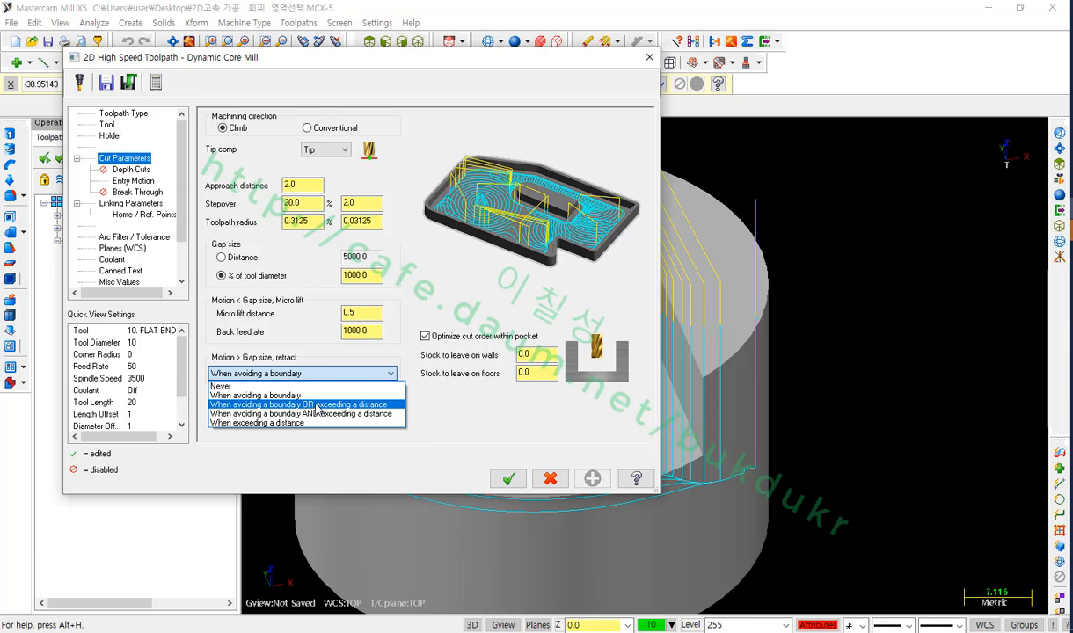
pyautogui.click(345, 405)
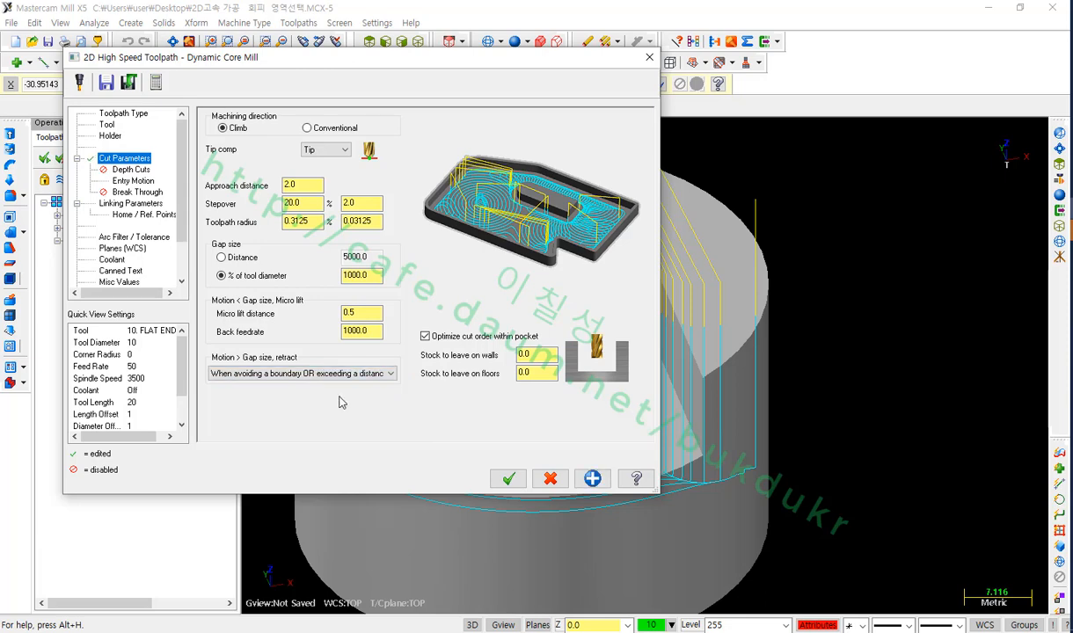
pyautogui.click(508, 478)
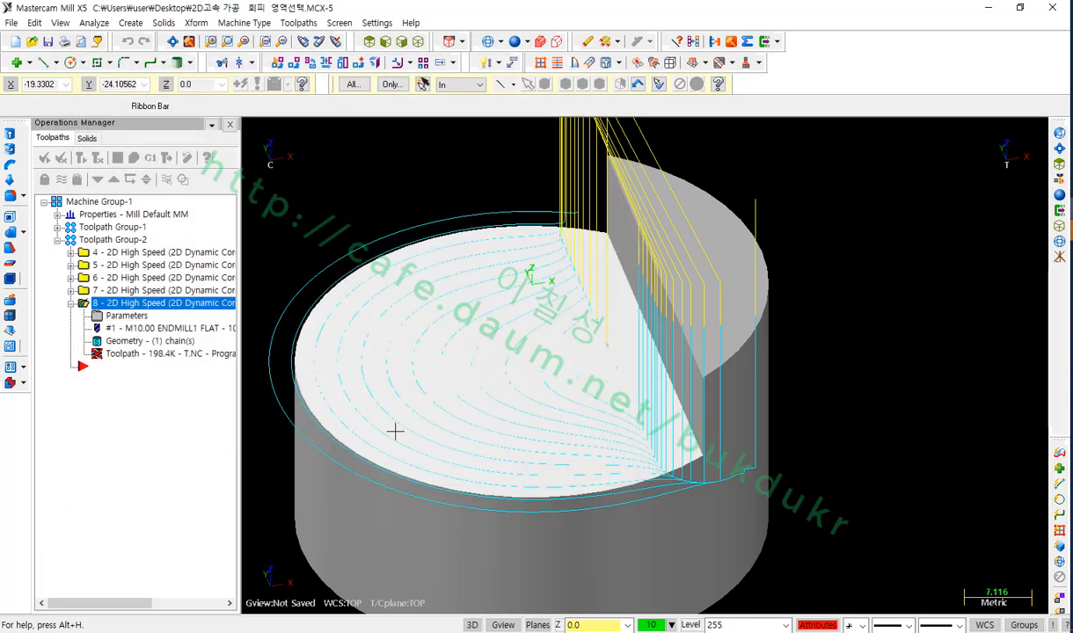
pyautogui.click(81, 158)
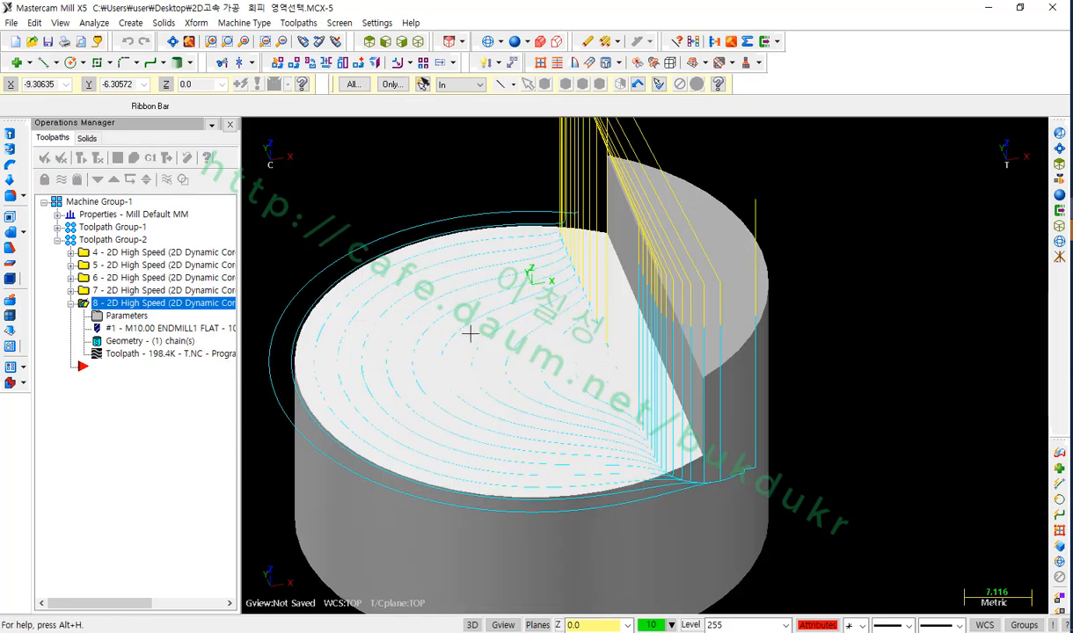
pyautogui.scroll(-3, 538, 365)
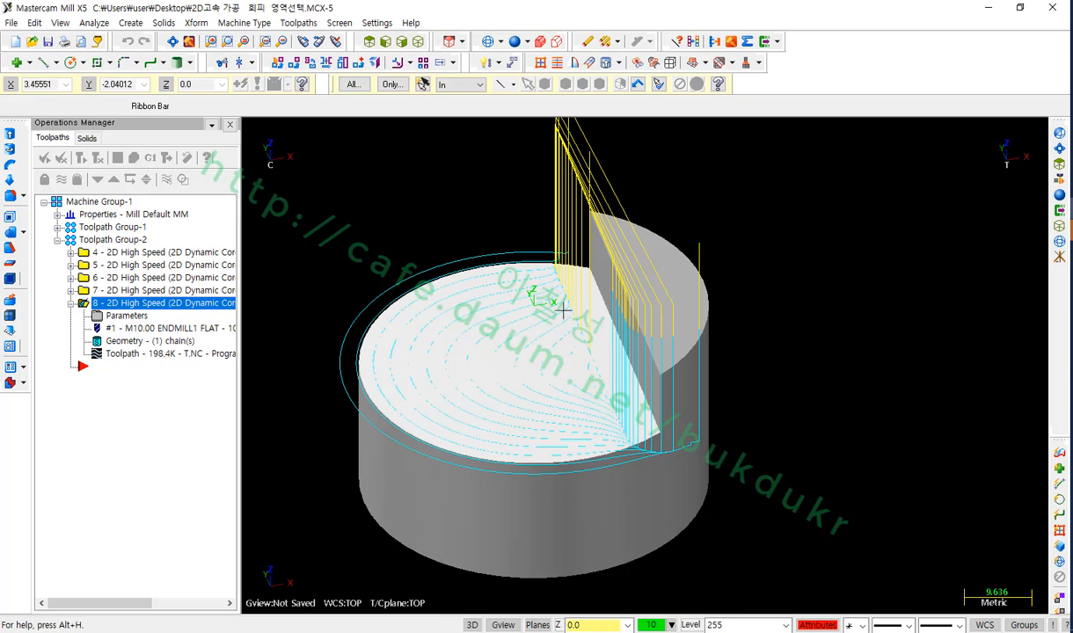
pyautogui.scroll(1, 620, 338)
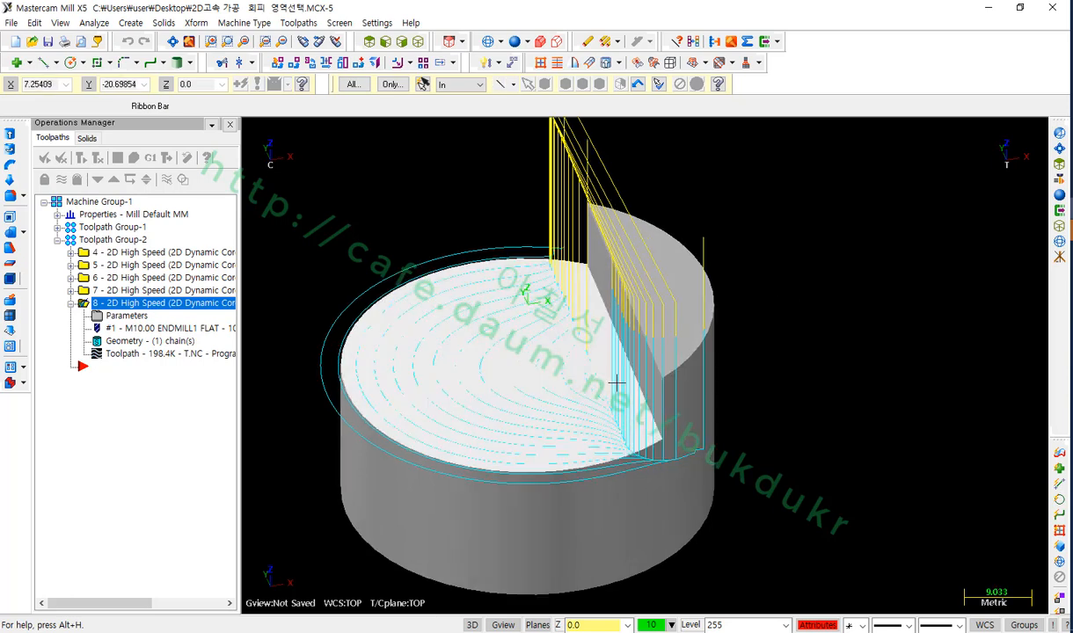
# Change operation 8's gap retract option to "When avoiding a boundary AND exceeding a distance" and regenerate the toolpath
pyautogui.click(130, 313)
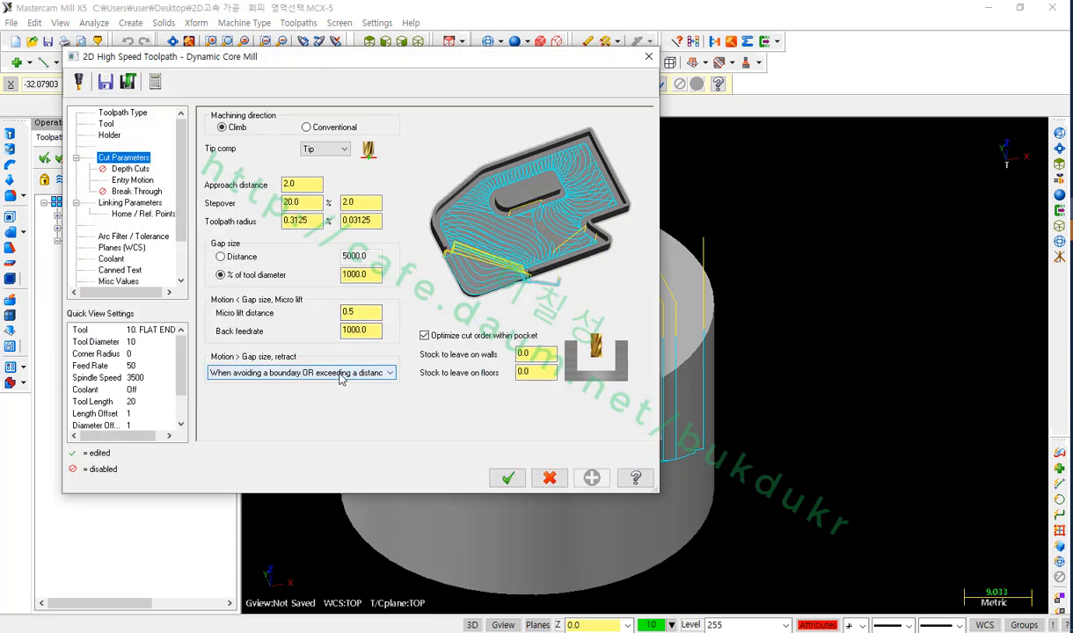
pyautogui.click(342, 374)
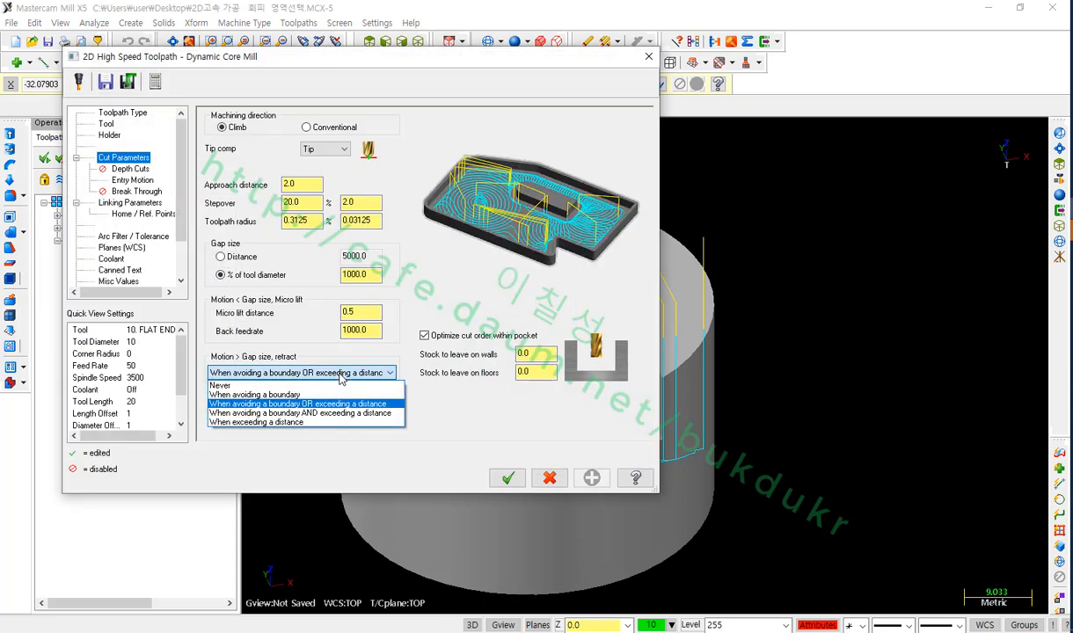
pyautogui.click(297, 415)
pyautogui.click(507, 477)
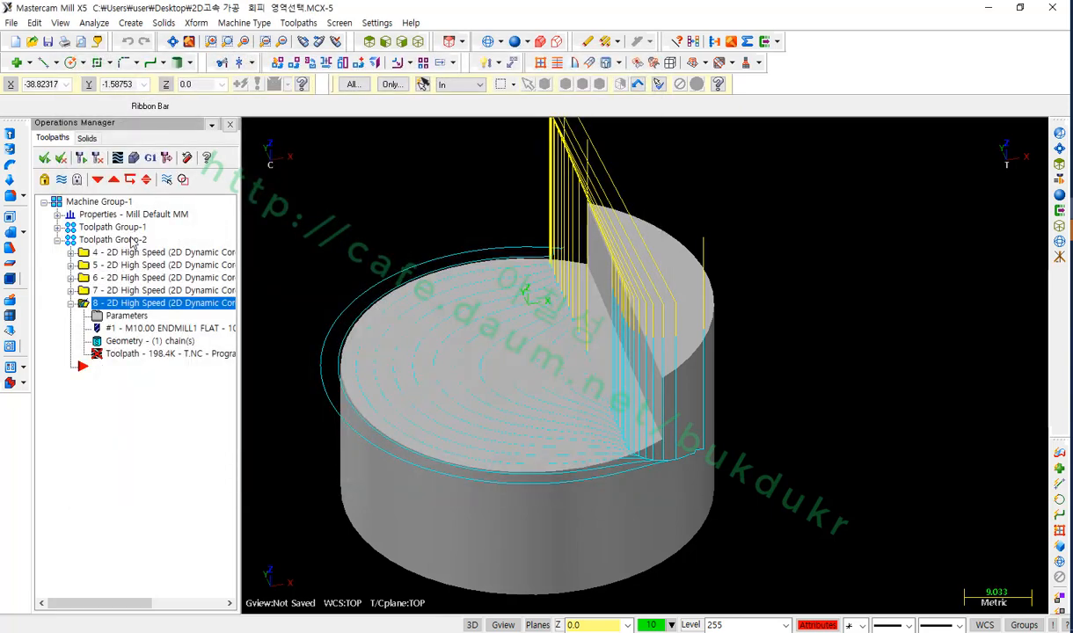
pyautogui.click(82, 157)
pyautogui.scroll(2, 515, 375)
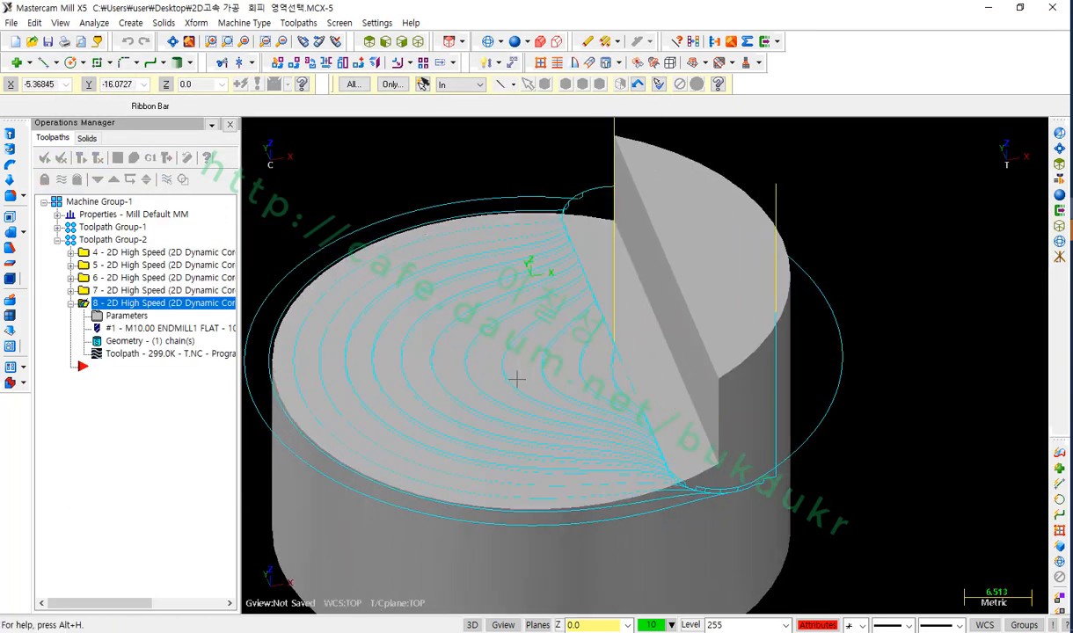
pyautogui.scroll(-1, 830, 474)
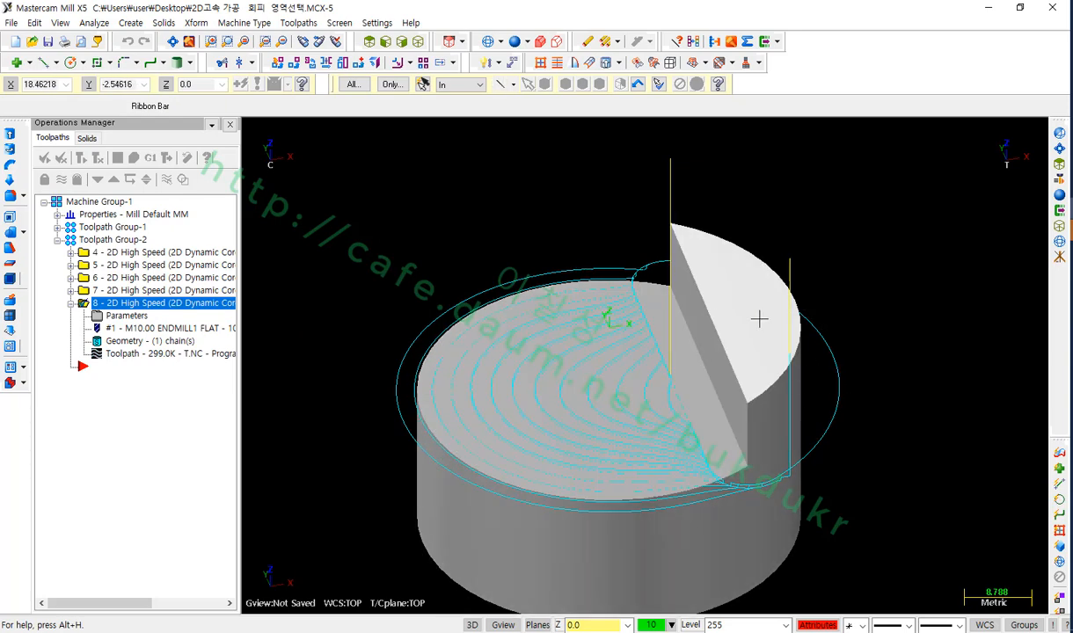
# Set operation 8's retract condition for motion above the gap size to "When exceeding a distance" and regenerate the toolpath
pyautogui.scroll(-2, 438, 256)
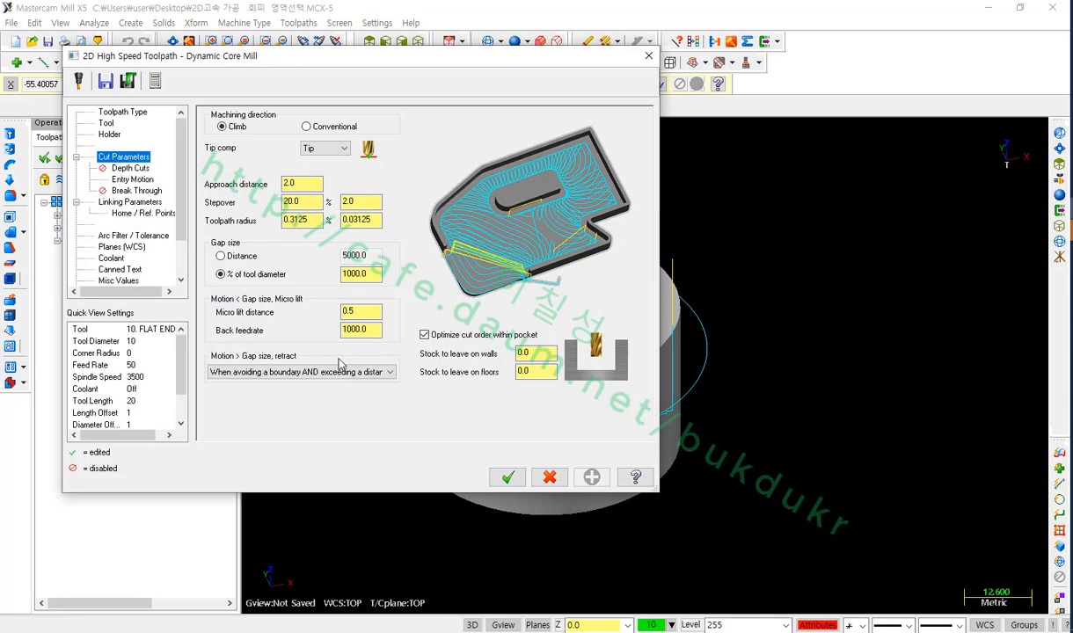
pyautogui.click(332, 372)
pyautogui.click(294, 421)
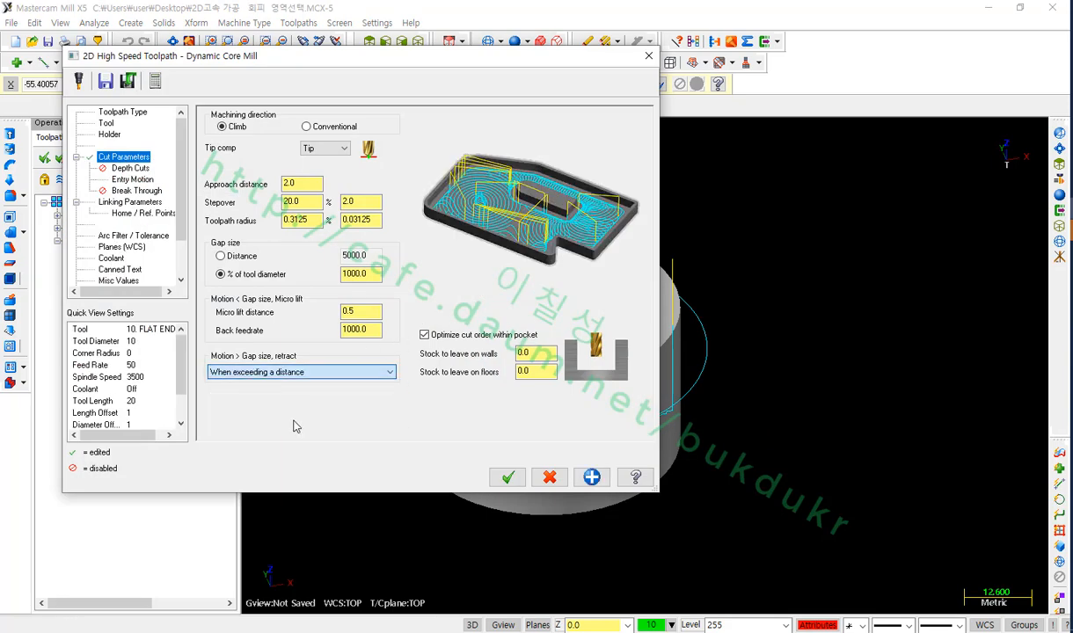
pyautogui.click(508, 476)
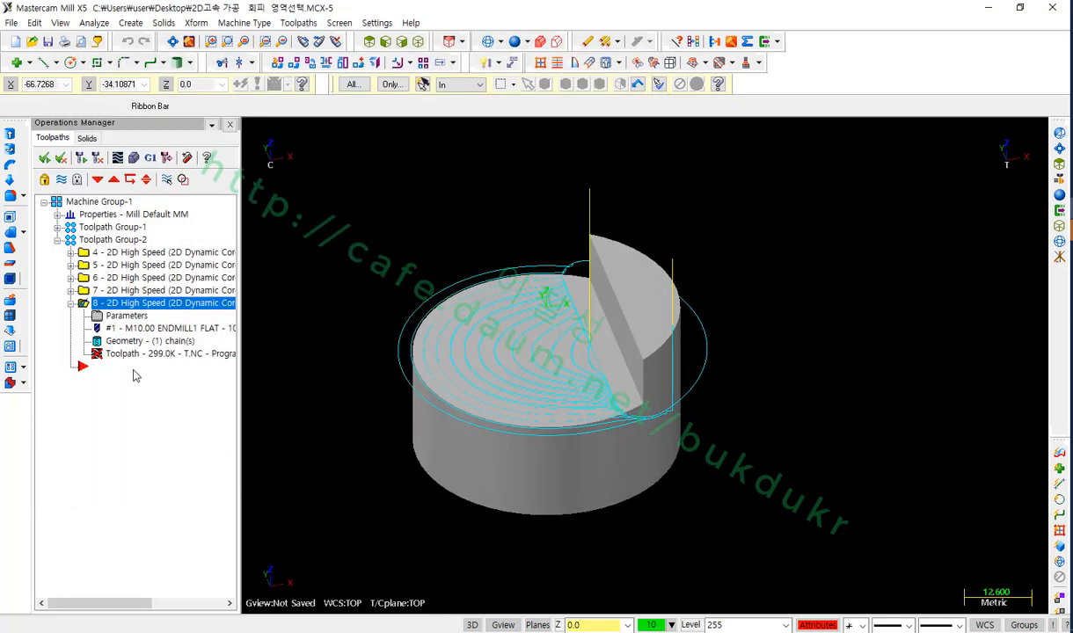
pyautogui.click(81, 158)
pyautogui.scroll(2, 492, 304)
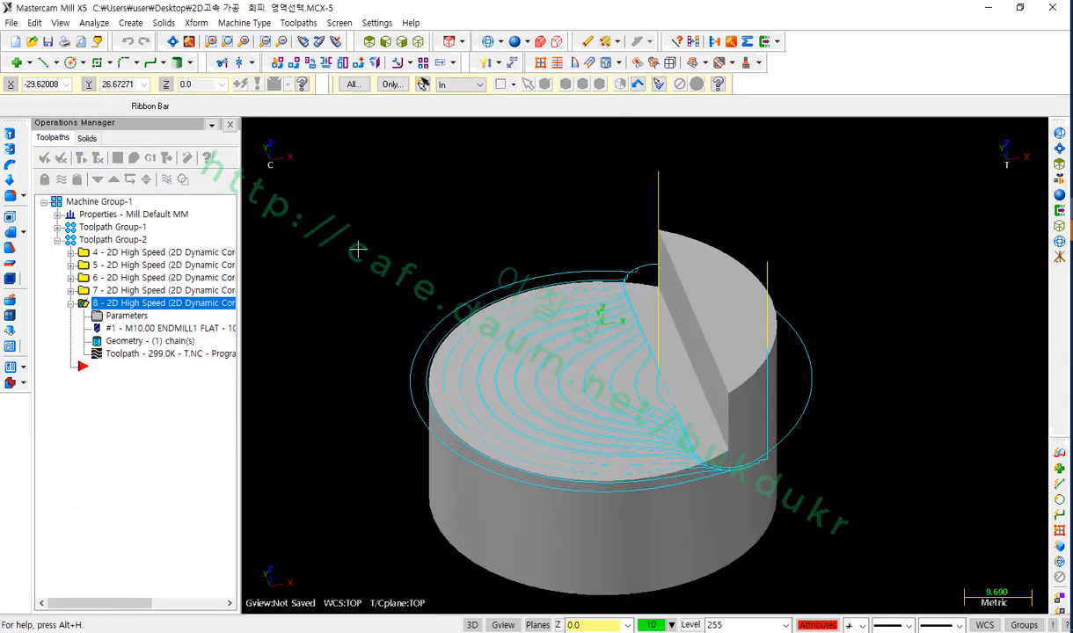
pyautogui.scroll(2, 847, 451)
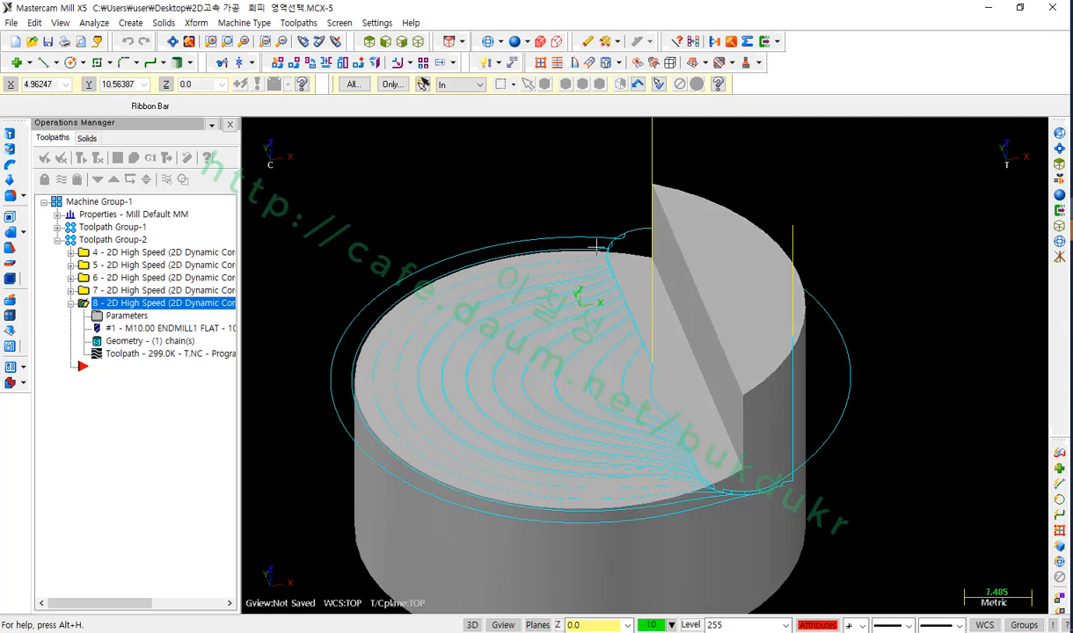
pyautogui.scroll(-5, 551, 235)
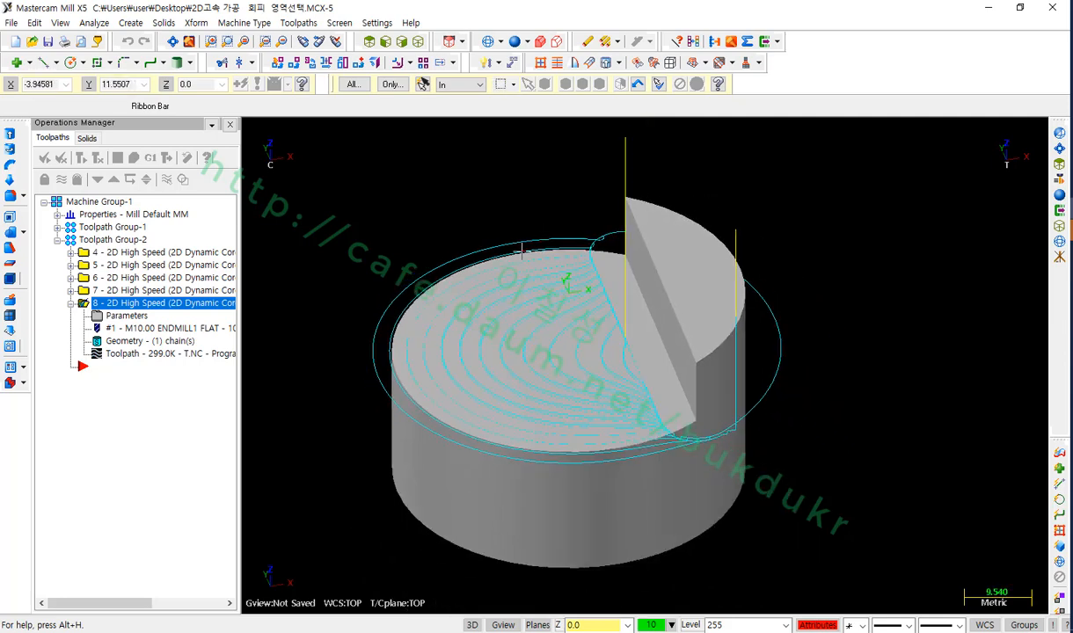
# Mark the toolpath's link move around the raised segment in red on the top view, and close the drawing overlay
pyautogui.click(369, 42)
pyautogui.scroll(2, 916, 368)
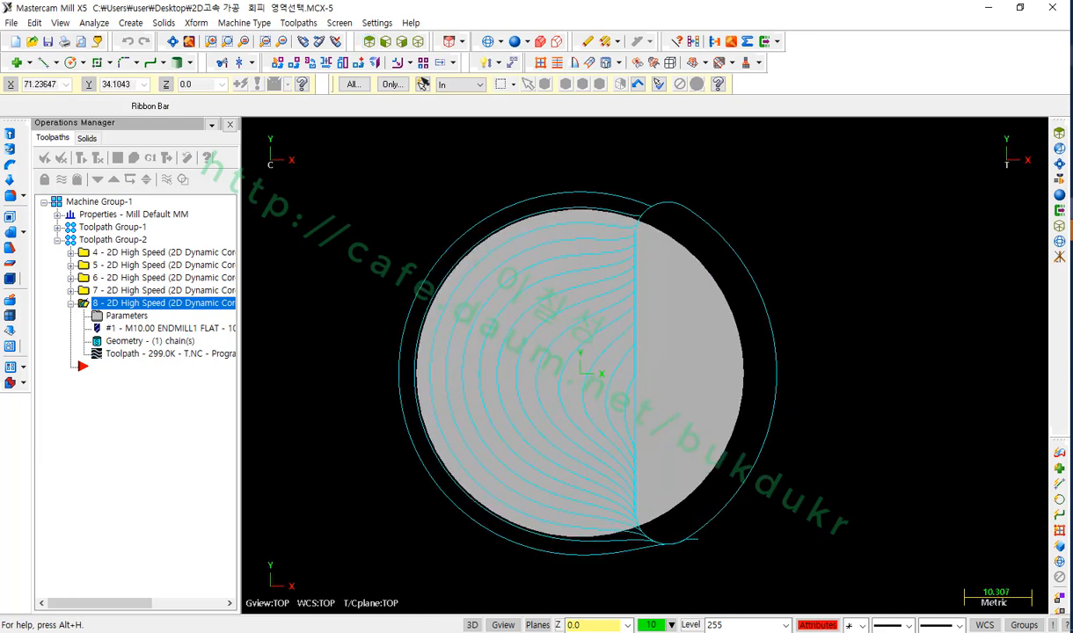
pyautogui.moveTo(655, 203)
pyautogui.mouseDown()
pyautogui.moveTo(709, 231)
pyautogui.moveTo(767, 299)
pyautogui.moveTo(770, 417)
pyautogui.moveTo(728, 508)
pyautogui.moveTo(653, 546)
pyautogui.moveTo(658, 583)
pyautogui.mouseUp()
pyautogui.moveTo(650, 178); pyautogui.dragTo(653, 230)
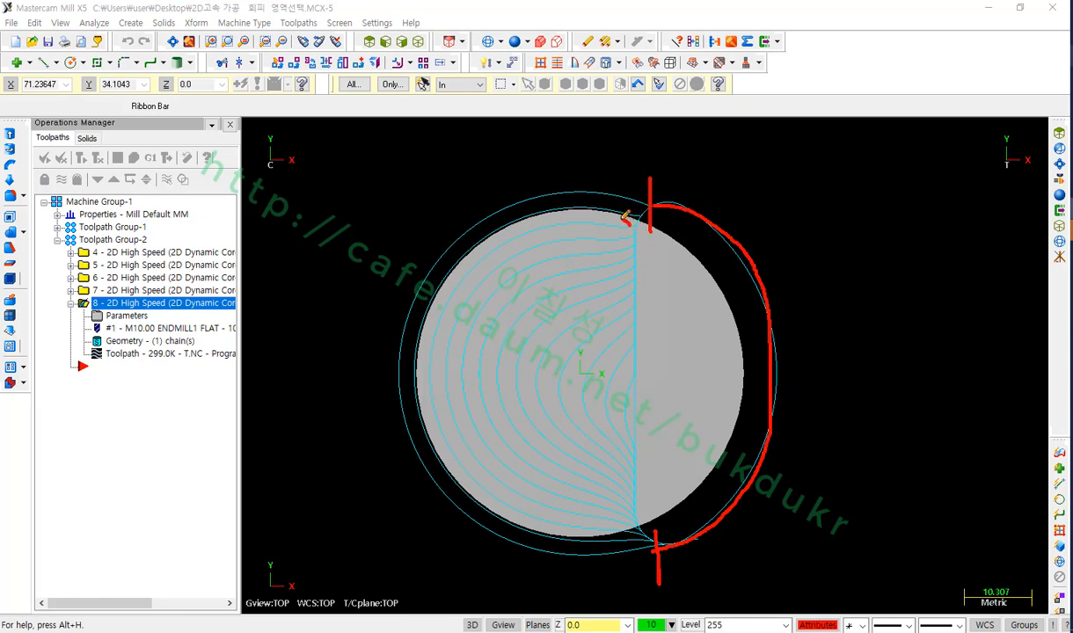
pyautogui.moveTo(625, 214); pyautogui.dragTo(476, 252)
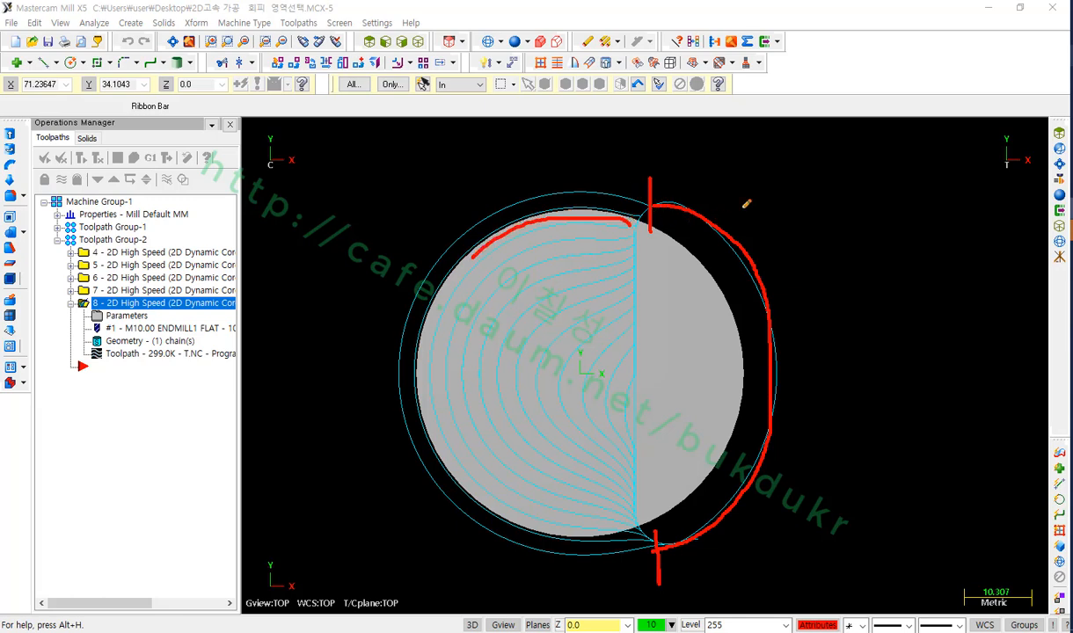
pyautogui.moveTo(747, 207)
pyautogui.mouseDown()
pyautogui.moveTo(721, 283)
pyautogui.moveTo(767, 278)
pyautogui.mouseUp()
pyautogui.rightClick(813, 293)
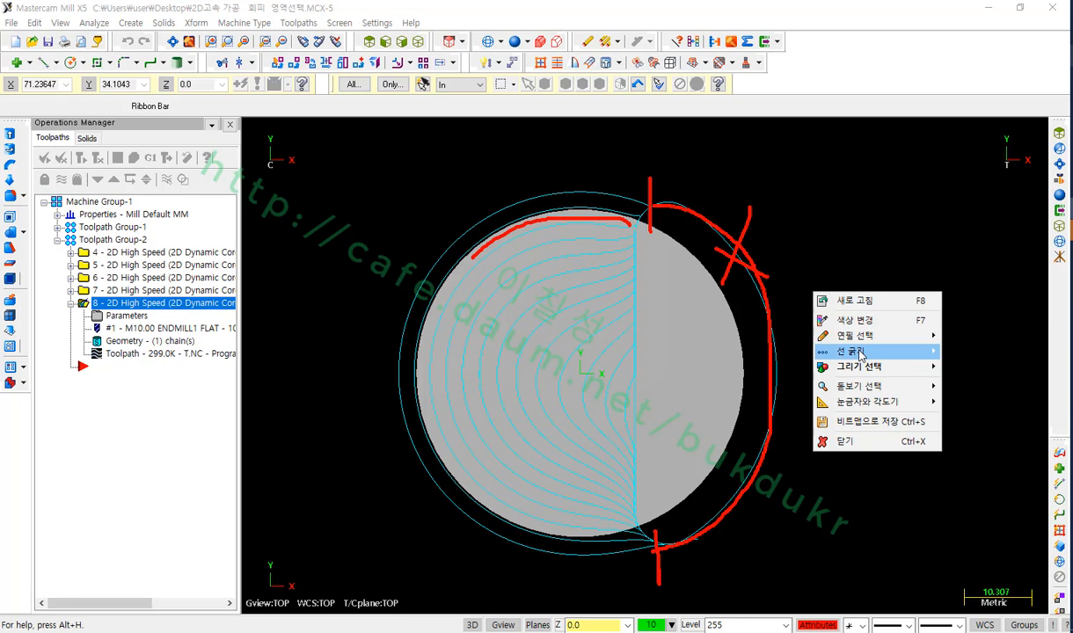
pyautogui.click(859, 444)
# Unblank the hidden wireframe arcs, circles and lines around the third cylindrical part, selecting them with a window
pyautogui.scroll(-5, 592, 313)
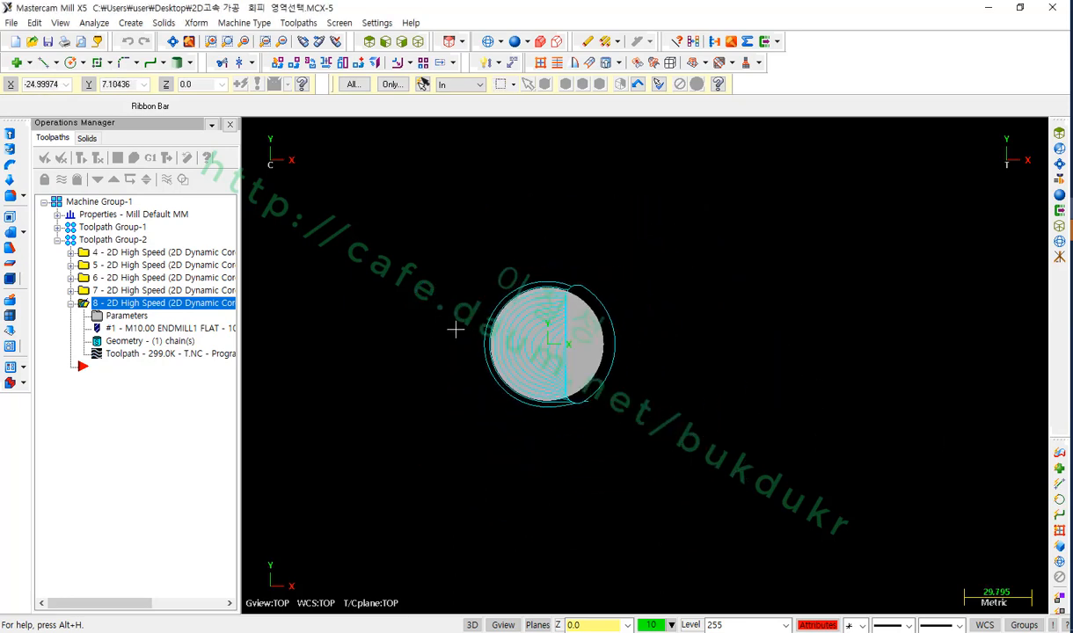
pyautogui.scroll(-3, 426, 325)
pyautogui.scroll(2, 519, 300)
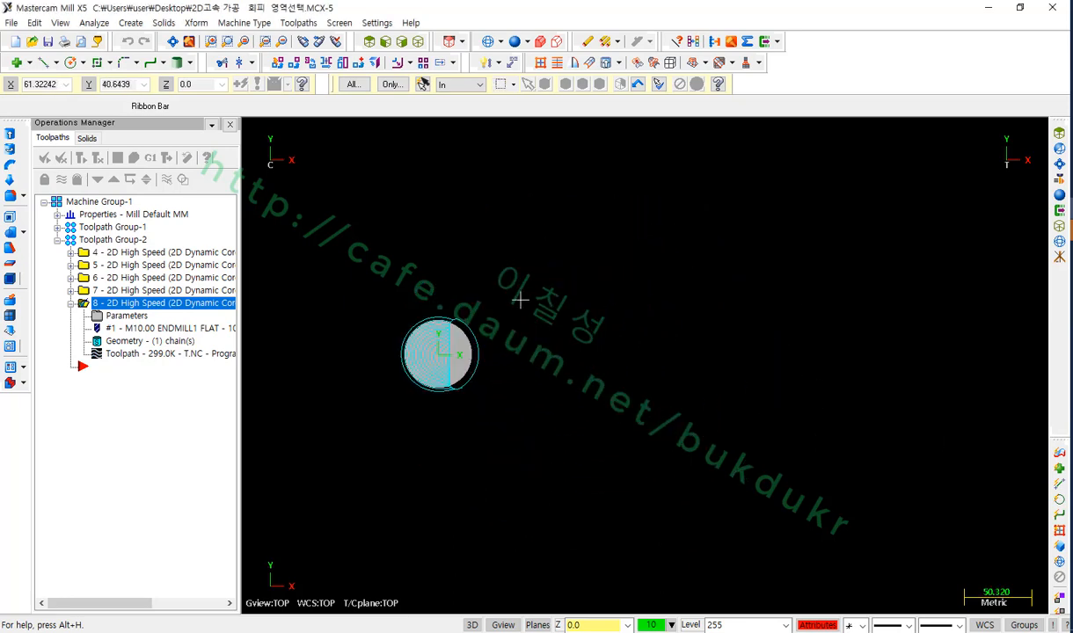
pyautogui.scroll(3, 634, 342)
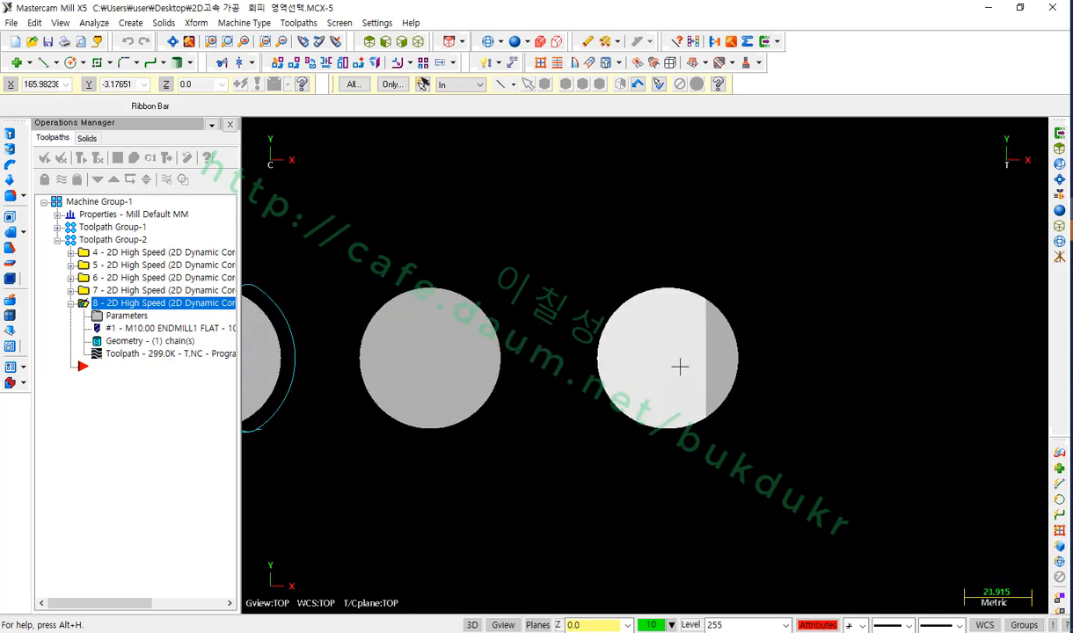
pyautogui.moveTo(686, 359)
pyautogui.mouseDown(button='middle')
pyautogui.moveTo(678, 331)
pyautogui.moveTo(694, 342)
pyautogui.mouseUp(button='middle')
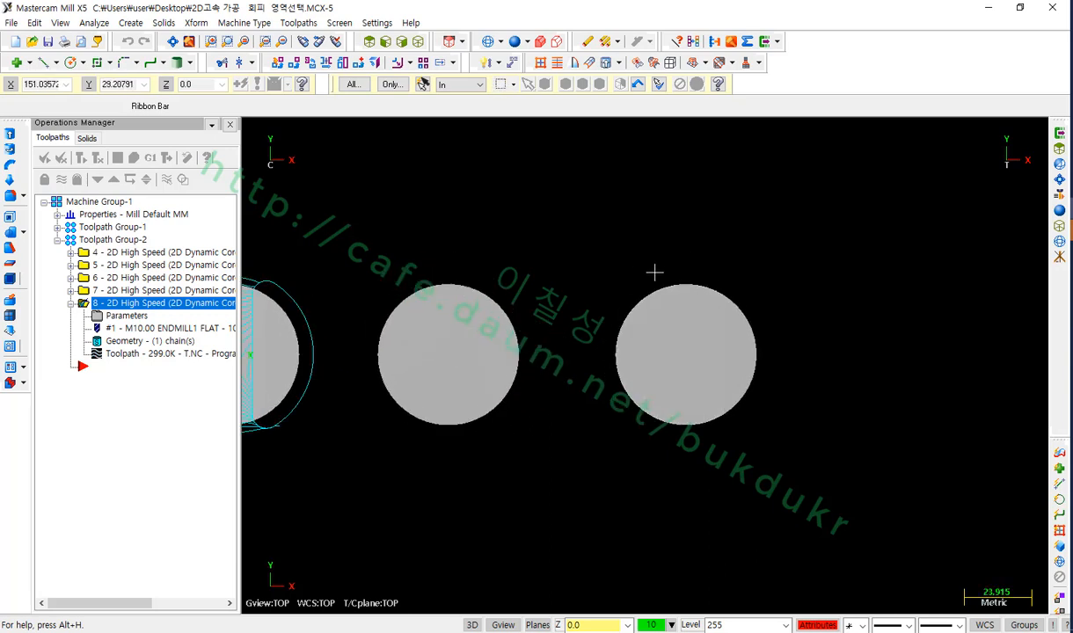
pyautogui.moveTo(654, 273); pyautogui.dragTo(616, 189, button='middle')
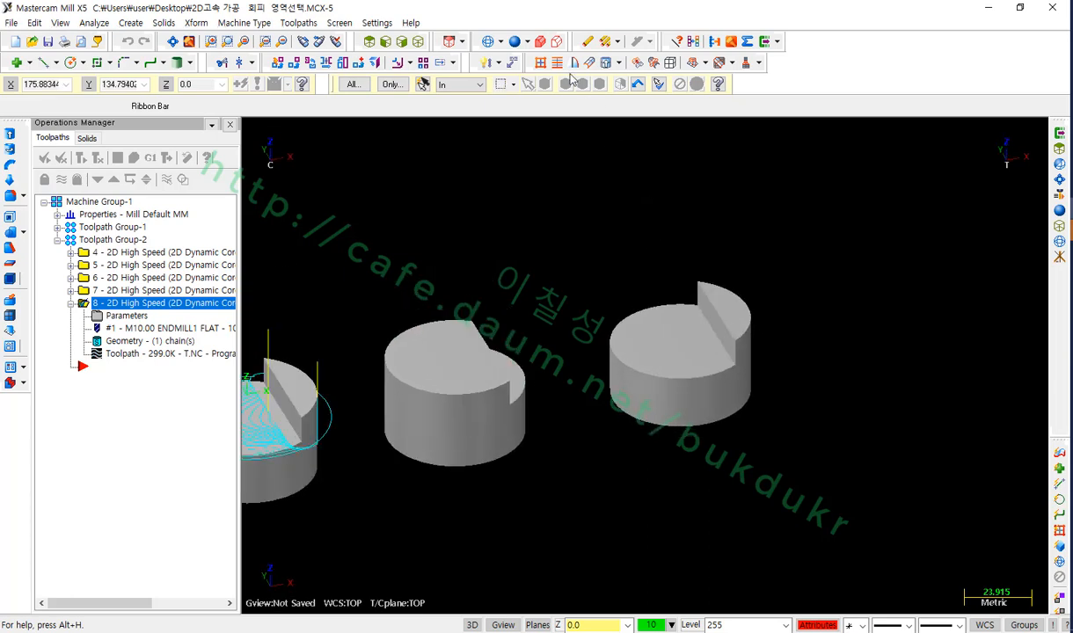
pyautogui.click(376, 22)
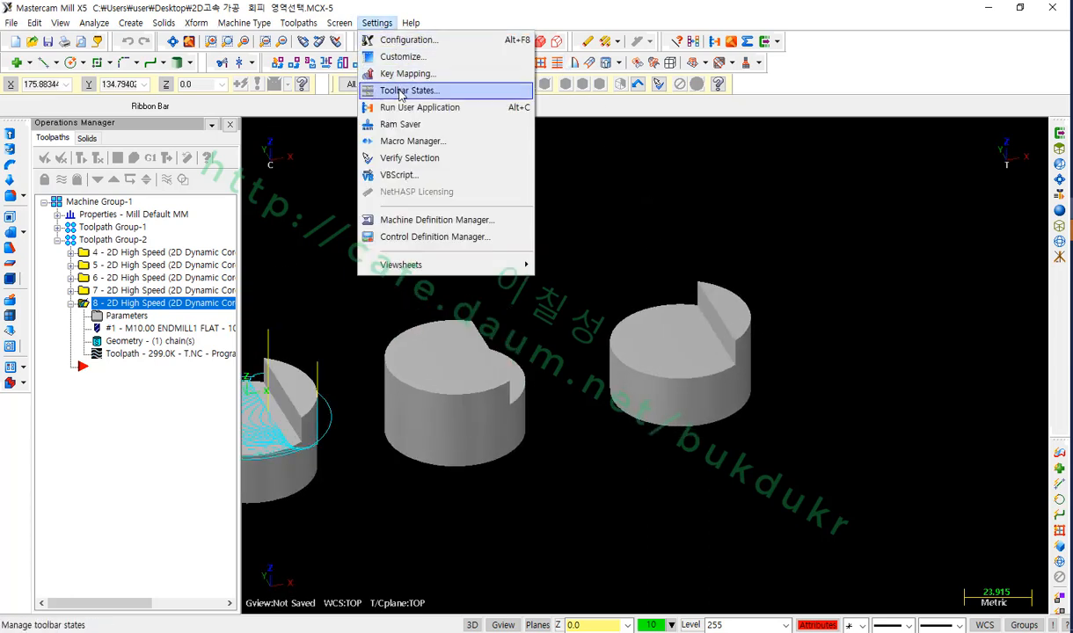
pyautogui.moveTo(338, 23)
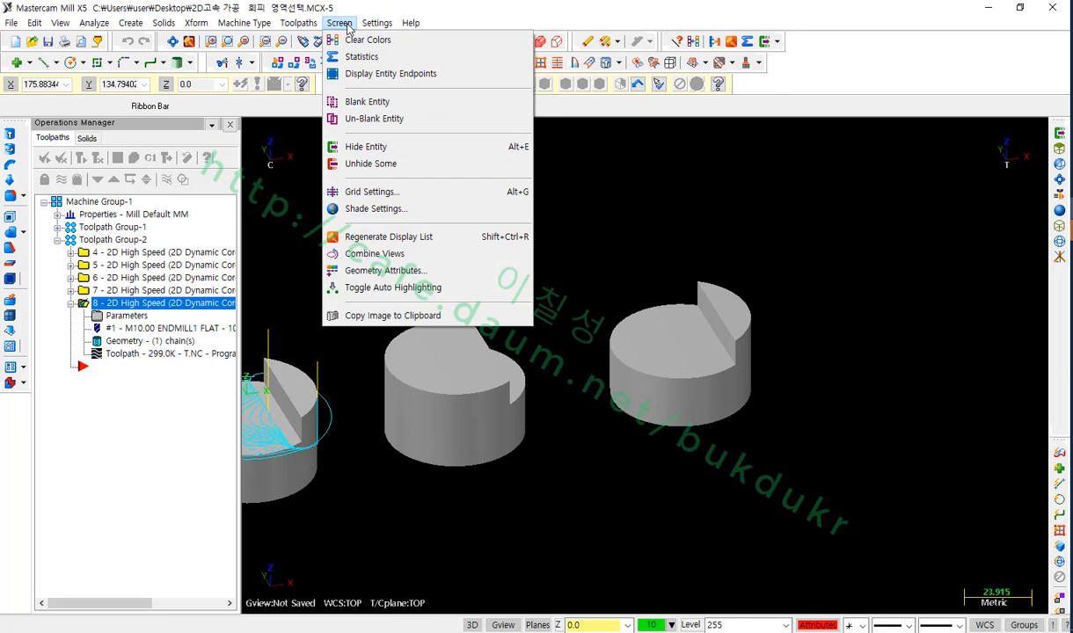
pyautogui.click(359, 118)
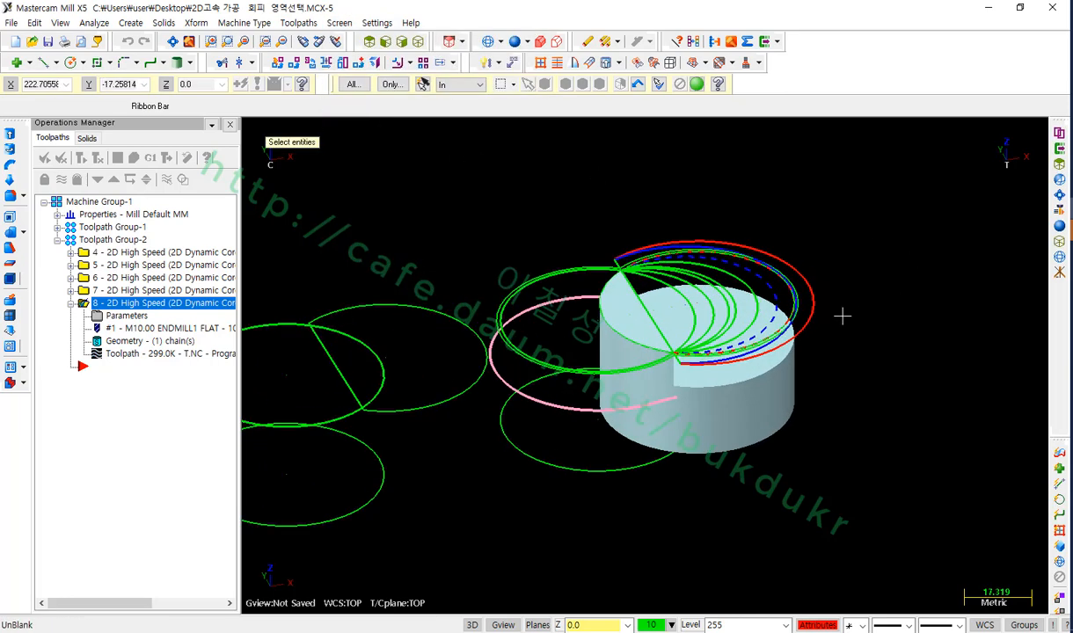
pyautogui.scroll(3, 842, 315)
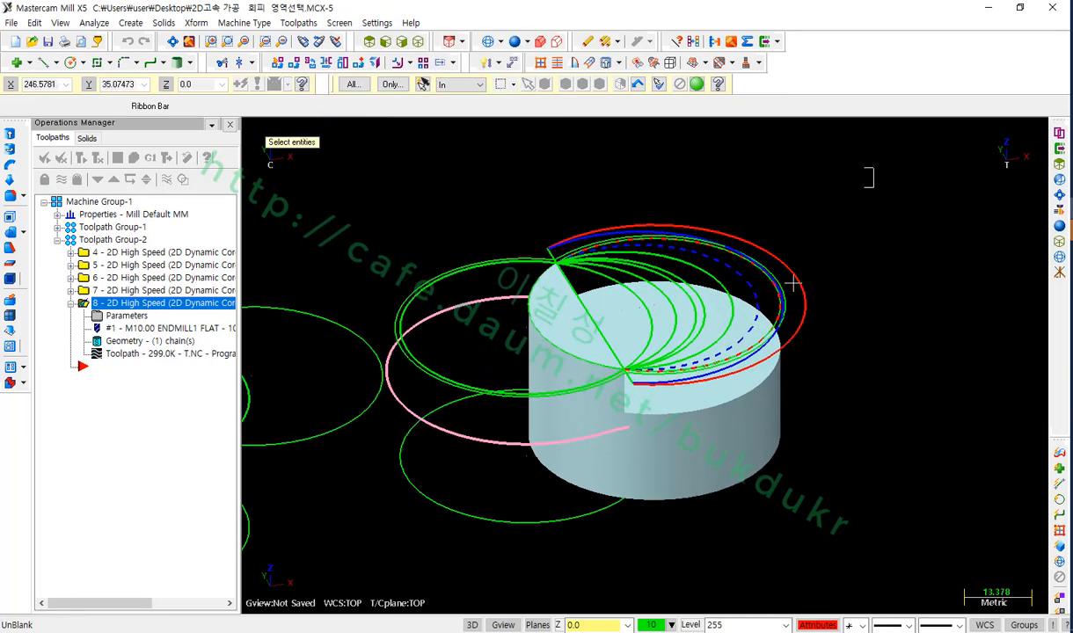
pyautogui.moveTo(831, 161); pyautogui.dragTo(363, 563)
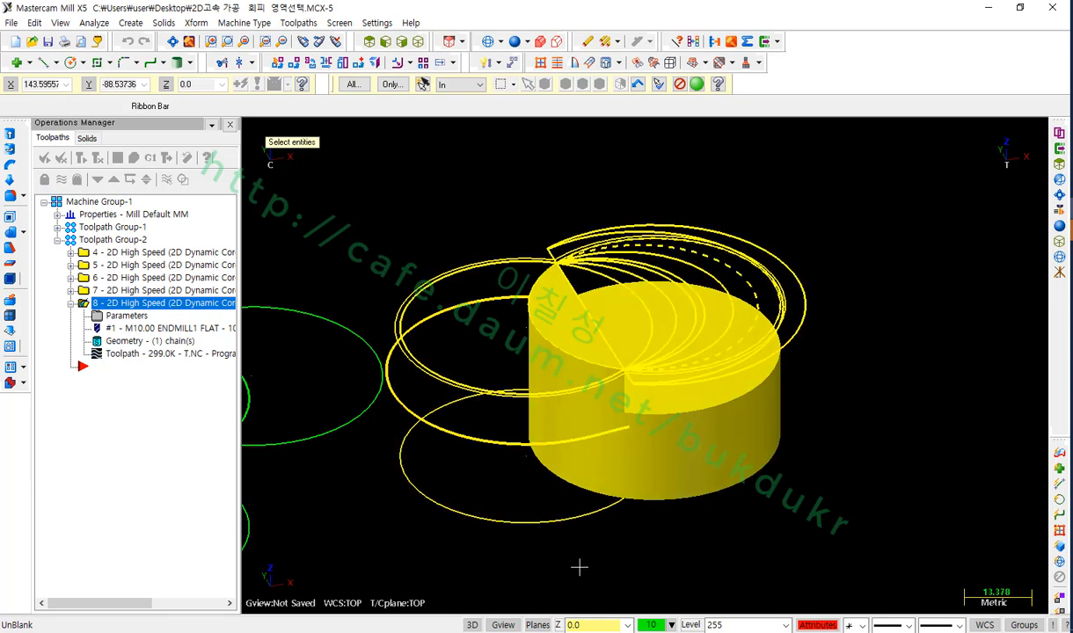
pyautogui.click(698, 85)
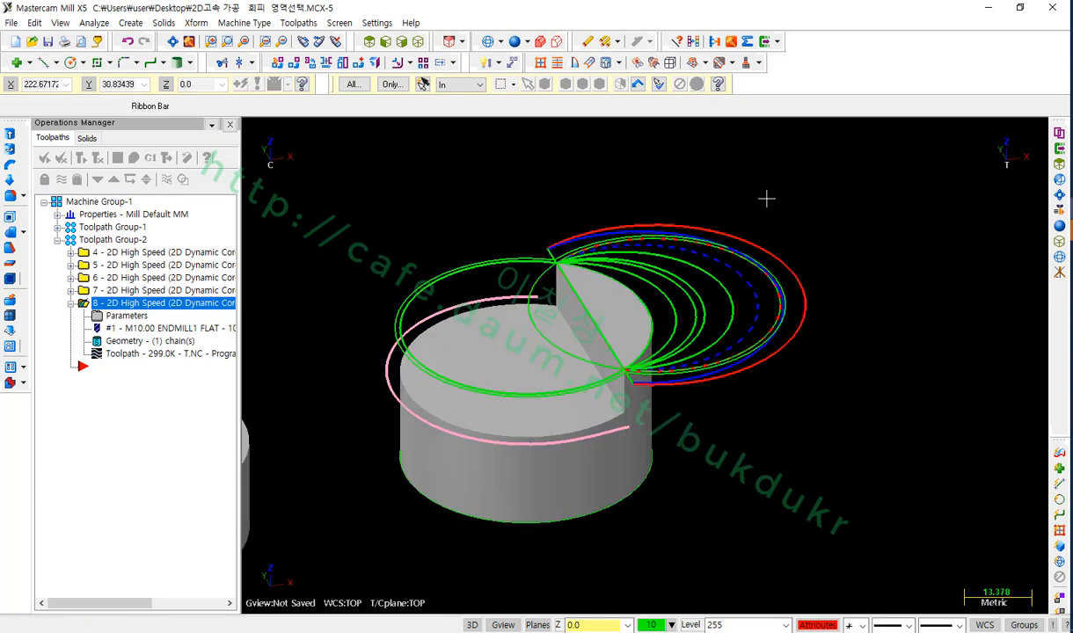
# Show the third part and its boundary curves in the top view for a closer look
pyautogui.scroll(-8, 922, 405)
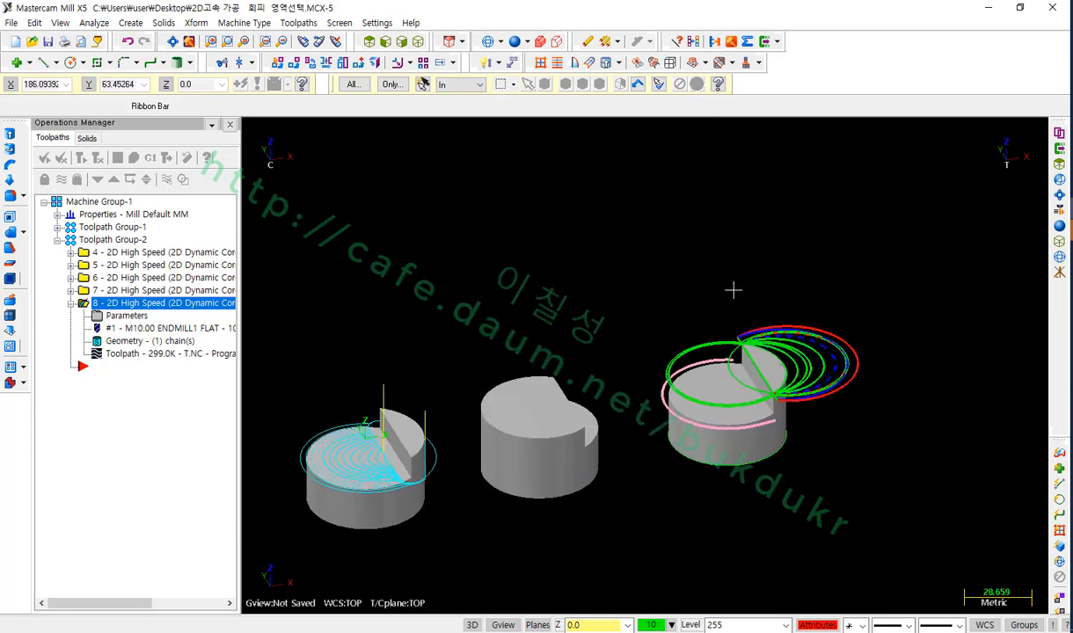
pyautogui.hotkey('alt', '1')
pyautogui.scroll(-1, 897, 378)
pyautogui.scroll(4, 795, 380)
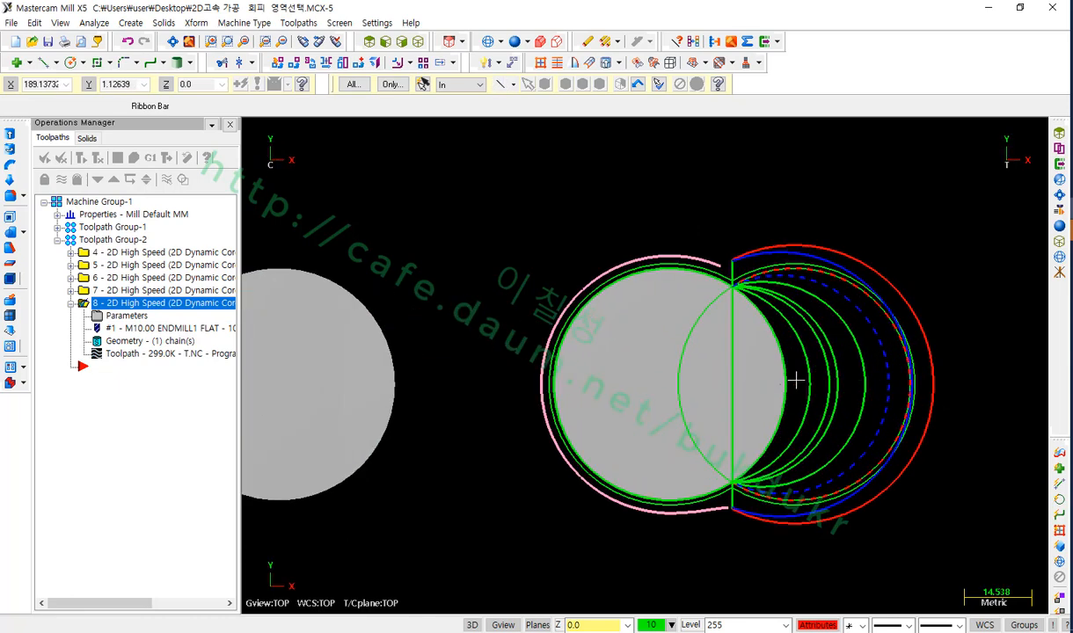
# Analyze the arc properties of the blue dashed boundary curve beside the third cylindrical part
pyautogui.scroll(3, 921, 411)
pyautogui.scroll(-2, 678, 395)
pyautogui.scroll(1, 436, 264)
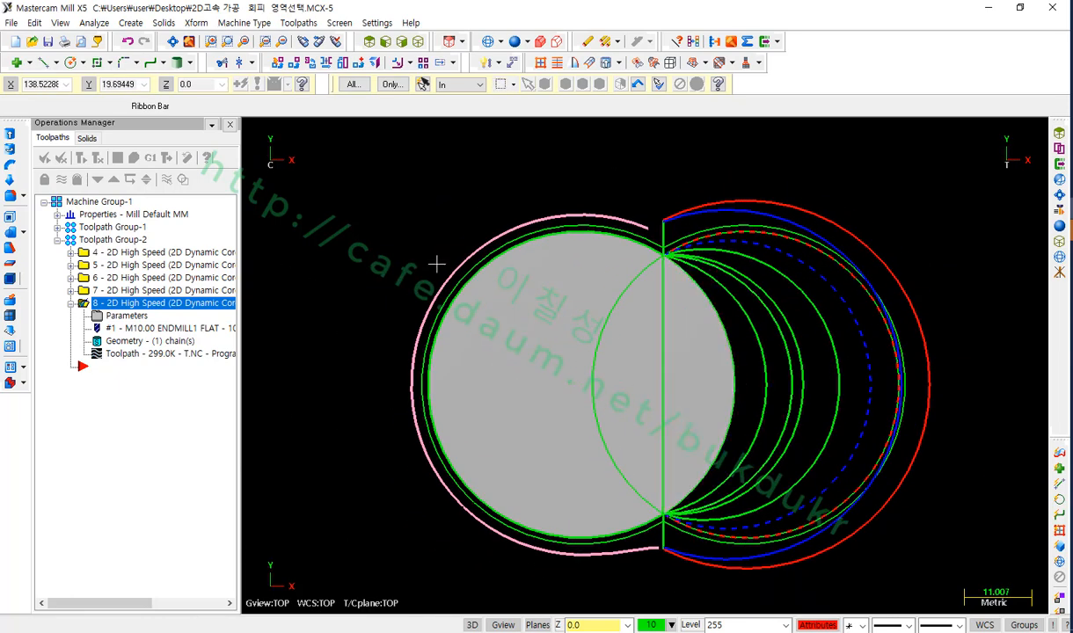
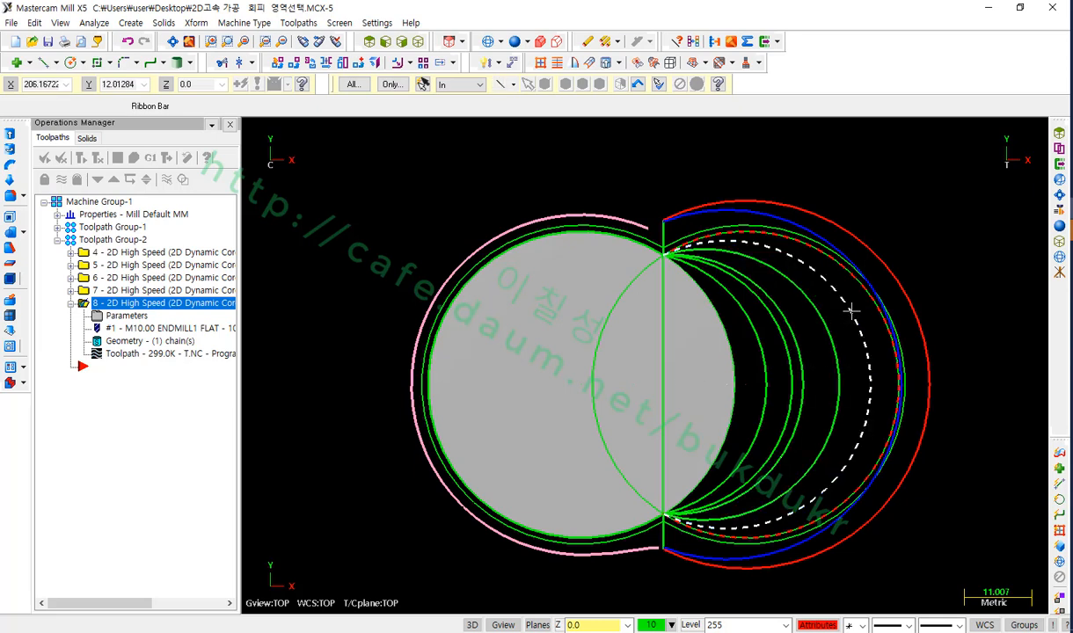
pyautogui.click(851, 309)
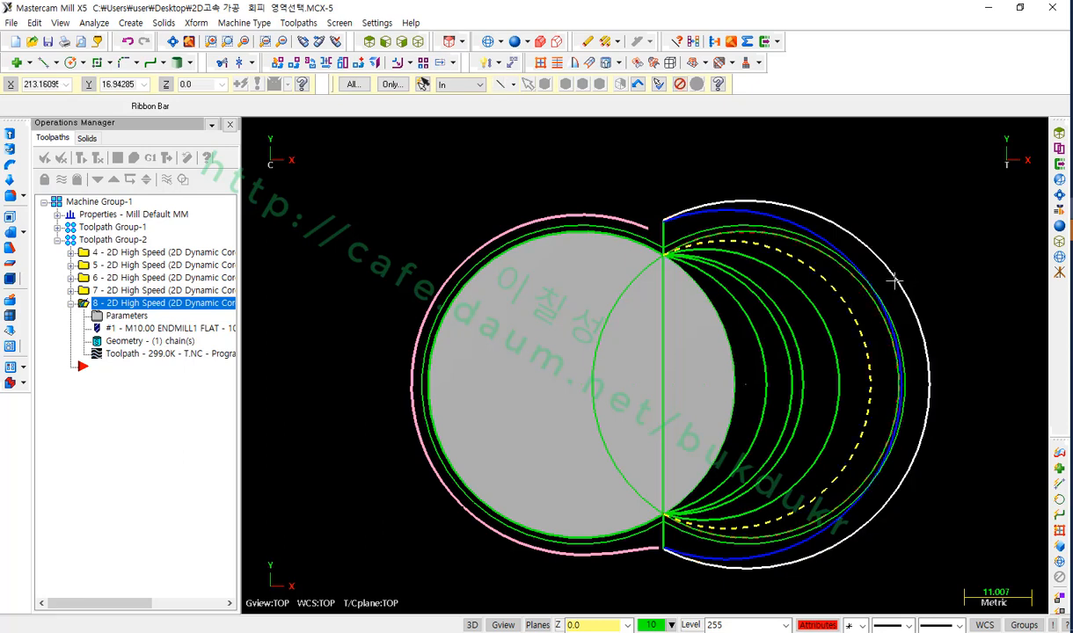
pyautogui.press('F4')
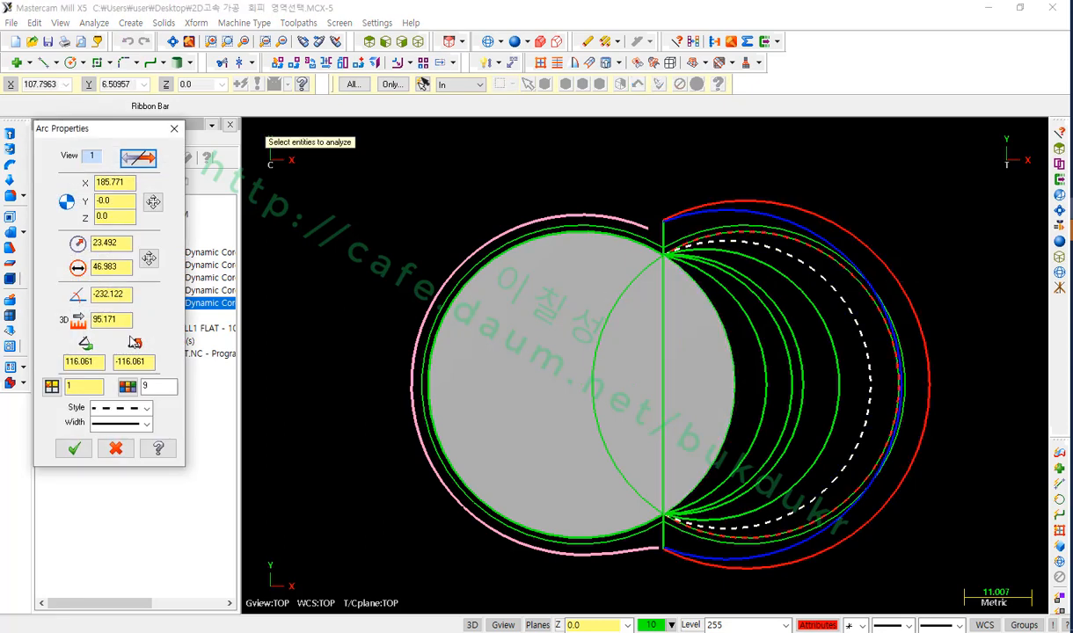
pyautogui.click(115, 448)
pyautogui.scroll(-2, 861, 322)
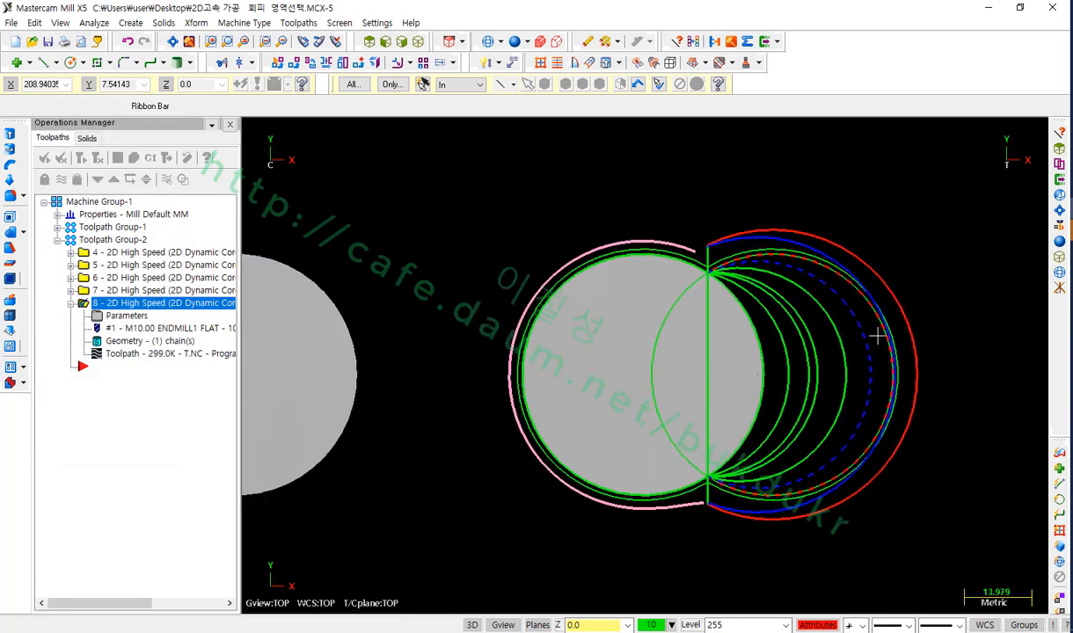
# Switch operation 8's gap size to a distance of 100 and regenerate the toolpath on the first part
pyautogui.scroll(-3, 862, 321)
pyautogui.scroll(5, 606, 347)
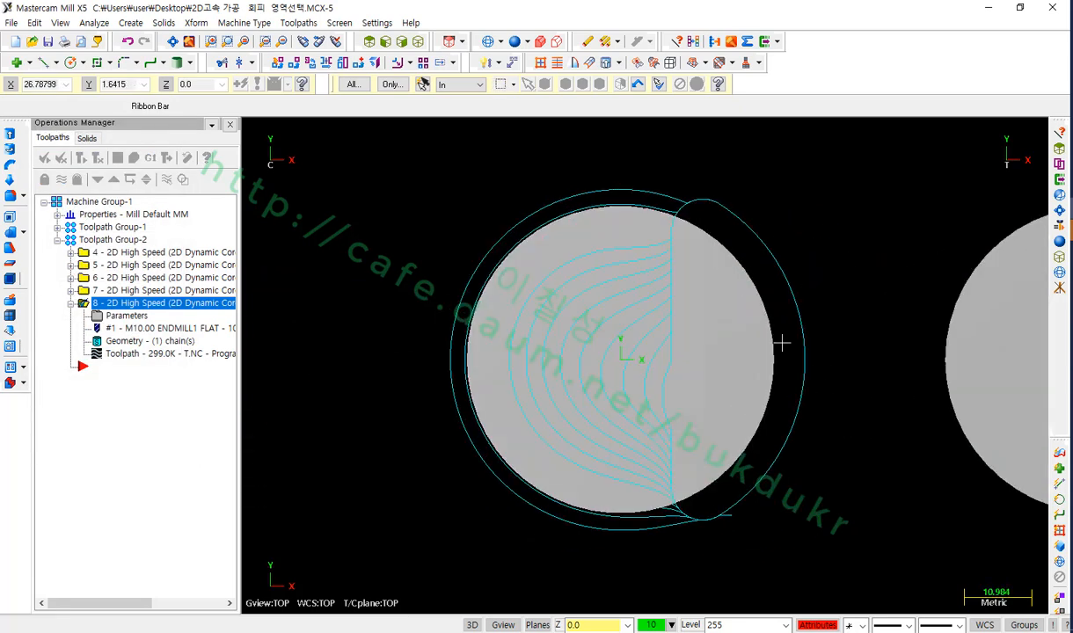
pyautogui.doubleClick(128, 314)
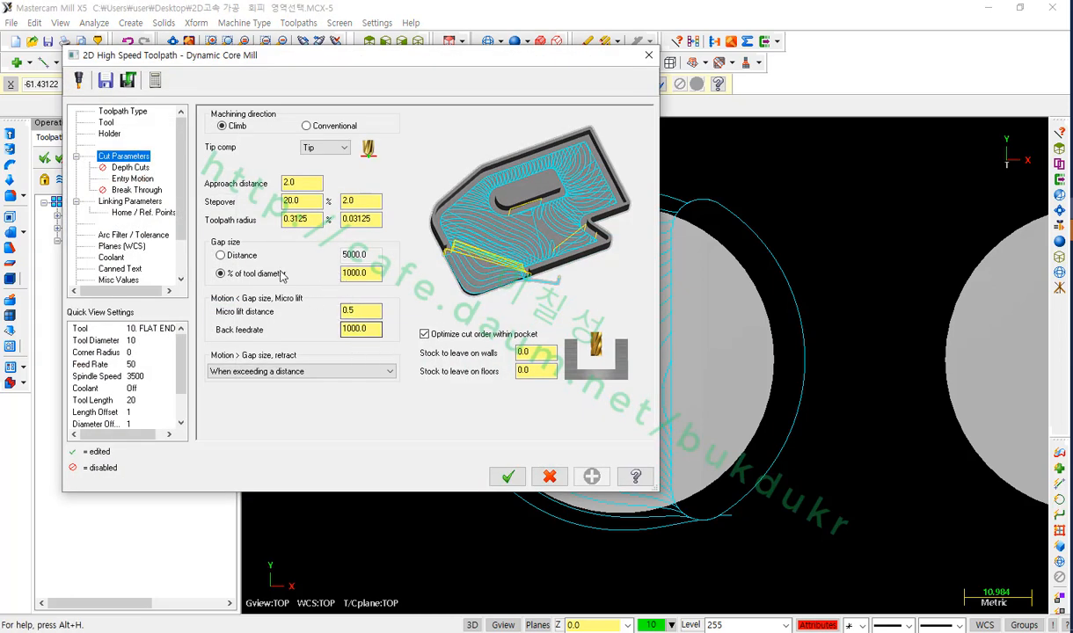
pyautogui.click(221, 256)
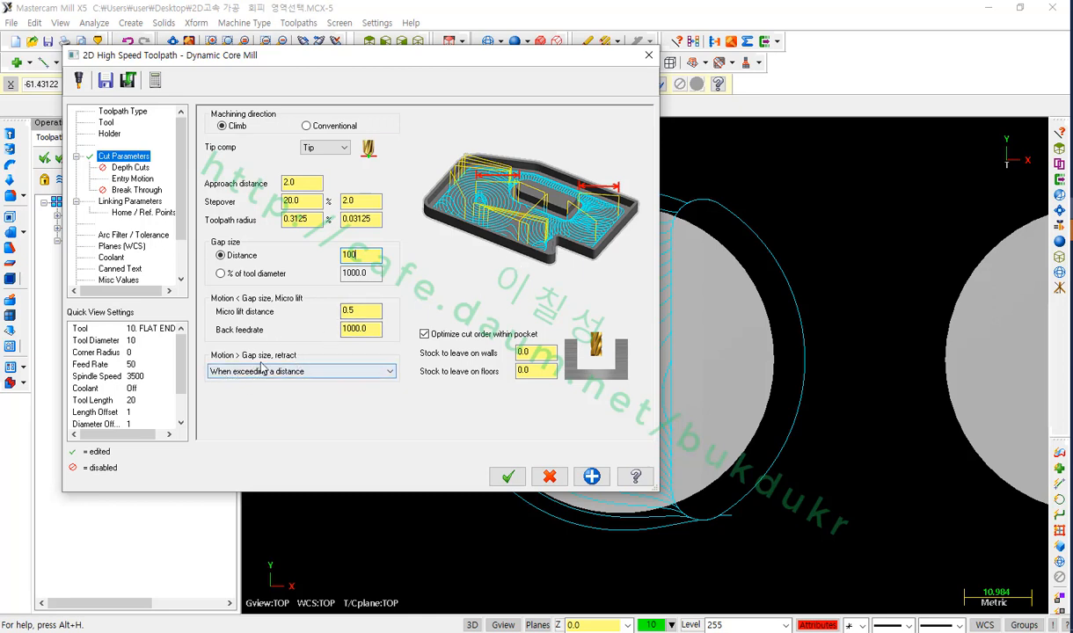
pyautogui.click(507, 476)
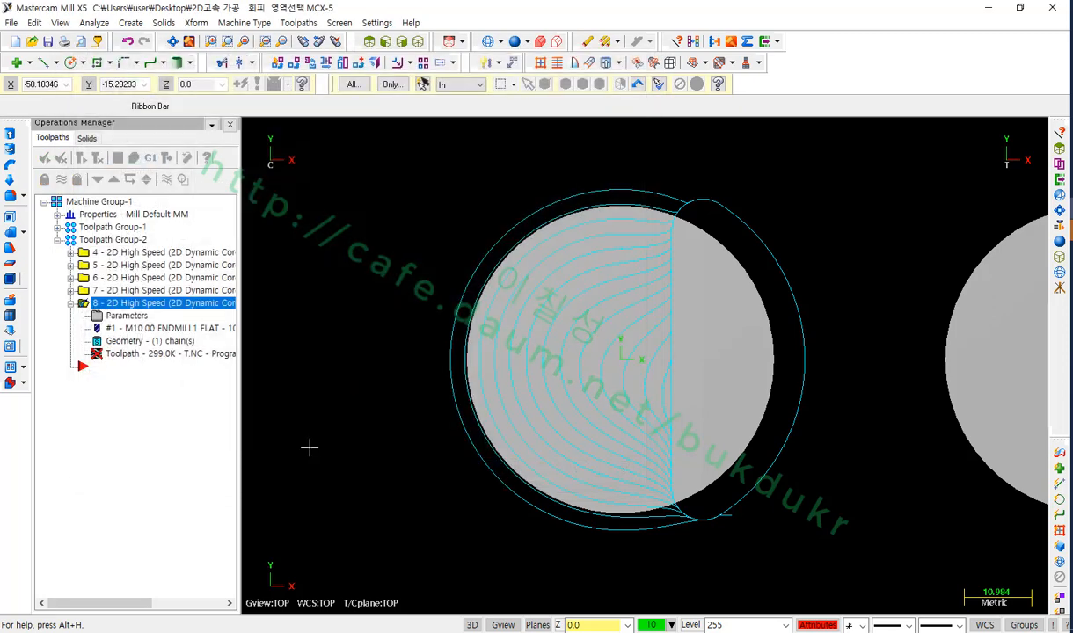
pyautogui.click(80, 158)
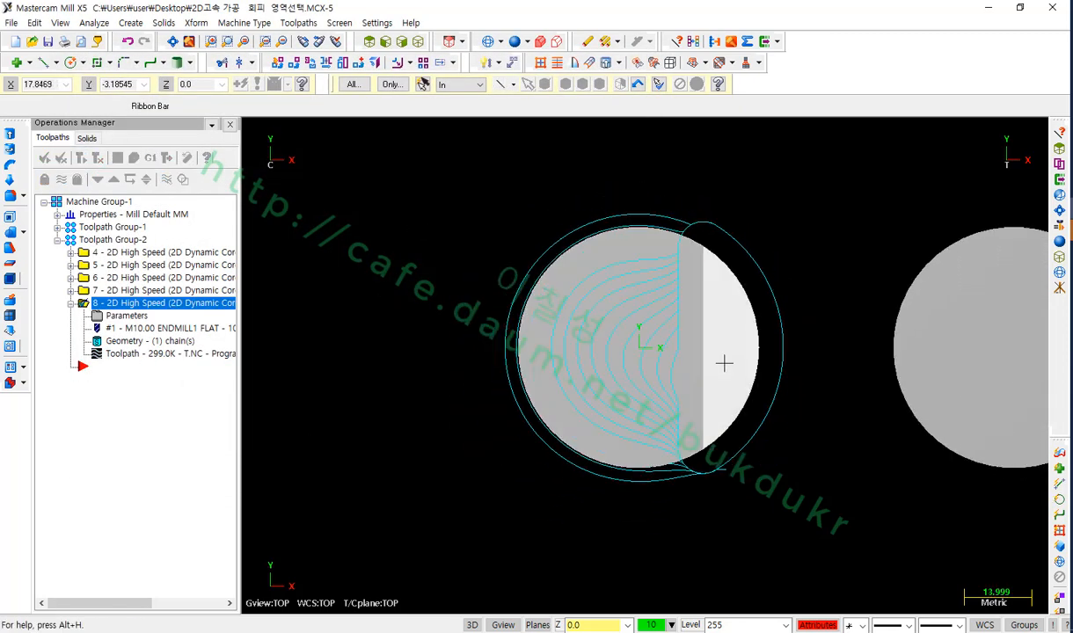
# Set operation 8's gap size distance to 90 and regenerate the toolpath
pyautogui.moveTo(729, 366); pyautogui.dragTo(719, 302, button='middle')
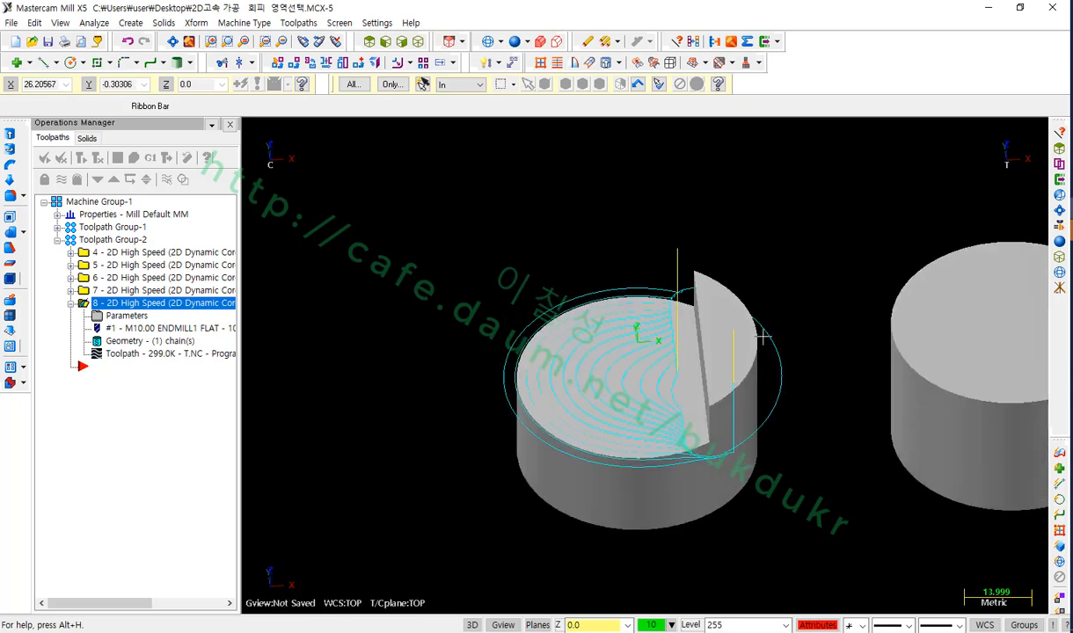
pyautogui.click(127, 316)
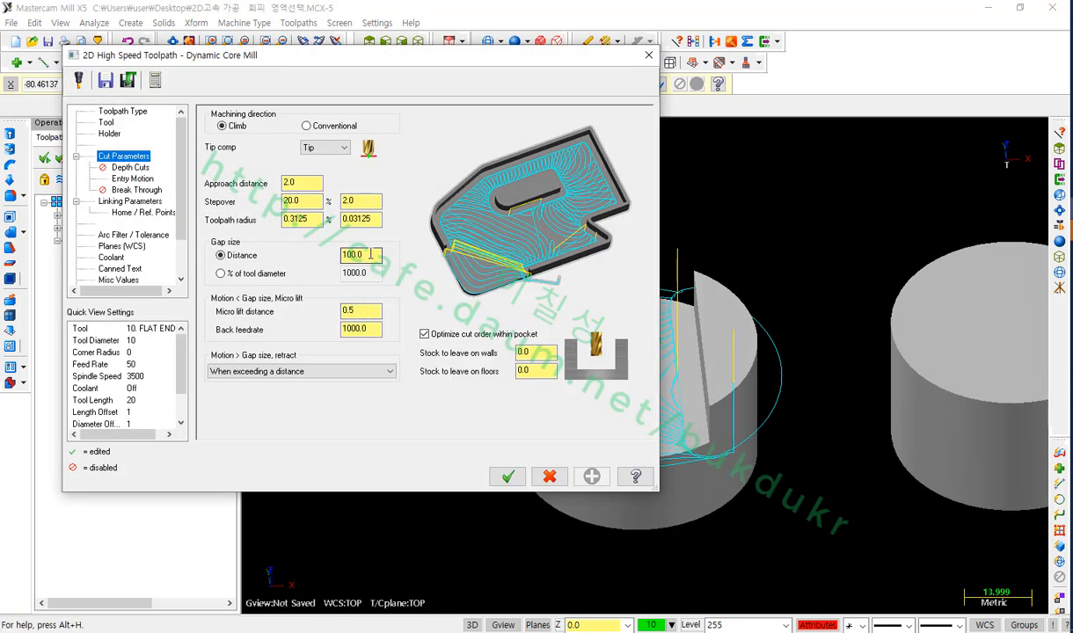
pyautogui.click(370, 254)
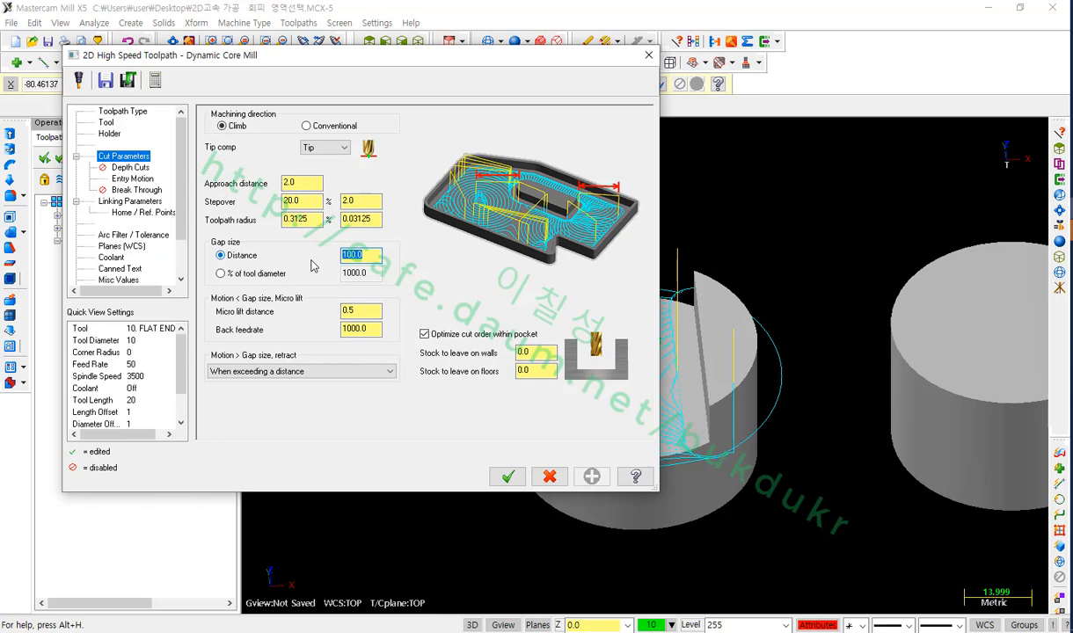
pyautogui.click(507, 476)
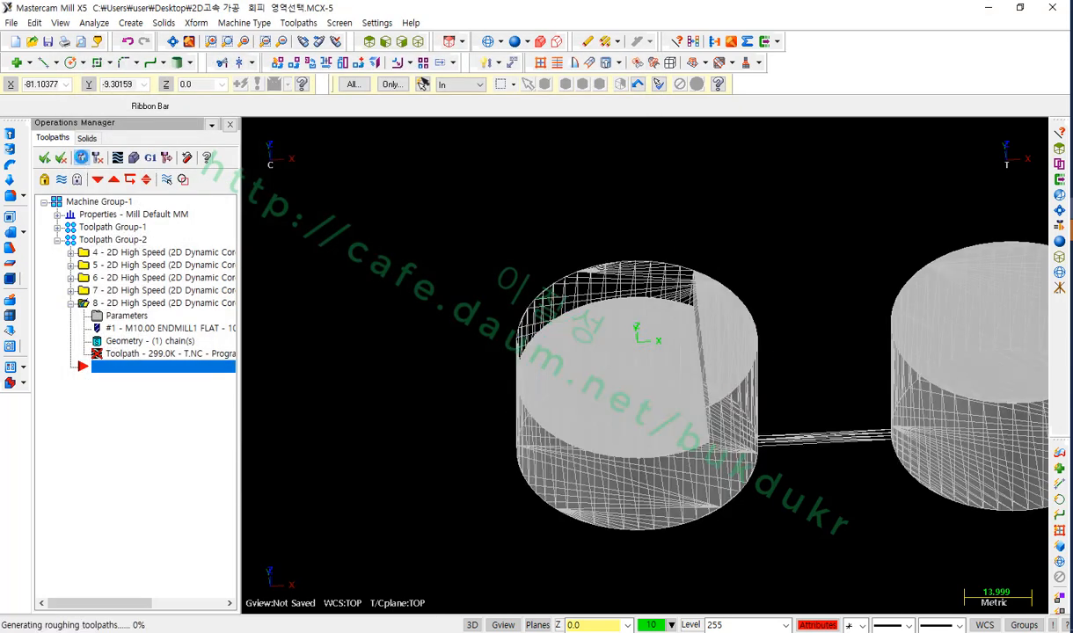
pyautogui.scroll(5, 727, 428)
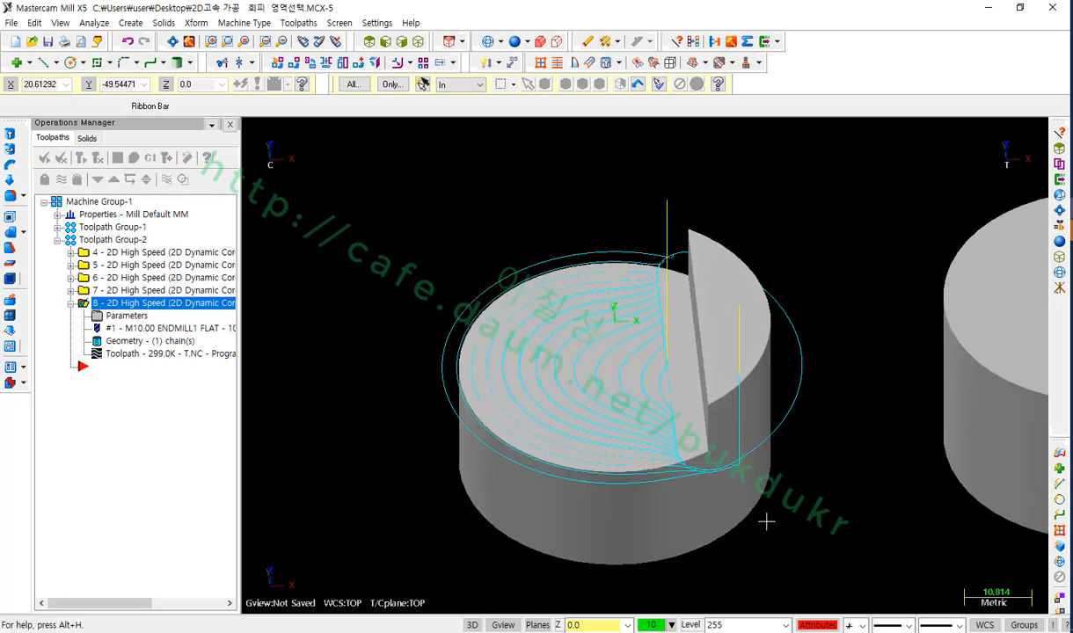
# Set operation 8's gap size distance to 70 and regenerate the toolpath
pyautogui.scroll(-5, 745, 437)
pyautogui.click(130, 314)
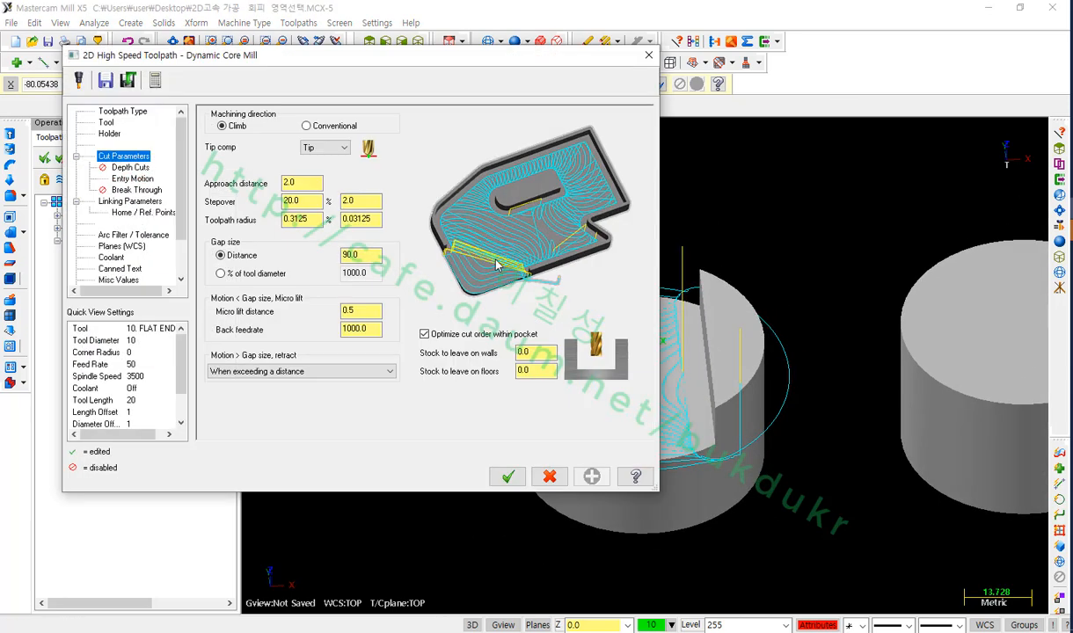
pyautogui.click(351, 255)
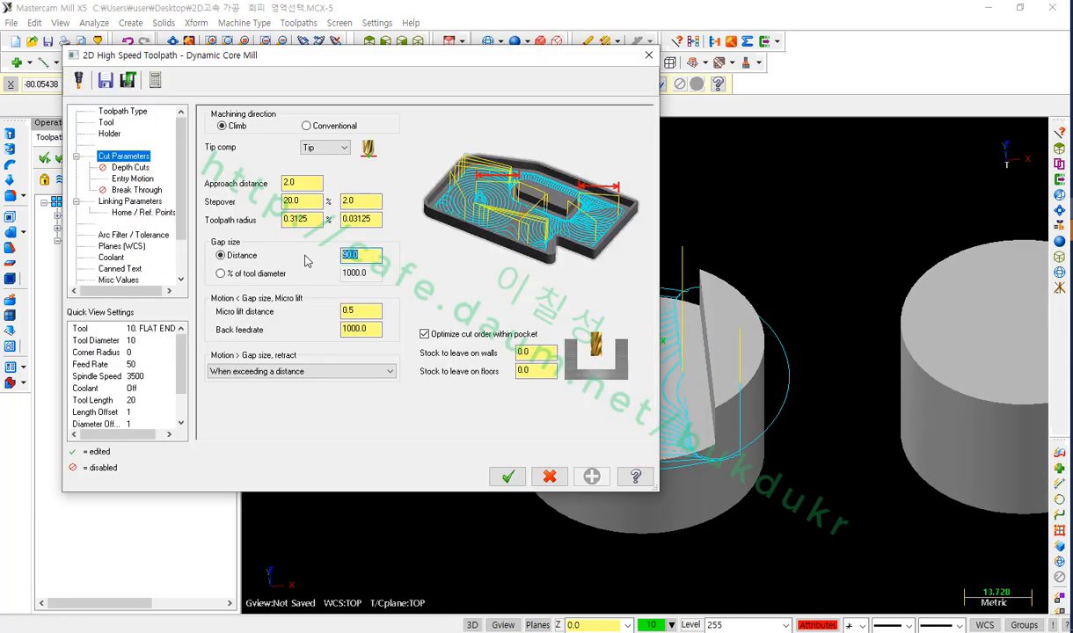
pyautogui.write('70')
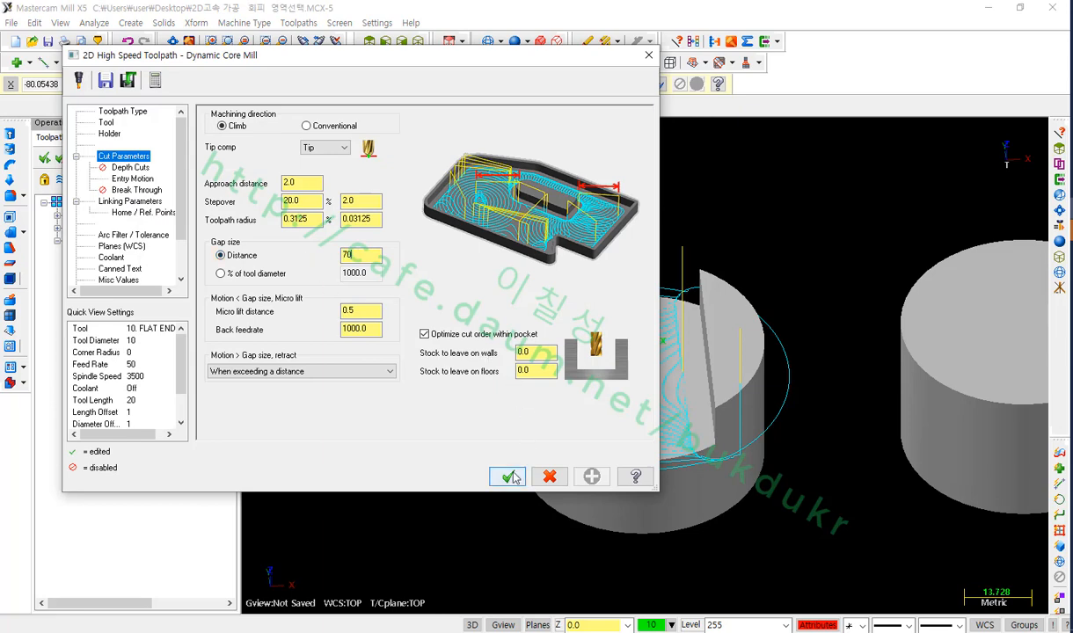
pyautogui.click(507, 476)
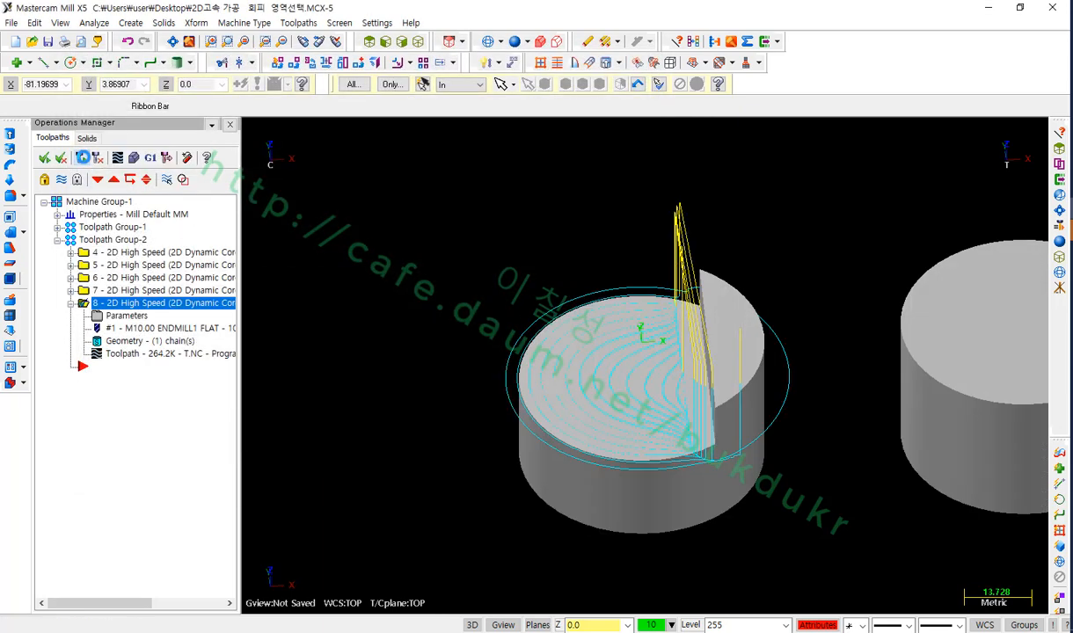
# Set operation 8's gap size distance to 65 and regenerate the toolpath
pyautogui.scroll(3, 720, 418)
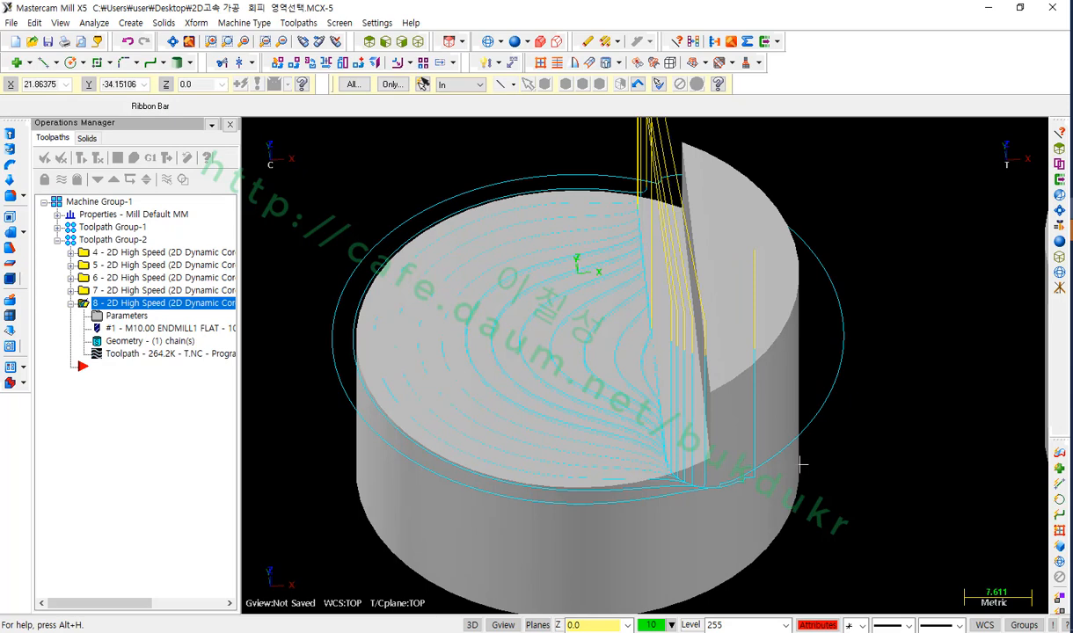
pyautogui.moveTo(765, 440); pyautogui.dragTo(845, 395, button='middle')
pyautogui.scroll(-1, 851, 397)
pyautogui.hotkey('alt', 't')
pyautogui.moveTo(711, 412); pyautogui.dragTo(807, 408, button='middle')
pyautogui.hotkey('alt', 't')
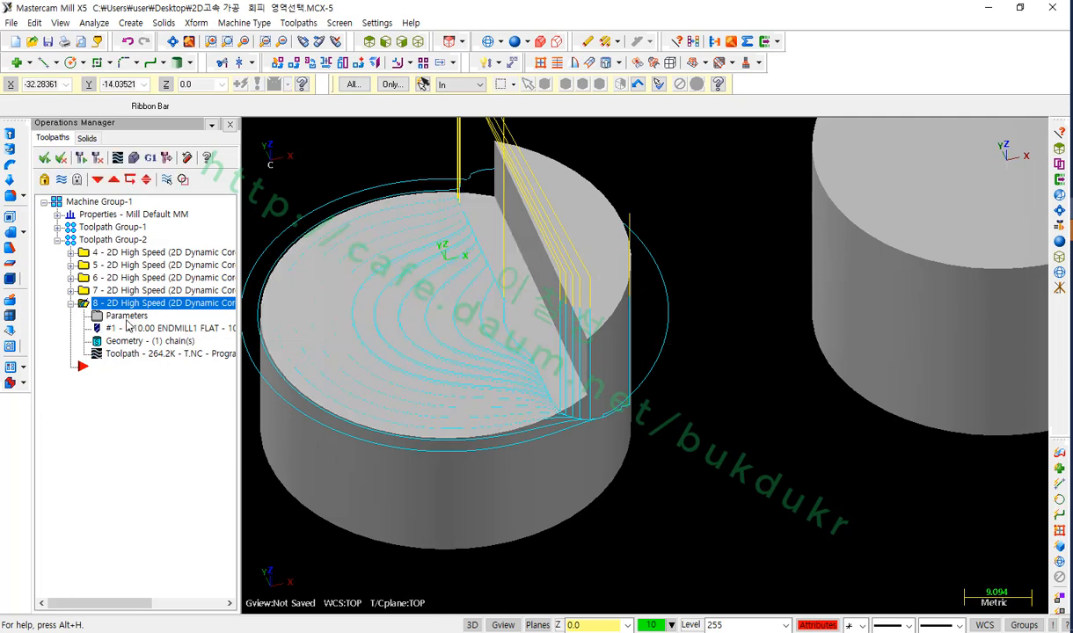
pyautogui.click(127, 315)
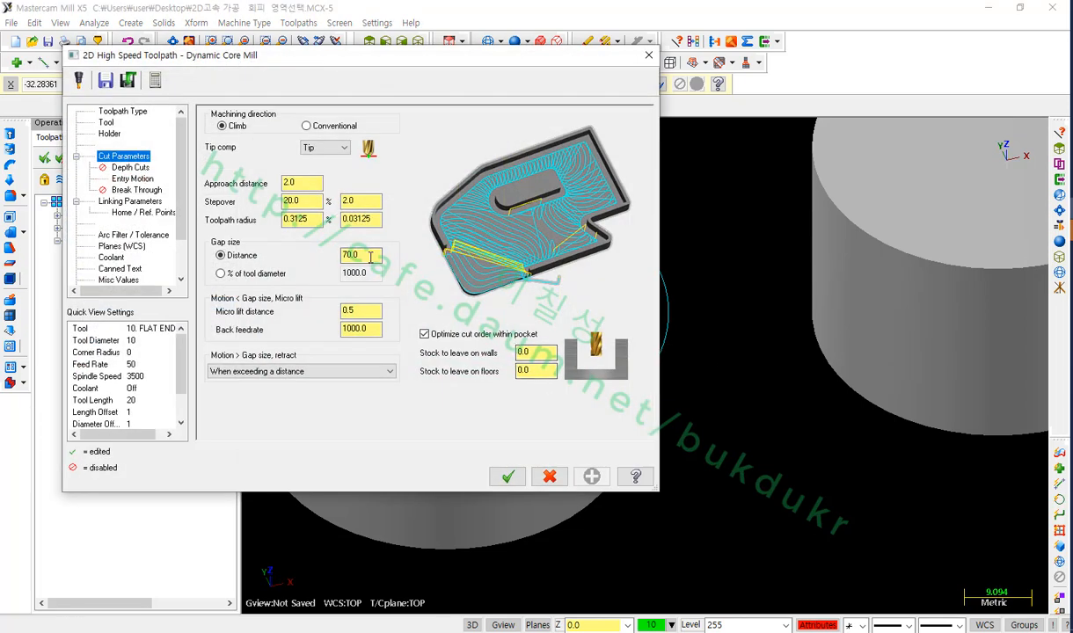
pyautogui.click(370, 256)
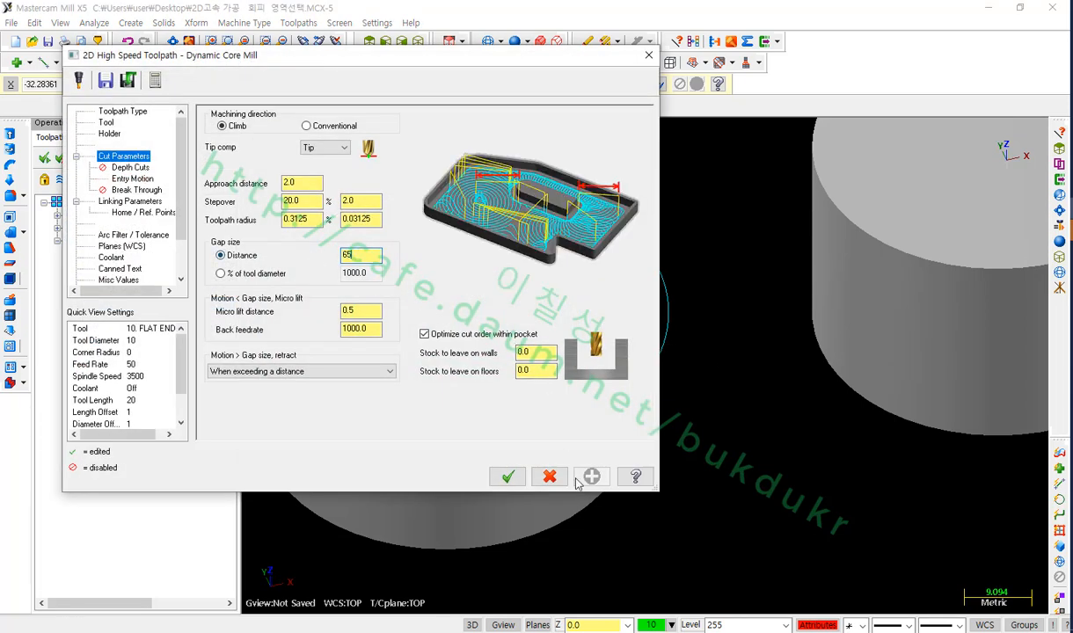
pyautogui.click(507, 476)
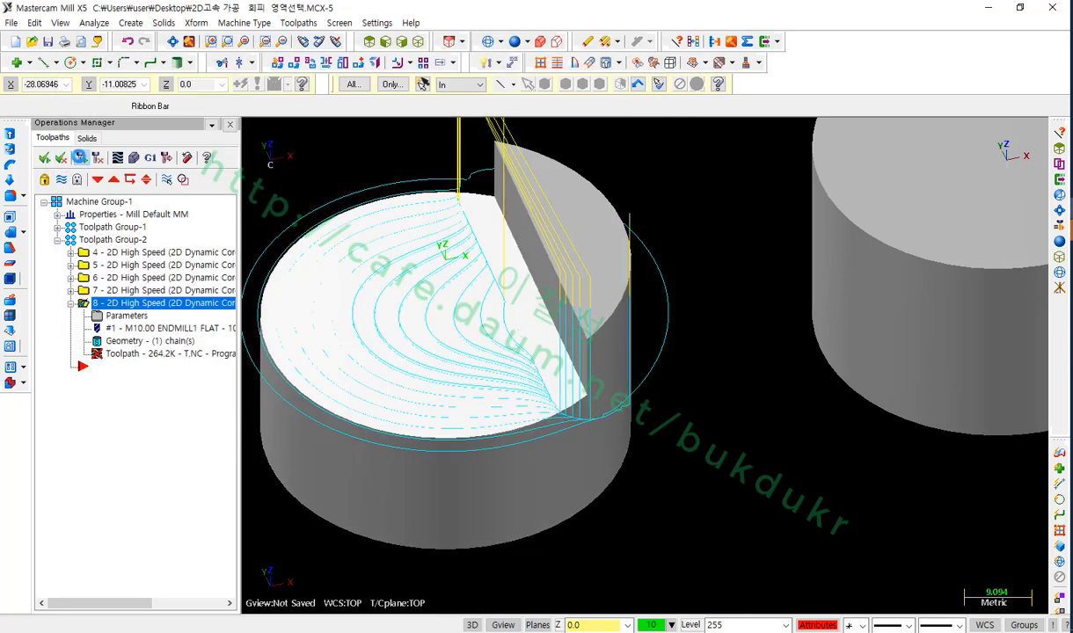
pyautogui.click(81, 159)
# Backplot operation 8 with rapid moves shown, advancing through the first pass and the retract to the start of the second pass
pyautogui.scroll(-3, 804, 419)
pyautogui.scroll(1, 573, 348)
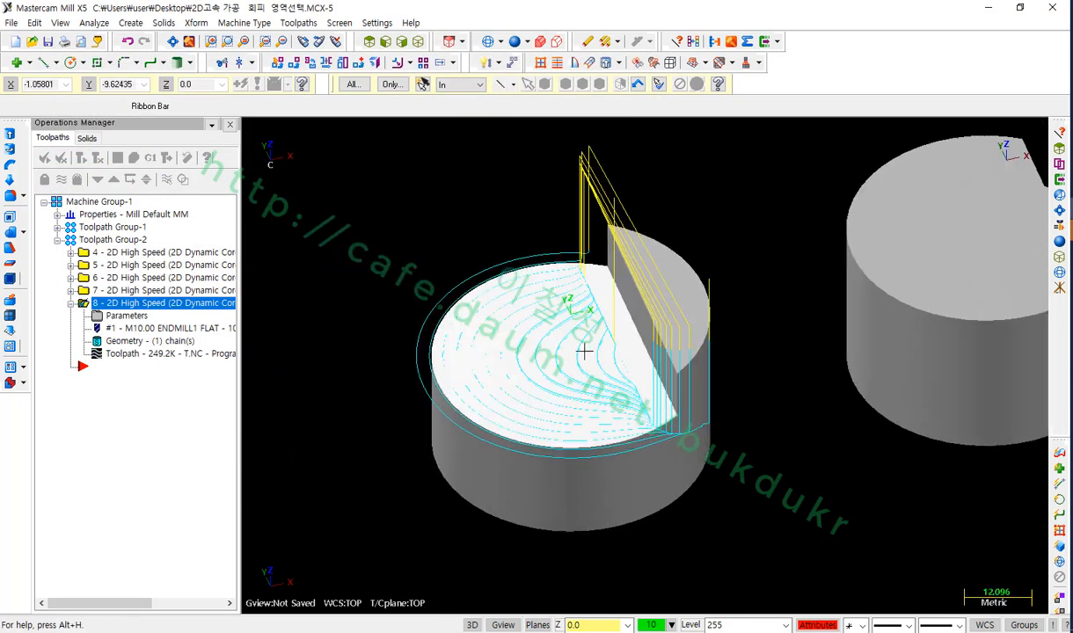
pyautogui.hotkey('alt', 't')
pyautogui.moveTo(647, 414); pyautogui.dragTo(688, 433, button='middle')
pyautogui.scroll(2, 562, 305)
pyautogui.scroll(2, 484, 297)
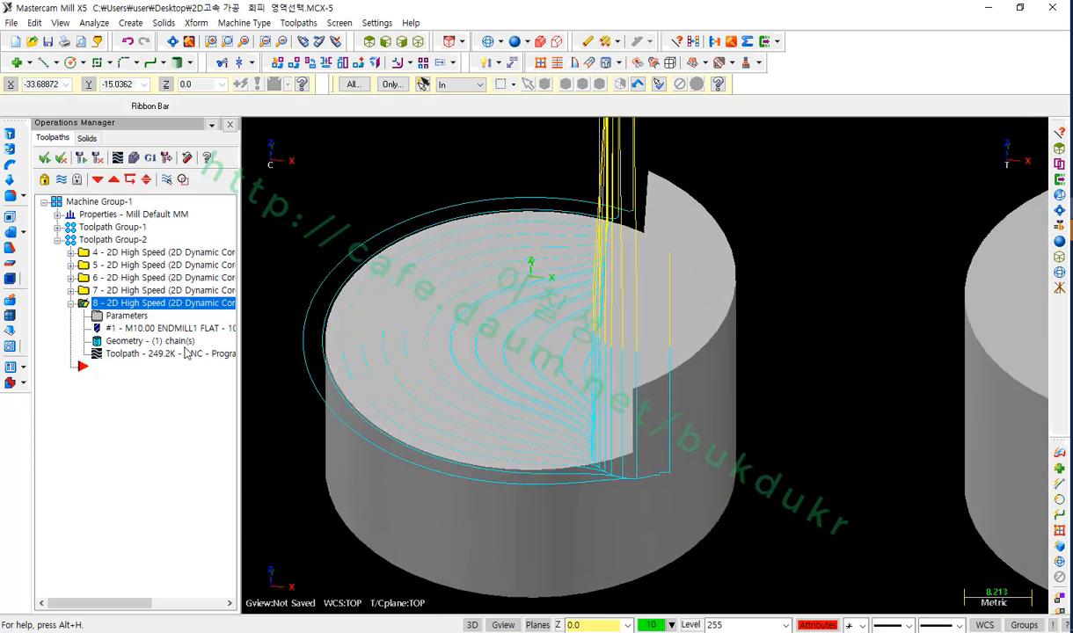
pyautogui.click(187, 353)
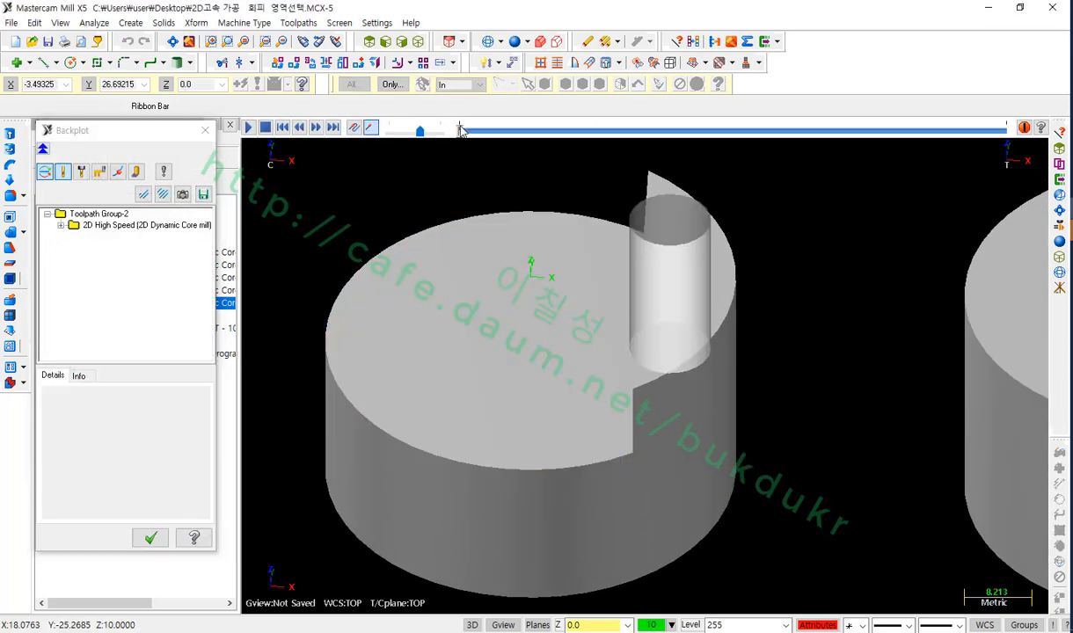
pyautogui.moveTo(461, 128); pyautogui.dragTo(505, 130)
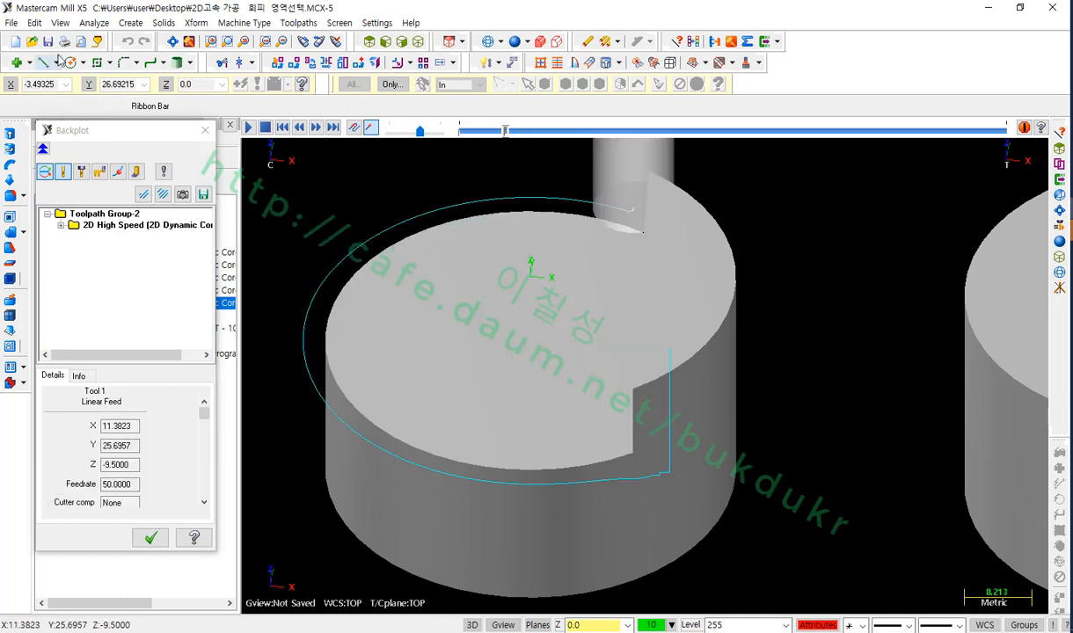
pyautogui.scroll(-1, 580, 354)
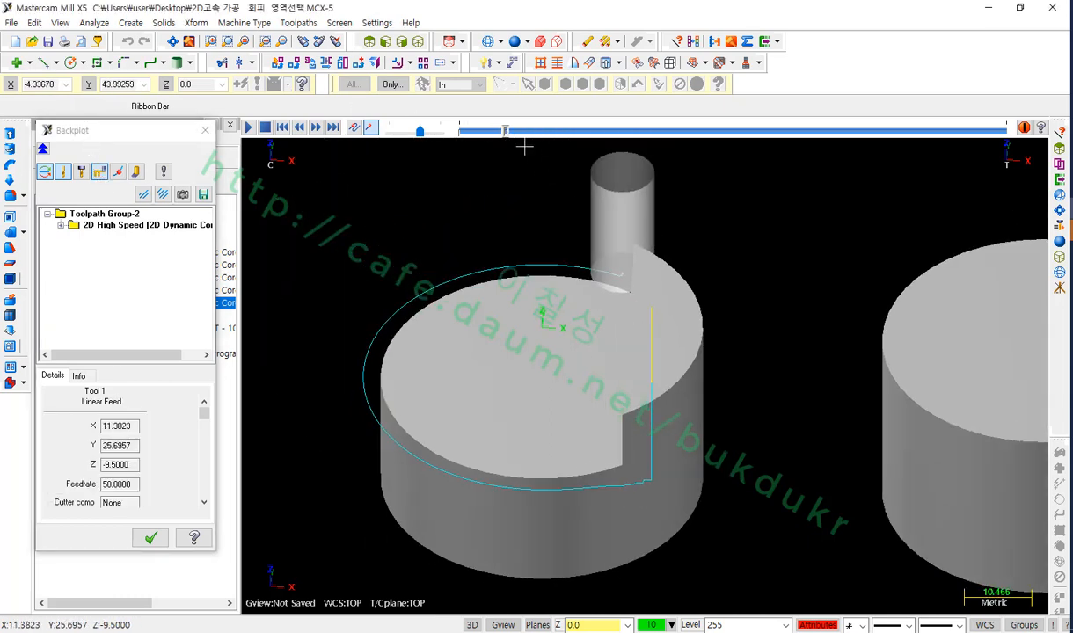
pyautogui.moveTo(507, 131); pyautogui.dragTo(508, 130)
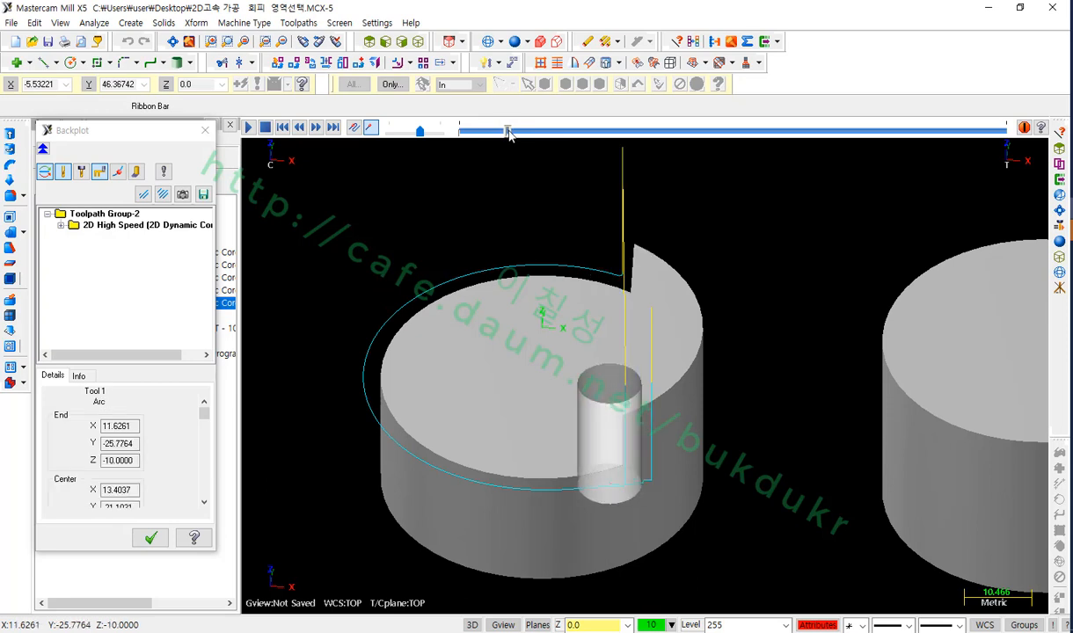
pyautogui.scroll(3, 711, 510)
pyautogui.scroll(-2, 711, 513)
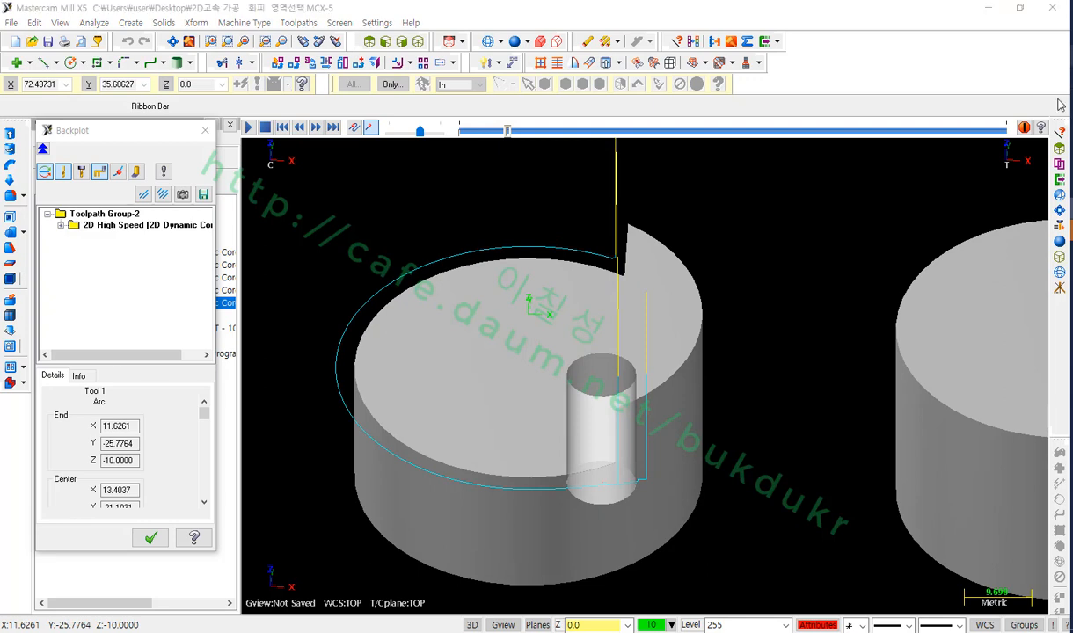
pyautogui.moveTo(613, 252)
pyautogui.mouseDown()
pyautogui.moveTo(514, 236)
pyautogui.moveTo(363, 286)
pyautogui.moveTo(369, 398)
pyautogui.mouseUp()
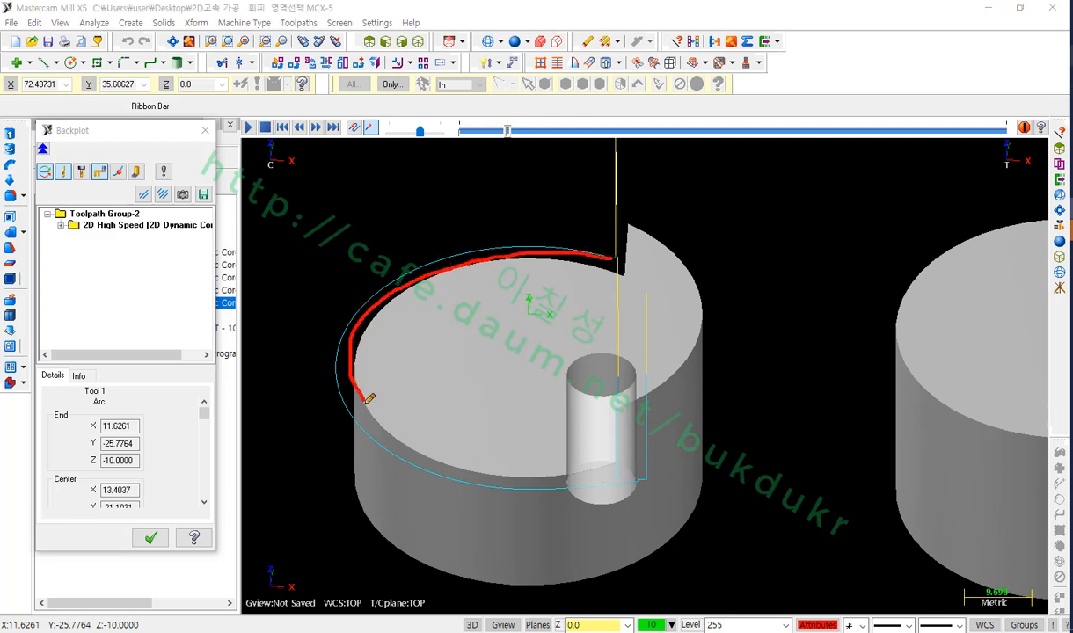
pyautogui.moveTo(427, 455); pyautogui.dragTo(560, 485)
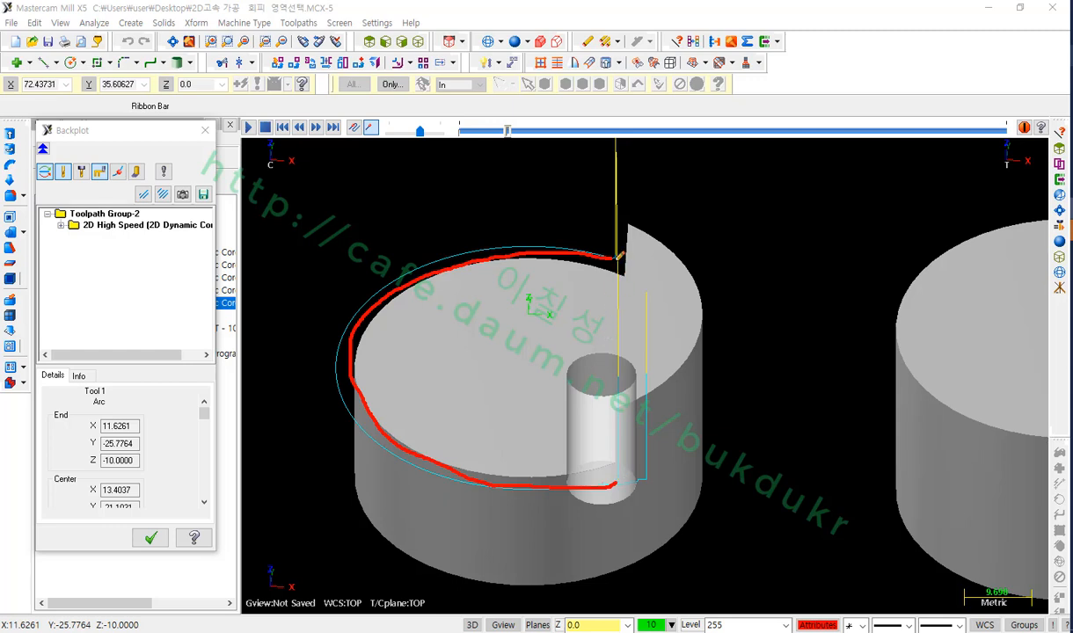
pyautogui.moveTo(618, 254); pyautogui.dragTo(455, 254)
pyautogui.moveTo(357, 325)
pyautogui.mouseDown()
pyautogui.moveTo(387, 420)
pyautogui.moveTo(598, 485)
pyautogui.mouseUp()
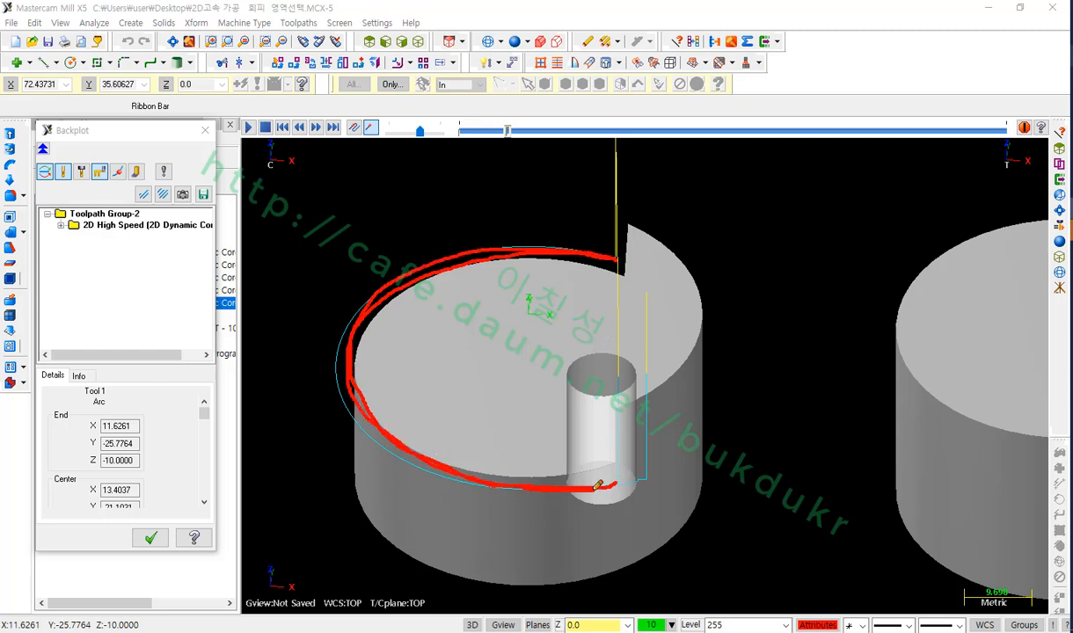
pyautogui.moveTo(626, 276); pyautogui.dragTo(623, 145)
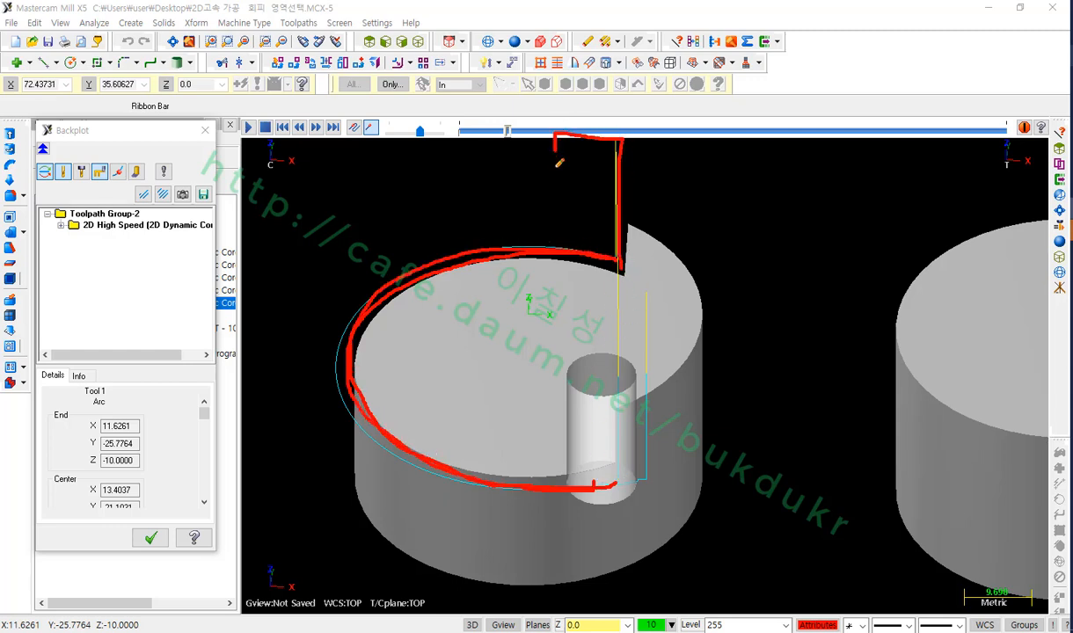
pyautogui.moveTo(559, 163); pyautogui.dragTo(597, 452)
pyautogui.rightClick(800, 302)
pyautogui.click(817, 438)
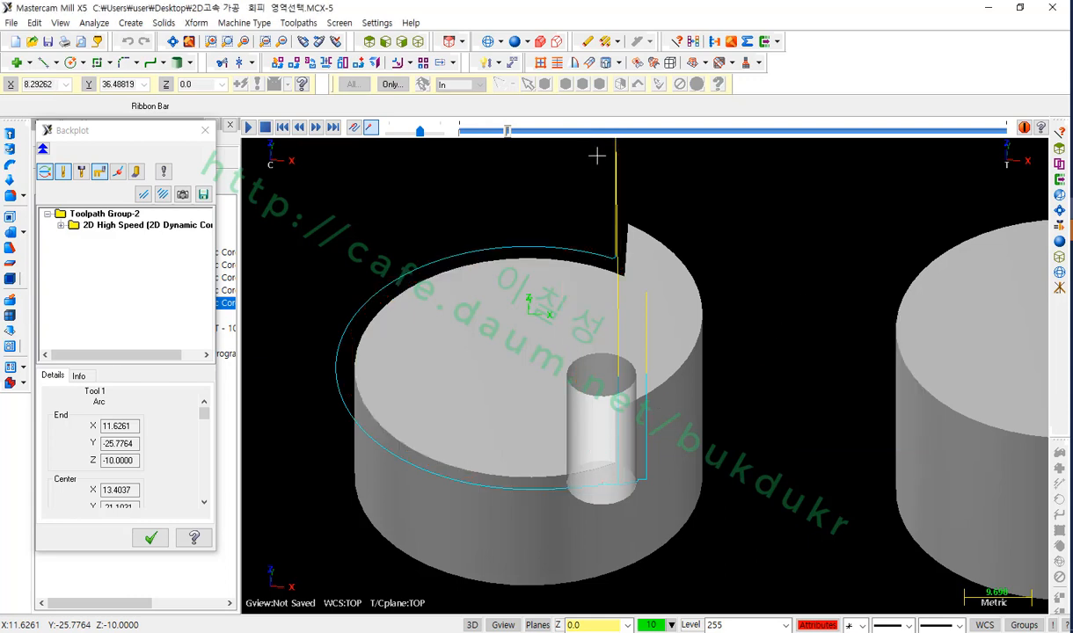
# Advance operation 8's backplot through the successive passes and examine the retract moves linking them across the raised step
pyautogui.moveTo(506, 130)
pyautogui.mouseDown()
pyautogui.moveTo(493, 131)
pyautogui.moveTo(625, 132)
pyautogui.moveTo(682, 155)
pyautogui.moveTo(749, 157)
pyautogui.mouseUp()
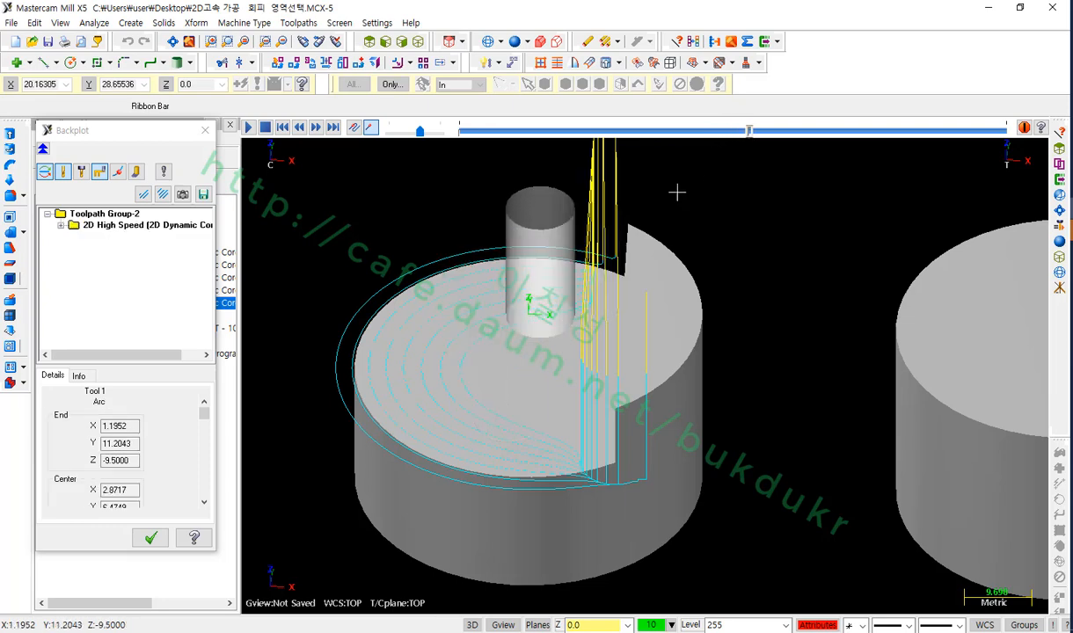
pyautogui.scroll(2, 514, 301)
pyautogui.moveTo(574, 407); pyautogui.dragTo(476, 422, button='middle')
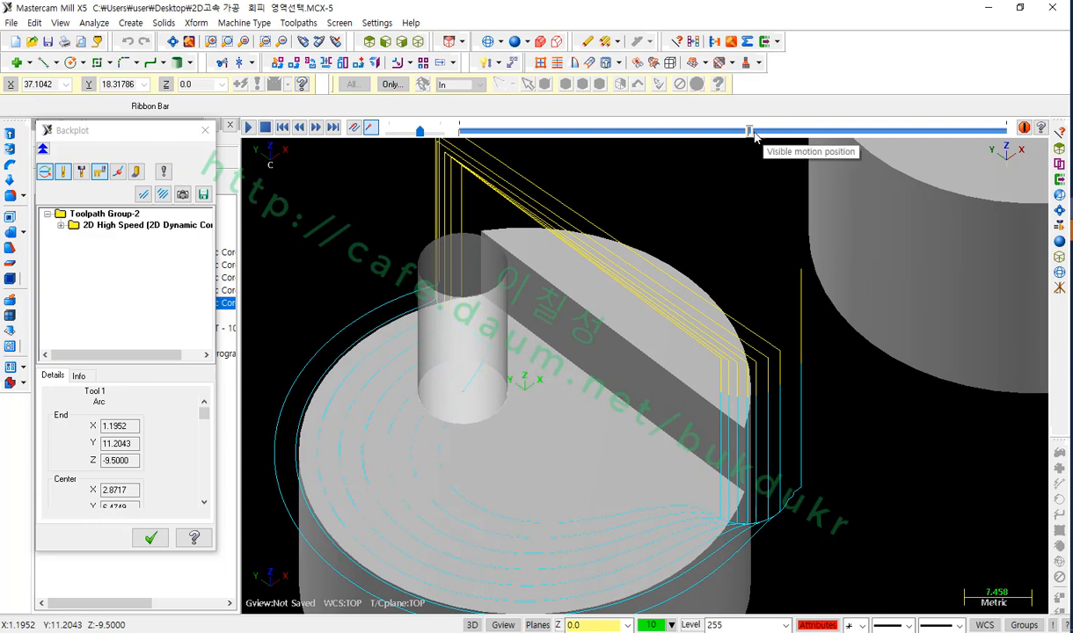
pyautogui.scroll(-2, 461, 509)
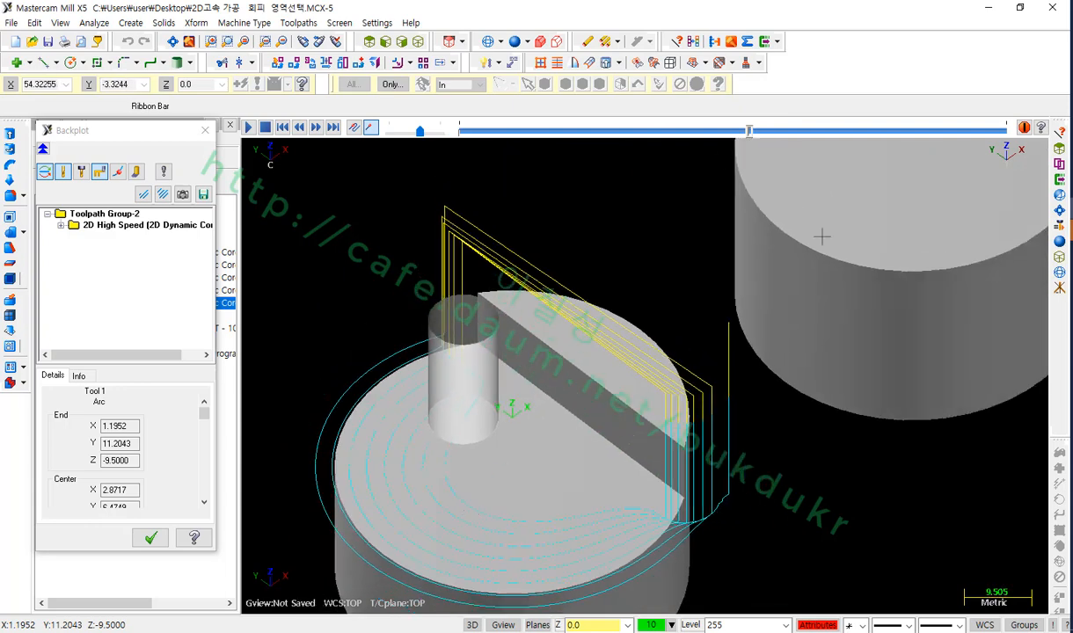
pyautogui.moveTo(492, 373)
pyautogui.mouseDown()
pyautogui.moveTo(439, 453)
pyautogui.moveTo(530, 530)
pyautogui.moveTo(613, 517)
pyautogui.mouseUp()
pyautogui.moveTo(470, 300)
pyautogui.mouseDown()
pyautogui.moveTo(655, 281)
pyautogui.moveTo(710, 442)
pyautogui.mouseUp()
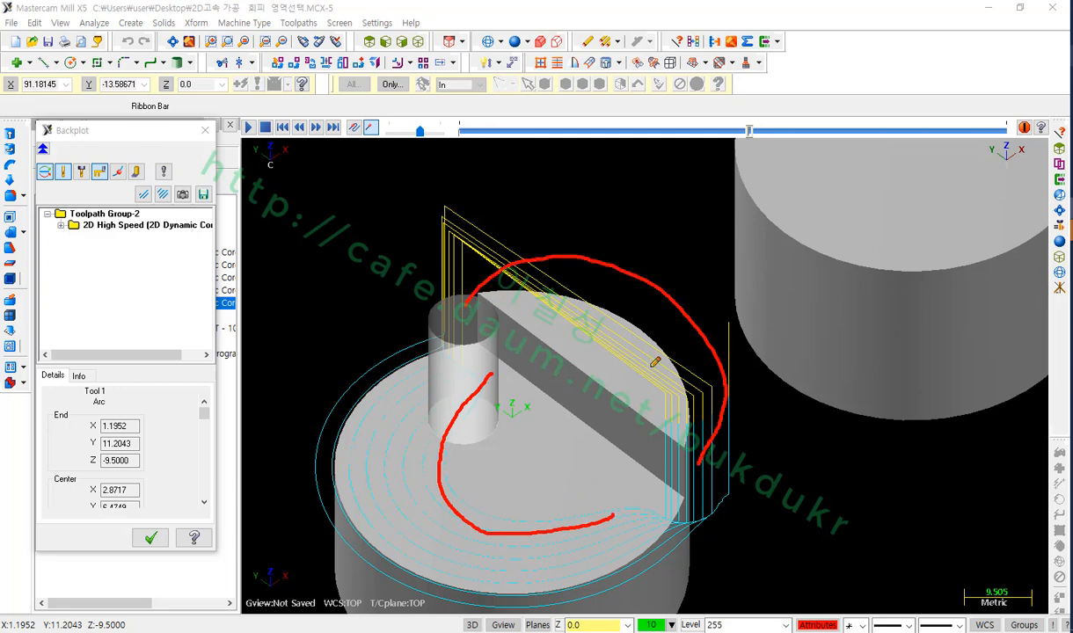
pyautogui.moveTo(470, 367)
pyautogui.mouseDown()
pyautogui.moveTo(437, 506)
pyautogui.moveTo(510, 531)
pyautogui.mouseUp()
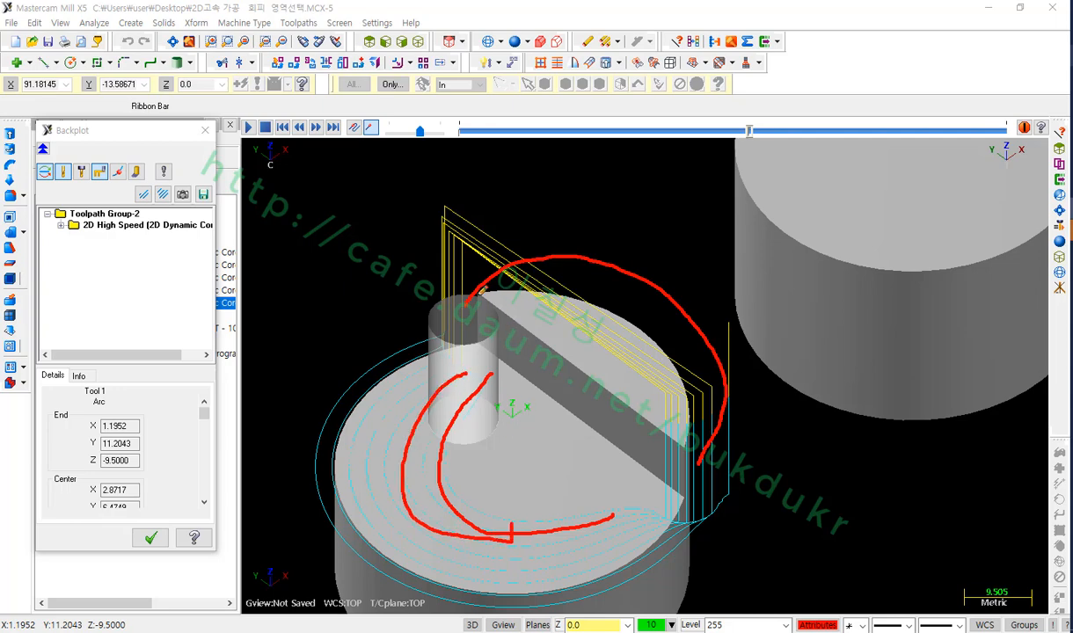
pyautogui.moveTo(450, 290)
pyautogui.mouseDown()
pyautogui.moveTo(629, 209)
pyautogui.moveTo(717, 461)
pyautogui.mouseUp()
pyautogui.moveTo(461, 378)
pyautogui.mouseDown()
pyautogui.moveTo(439, 508)
pyautogui.moveTo(550, 505)
pyautogui.mouseUp()
pyautogui.moveTo(480, 254)
pyautogui.mouseDown()
pyautogui.moveTo(619, 211)
pyautogui.moveTo(717, 400)
pyautogui.mouseUp()
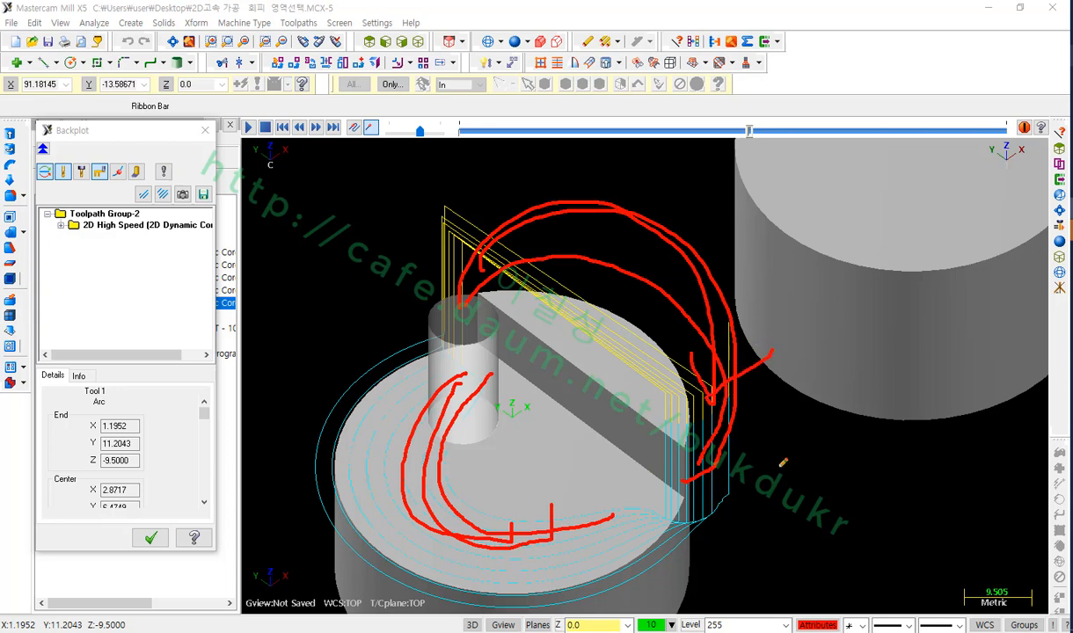
pyautogui.moveTo(683, 525)
pyautogui.mouseDown()
pyautogui.moveTo(701, 386)
pyautogui.moveTo(704, 541)
pyautogui.mouseUp()
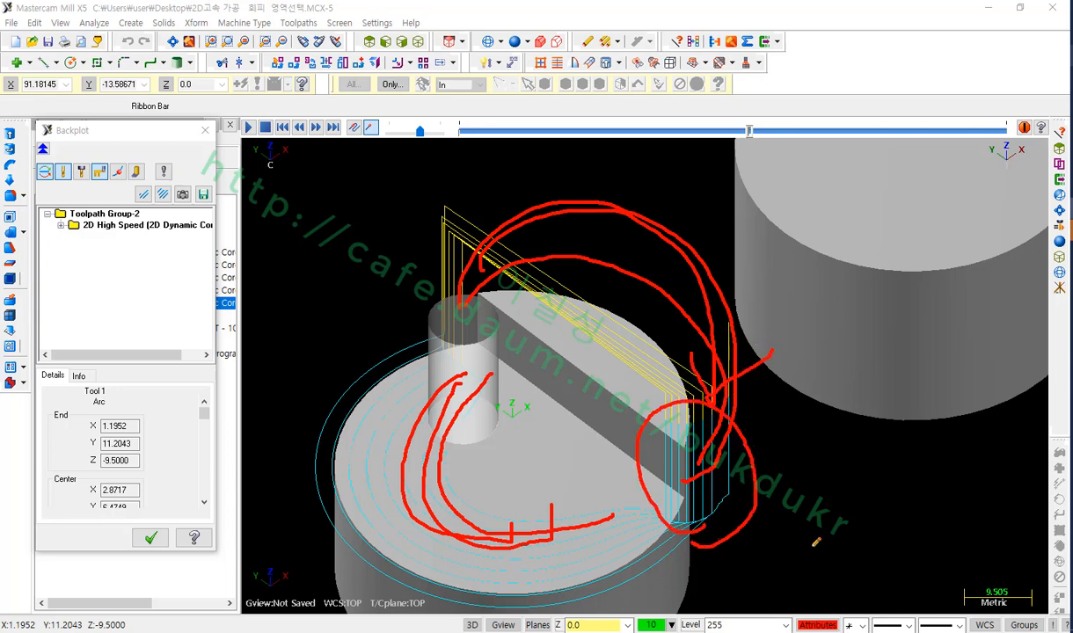
pyautogui.moveTo(684, 413); pyautogui.dragTo(682, 481)
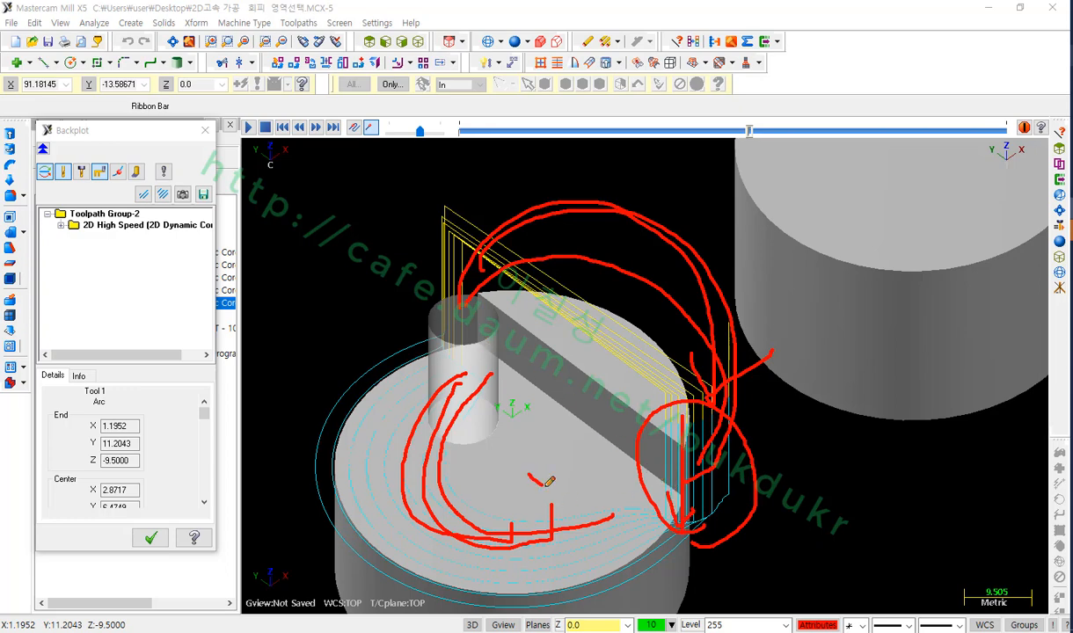
pyautogui.moveTo(549, 481); pyautogui.dragTo(544, 467)
pyautogui.rightClick(818, 425)
pyautogui.click(870, 553)
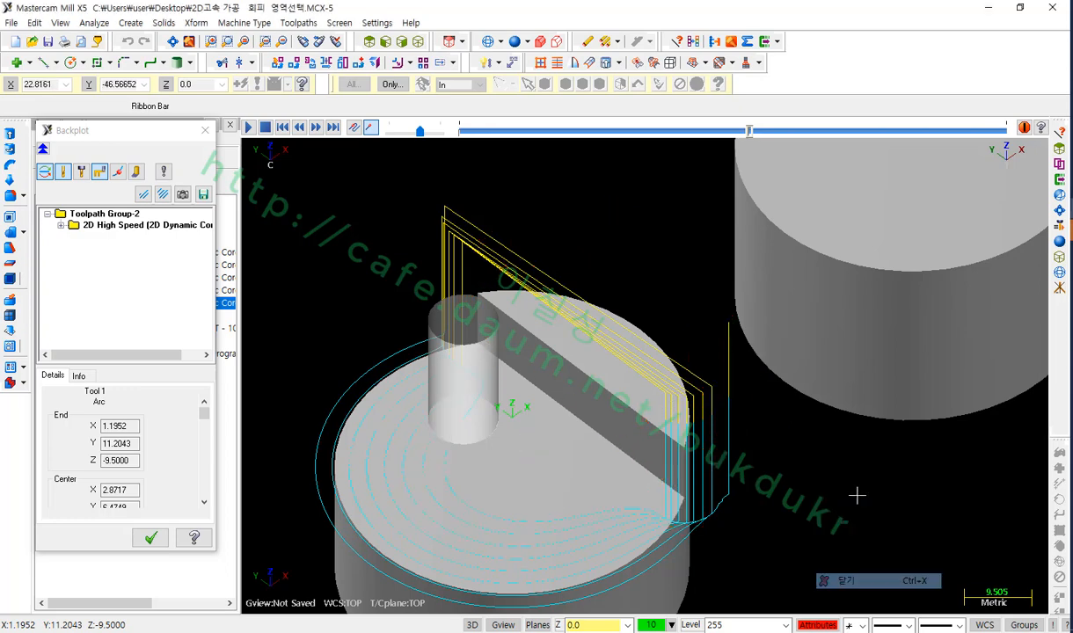
# Close the backplot, set operation 8's retract for motion larger than the gap size to Never, and regenerate the toolpath
pyautogui.click(205, 130)
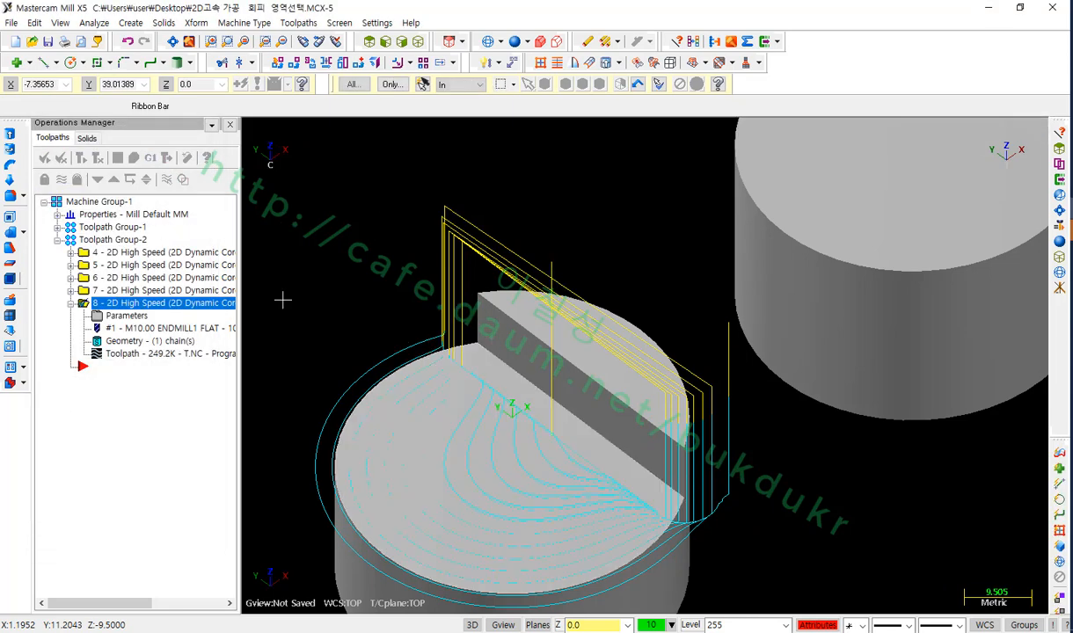
pyautogui.click(132, 315)
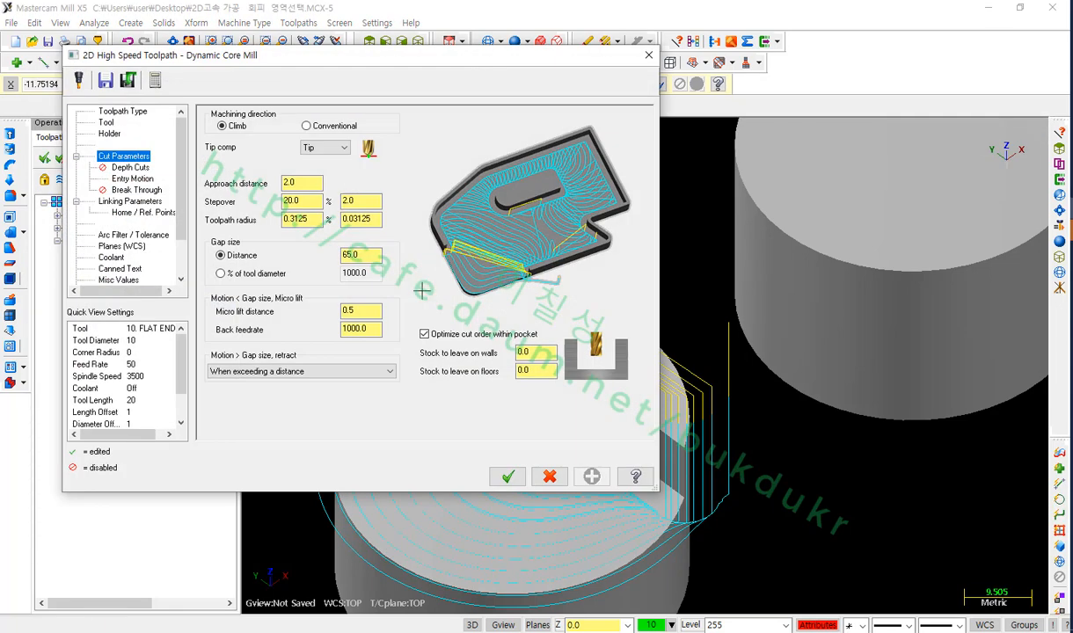
pyautogui.click(290, 371)
pyautogui.click(290, 382)
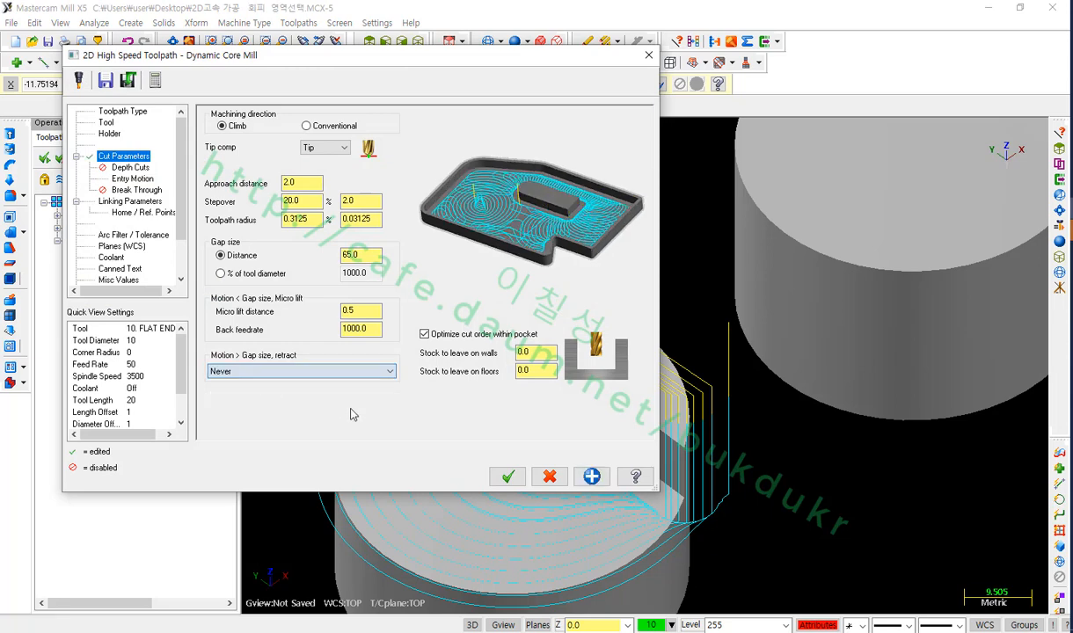
pyautogui.click(507, 476)
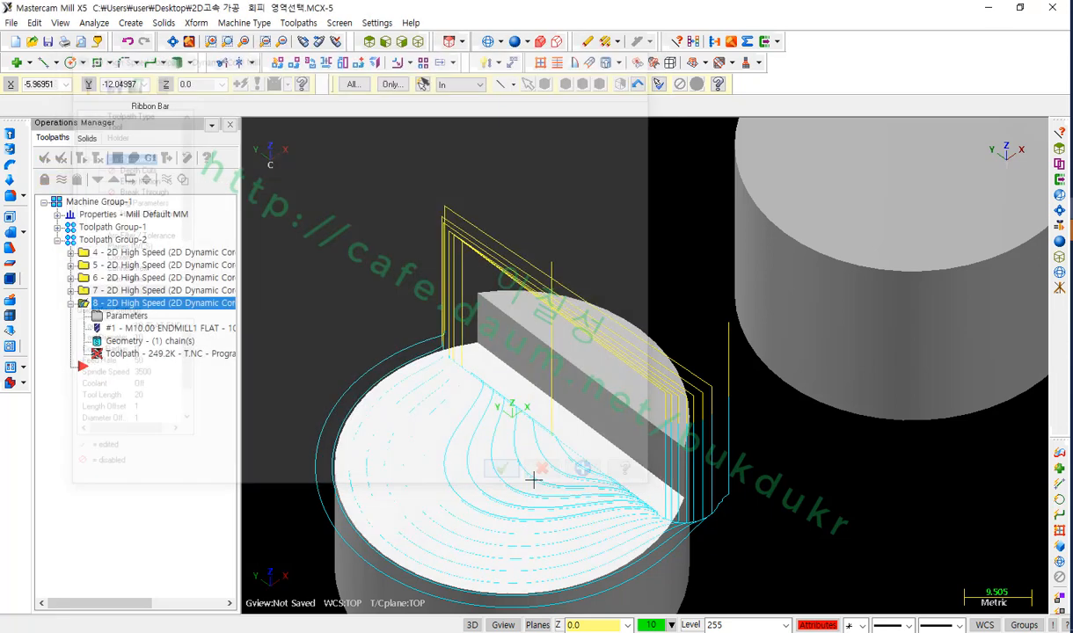
pyautogui.click(80, 159)
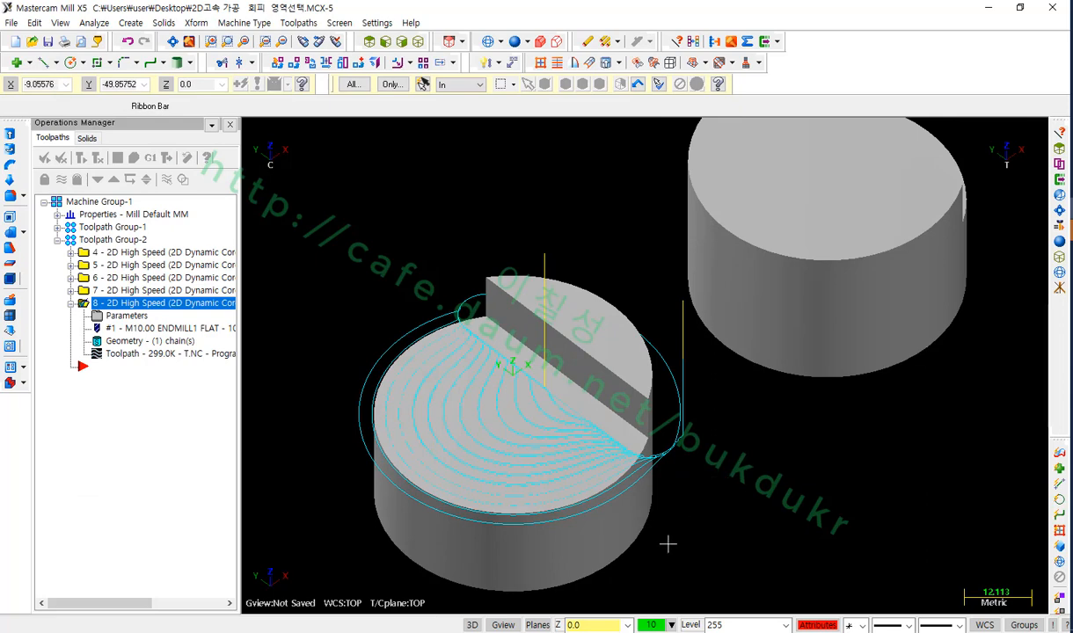
# Examine how operation 8's regenerated linking move travels around the raised step between cutting passes
pyautogui.hotkey('alt', 't')
pyautogui.moveTo(658, 541); pyautogui.dragTo(761, 539, button='middle')
pyautogui.hotkey('alt', 't')
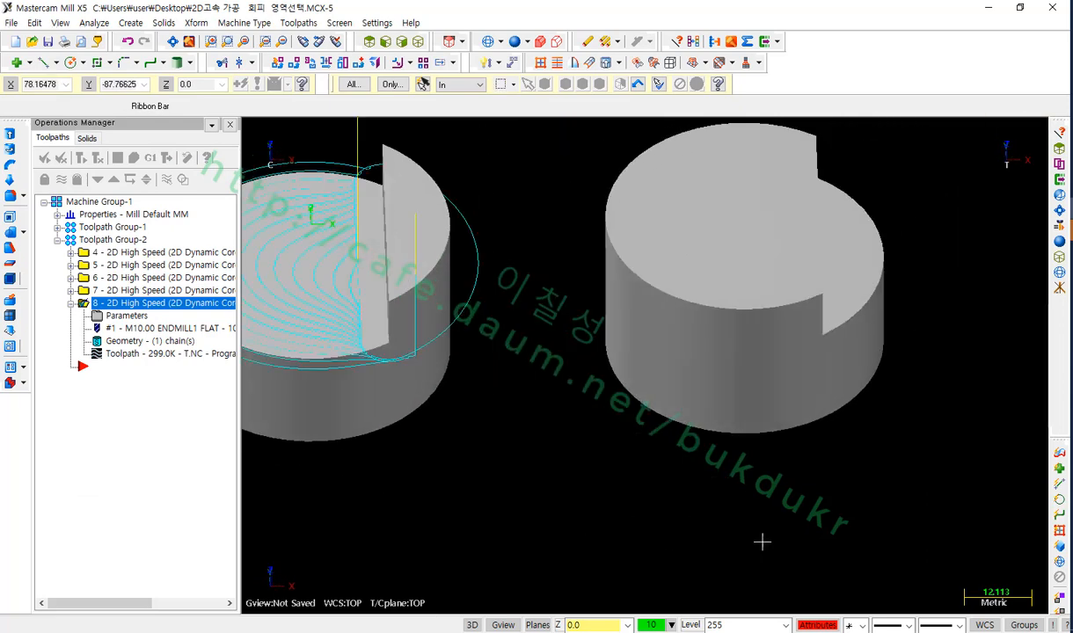
pyautogui.scroll(-2, 761, 539)
pyautogui.scroll(5, 479, 275)
pyautogui.scroll(-1, 572, 323)
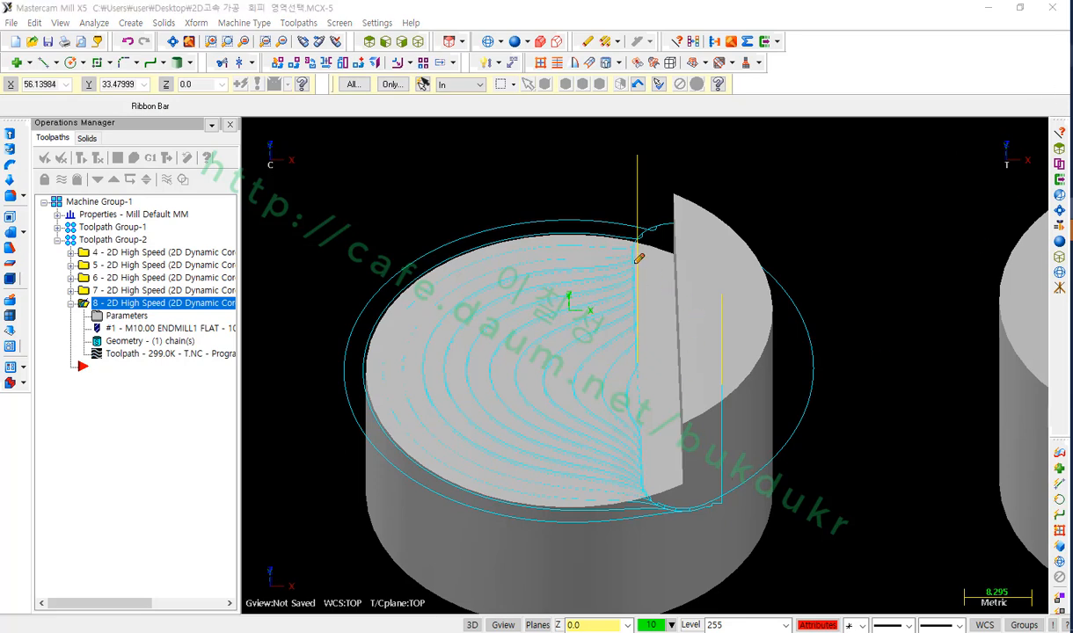
pyautogui.moveTo(639, 258)
pyautogui.mouseDown()
pyautogui.moveTo(708, 230)
pyautogui.moveTo(807, 400)
pyautogui.moveTo(665, 505)
pyautogui.mouseUp()
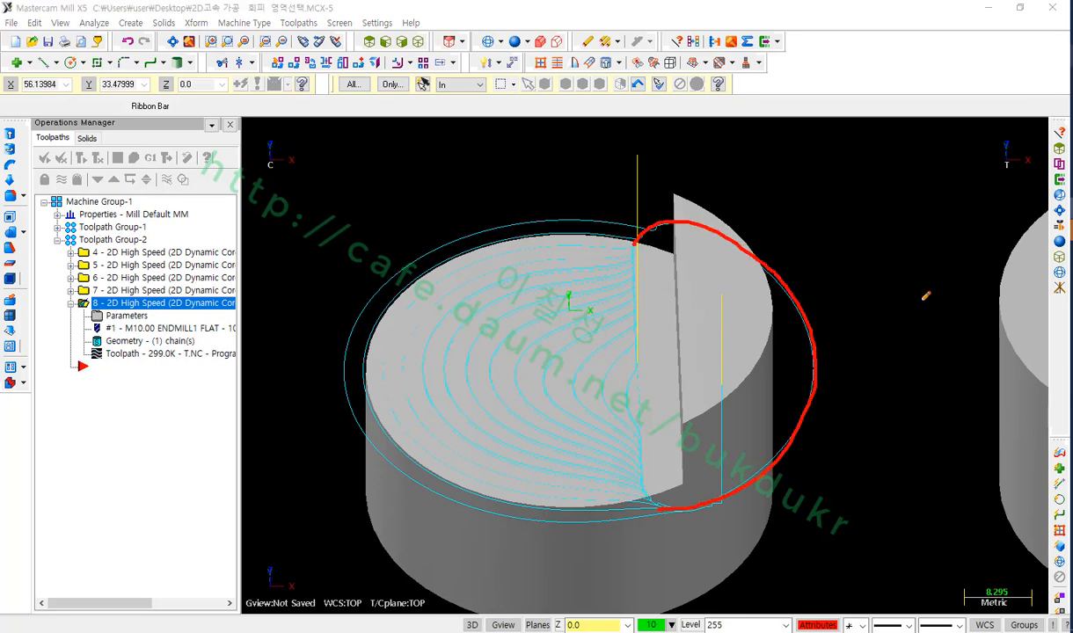
pyautogui.rightClick(925, 295)
pyautogui.click(893, 431)
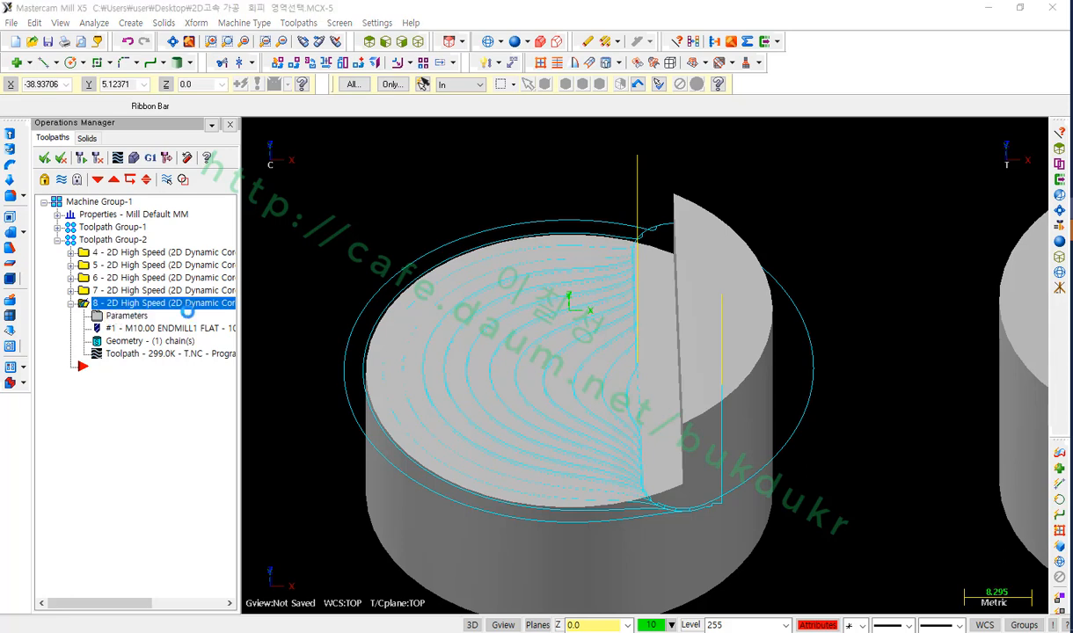
# Set operation 8's gap size distance to 100 and regenerate the toolpath
pyautogui.click(127, 315)
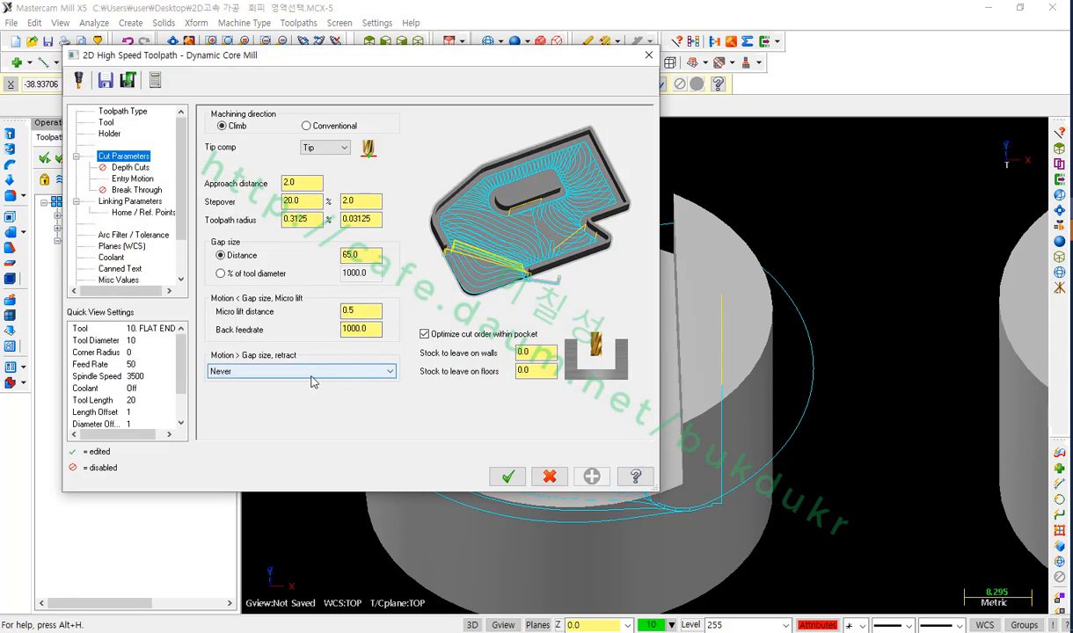
pyautogui.click(349, 254)
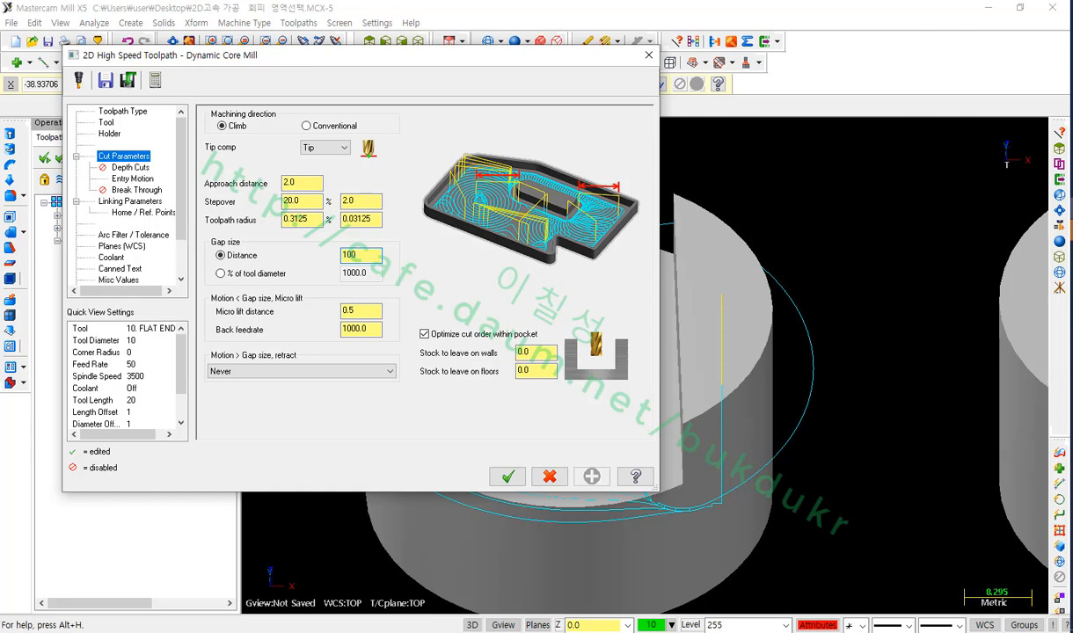
pyautogui.click(507, 476)
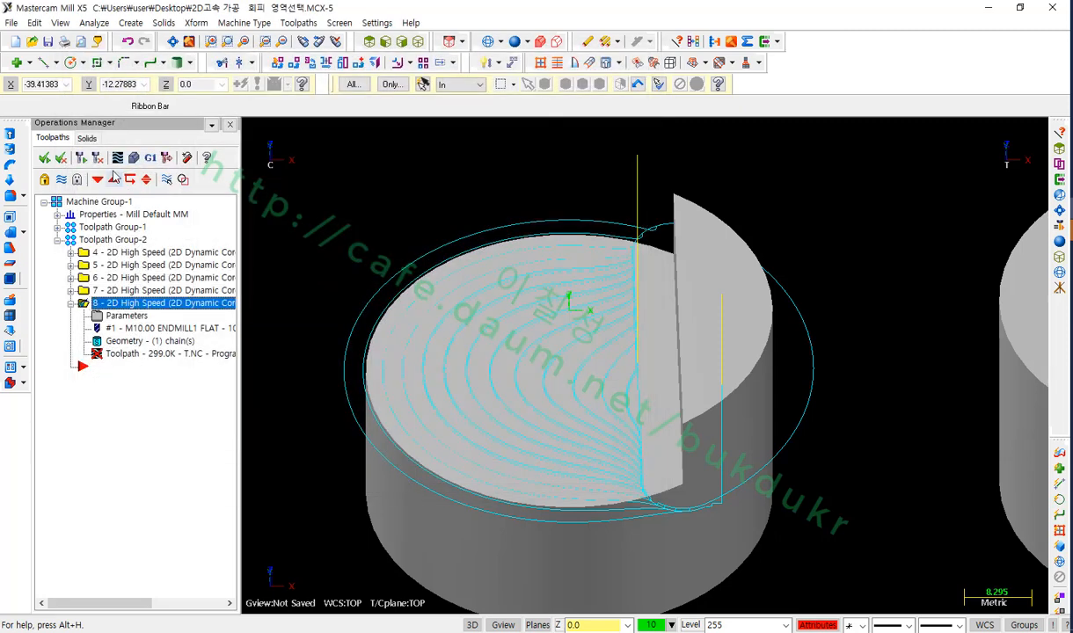
pyautogui.click(81, 160)
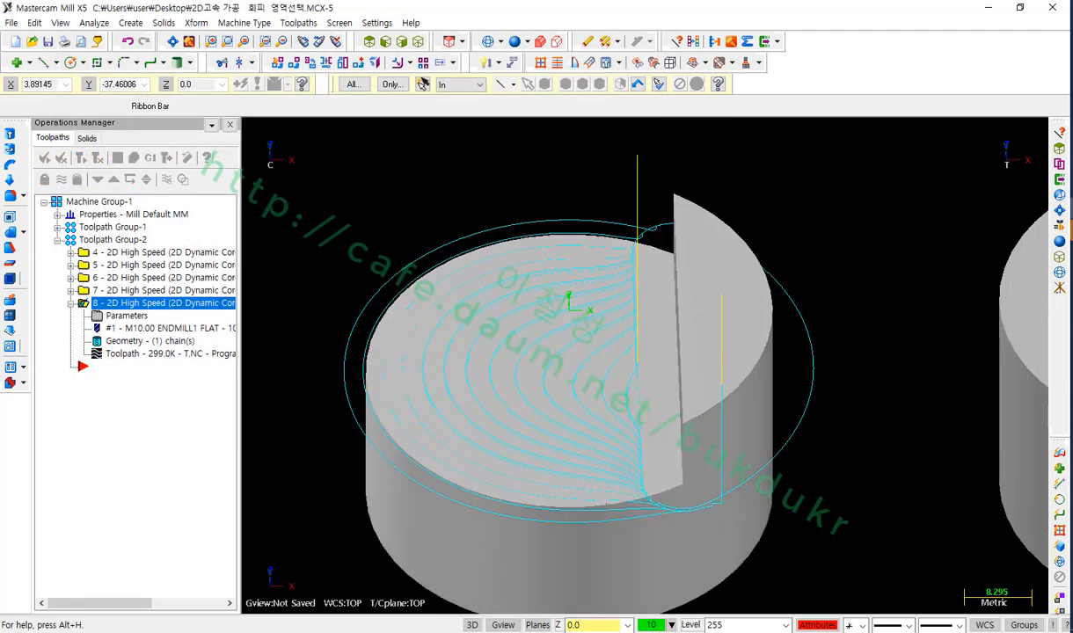
pyautogui.scroll(2, 703, 508)
# Switch operation 8's gap size to a percentage of tool diameter and regenerate the toolpath
pyautogui.click(125, 315)
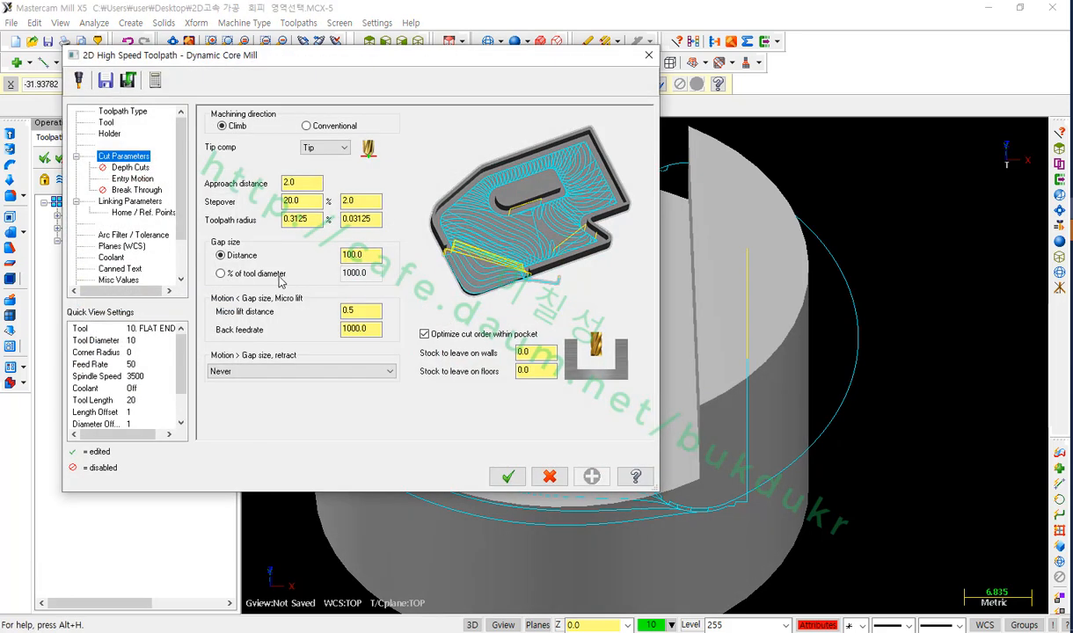
pyautogui.click(277, 276)
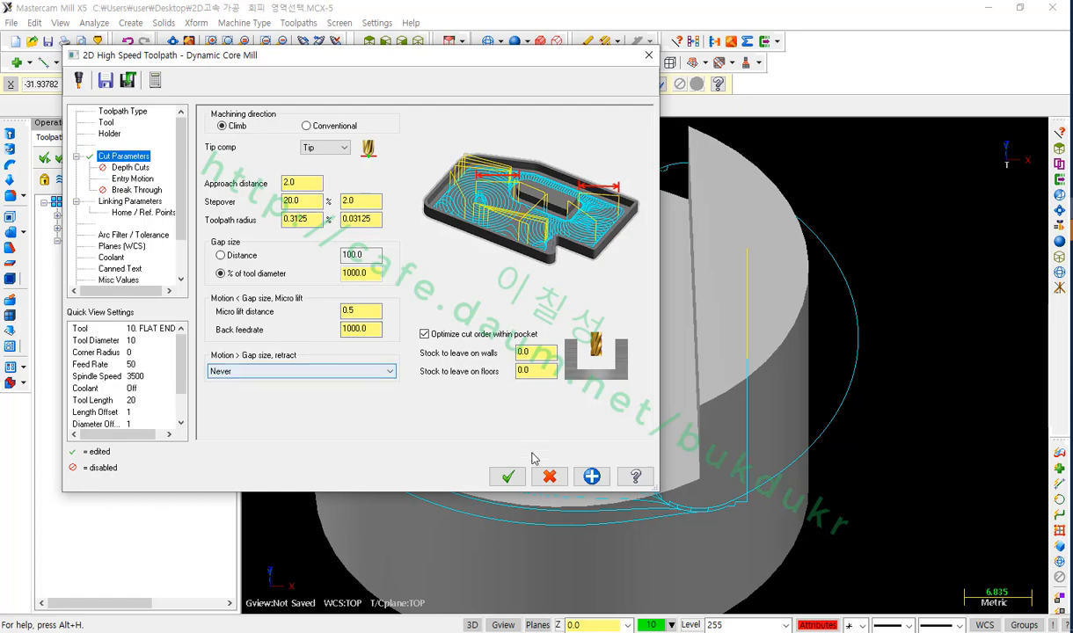
pyautogui.click(505, 475)
pyautogui.click(87, 159)
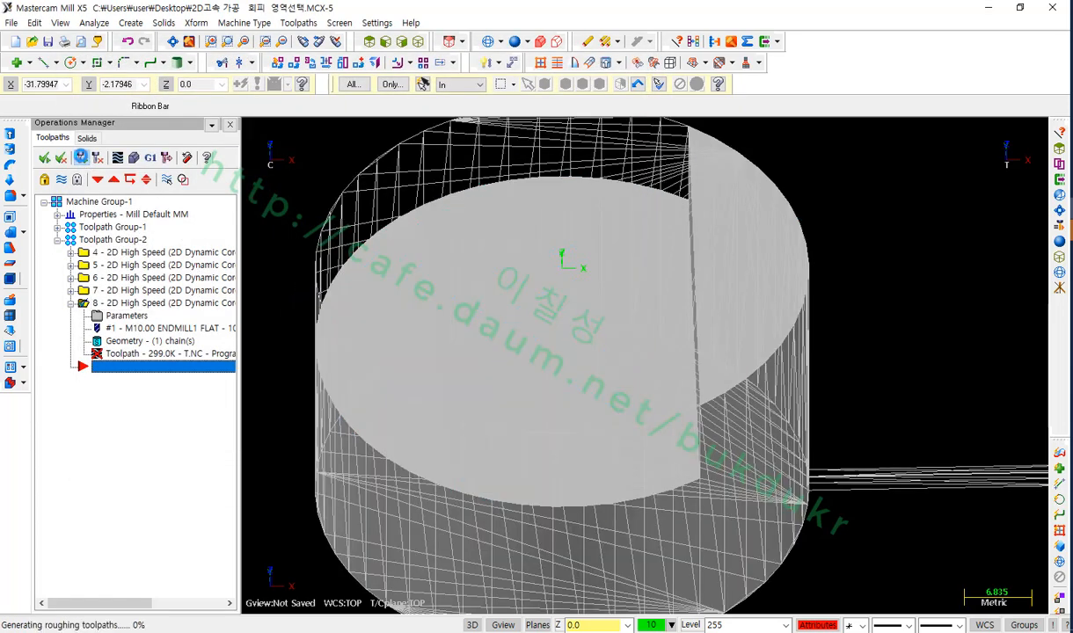
pyautogui.scroll(-2, 797, 390)
pyautogui.scroll(1, 798, 390)
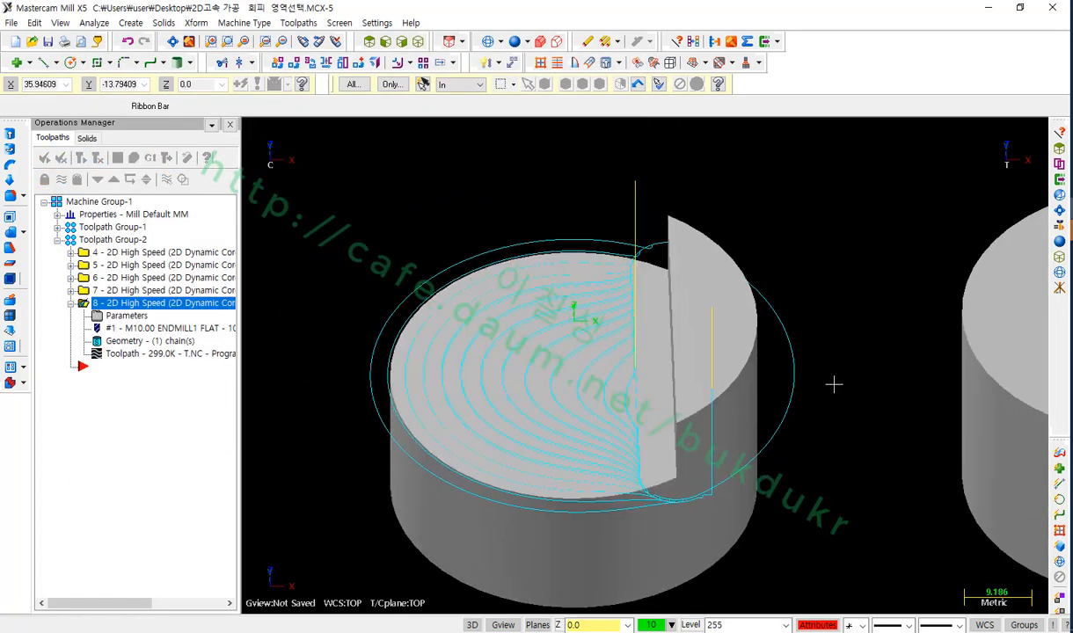
pyautogui.scroll(-1, 519, 347)
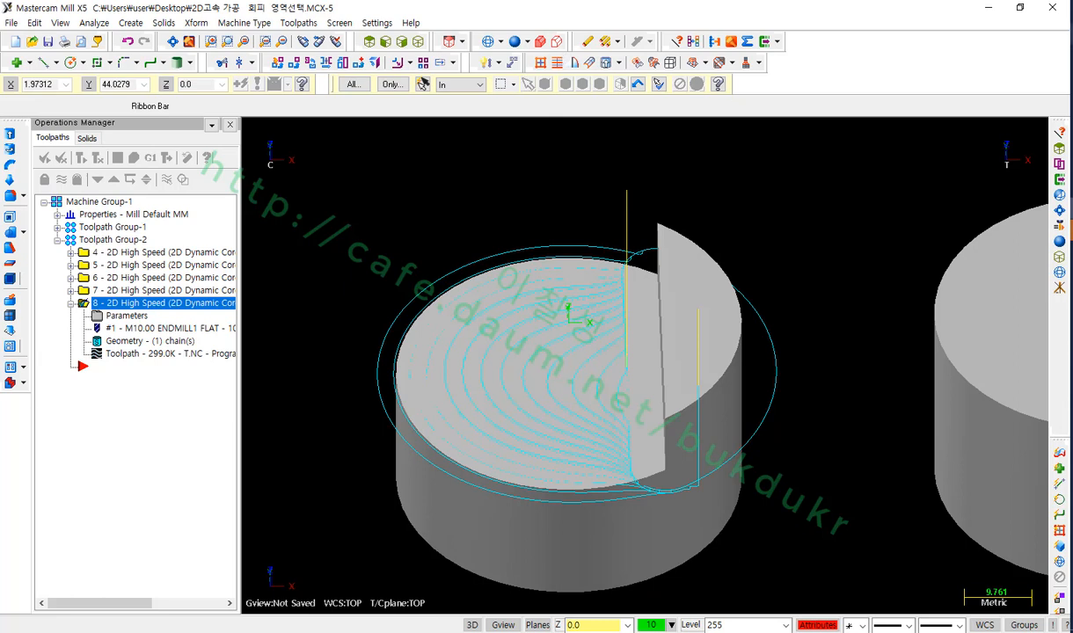
pyautogui.moveTo(788, 347)
pyautogui.mouseDown()
pyautogui.moveTo(763, 372)
pyautogui.moveTo(794, 370)
pyautogui.mouseUp()
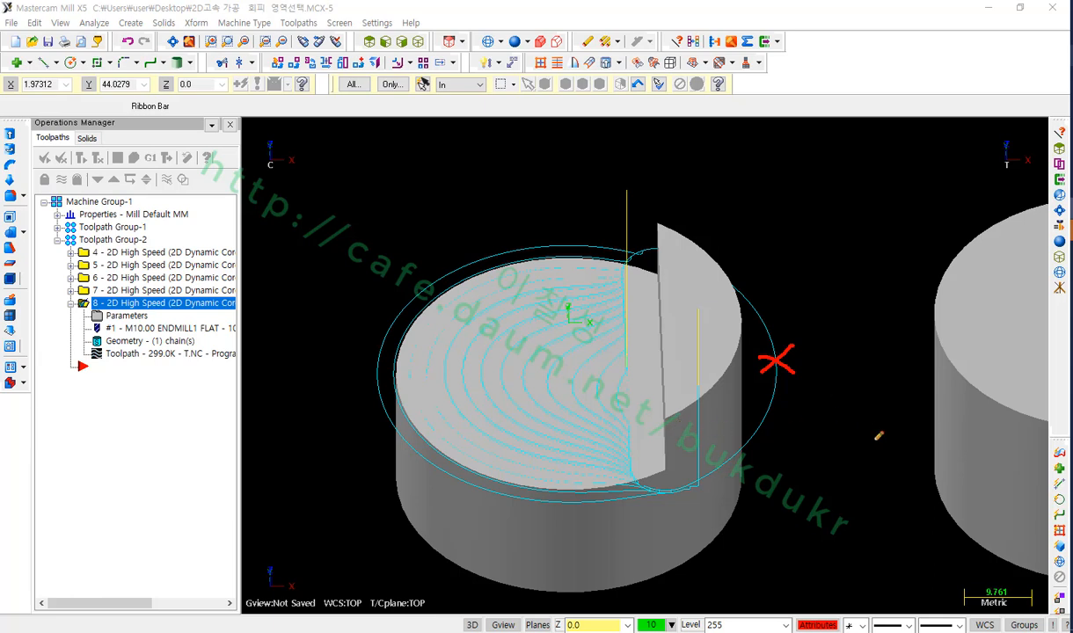
pyautogui.moveTo(769, 455)
pyautogui.mouseDown()
pyautogui.moveTo(717, 290)
pyautogui.moveTo(822, 369)
pyautogui.moveTo(781, 451)
pyautogui.mouseUp()
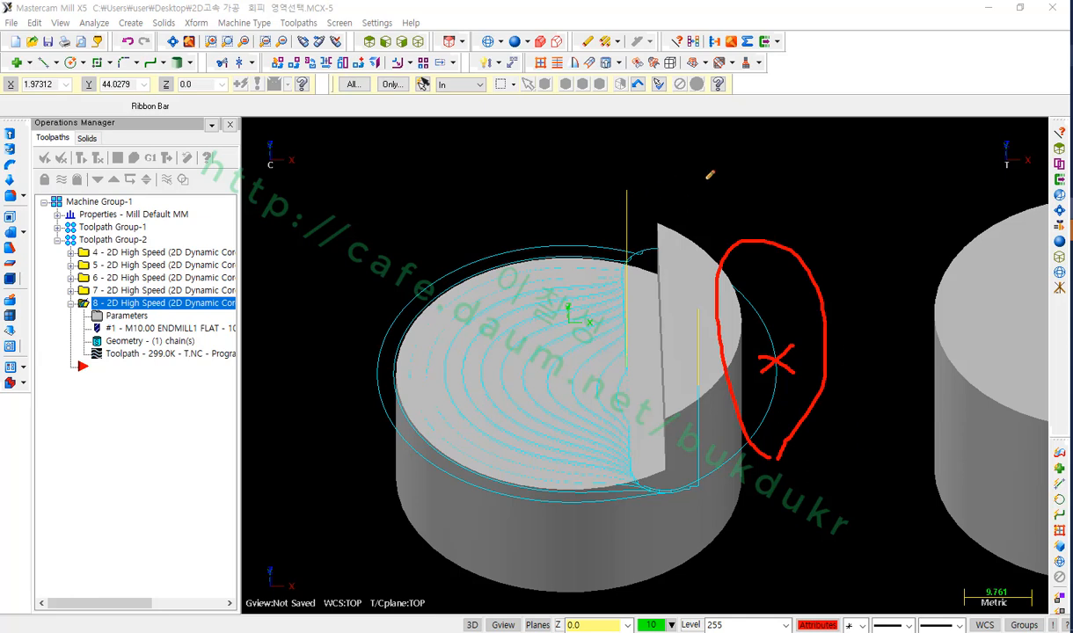
pyautogui.moveTo(418, 130)
pyautogui.mouseDown()
pyautogui.moveTo(405, 83)
pyautogui.moveTo(427, 67)
pyautogui.moveTo(422, 130)
pyautogui.mouseUp()
pyautogui.moveTo(453, 63)
pyautogui.mouseDown()
pyautogui.moveTo(444, 141)
pyautogui.moveTo(483, 104)
pyautogui.moveTo(505, 104)
pyautogui.mouseUp()
pyautogui.moveTo(514, 53); pyautogui.dragTo(525, 213)
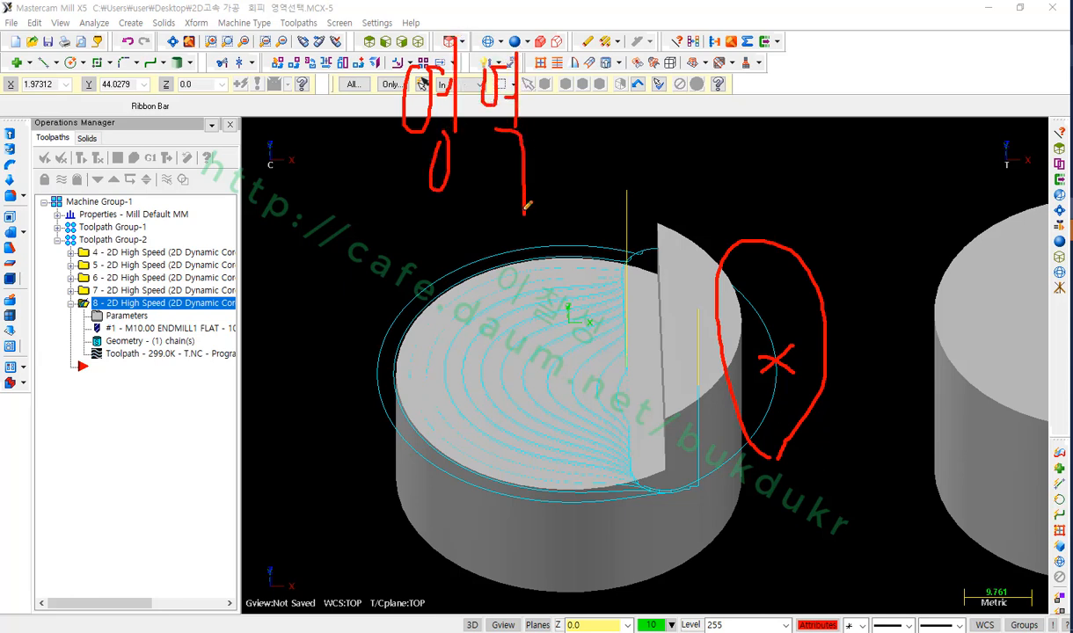
pyautogui.moveTo(681, 31); pyautogui.dragTo(539, 246)
pyautogui.moveTo(726, 87); pyautogui.dragTo(738, 112)
pyautogui.moveTo(721, 117)
pyautogui.mouseDown()
pyautogui.moveTo(748, 116)
pyautogui.moveTo(727, 192)
pyautogui.mouseUp()
pyautogui.moveTo(714, 195); pyautogui.dragTo(745, 194)
pyautogui.moveTo(774, 114); pyautogui.dragTo(775, 233)
pyautogui.moveTo(807, 124); pyautogui.dragTo(857, 126)
pyautogui.moveTo(814, 134)
pyautogui.mouseDown()
pyautogui.moveTo(816, 147)
pyautogui.moveTo(855, 174)
pyautogui.mouseUp()
pyautogui.moveTo(862, 107); pyautogui.dragTo(865, 239)
pyautogui.moveTo(417, 209); pyautogui.dragTo(525, 209)
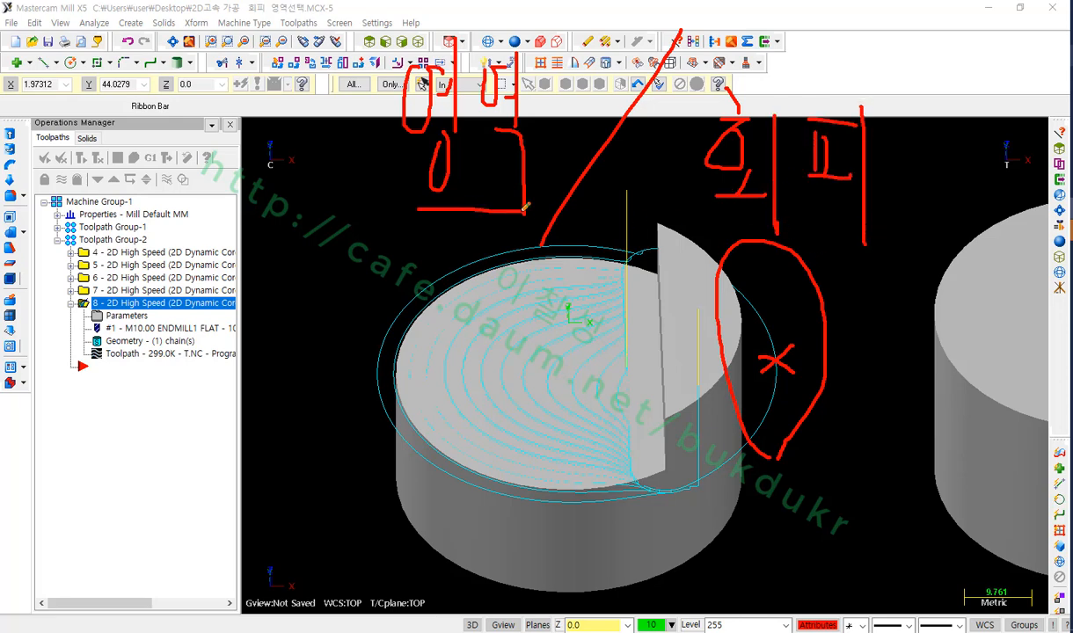
pyautogui.moveTo(719, 225); pyautogui.dragTo(900, 224)
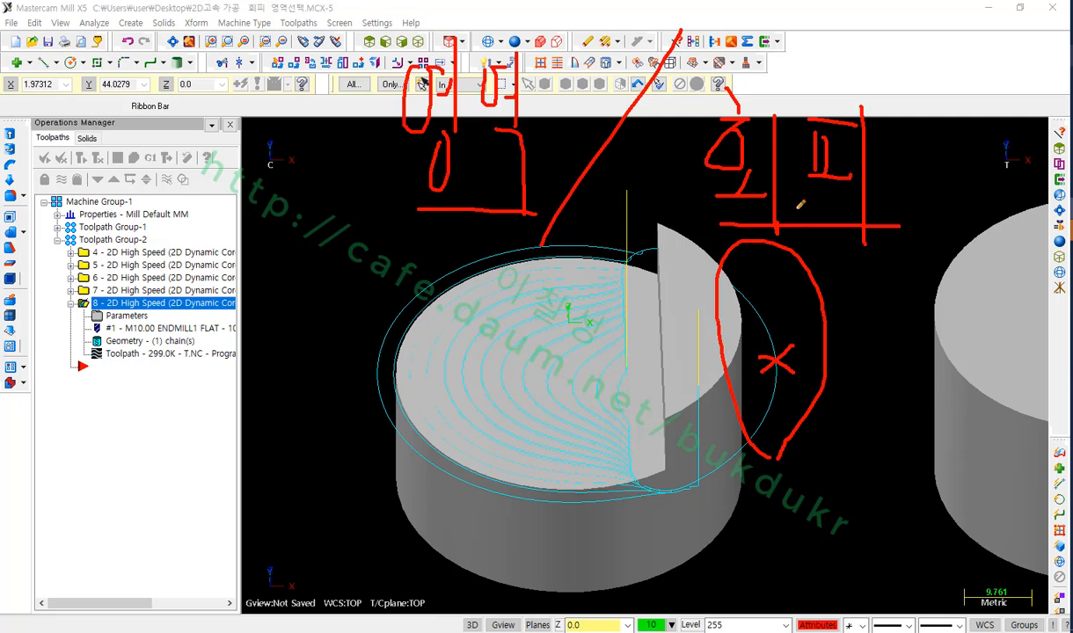
pyautogui.moveTo(712, 233); pyautogui.dragTo(903, 226)
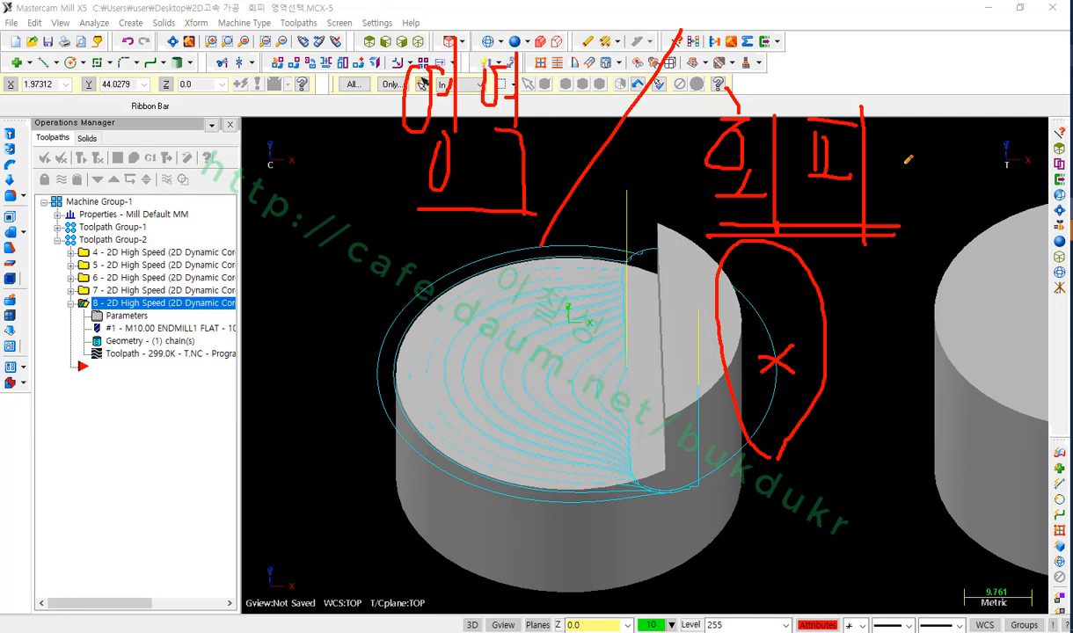
pyautogui.moveTo(709, 230)
pyautogui.mouseDown()
pyautogui.moveTo(709, 96)
pyautogui.moveTo(906, 132)
pyautogui.moveTo(708, 214)
pyautogui.mouseUp()
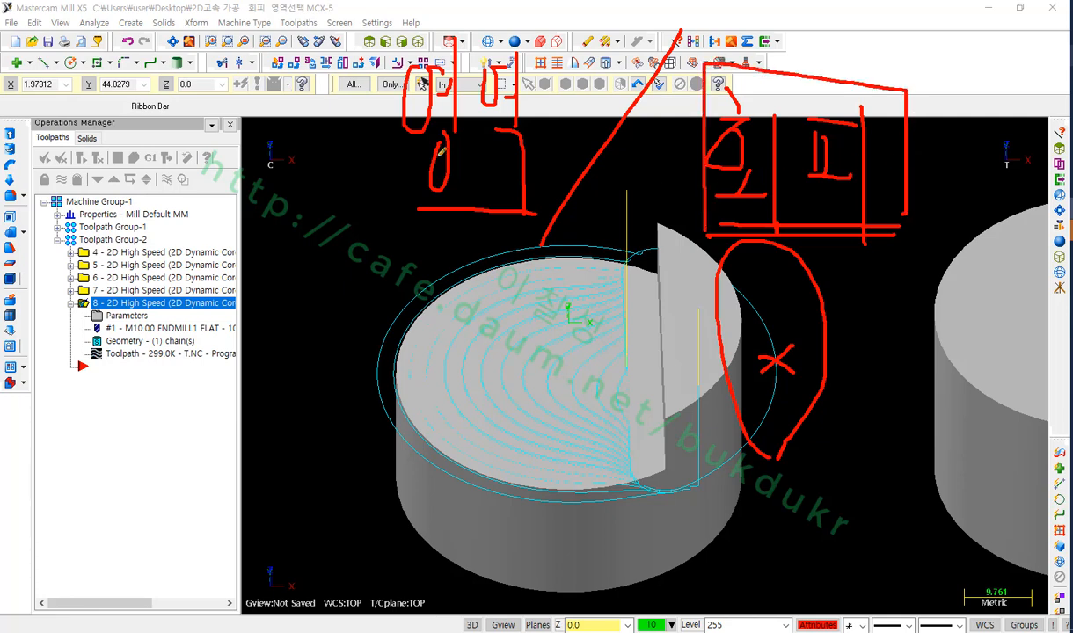
pyautogui.moveTo(387, 211)
pyautogui.mouseDown()
pyautogui.moveTo(405, 17)
pyautogui.moveTo(535, 209)
pyautogui.moveTo(384, 214)
pyautogui.mouseUp()
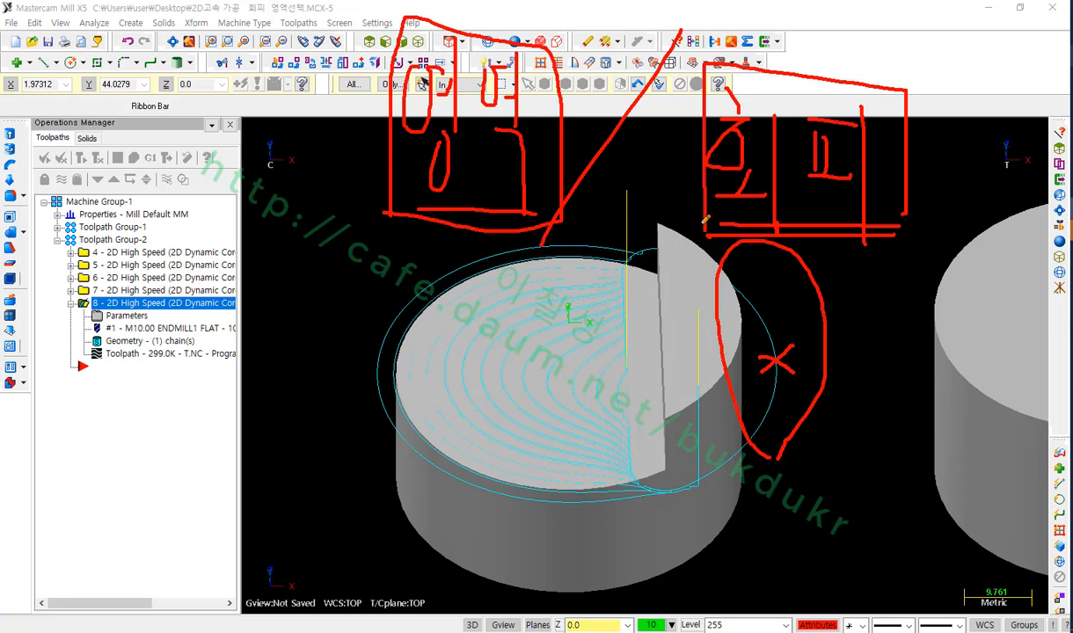
pyautogui.moveTo(851, 232); pyautogui.dragTo(899, 233)
pyautogui.moveTo(396, 205); pyautogui.dragTo(563, 214)
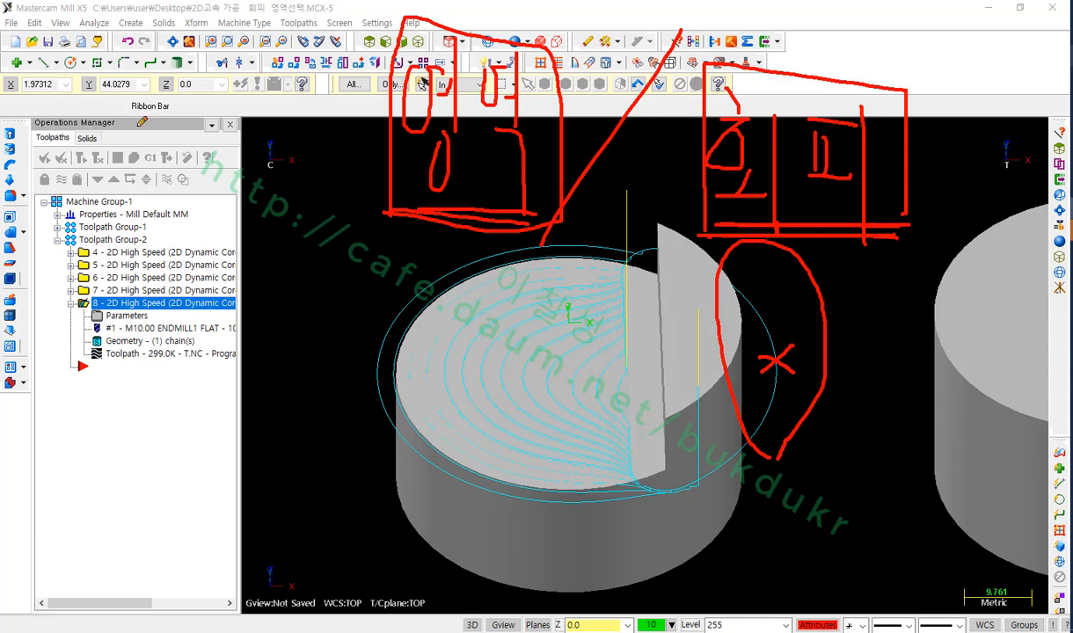
pyautogui.moveTo(134, 118)
pyautogui.mouseDown()
pyautogui.moveTo(202, 167)
pyautogui.moveTo(201, 184)
pyautogui.mouseUp()
pyautogui.moveTo(136, 161); pyautogui.dragTo(195, 160)
pyautogui.moveTo(100, 199); pyautogui.dragTo(217, 199)
pyautogui.moveTo(146, 211); pyautogui.dragTo(205, 257)
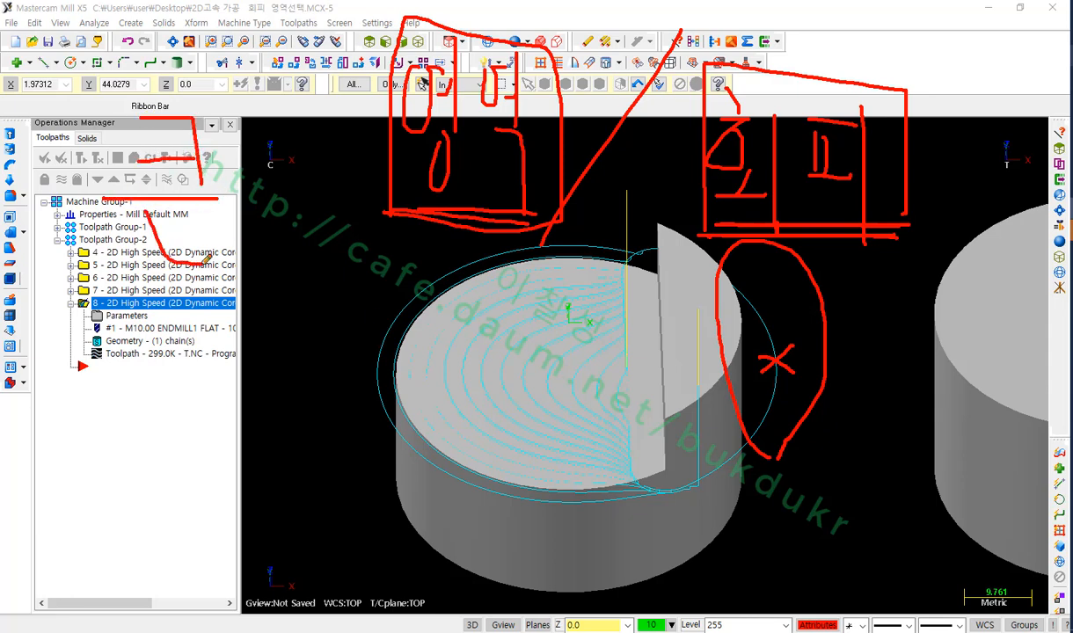
pyautogui.moveTo(249, 133)
pyautogui.mouseDown()
pyautogui.moveTo(268, 132)
pyautogui.moveTo(247, 188)
pyautogui.moveTo(288, 157)
pyautogui.mouseUp()
pyautogui.moveTo(299, 111)
pyautogui.mouseDown()
pyautogui.moveTo(297, 214)
pyautogui.moveTo(256, 260)
pyautogui.moveTo(300, 258)
pyautogui.mouseUp()
pyautogui.moveTo(148, 283); pyautogui.dragTo(508, 276)
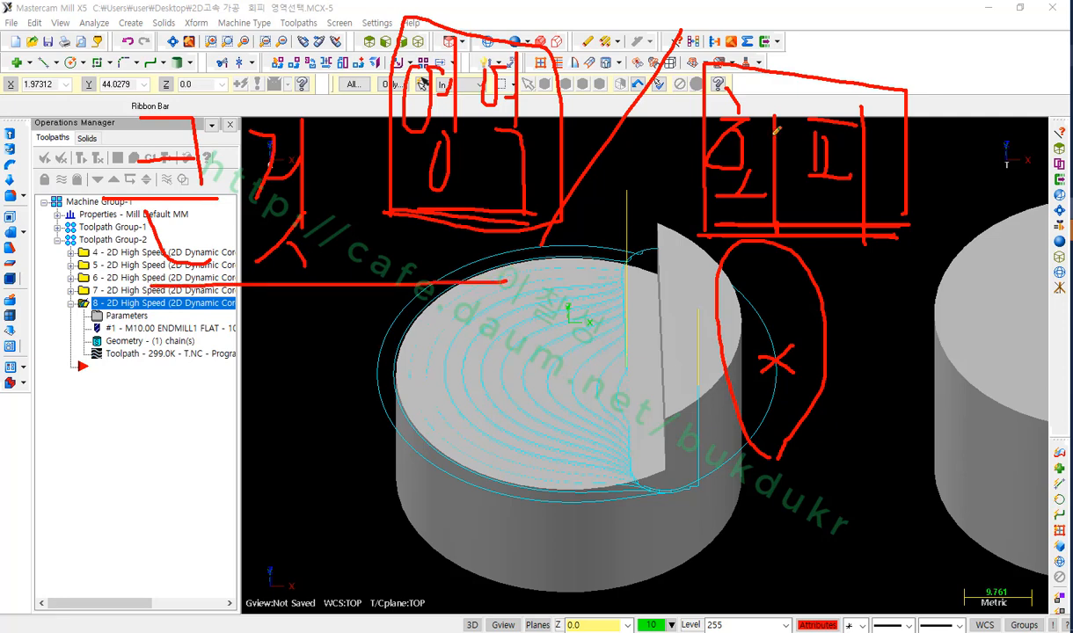
pyautogui.moveTo(873, 30); pyautogui.dragTo(905, 26)
pyautogui.moveTo(901, 26); pyautogui.dragTo(871, 66)
pyautogui.moveTo(920, 10); pyautogui.dragTo(923, 64)
pyautogui.moveTo(923, 51)
pyautogui.mouseDown()
pyautogui.moveTo(945, 50)
pyautogui.moveTo(909, 69)
pyautogui.mouseUp()
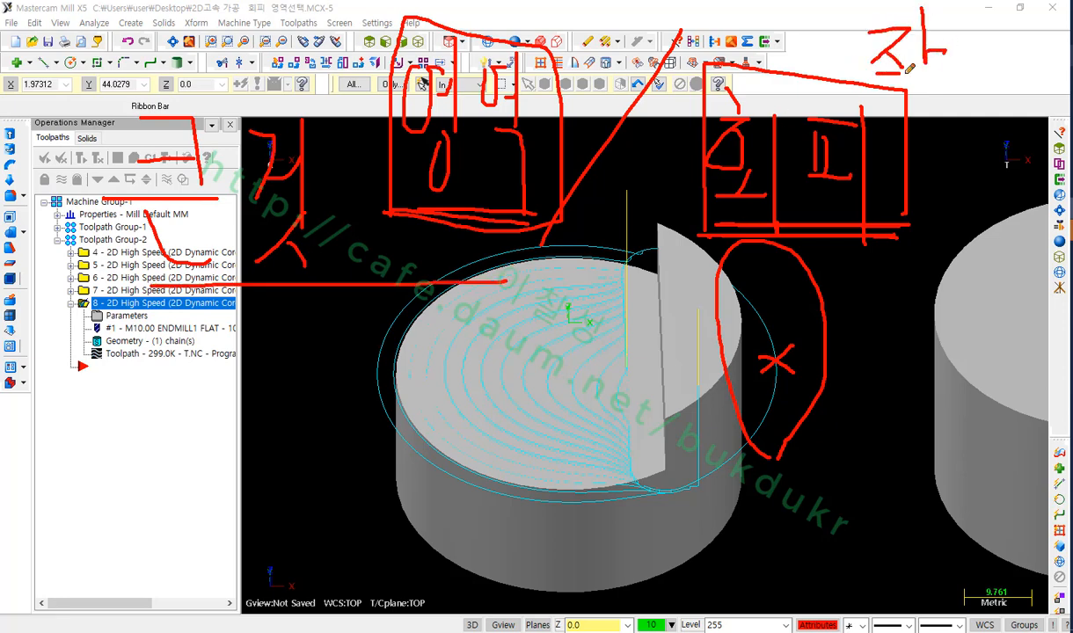
pyautogui.moveTo(967, 11); pyautogui.dragTo(966, 12)
pyautogui.moveTo(915, 65)
pyautogui.mouseDown()
pyautogui.moveTo(1000, 68)
pyautogui.moveTo(934, 114)
pyautogui.moveTo(1026, 122)
pyautogui.mouseUp()
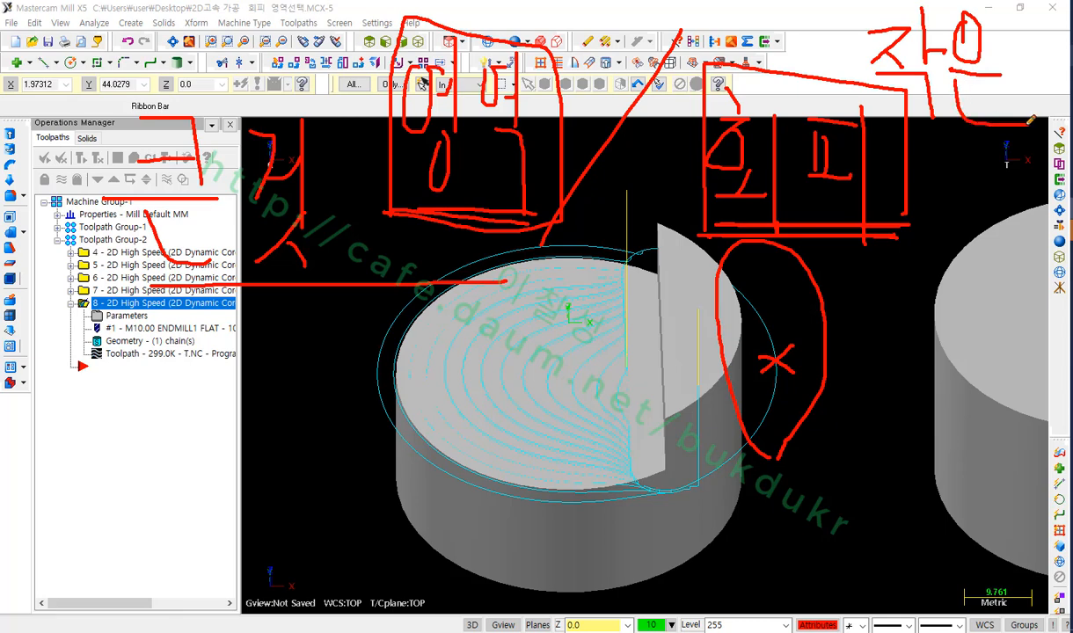
pyautogui.moveTo(220, 299)
pyautogui.mouseDown()
pyautogui.moveTo(167, 59)
pyautogui.moveTo(290, 186)
pyautogui.moveTo(171, 299)
pyautogui.mouseUp()
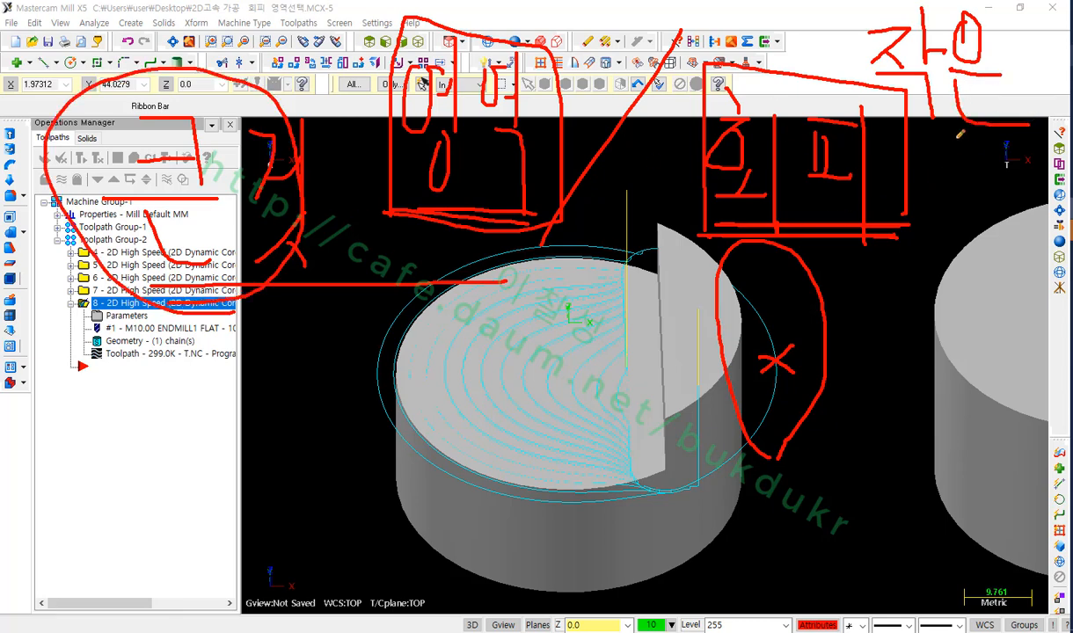
pyautogui.moveTo(958, 134)
pyautogui.mouseDown()
pyautogui.moveTo(844, 31)
pyautogui.moveTo(932, 128)
pyautogui.mouseUp()
pyautogui.rightClick(937, 214)
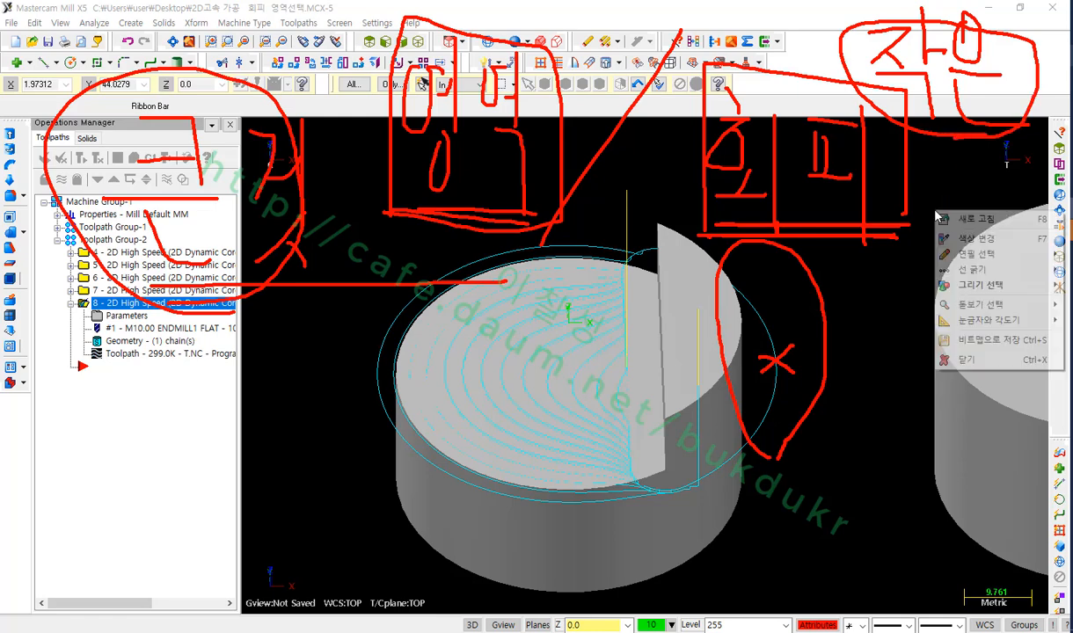
pyautogui.click(965, 358)
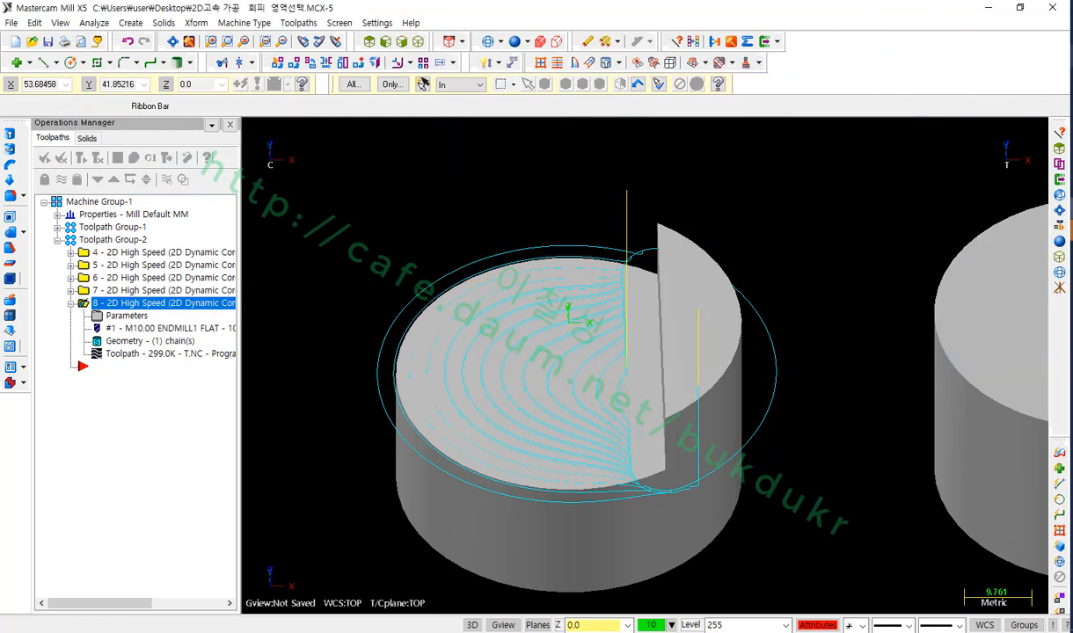
pyautogui.moveTo(694, 292)
pyautogui.mouseDown()
pyautogui.moveTo(559, 258)
pyautogui.moveTo(385, 308)
pyautogui.moveTo(464, 460)
pyautogui.moveTo(689, 453)
pyautogui.moveTo(697, 290)
pyautogui.moveTo(682, 305)
pyautogui.mouseUp()
pyautogui.moveTo(661, 225)
pyautogui.mouseDown()
pyautogui.moveTo(663, 400)
pyautogui.moveTo(703, 369)
pyautogui.moveTo(717, 281)
pyautogui.moveTo(665, 217)
pyautogui.mouseUp()
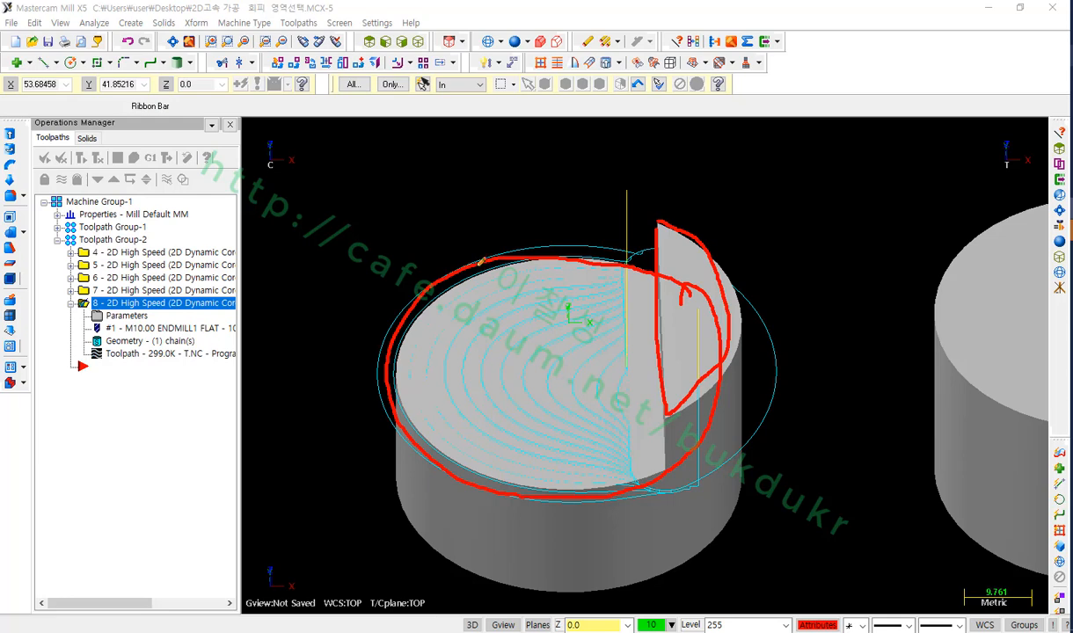
pyautogui.rightClick(422, 204)
pyautogui.click(471, 367)
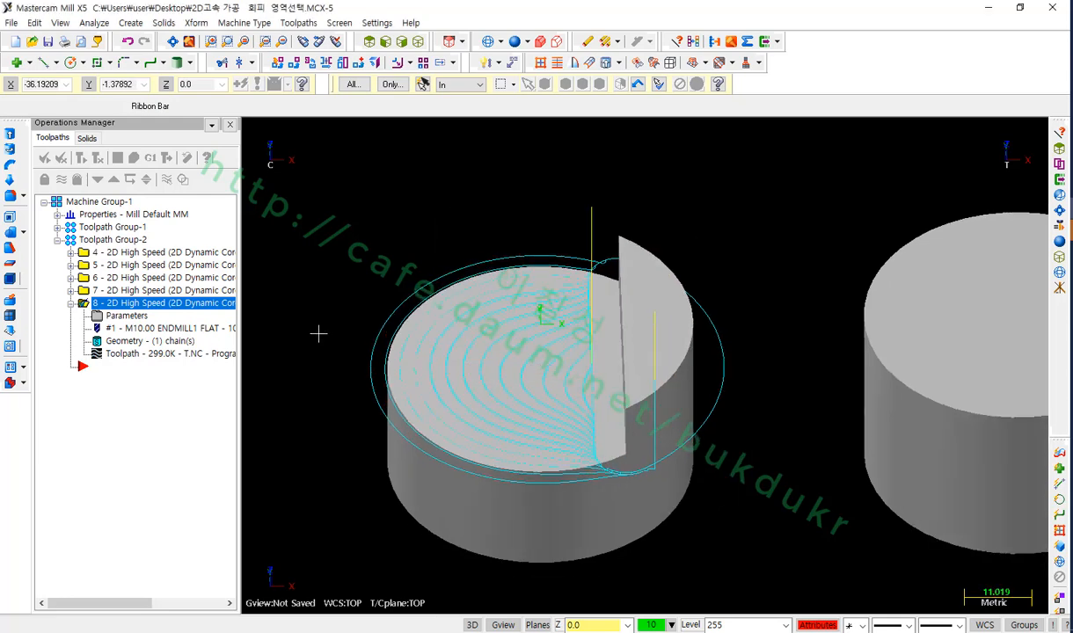
pyautogui.scroll(-1, 318, 332)
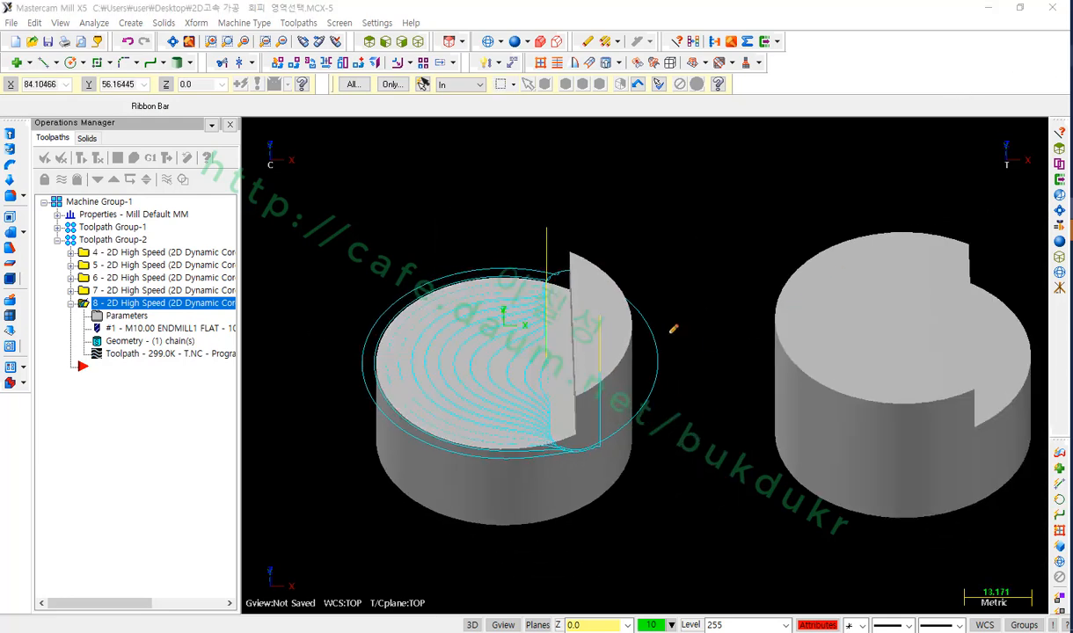
pyautogui.moveTo(671, 333)
pyautogui.mouseDown()
pyautogui.moveTo(636, 360)
pyautogui.moveTo(680, 368)
pyautogui.mouseUp()
pyautogui.moveTo(572, 254)
pyautogui.mouseDown()
pyautogui.moveTo(620, 181)
pyautogui.moveTo(814, 409)
pyautogui.moveTo(617, 438)
pyautogui.moveTo(577, 391)
pyautogui.mouseUp()
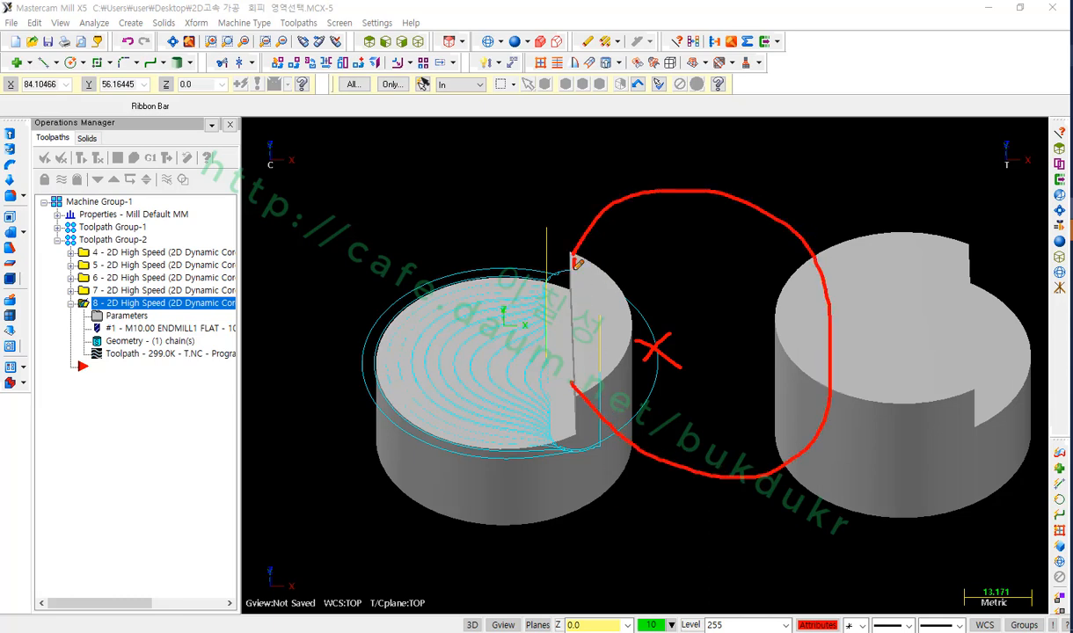
pyautogui.moveTo(576, 261); pyautogui.dragTo(582, 399)
pyautogui.moveTo(624, 321)
pyautogui.mouseDown()
pyautogui.moveTo(591, 283)
pyautogui.moveTo(491, 230)
pyautogui.moveTo(380, 369)
pyautogui.moveTo(569, 454)
pyautogui.moveTo(615, 295)
pyautogui.moveTo(600, 192)
pyautogui.moveTo(563, 290)
pyautogui.moveTo(642, 450)
pyautogui.moveTo(758, 435)
pyautogui.moveTo(778, 243)
pyautogui.moveTo(633, 180)
pyautogui.moveTo(596, 182)
pyautogui.mouseUp()
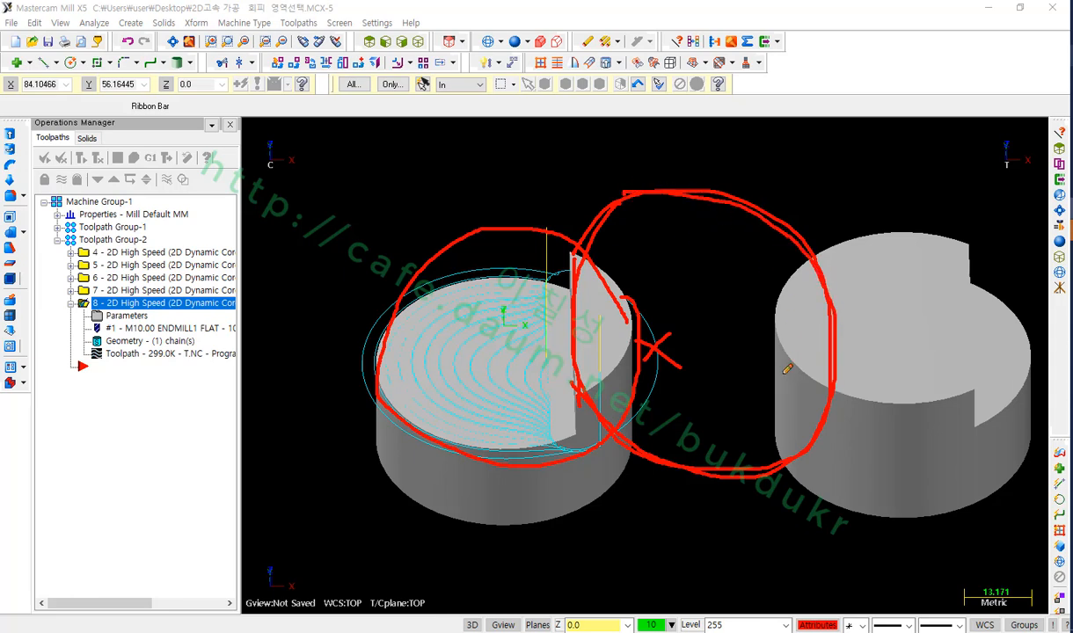
pyautogui.moveTo(516, 229); pyautogui.dragTo(459, 409)
pyautogui.moveTo(558, 284); pyautogui.dragTo(528, 428)
pyautogui.moveTo(594, 304); pyautogui.dragTo(562, 476)
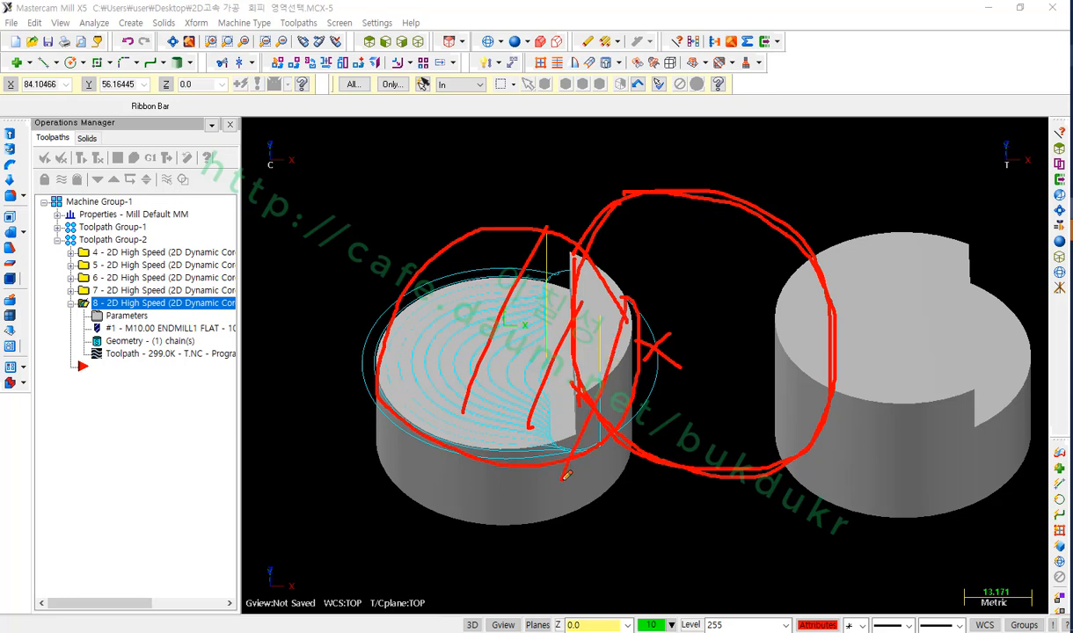
pyautogui.moveTo(704, 235); pyautogui.dragTo(668, 374)
pyautogui.moveTo(756, 273); pyautogui.dragTo(712, 445)
pyautogui.moveTo(820, 320); pyautogui.dragTo(782, 460)
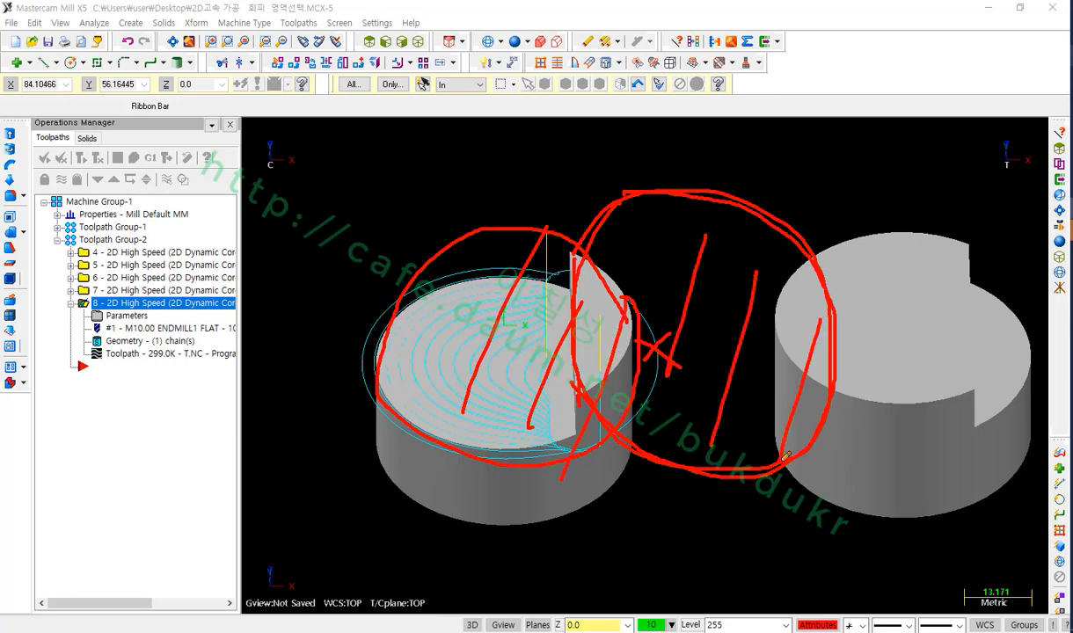
pyautogui.rightClick(487, 160)
pyautogui.click(554, 311)
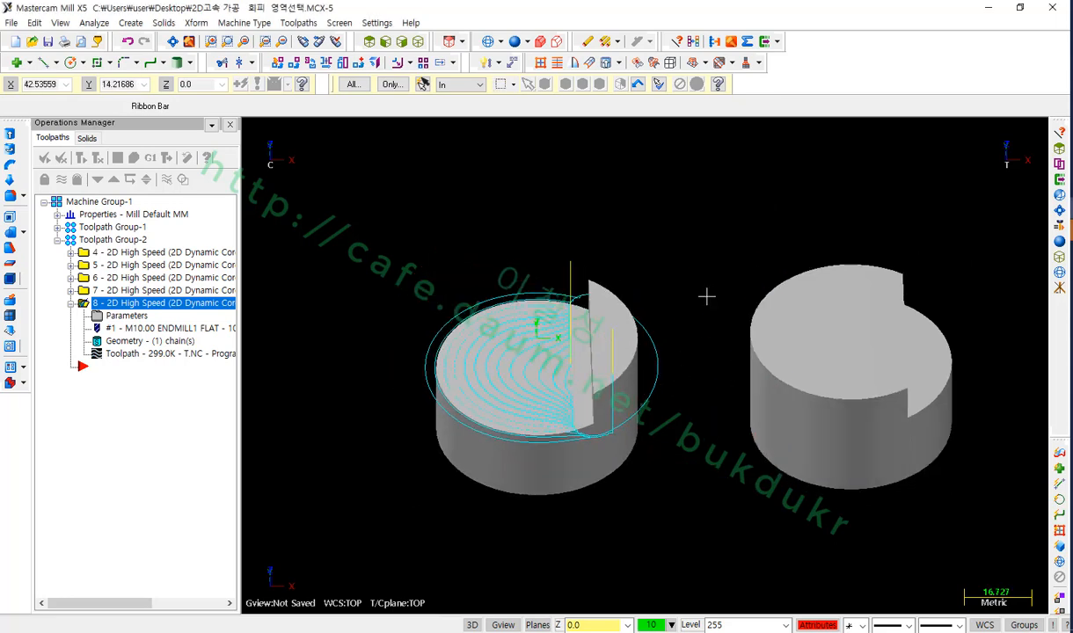
# Inspect operation 8's solid chain geometry by highlighting each of its loops on the part
pyautogui.scroll(-3, 335, 357)
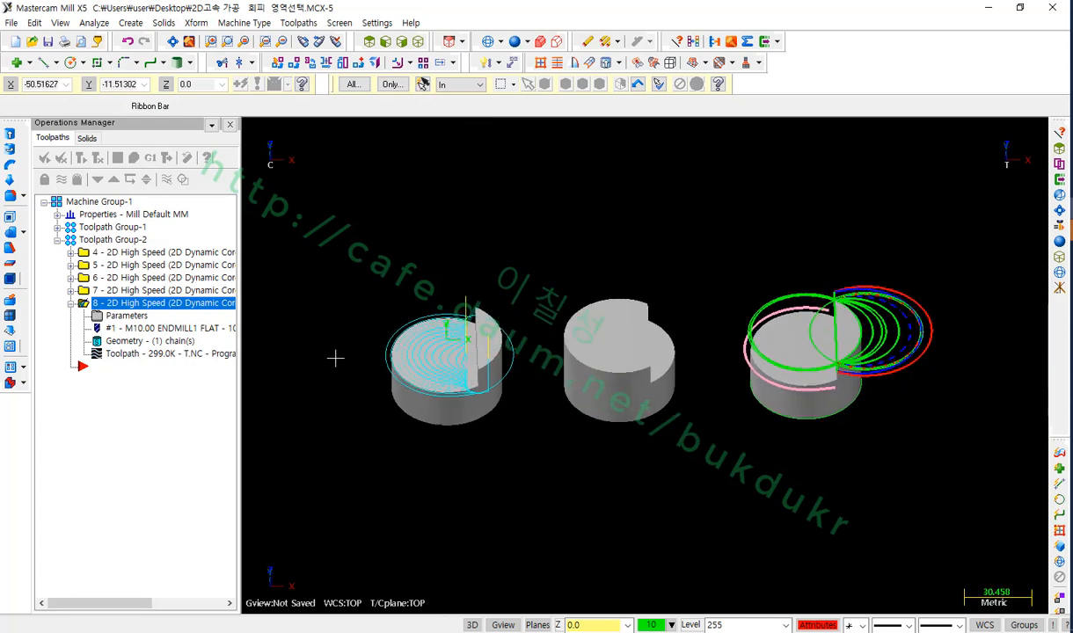
pyautogui.scroll(3, 371, 371)
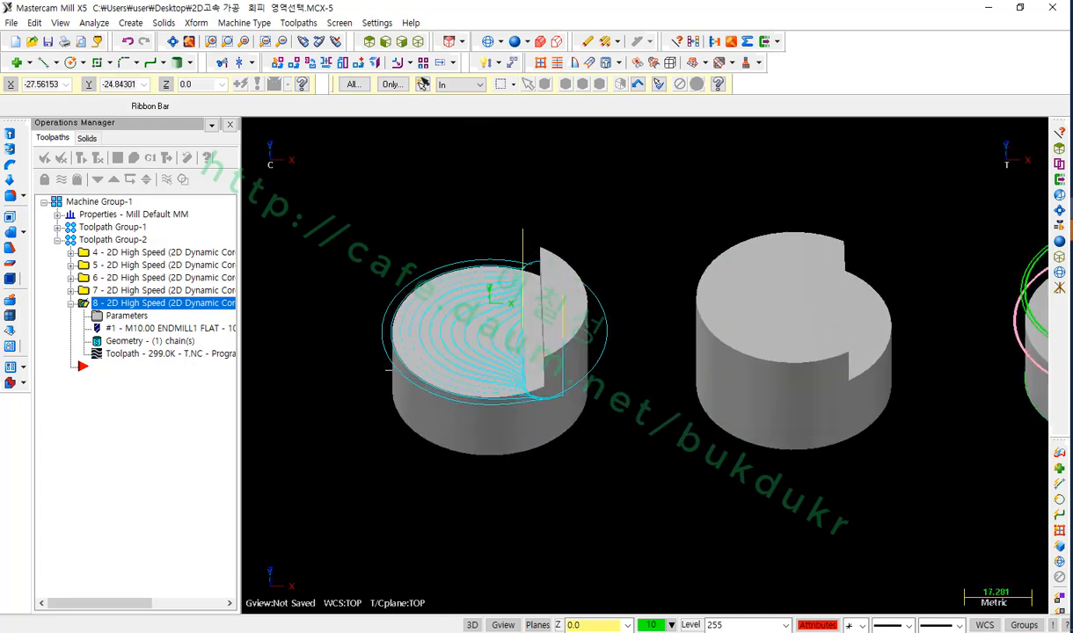
pyautogui.scroll(3, 387, 370)
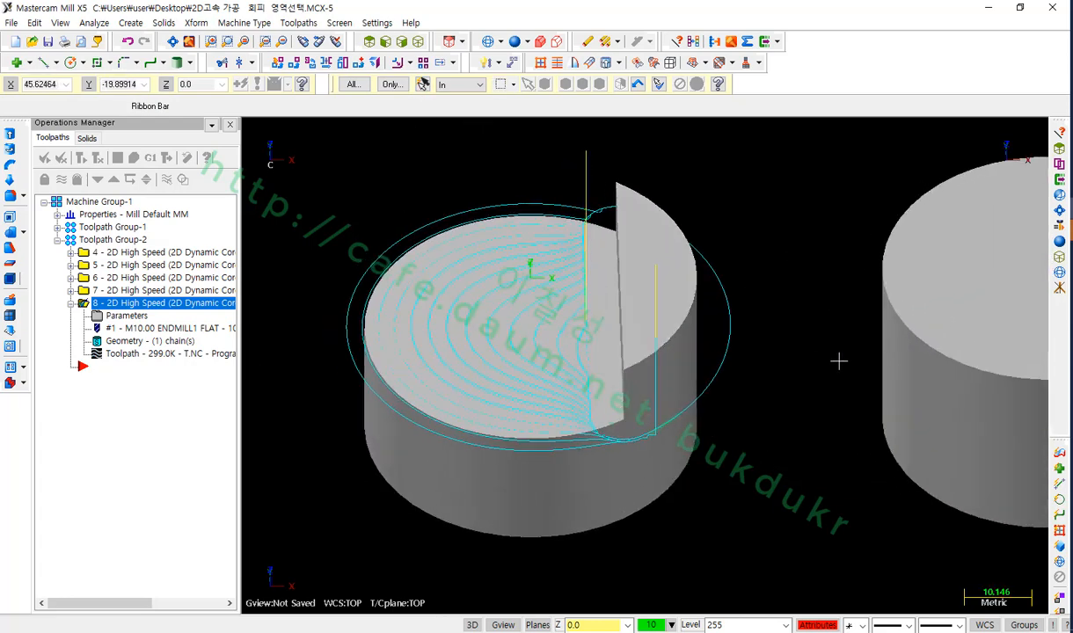
pyautogui.click(145, 341)
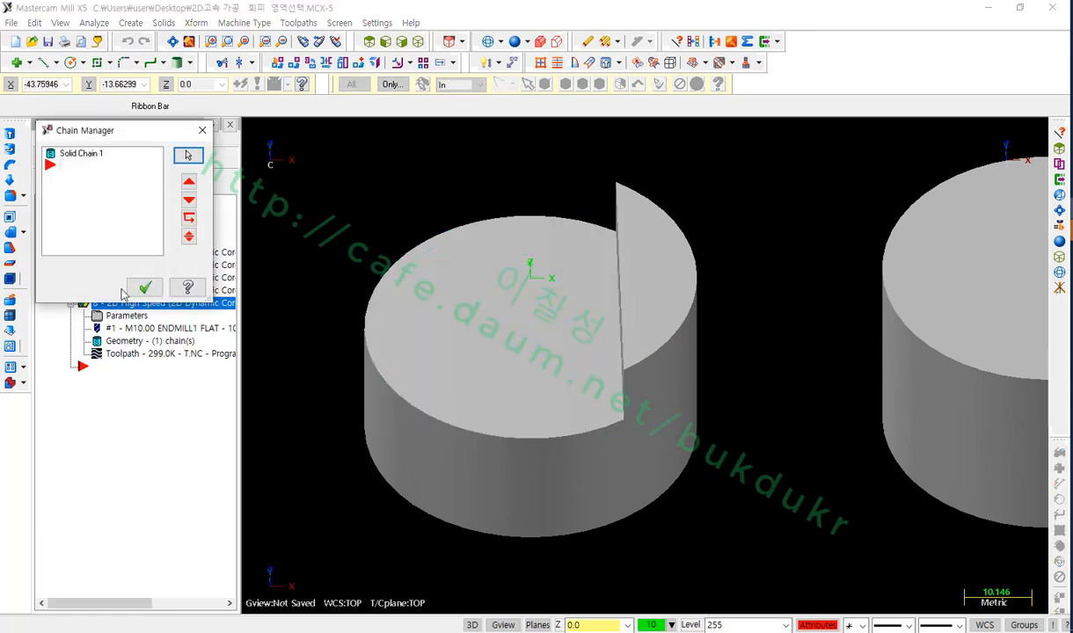
pyautogui.doubleClick(81, 153)
pyautogui.click(80, 166)
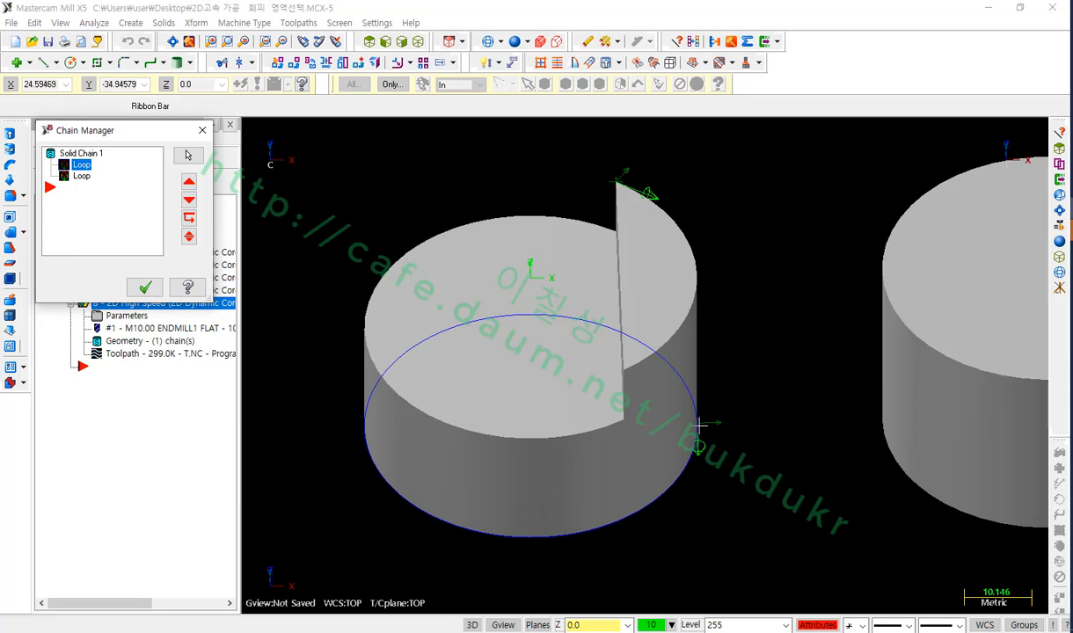
pyautogui.click(81, 176)
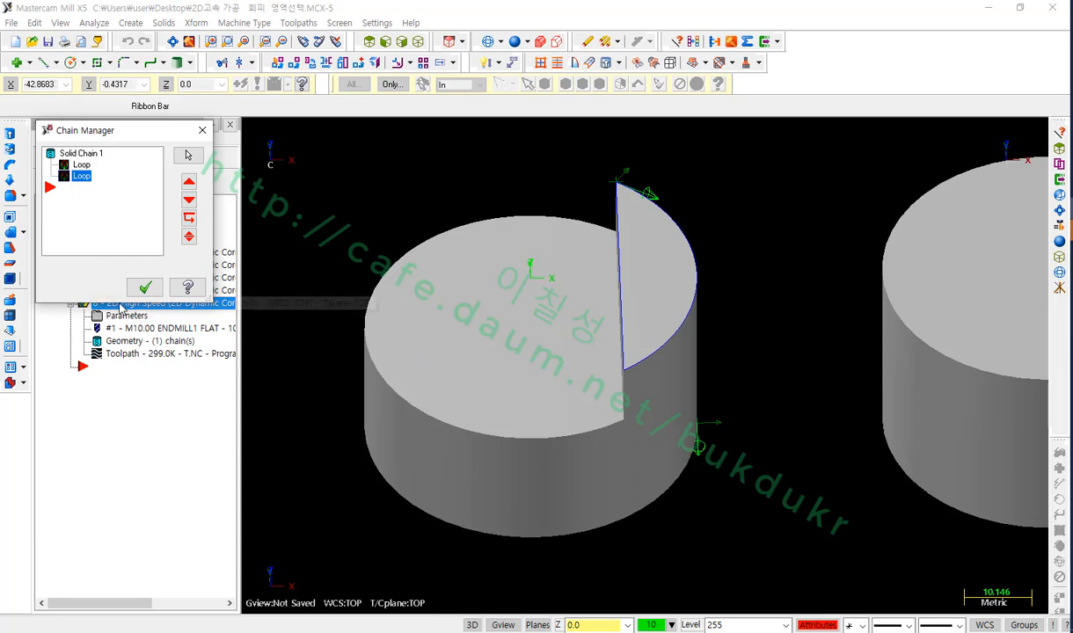
pyautogui.click(145, 291)
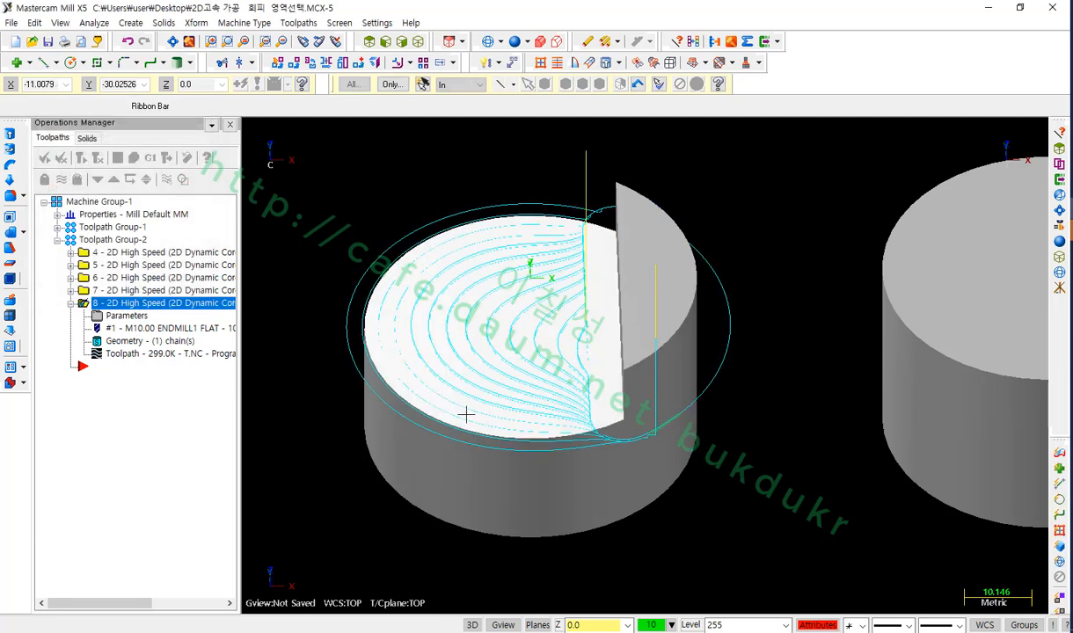
# Hide operation 8's toolpath display so the stepped cylinder's edges are unobstructed
pyautogui.scroll(-2, 457, 417)
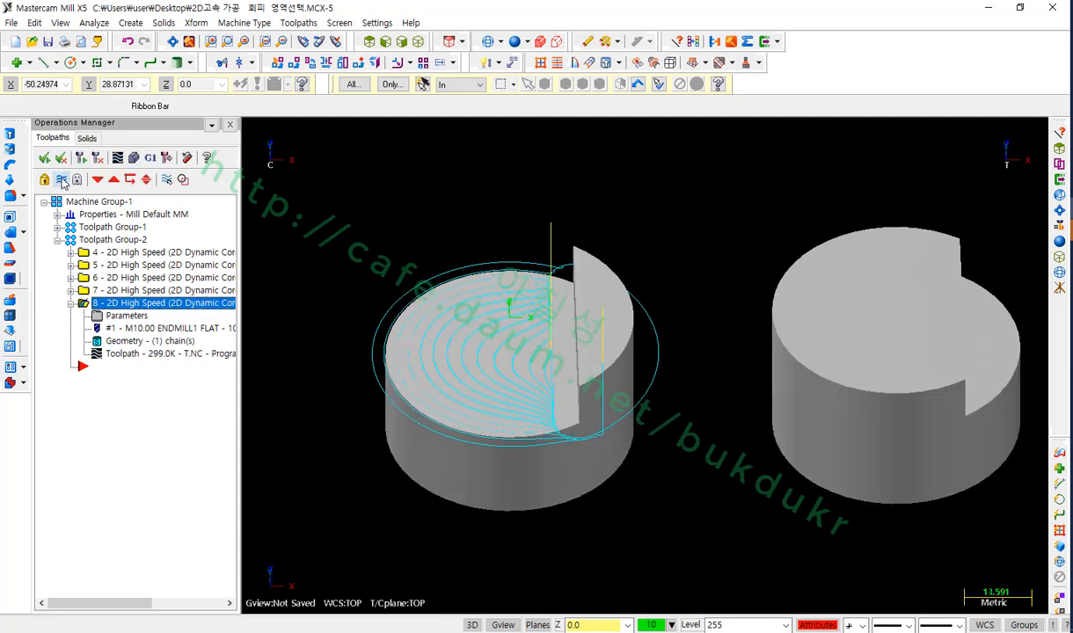
pyautogui.click(60, 179)
pyautogui.scroll(2, 557, 376)
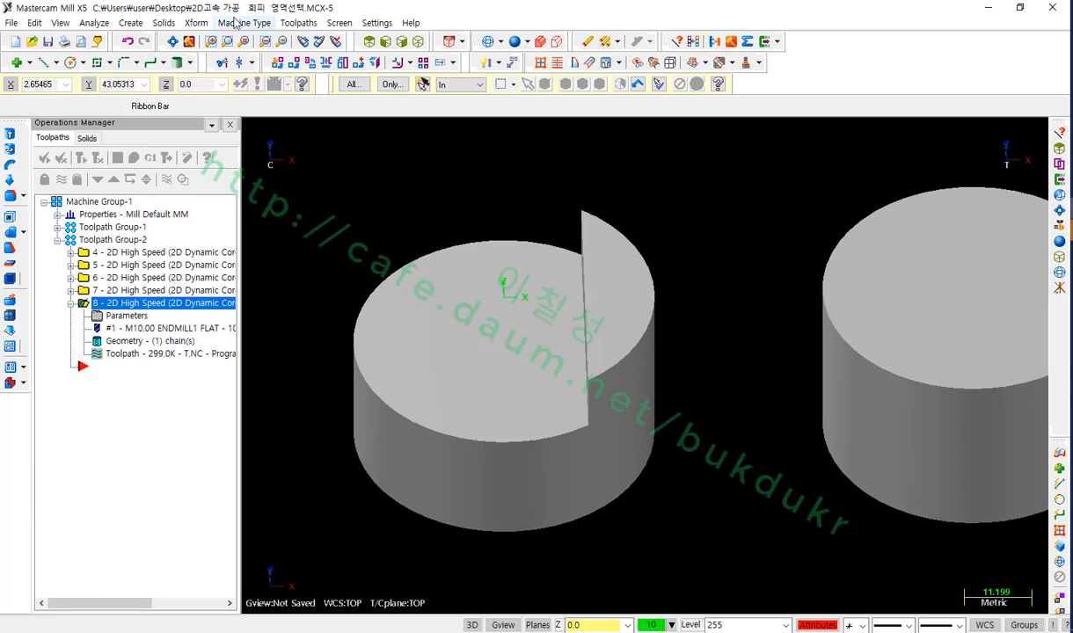
# Create edge curves along the lower face's arc, the raised step's arc and its straight top edge using Curve on One Edge
pyautogui.click(130, 23)
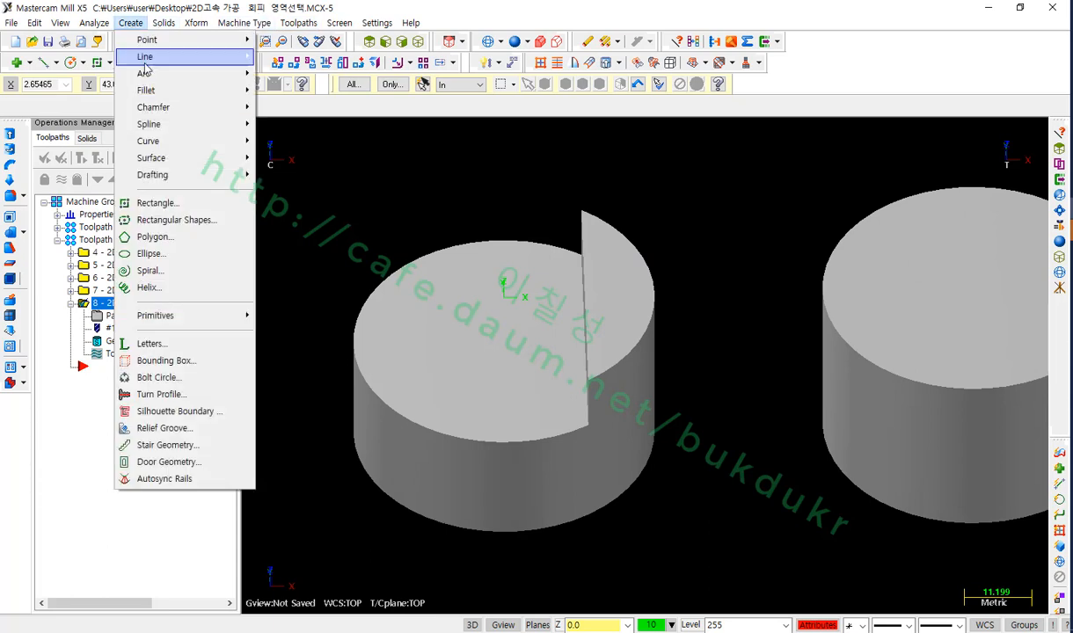
pyautogui.moveTo(161, 146)
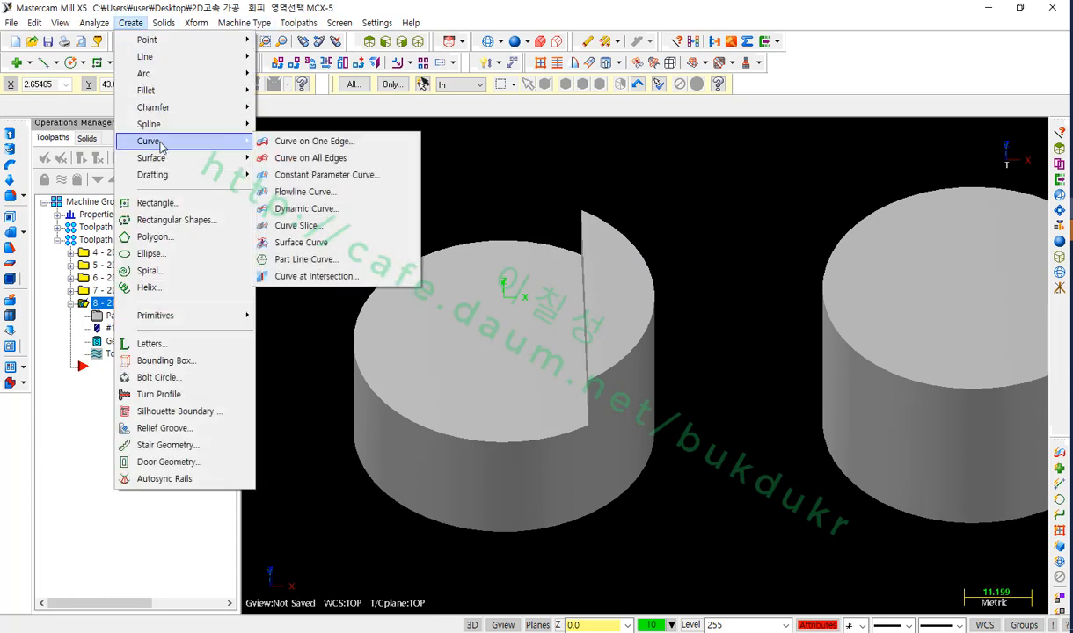
pyautogui.click(312, 143)
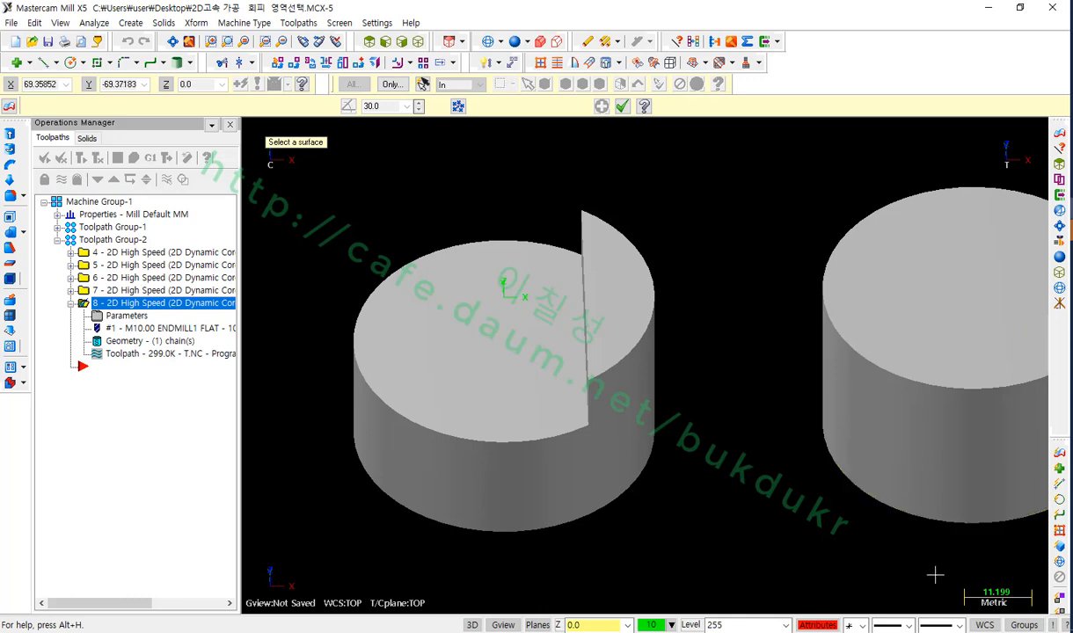
pyautogui.click(407, 407)
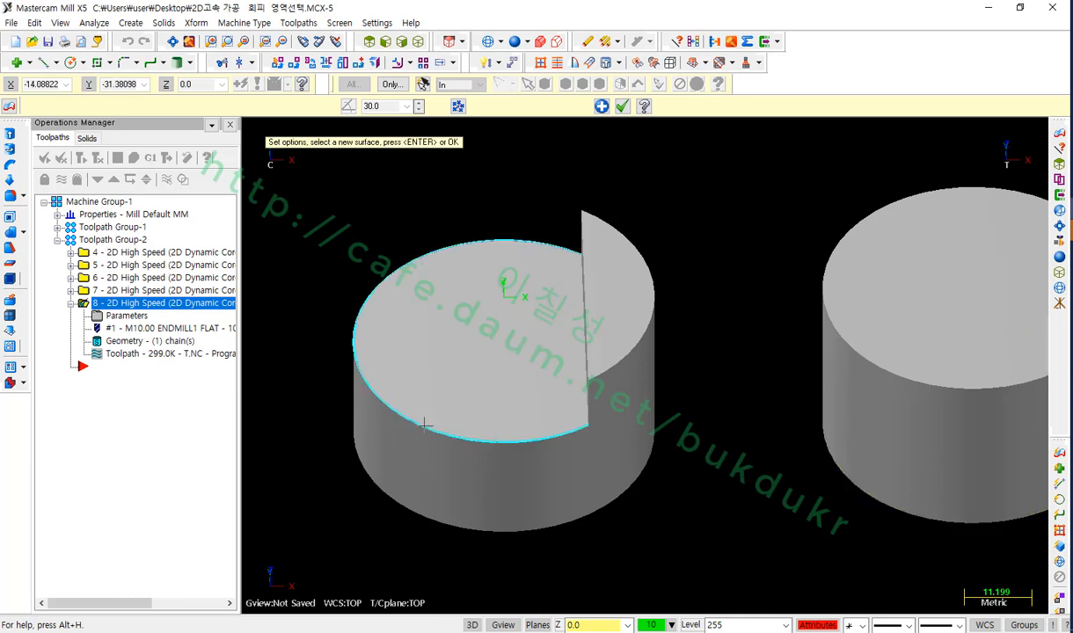
pyautogui.scroll(1, 783, 427)
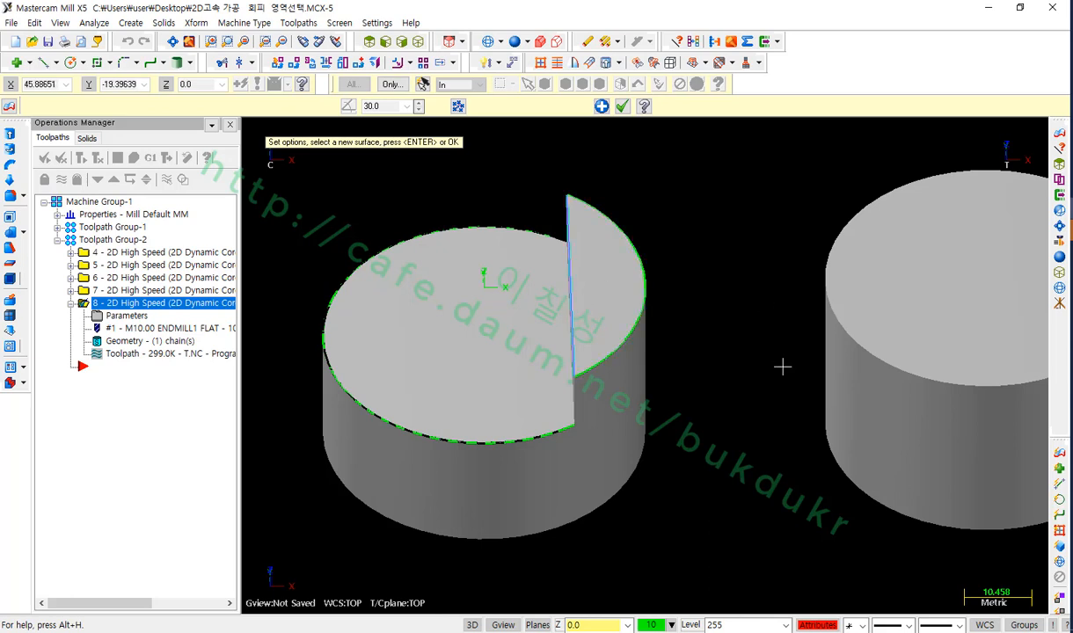
pyautogui.scroll(-1, 708, 488)
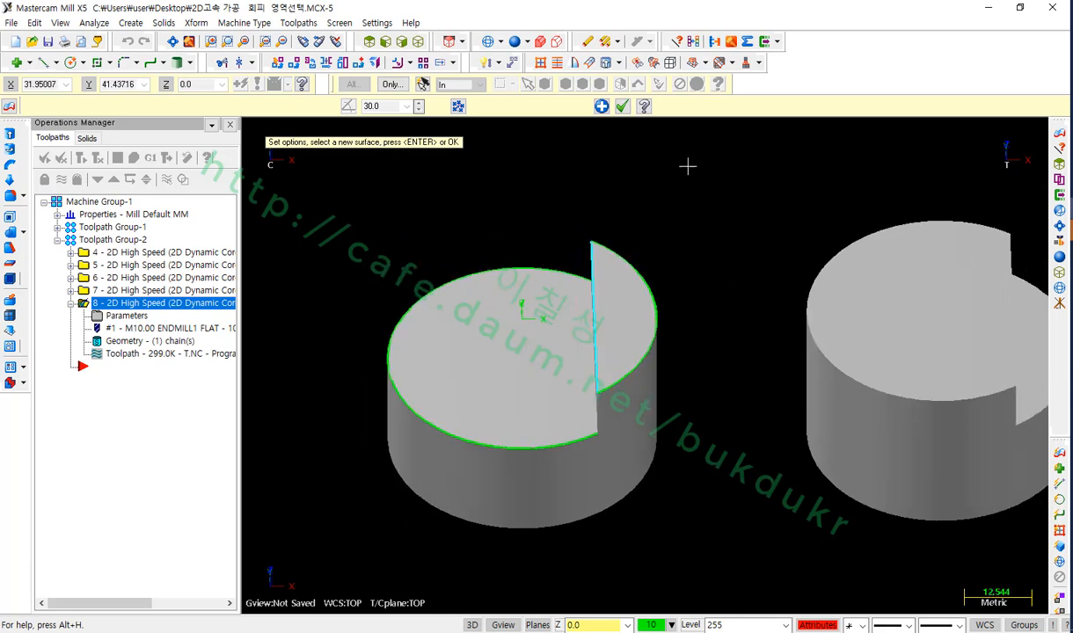
pyautogui.click(622, 105)
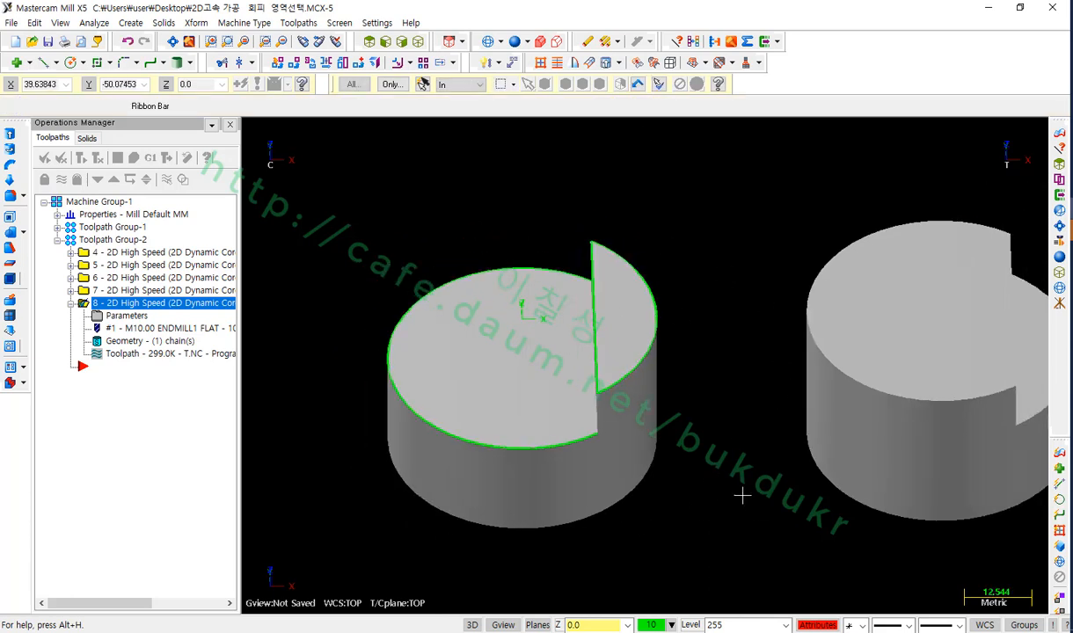
pyautogui.scroll(-1, 736, 475)
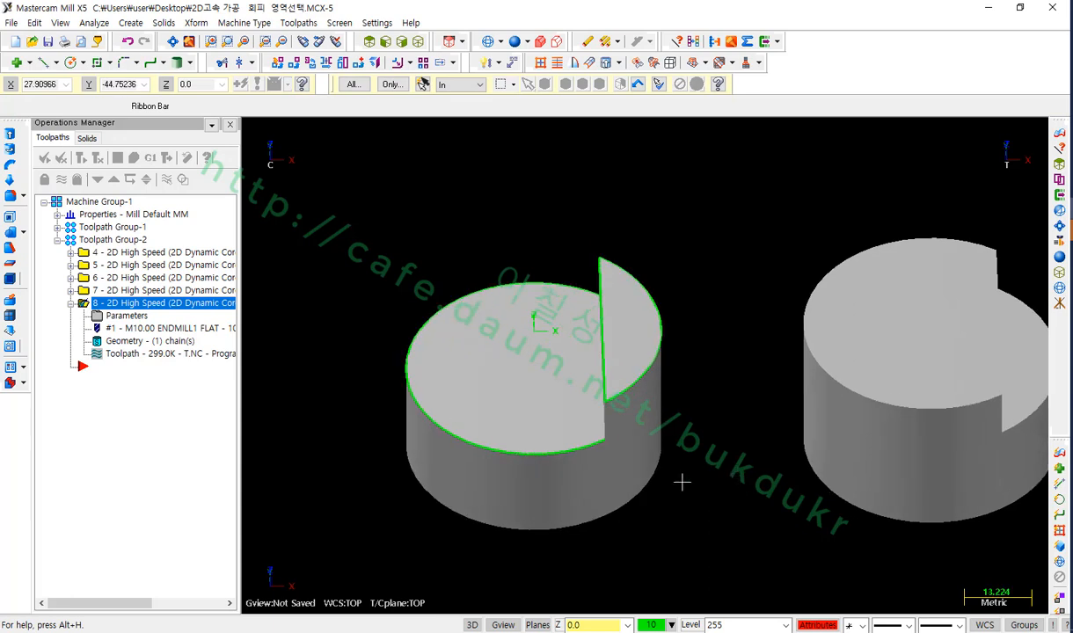
# Project the new edge curves to a depth of 5.0 with the Move option
pyautogui.click(533, 446)
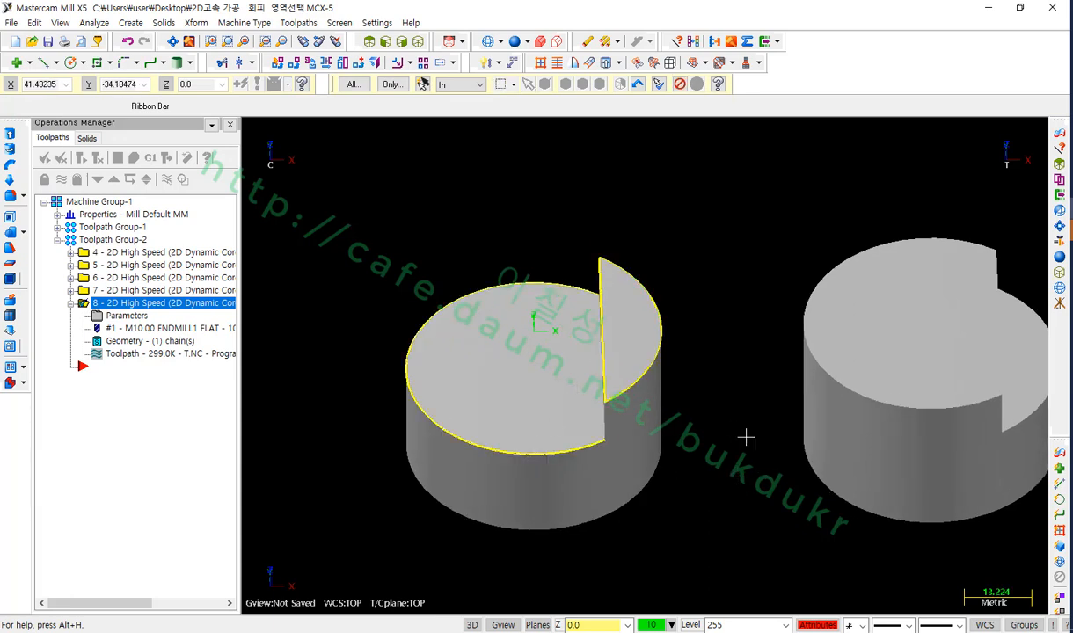
pyautogui.scroll(-1, 762, 326)
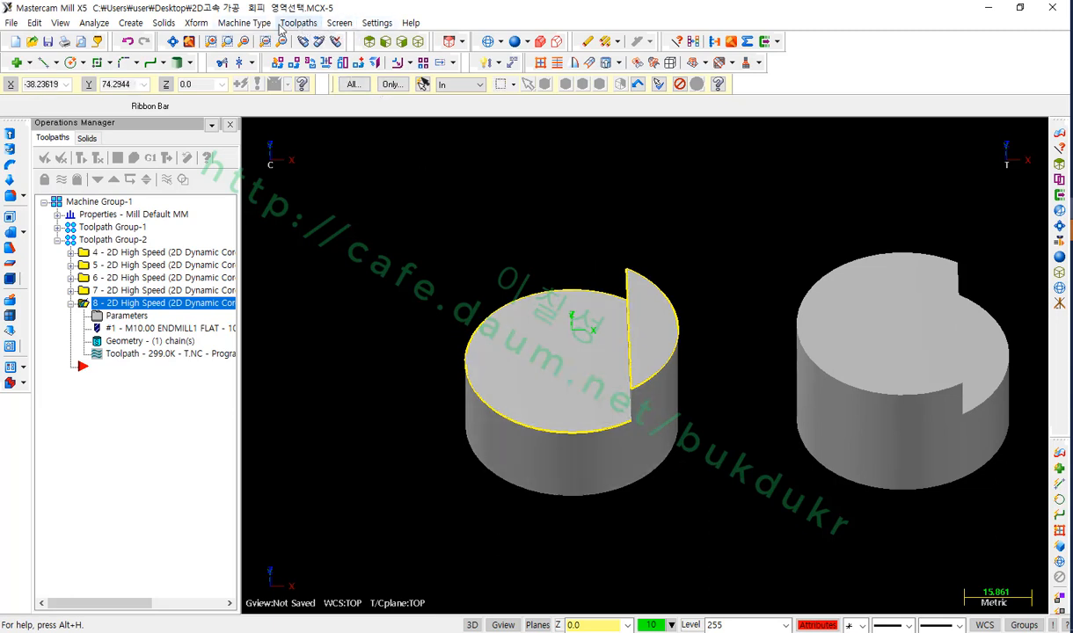
pyautogui.click(205, 25)
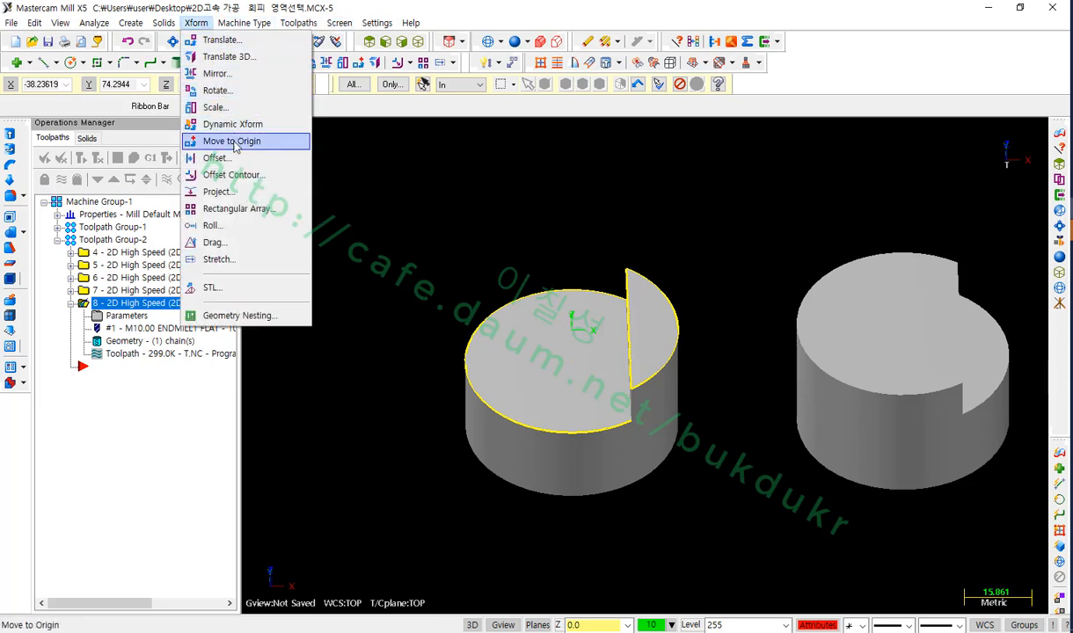
pyautogui.click(218, 192)
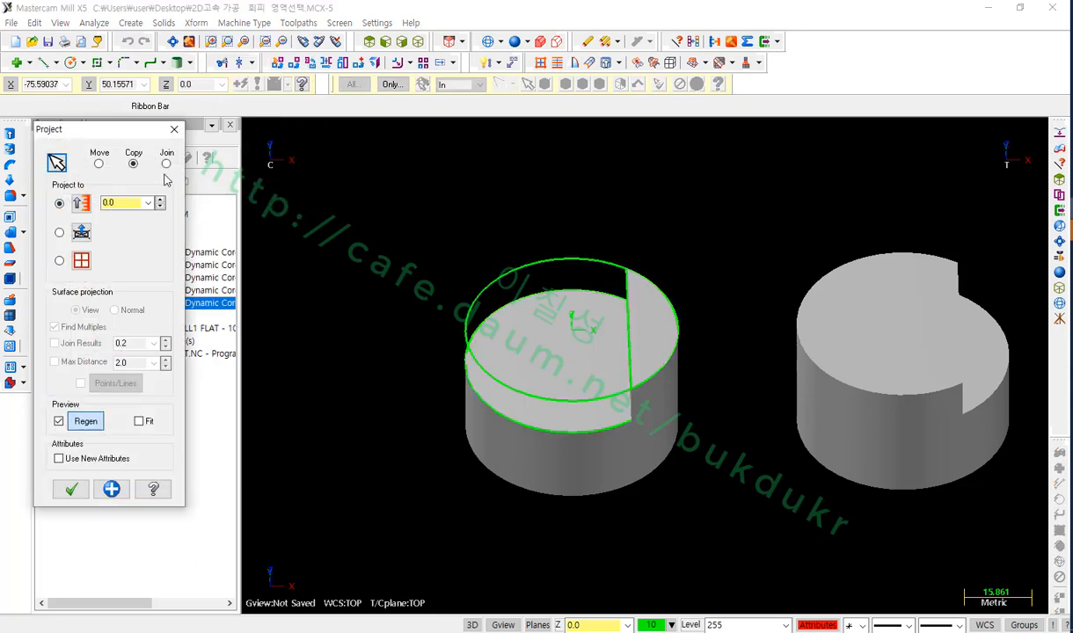
pyautogui.click(99, 164)
pyautogui.doubleClick(127, 203)
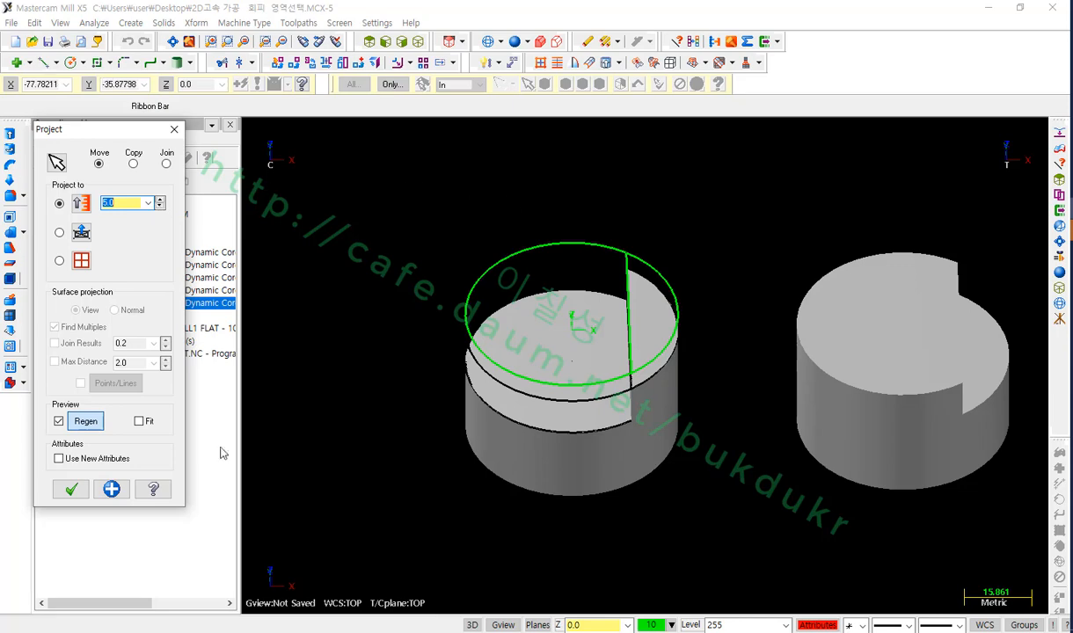
pyautogui.click(71, 489)
# Isolate the projected circle and chord curves by hiding the solid bodies
pyautogui.moveTo(437, 448); pyautogui.dragTo(619, 352, button='middle')
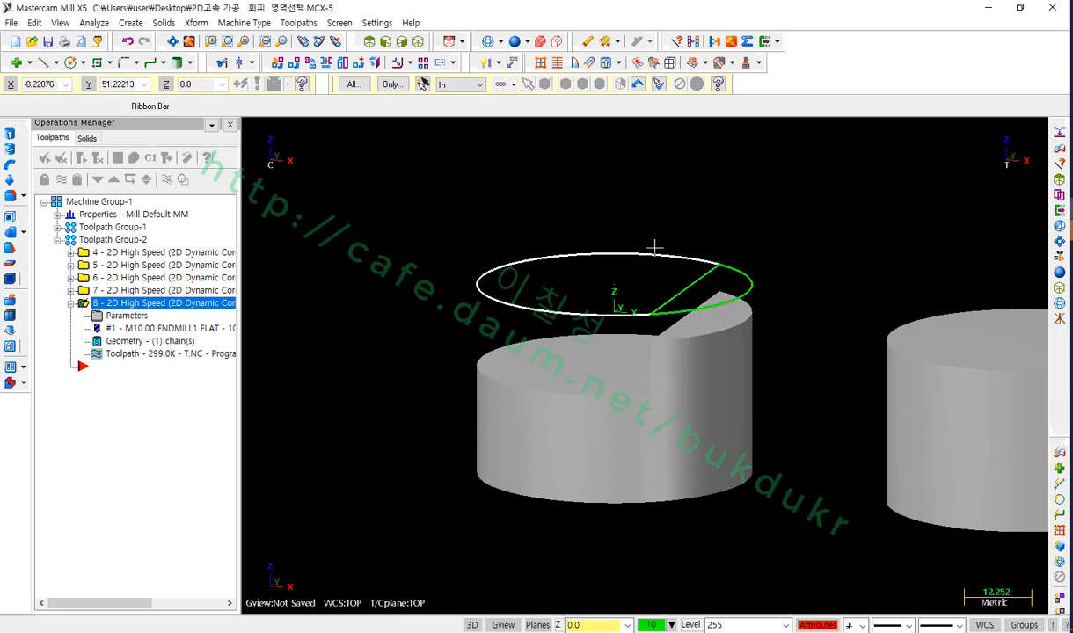
pyautogui.click(712, 266)
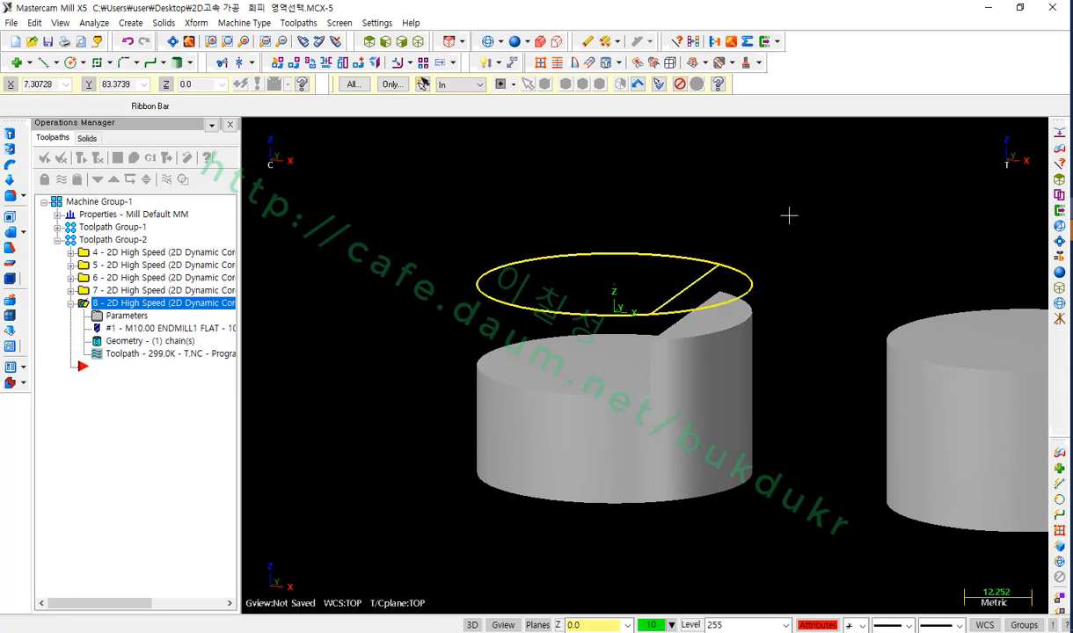
pyautogui.press('Return')
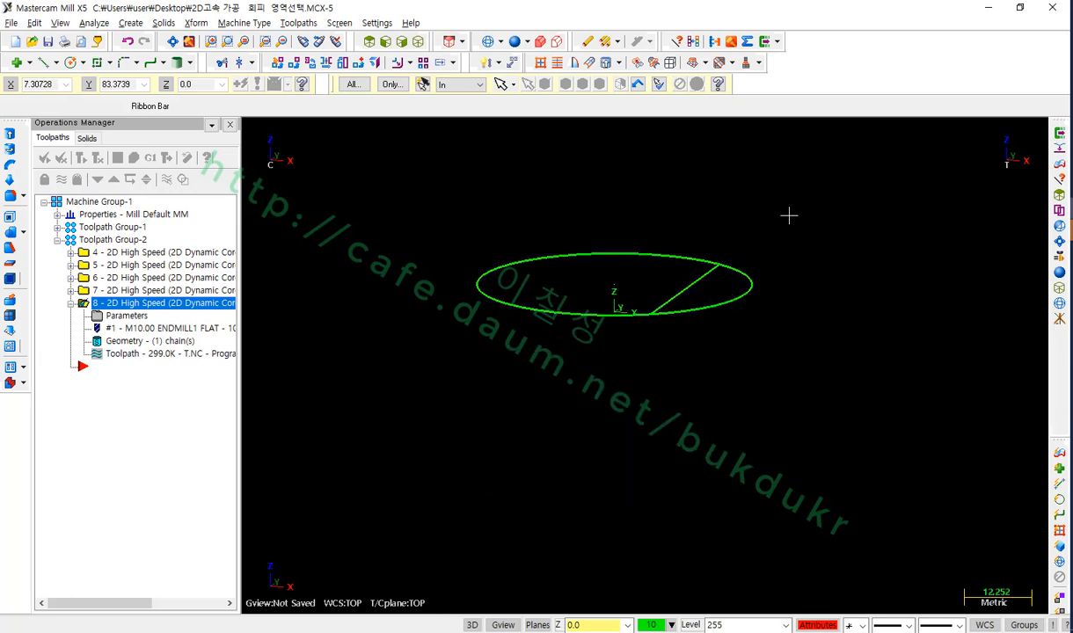
# Mirror a copy of the larger arc about the straight chord line
pyautogui.hotkey('alt', '1')
pyautogui.scroll(3, 472, 431)
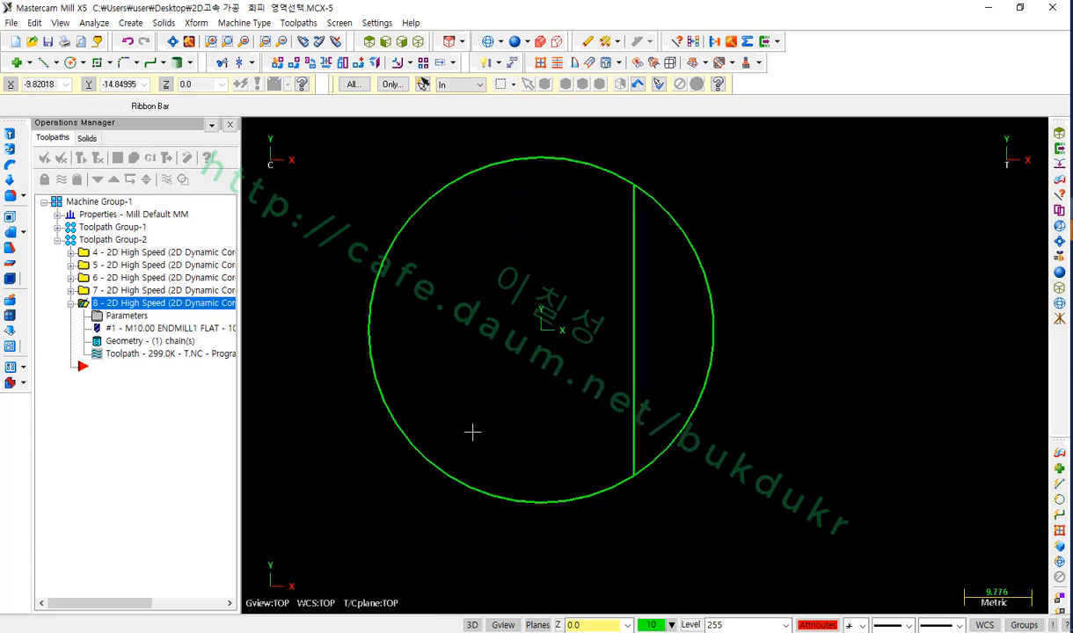
pyautogui.scroll(-1, 479, 432)
pyautogui.click(540, 198)
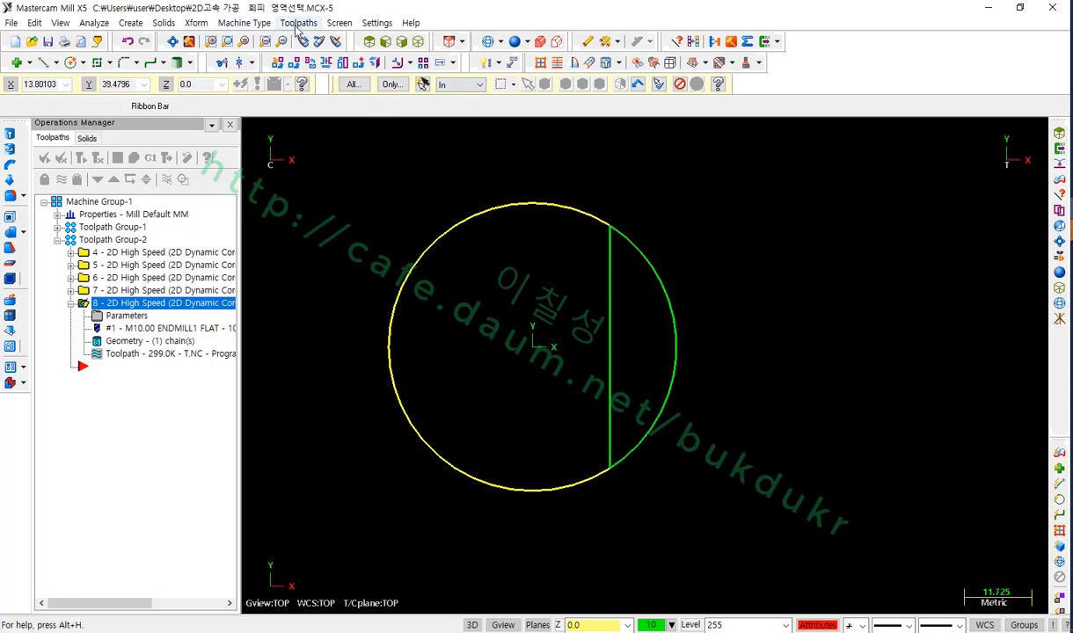
pyautogui.click(195, 23)
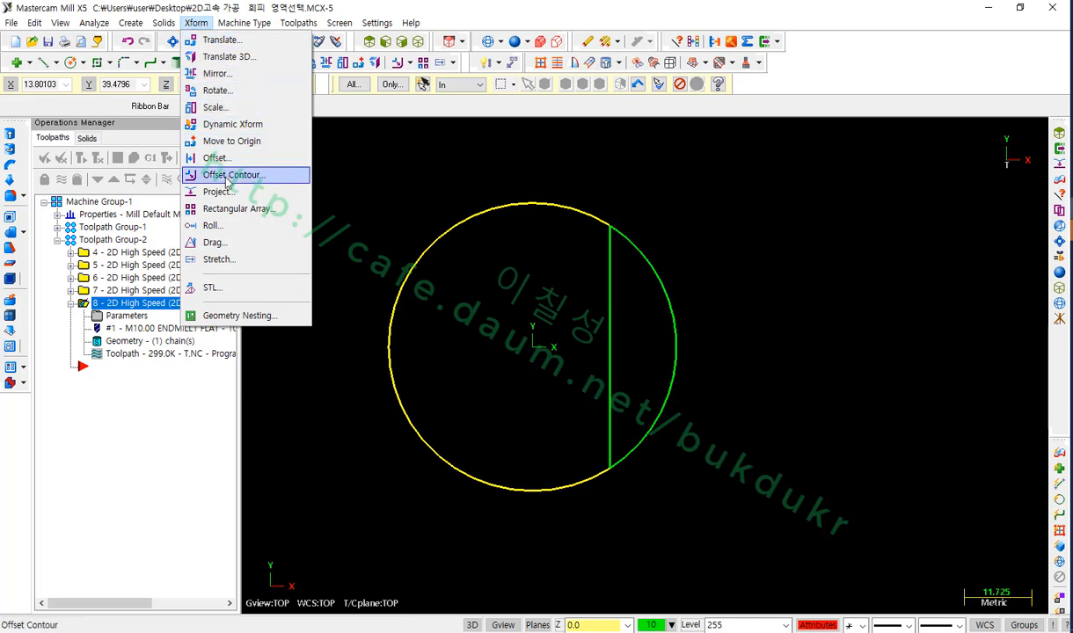
pyautogui.click(217, 75)
pyautogui.click(617, 276)
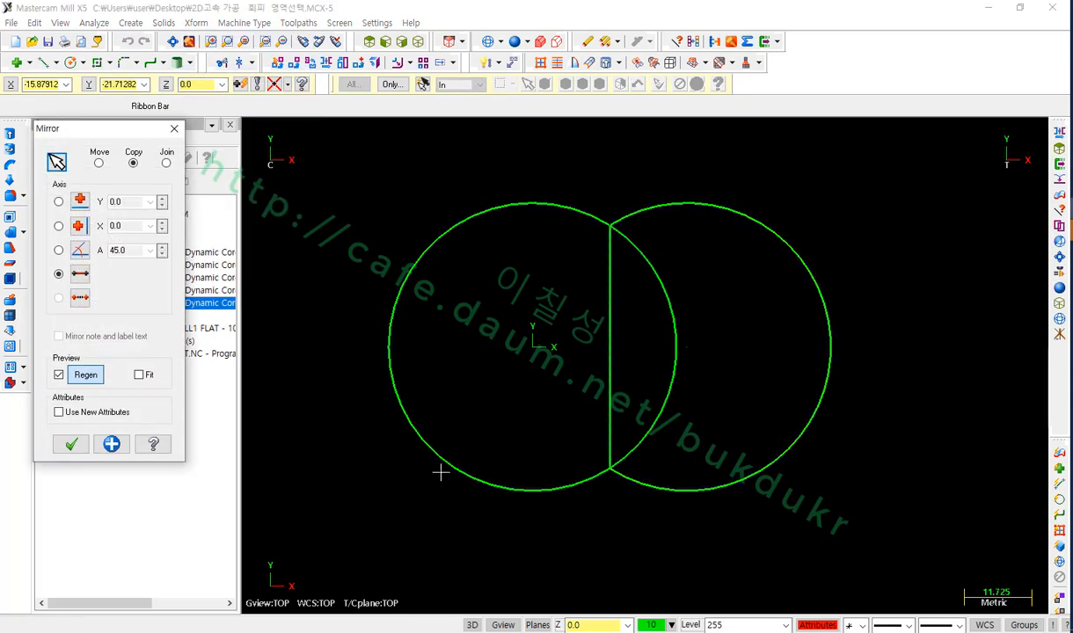
pyautogui.click(70, 444)
pyautogui.scroll(-1, 677, 545)
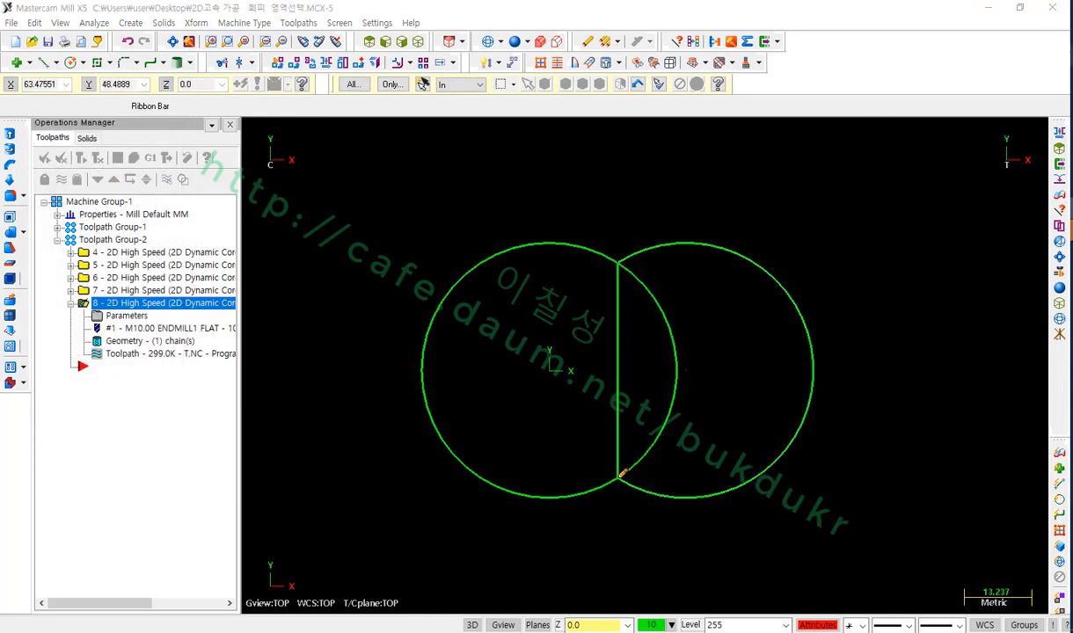
pyautogui.moveTo(621, 475)
pyautogui.mouseDown()
pyautogui.moveTo(532, 490)
pyautogui.moveTo(432, 423)
pyautogui.moveTo(450, 288)
pyautogui.moveTo(587, 237)
pyautogui.moveTo(668, 313)
pyautogui.moveTo(662, 423)
pyautogui.mouseUp()
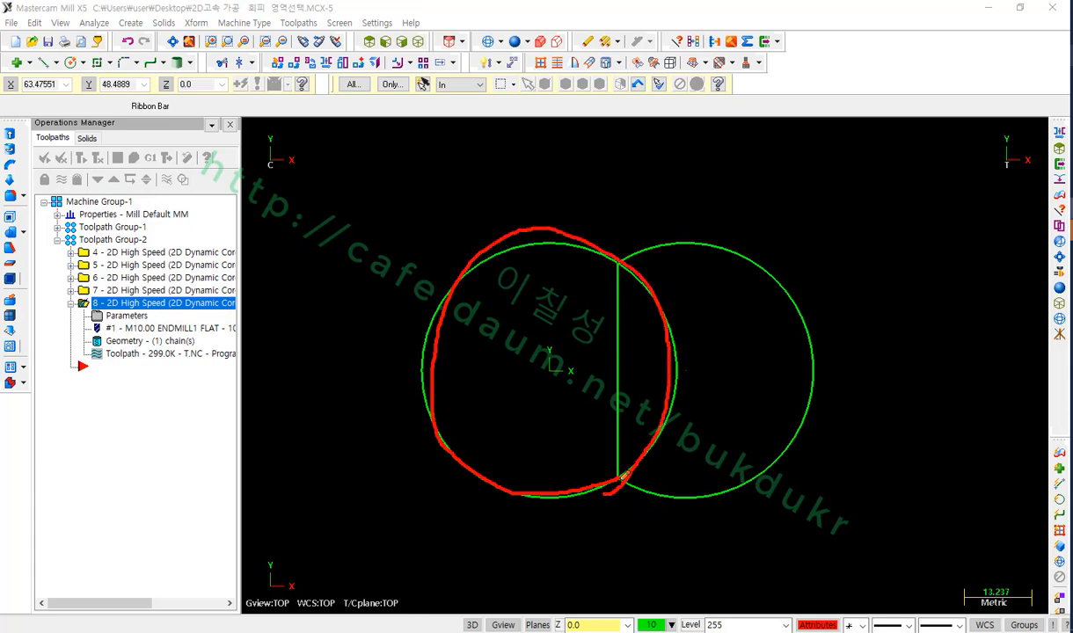
pyautogui.moveTo(623, 476)
pyautogui.mouseDown()
pyautogui.moveTo(622, 250)
pyautogui.moveTo(743, 248)
pyautogui.moveTo(822, 420)
pyautogui.moveTo(652, 500)
pyautogui.mouseUp()
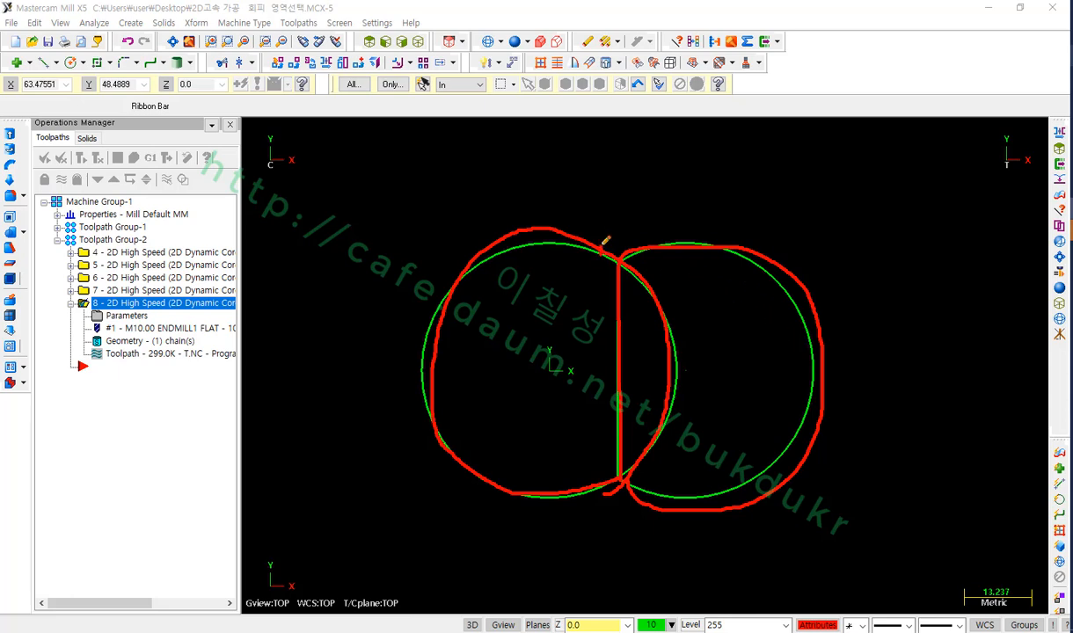
pyautogui.moveTo(603, 244)
pyautogui.mouseDown()
pyautogui.moveTo(721, 156)
pyautogui.moveTo(890, 387)
pyautogui.moveTo(615, 530)
pyautogui.moveTo(605, 524)
pyautogui.mouseUp()
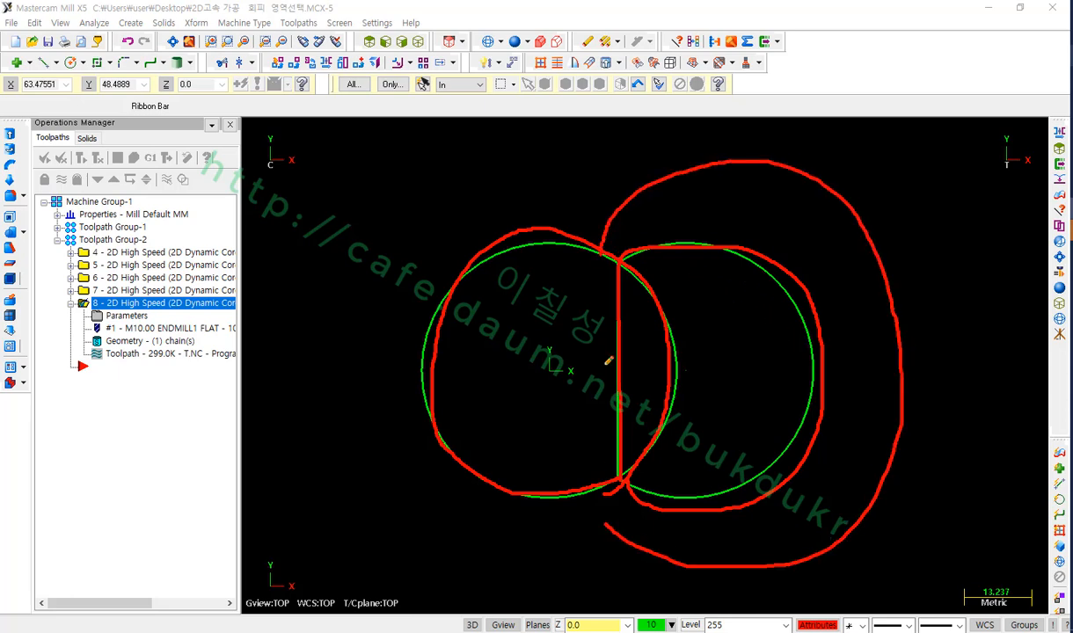
pyautogui.moveTo(604, 227)
pyautogui.mouseDown()
pyautogui.moveTo(406, 294)
pyautogui.moveTo(473, 473)
pyautogui.mouseUp()
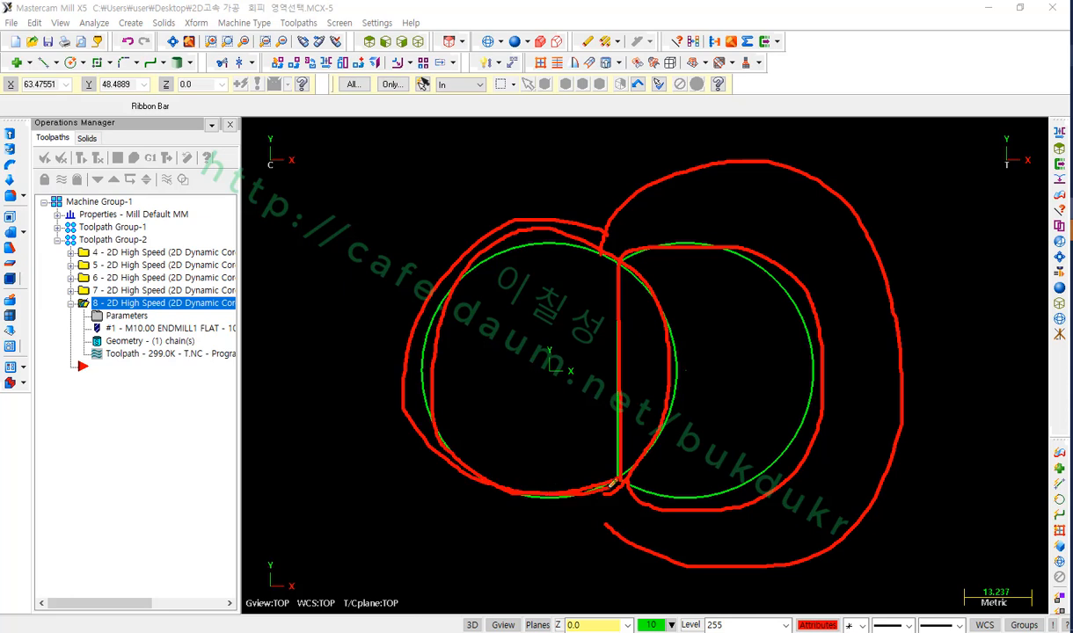
pyautogui.moveTo(618, 249)
pyautogui.mouseDown()
pyautogui.moveTo(842, 320)
pyautogui.moveTo(726, 554)
pyautogui.mouseUp()
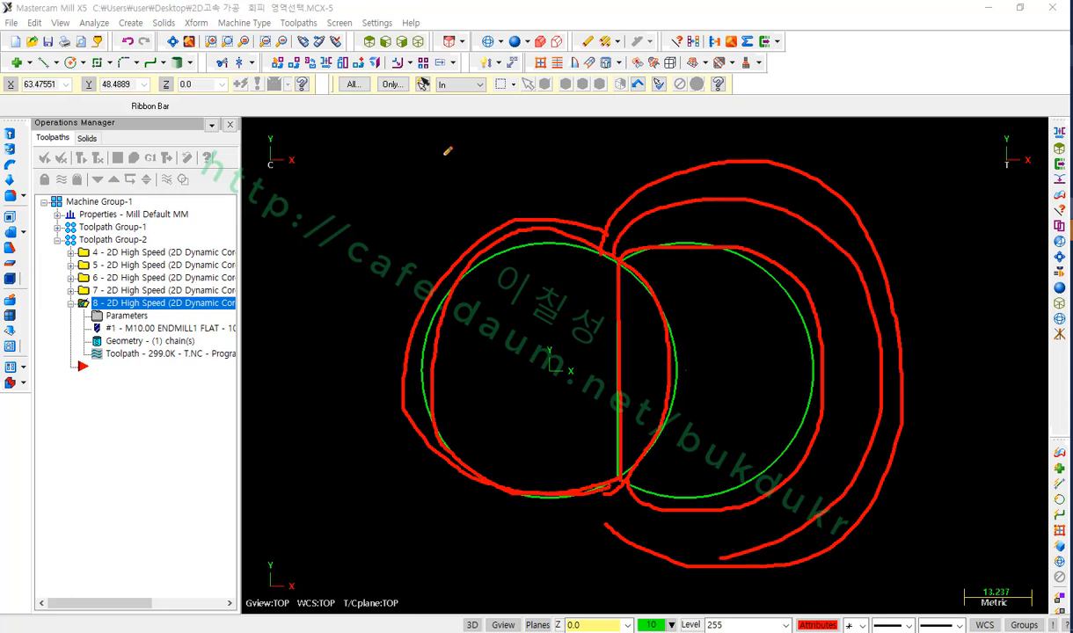
pyautogui.moveTo(444, 154); pyautogui.dragTo(486, 148)
pyautogui.moveTo(611, 466)
pyautogui.mouseDown()
pyautogui.moveTo(503, 467)
pyautogui.moveTo(455, 413)
pyautogui.moveTo(468, 321)
pyautogui.mouseUp()
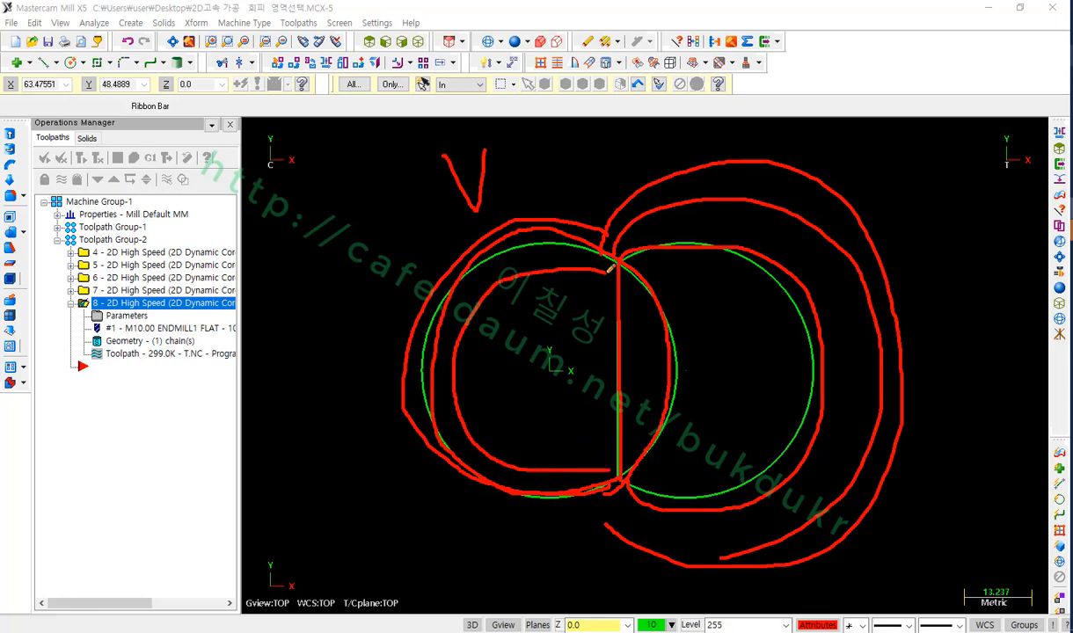
pyautogui.moveTo(604, 261)
pyautogui.mouseDown()
pyautogui.moveTo(481, 263)
pyautogui.moveTo(472, 422)
pyautogui.mouseUp()
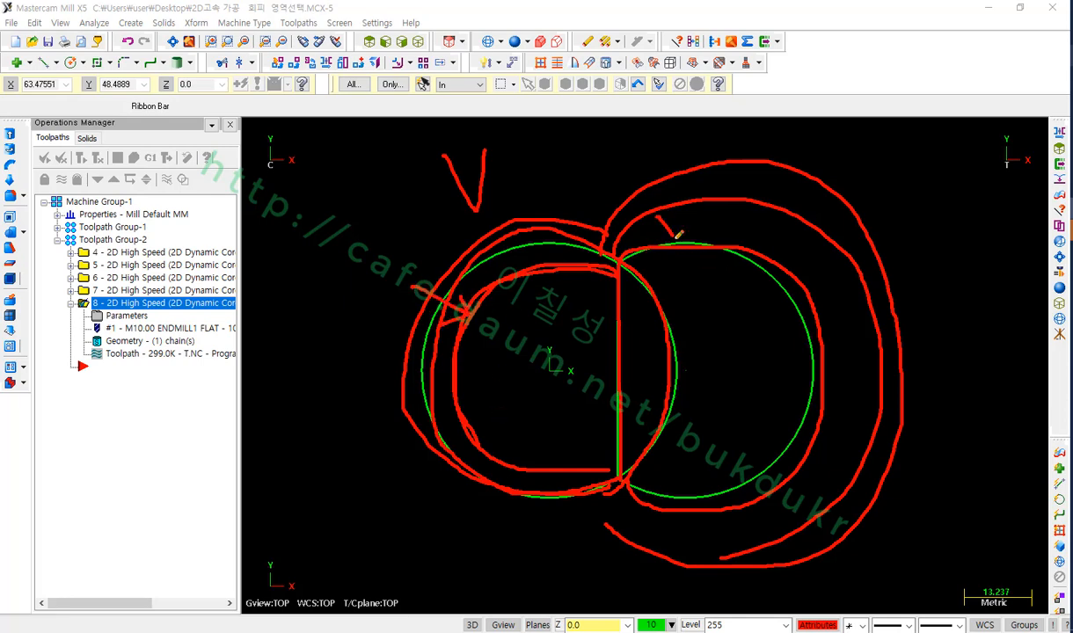
pyautogui.moveTo(726, 267); pyautogui.dragTo(683, 348)
pyautogui.moveTo(777, 296); pyautogui.dragTo(672, 443)
pyautogui.moveTo(831, 374); pyautogui.dragTo(713, 465)
pyautogui.moveTo(644, 231)
pyautogui.mouseDown()
pyautogui.moveTo(694, 206)
pyautogui.moveTo(875, 369)
pyautogui.moveTo(844, 466)
pyautogui.mouseUp()
pyautogui.moveTo(641, 125)
pyautogui.mouseDown()
pyautogui.moveTo(679, 155)
pyautogui.moveTo(691, 268)
pyautogui.mouseUp()
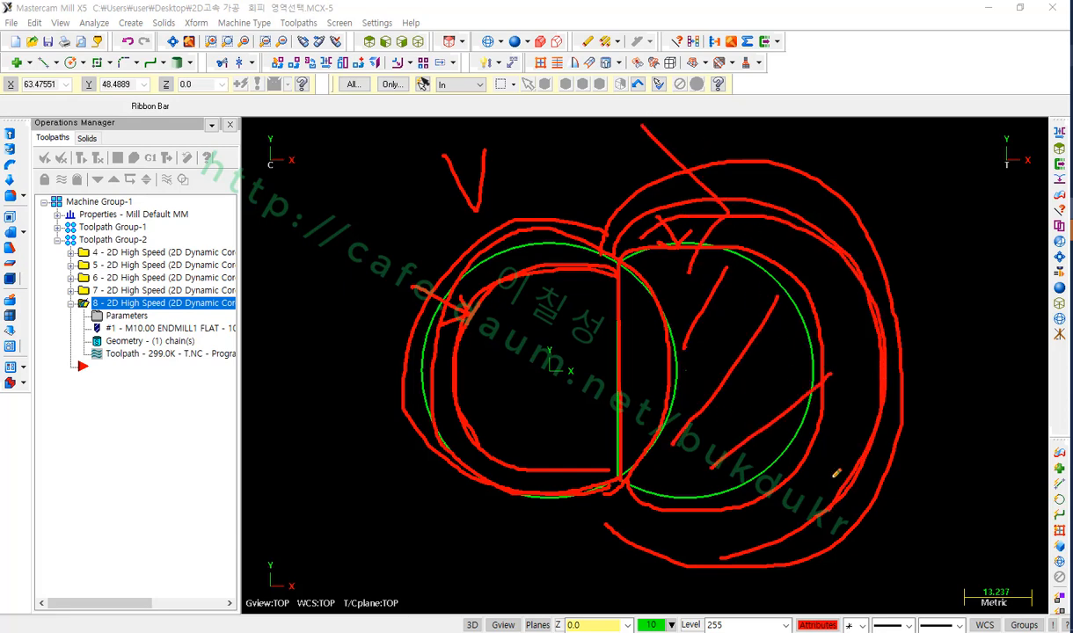
pyautogui.moveTo(533, 279)
pyautogui.mouseDown()
pyautogui.moveTo(512, 446)
pyautogui.moveTo(571, 448)
pyautogui.mouseUp()
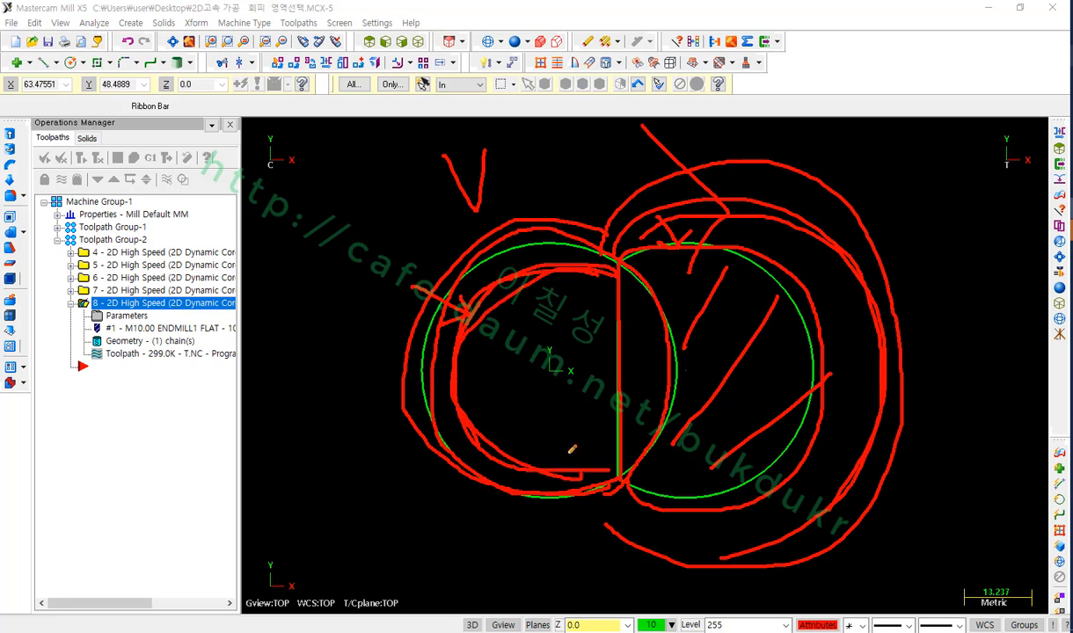
pyautogui.rightClick(312, 425)
pyautogui.click(369, 581)
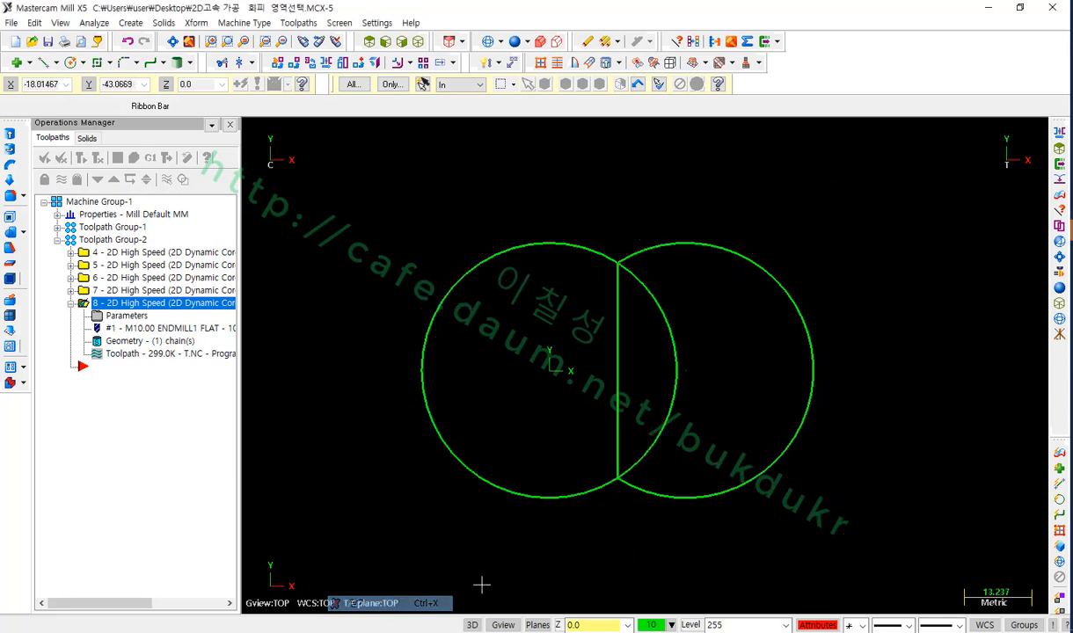
# Rechain operation 8's geometry as two wireframe chains: the full circle, and the mirrored arc closed by the straight chord
pyautogui.scroll(2, 655, 457)
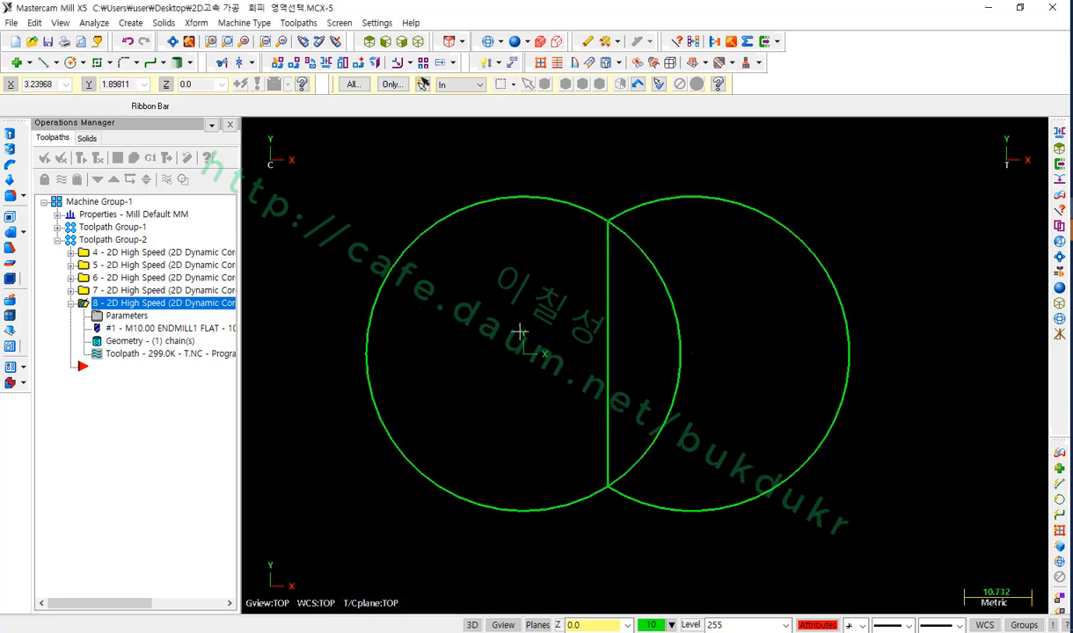
pyautogui.click(132, 340)
pyautogui.rightClick(103, 216)
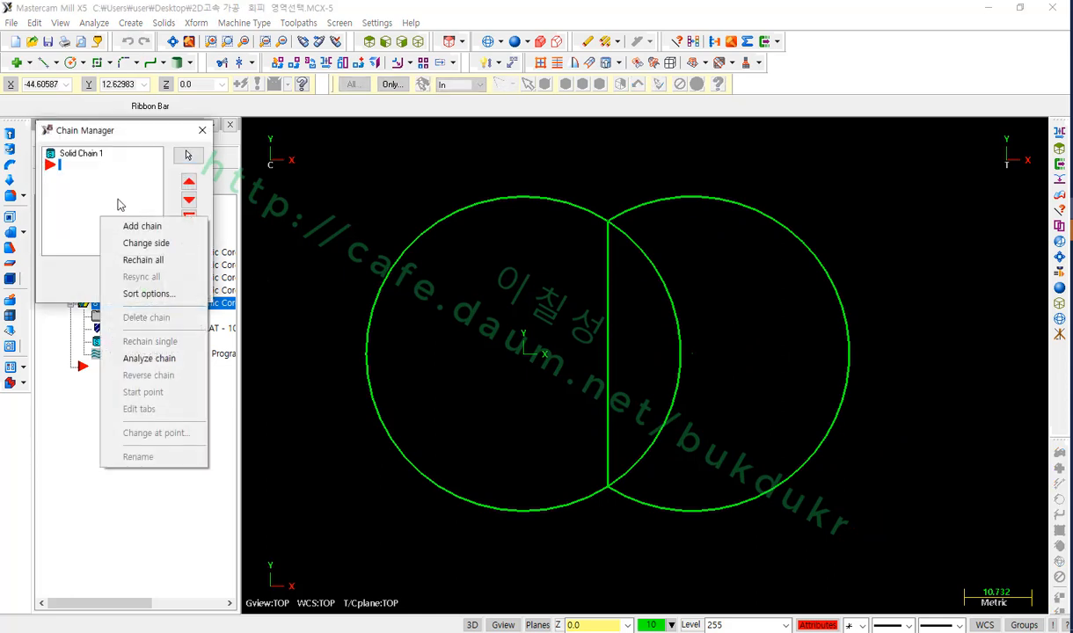
pyautogui.click(144, 261)
pyautogui.click(454, 215)
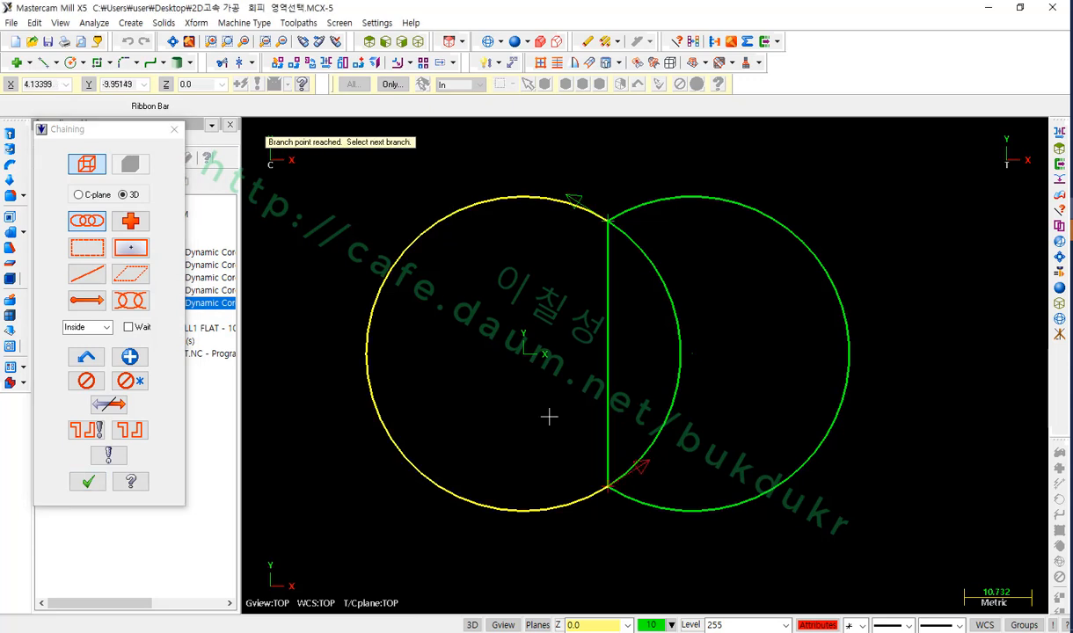
pyautogui.scroll(-5, 742, 338)
pyautogui.scroll(4, 742, 338)
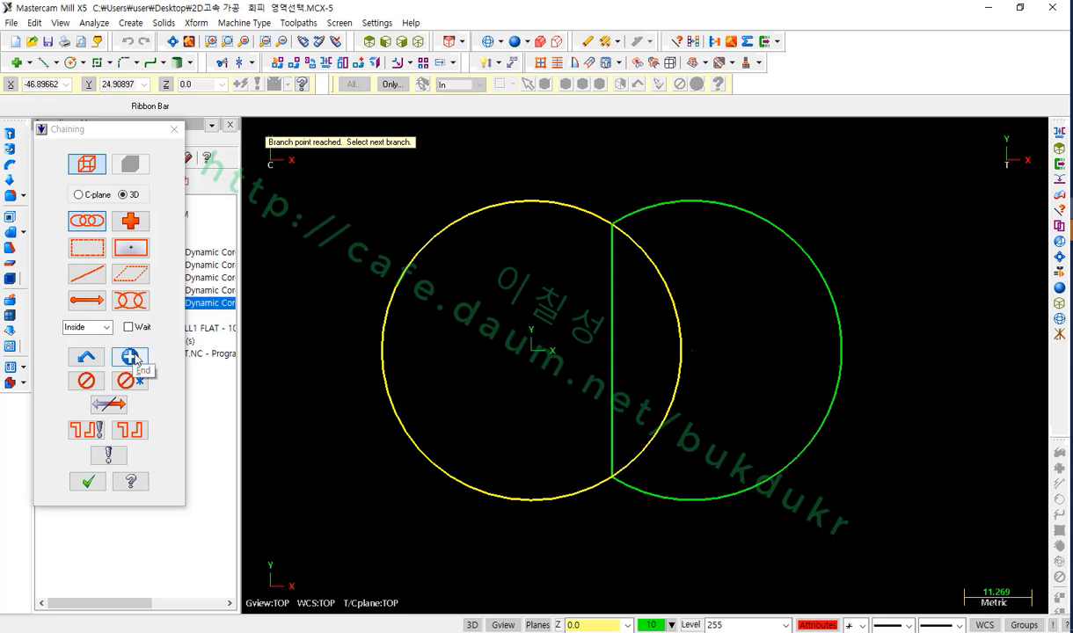
pyautogui.click(133, 358)
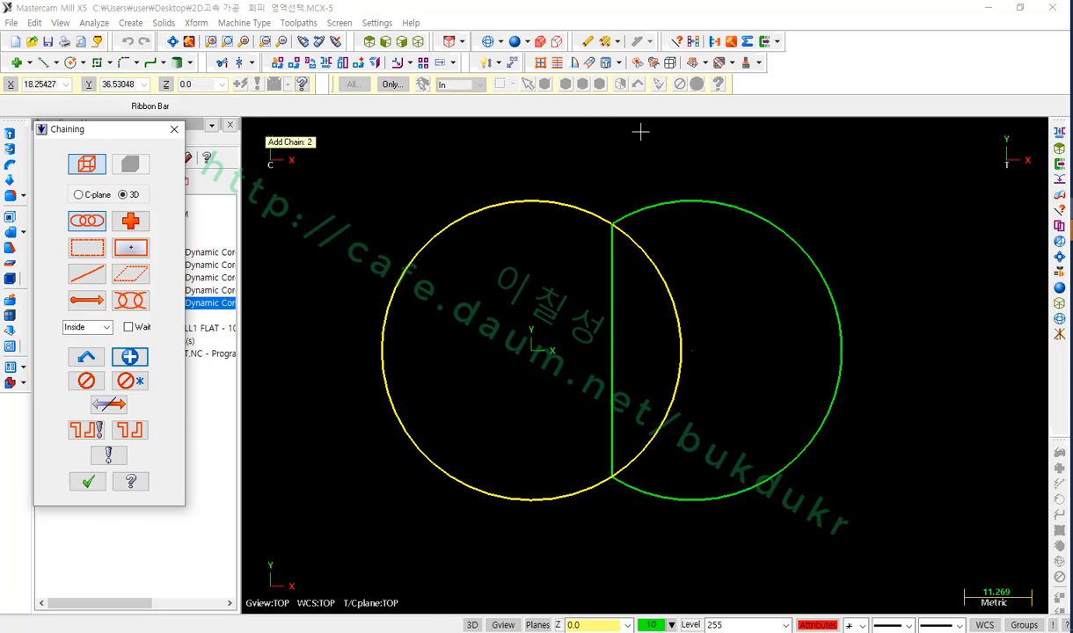
pyautogui.click(685, 200)
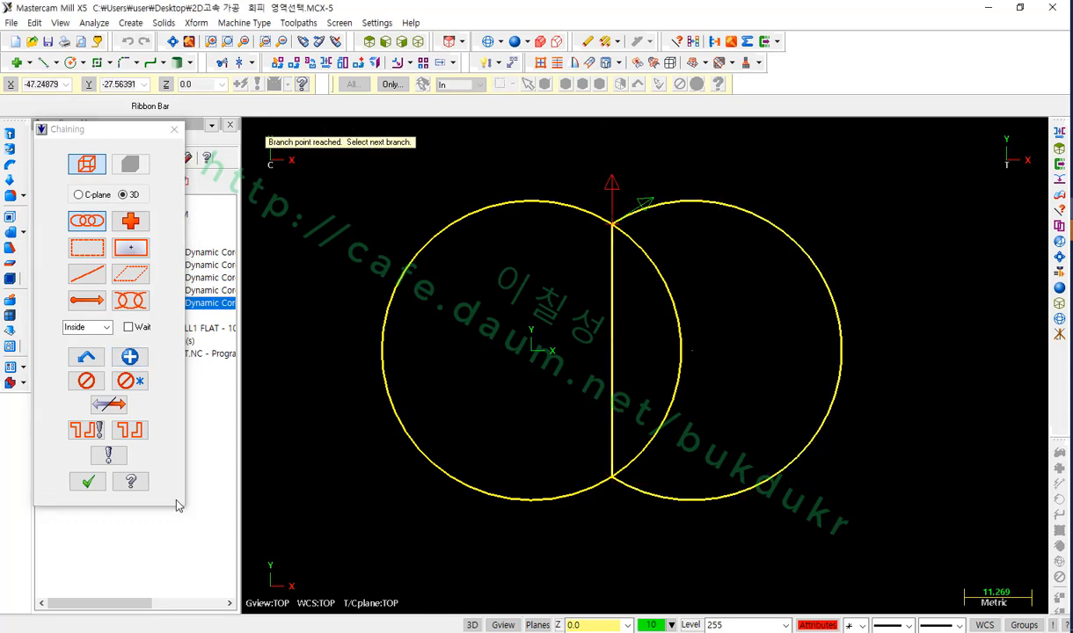
pyautogui.click(88, 481)
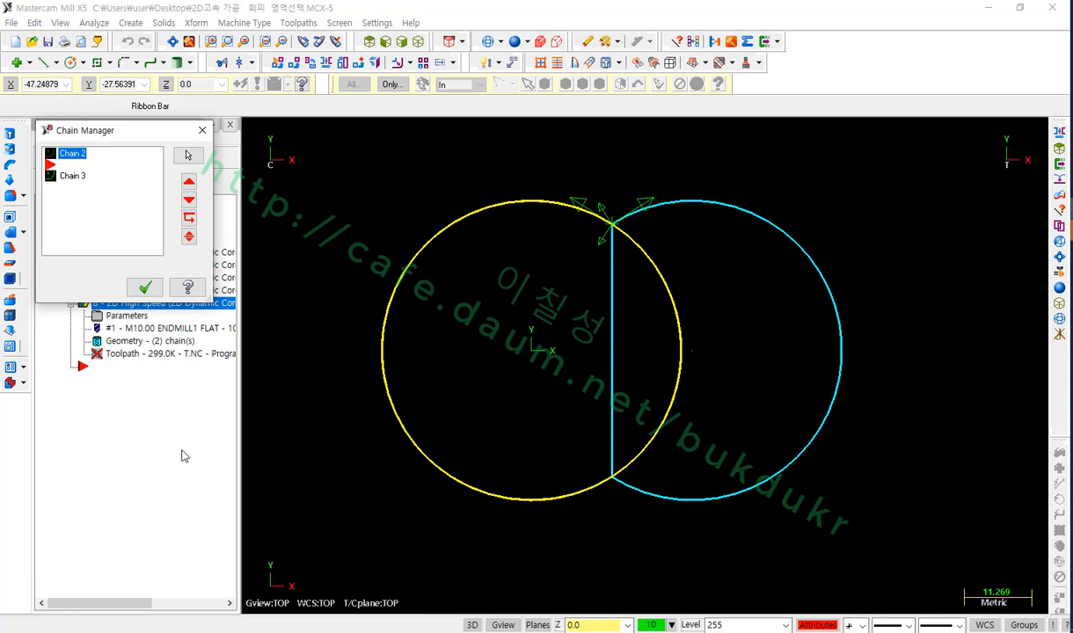
# Highlight the two new chains one after the other in the Chain Manager to review their geometry
pyautogui.click(76, 176)
pyautogui.click(75, 155)
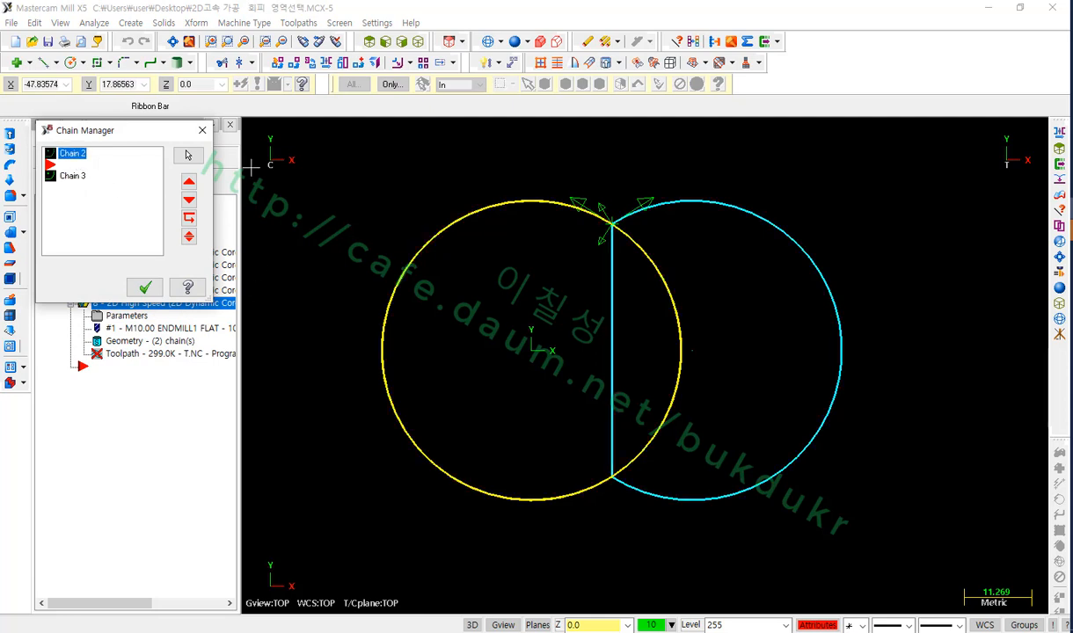
pyautogui.click(72, 176)
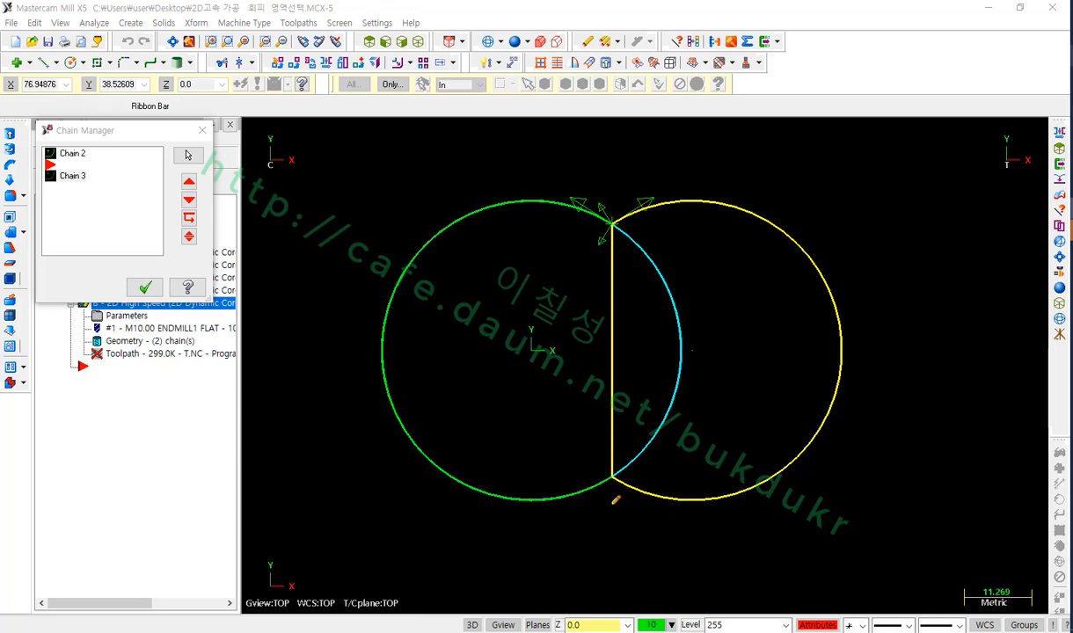
# Trace both chains and hatch their overlap with the screen pen, then close the pen overlay
pyautogui.moveTo(603, 481)
pyautogui.mouseDown()
pyautogui.moveTo(392, 384)
pyautogui.moveTo(527, 202)
pyautogui.moveTo(649, 307)
pyautogui.moveTo(619, 497)
pyautogui.moveTo(611, 282)
pyautogui.moveTo(670, 194)
pyautogui.moveTo(858, 439)
pyautogui.moveTo(619, 476)
pyautogui.mouseUp()
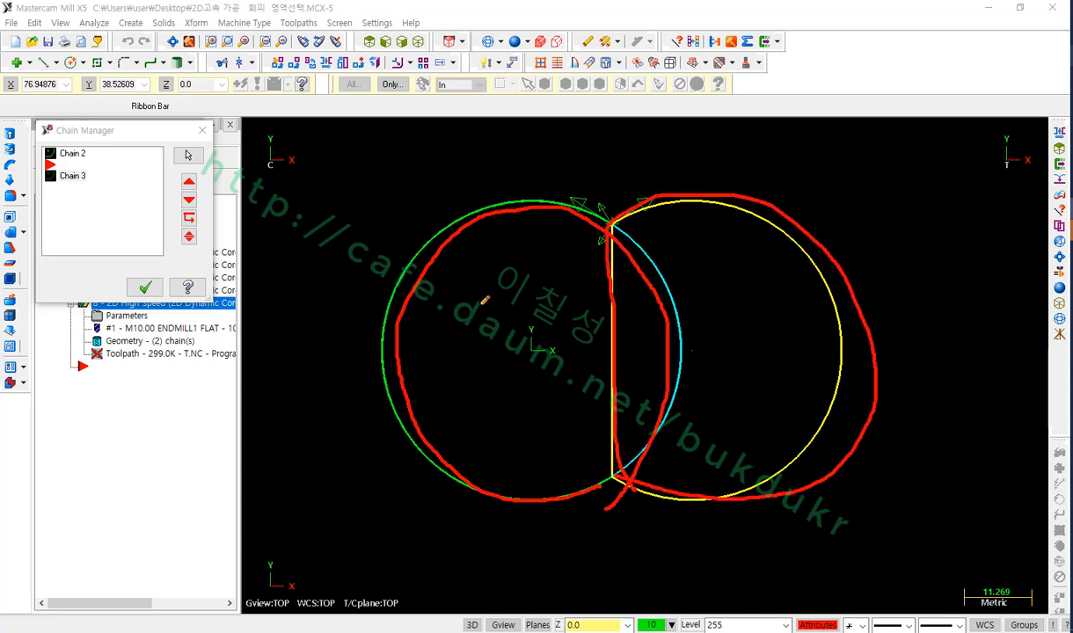
pyautogui.moveTo(455, 272); pyautogui.dragTo(511, 273)
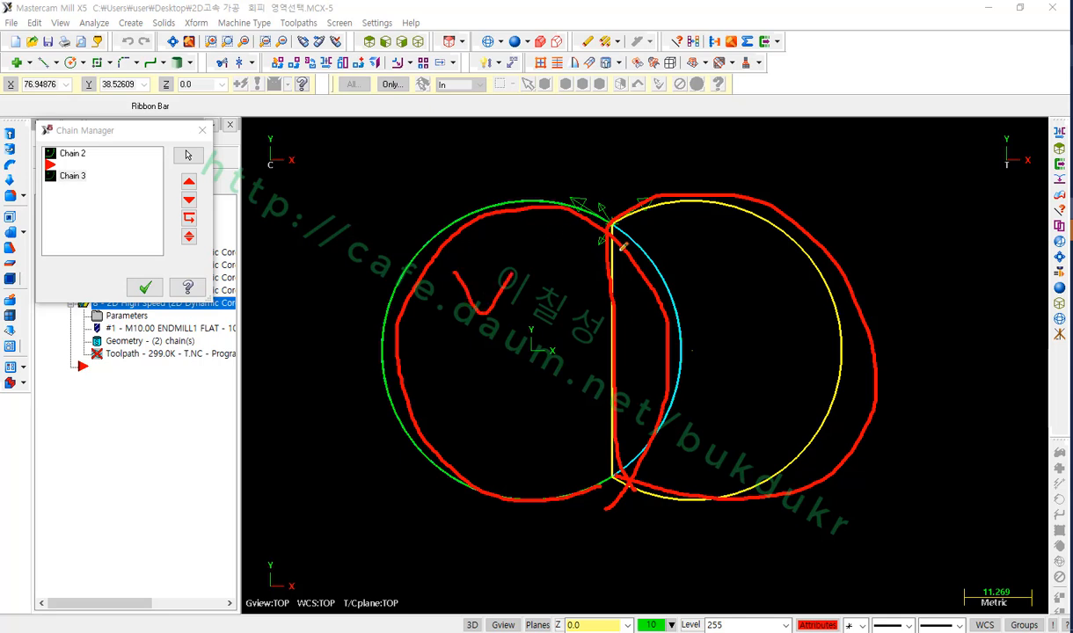
pyautogui.moveTo(783, 355); pyautogui.dragTo(781, 331)
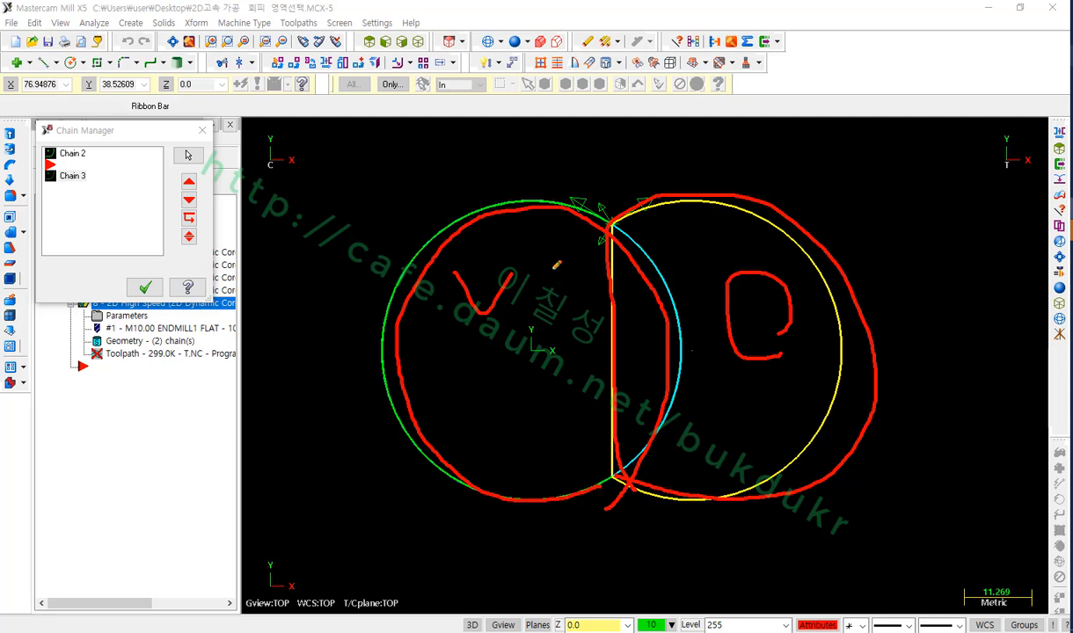
pyautogui.moveTo(627, 267)
pyautogui.mouseDown()
pyautogui.moveTo(620, 352)
pyautogui.moveTo(645, 467)
pyautogui.mouseUp()
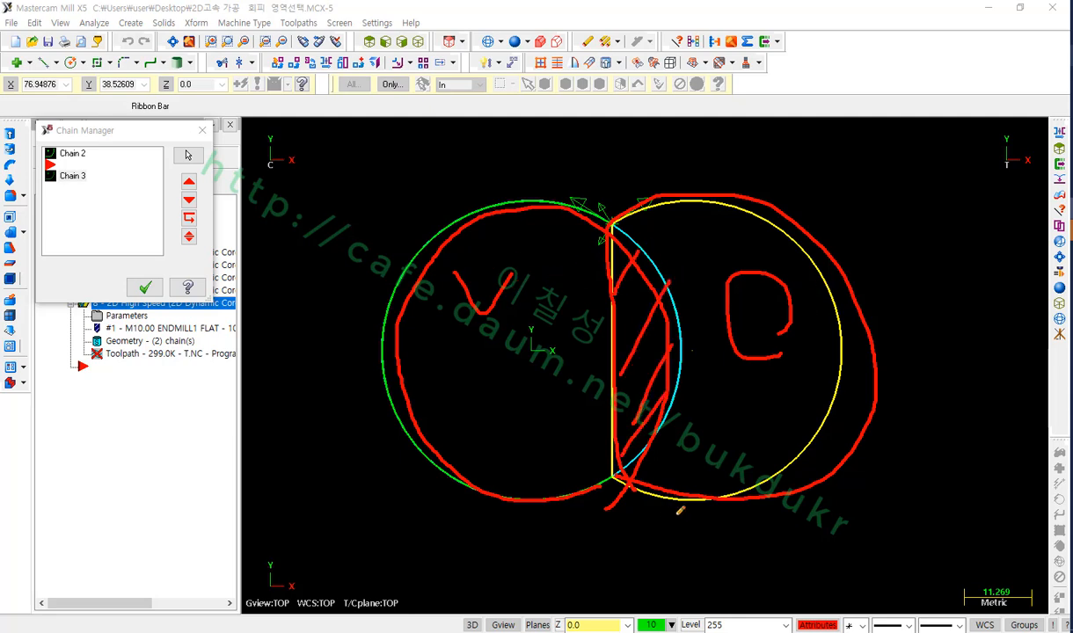
pyautogui.moveTo(515, 405)
pyautogui.mouseDown()
pyautogui.moveTo(493, 317)
pyautogui.moveTo(439, 291)
pyautogui.moveTo(576, 338)
pyautogui.moveTo(437, 420)
pyautogui.mouseUp()
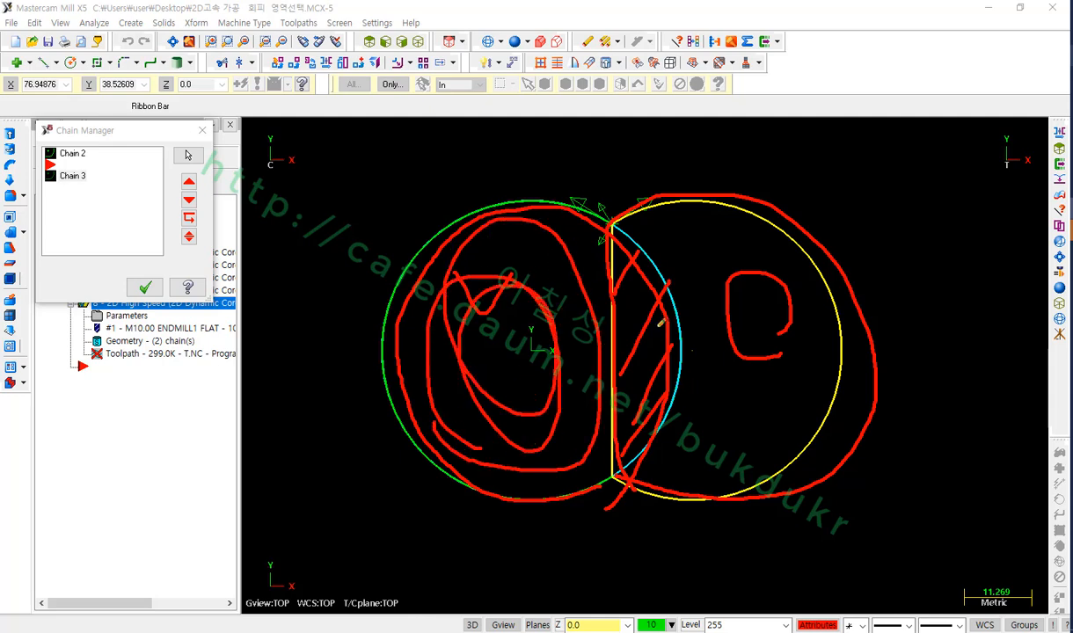
pyautogui.moveTo(614, 235); pyautogui.dragTo(619, 454)
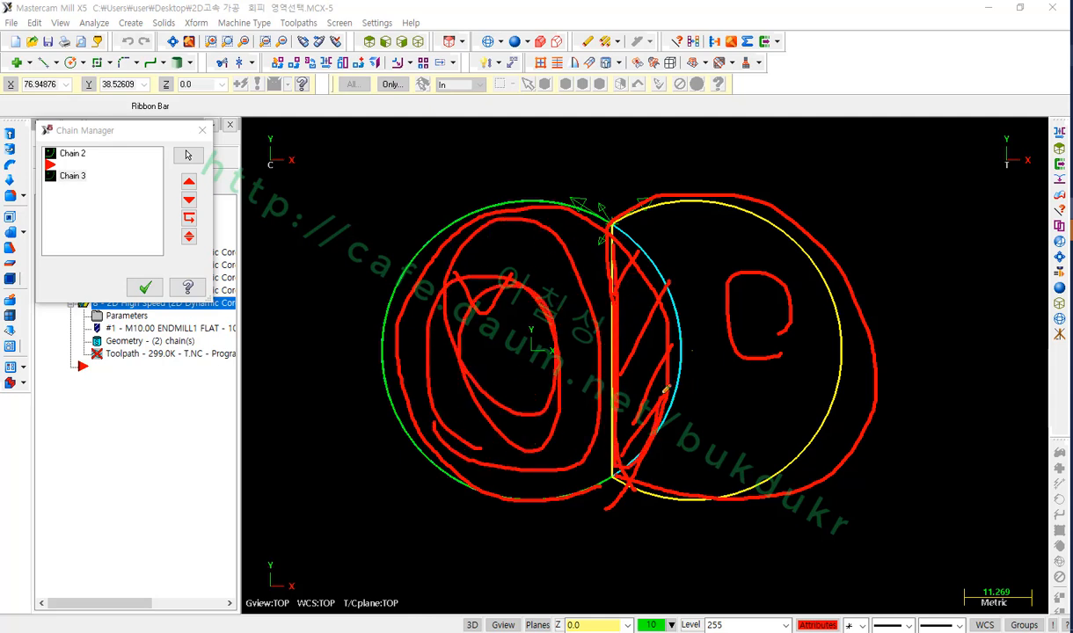
pyautogui.moveTo(663, 392); pyautogui.dragTo(626, 226)
pyautogui.rightClick(369, 246)
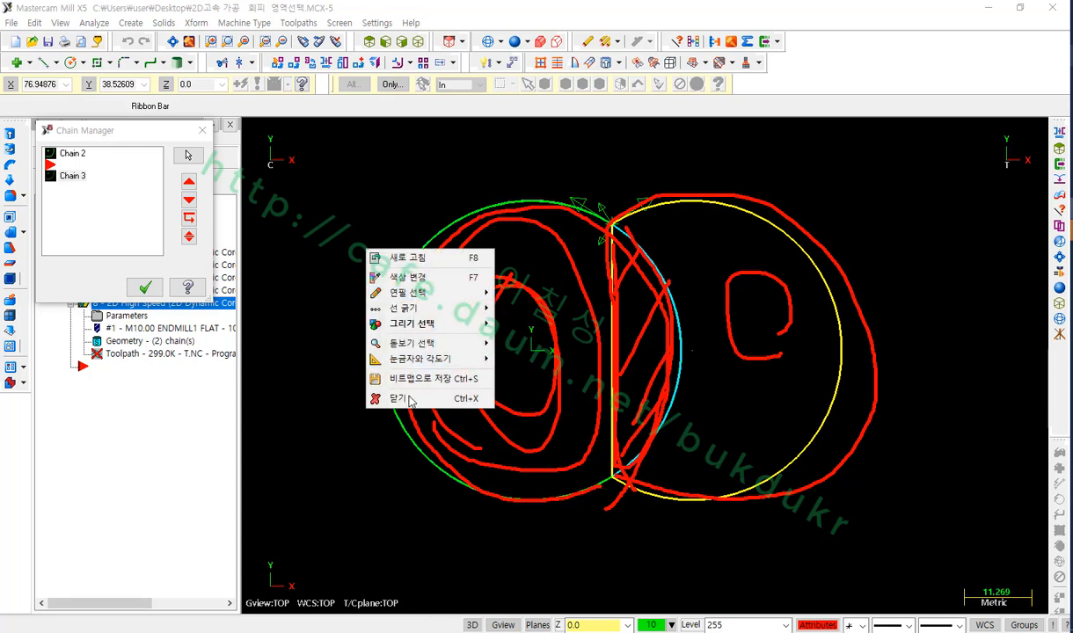
pyautogui.click(387, 396)
# Accept the two chains, regenerate the 2D Dynamic Core mill operation 8 and display its toolpath
pyautogui.click(145, 288)
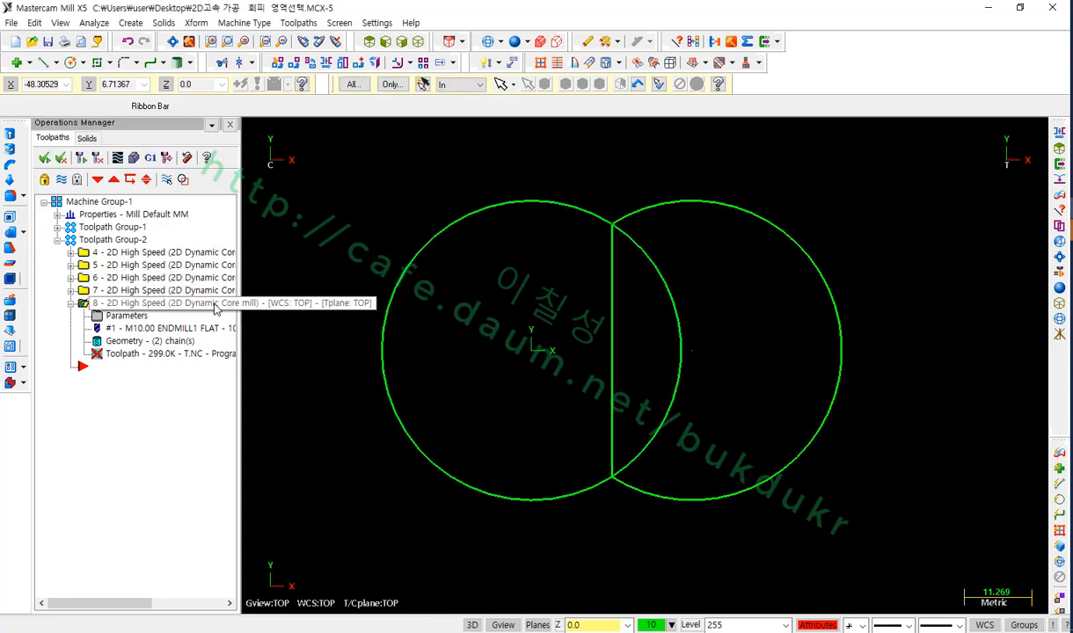
pyautogui.click(81, 157)
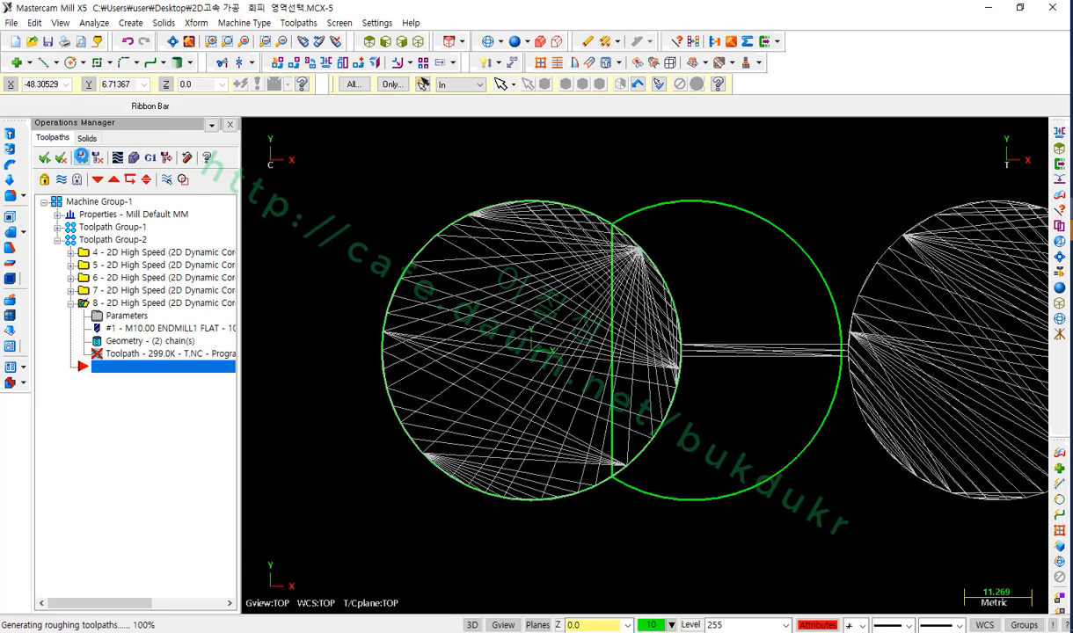
pyautogui.scroll(-2, 731, 383)
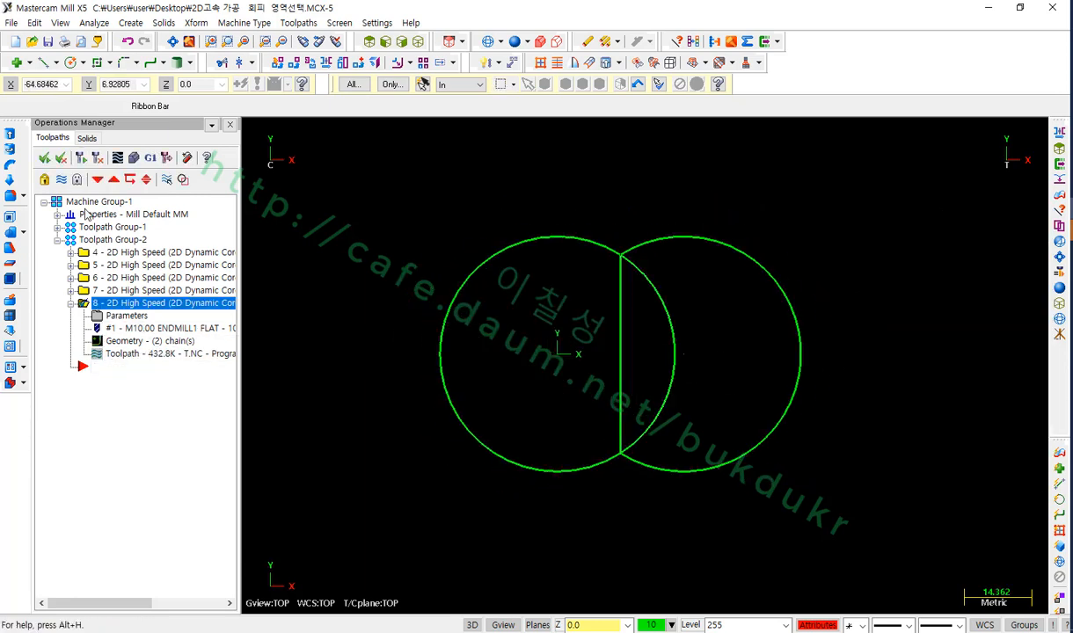
pyautogui.click(61, 178)
pyautogui.scroll(1, 604, 557)
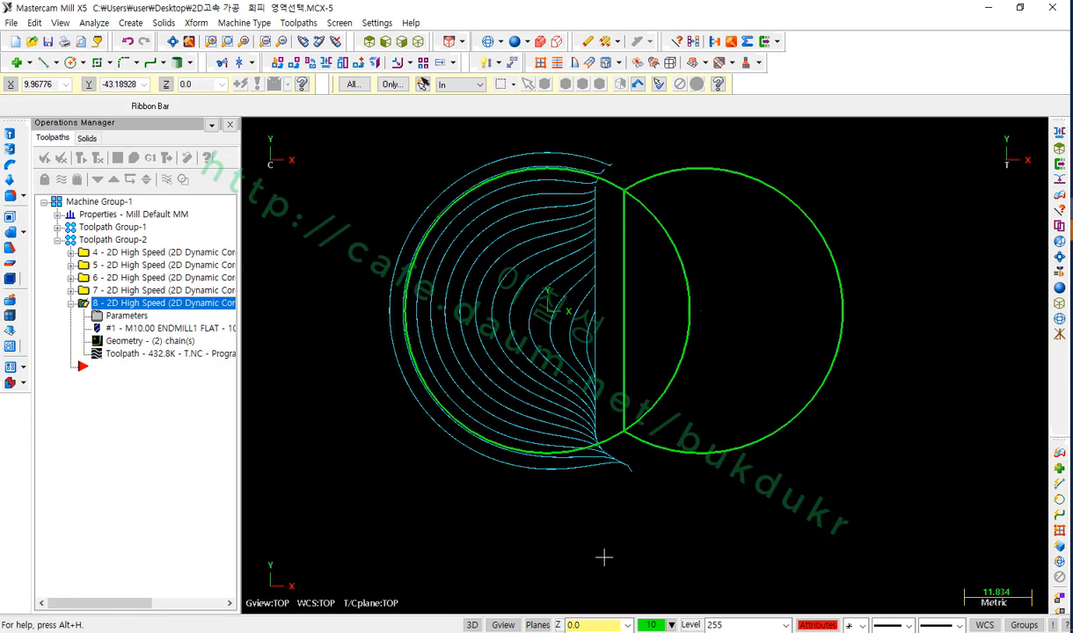
pyautogui.scroll(-1, 615, 559)
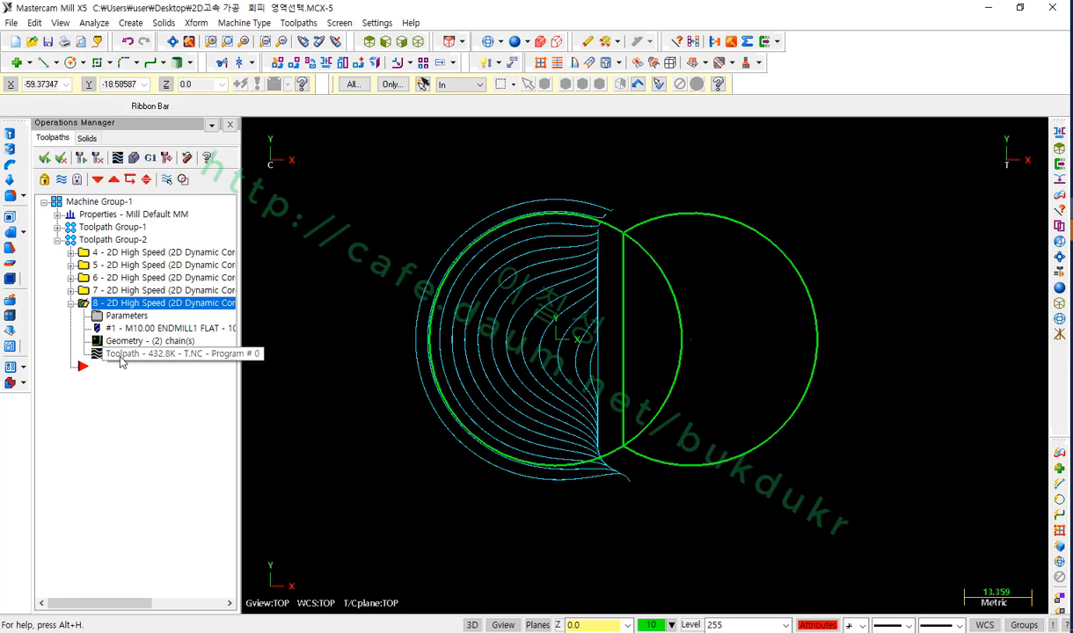
# Open the Backplot of operation 8 and mark the tool's starting point and entry with the screen pen
pyautogui.click(120, 354)
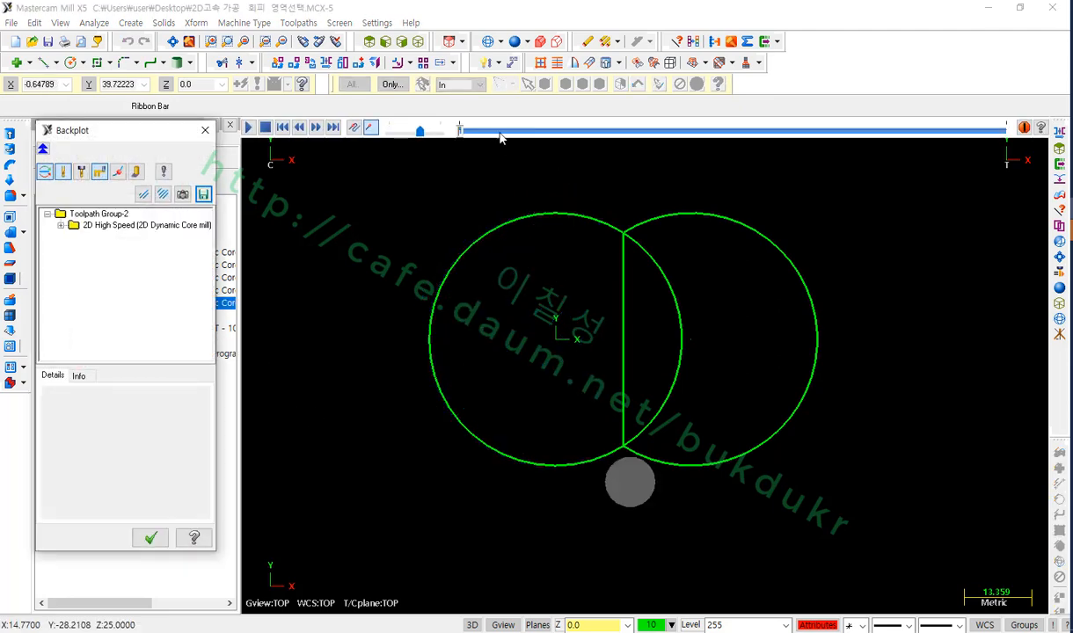
pyautogui.scroll(1, 682, 377)
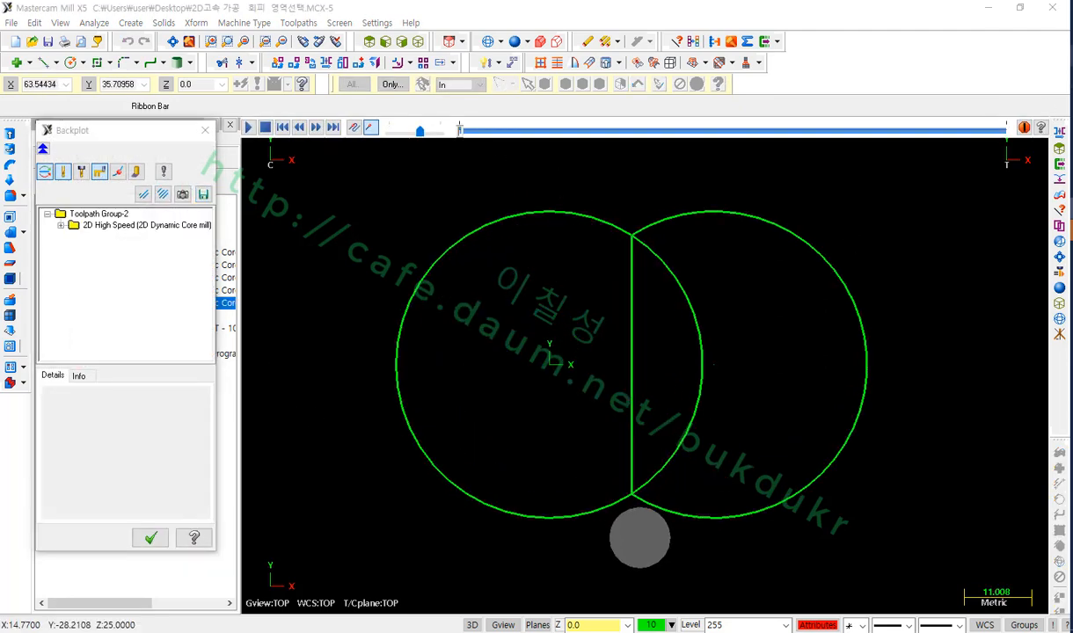
pyautogui.moveTo(703, 532)
pyautogui.mouseDown()
pyautogui.moveTo(647, 499)
pyautogui.moveTo(673, 479)
pyautogui.moveTo(732, 565)
pyautogui.mouseUp()
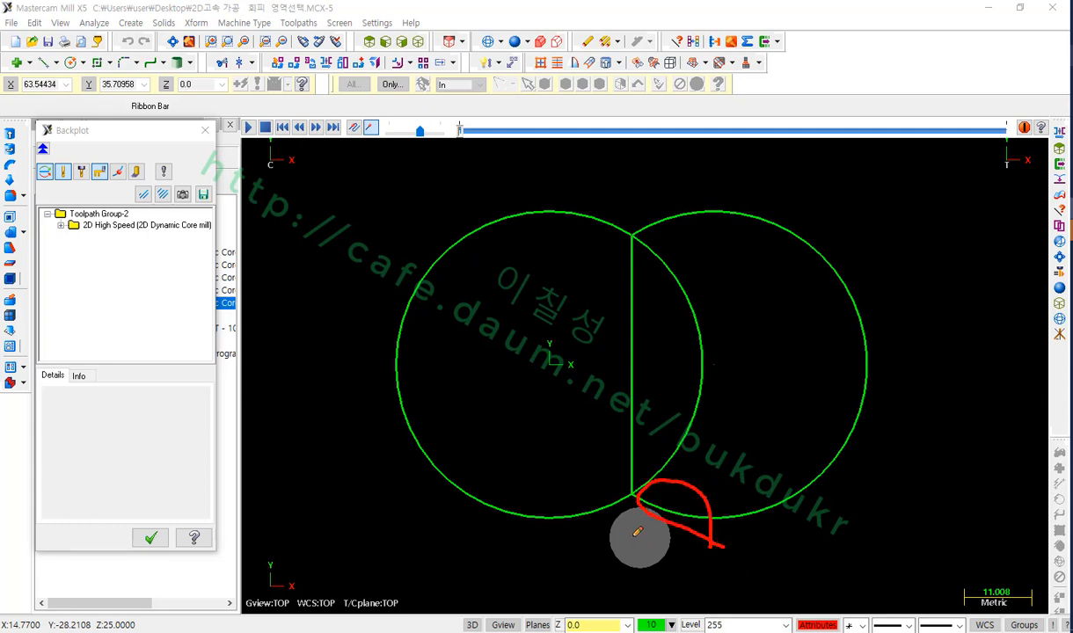
pyautogui.moveTo(640, 524)
pyautogui.mouseDown()
pyautogui.moveTo(545, 506)
pyautogui.moveTo(439, 385)
pyautogui.mouseUp()
pyautogui.rightClick(593, 296)
pyautogui.click(620, 444)
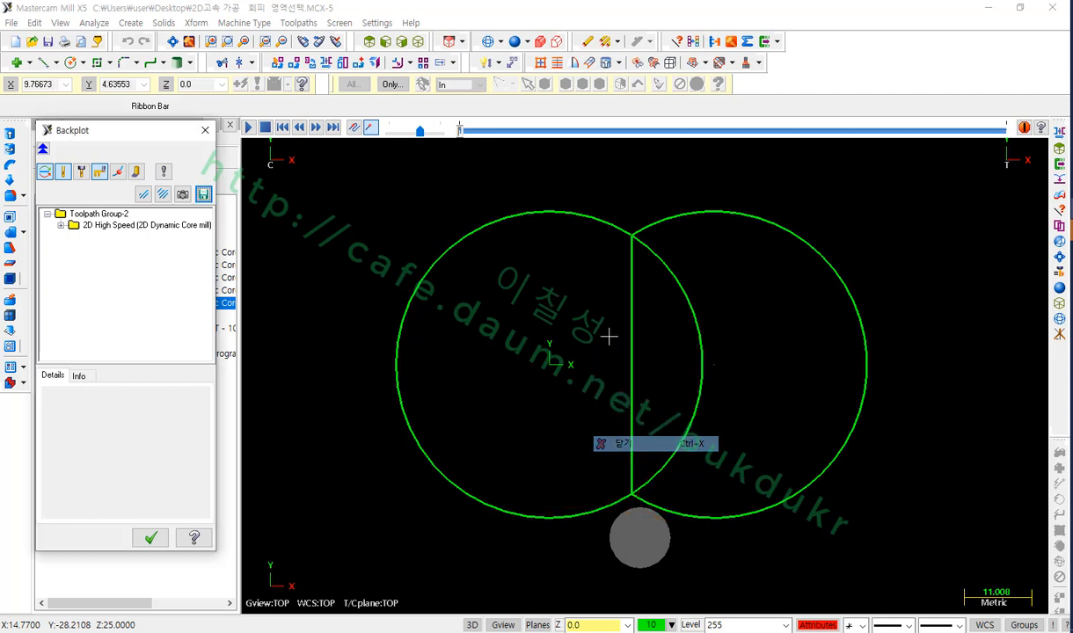
# Advance the backplot through the first cutting pass with the tool's swept area shaded
pyautogui.moveTo(459, 130); pyautogui.dragTo(478, 131)
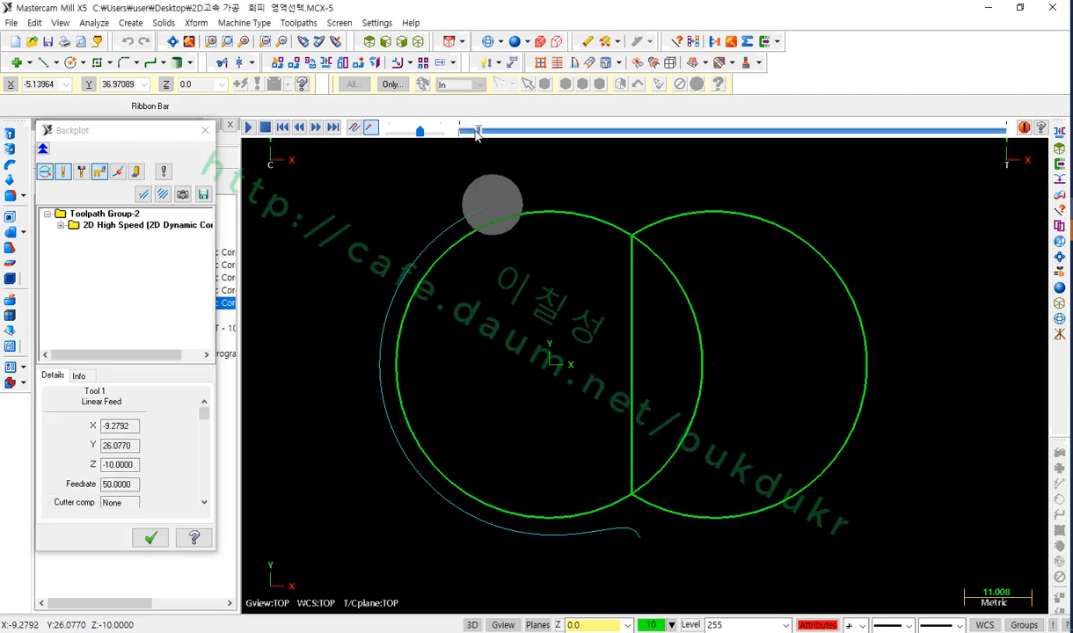
pyautogui.click(138, 173)
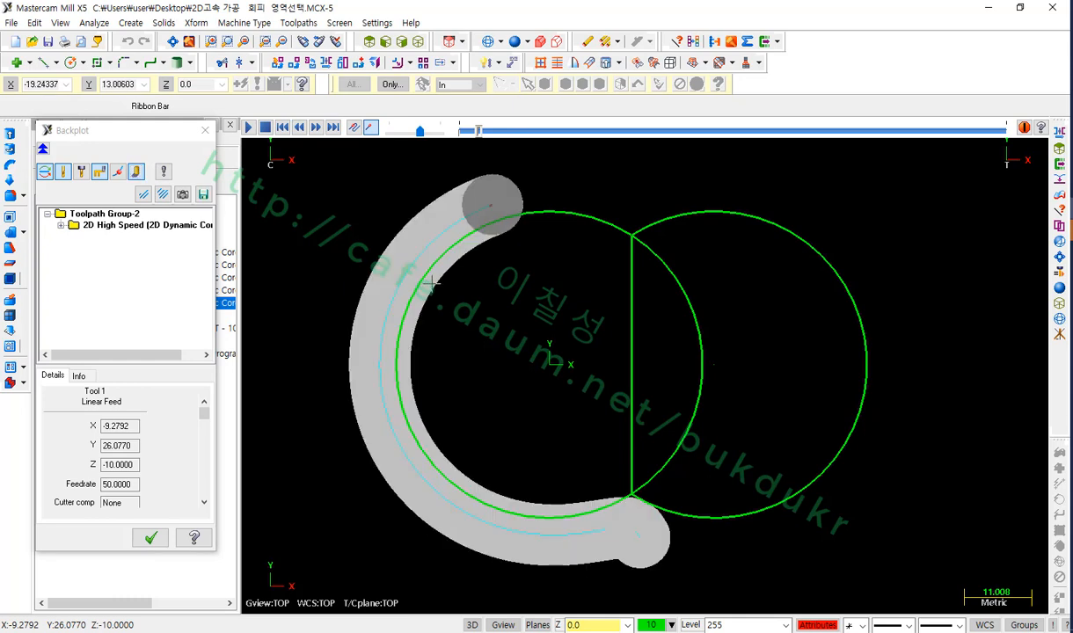
pyautogui.moveTo(478, 131); pyautogui.dragTo(484, 137)
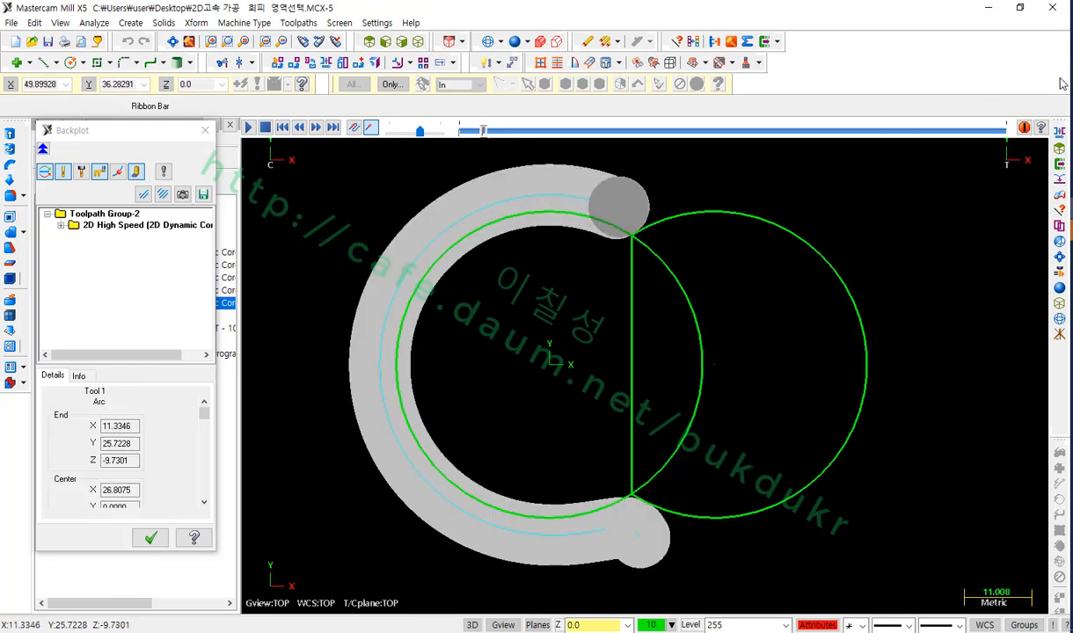
# Sketch the possible return routes from the first pass's end to its start with the screen pen, then close the overlay
pyautogui.moveTo(620, 213)
pyautogui.mouseDown()
pyautogui.moveTo(826, 209)
pyautogui.moveTo(865, 453)
pyautogui.moveTo(754, 548)
pyautogui.mouseUp()
pyautogui.moveTo(626, 209)
pyautogui.mouseDown()
pyautogui.moveTo(725, 280)
pyautogui.moveTo(723, 410)
pyautogui.moveTo(635, 524)
pyautogui.mouseUp()
pyautogui.moveTo(582, 206)
pyautogui.mouseDown()
pyautogui.moveTo(404, 274)
pyautogui.moveTo(492, 510)
pyautogui.moveTo(560, 518)
pyautogui.mouseUp()
pyautogui.moveTo(685, 221)
pyautogui.mouseDown()
pyautogui.moveTo(749, 400)
pyautogui.moveTo(640, 525)
pyautogui.mouseUp()
pyautogui.moveTo(641, 185)
pyautogui.mouseDown()
pyautogui.moveTo(867, 296)
pyautogui.moveTo(822, 471)
pyautogui.moveTo(658, 540)
pyautogui.mouseUp()
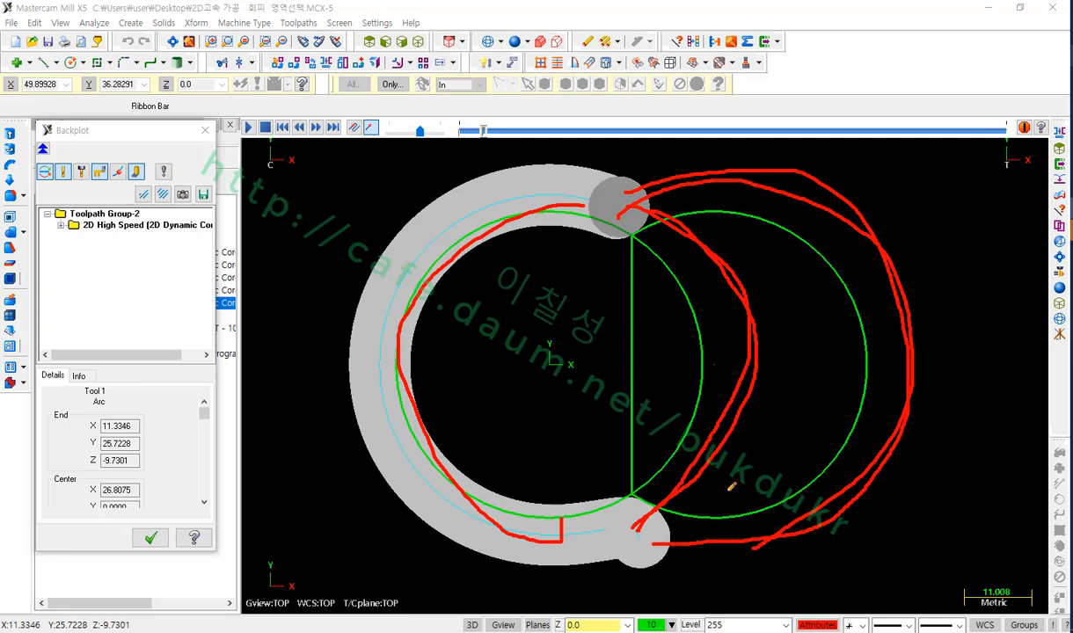
pyautogui.moveTo(611, 211)
pyautogui.mouseDown()
pyautogui.moveTo(447, 215)
pyautogui.moveTo(392, 365)
pyautogui.moveTo(568, 510)
pyautogui.mouseUp()
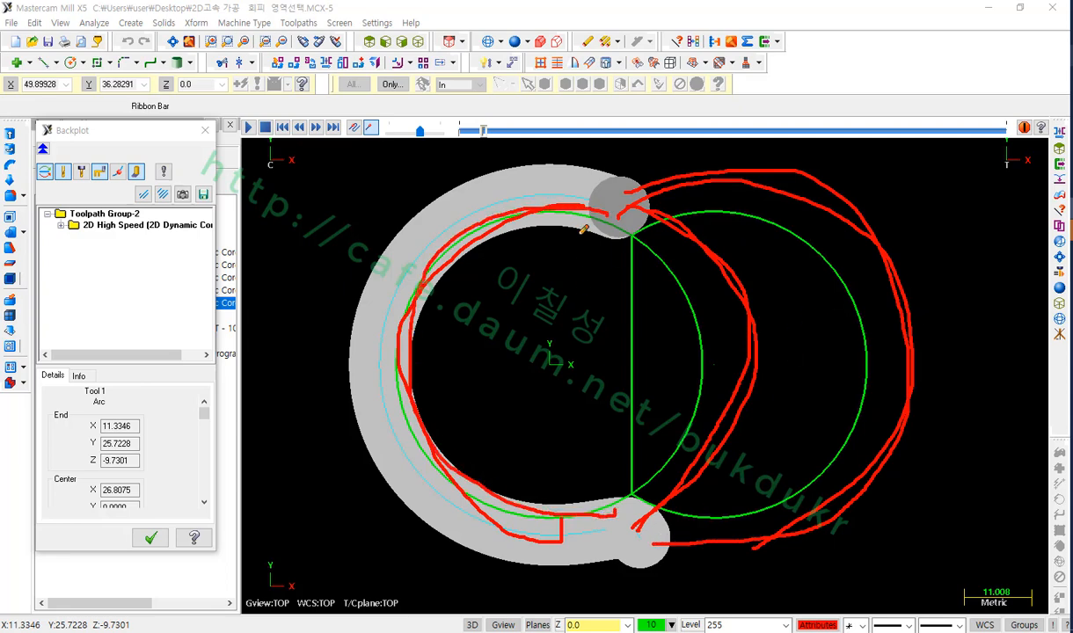
pyautogui.moveTo(583, 228)
pyautogui.mouseDown()
pyautogui.moveTo(424, 400)
pyautogui.moveTo(605, 470)
pyautogui.mouseUp()
pyautogui.moveTo(790, 158)
pyautogui.mouseDown()
pyautogui.moveTo(756, 237)
pyautogui.moveTo(704, 259)
pyautogui.moveTo(866, 356)
pyautogui.mouseUp()
pyautogui.rightClick(827, 362)
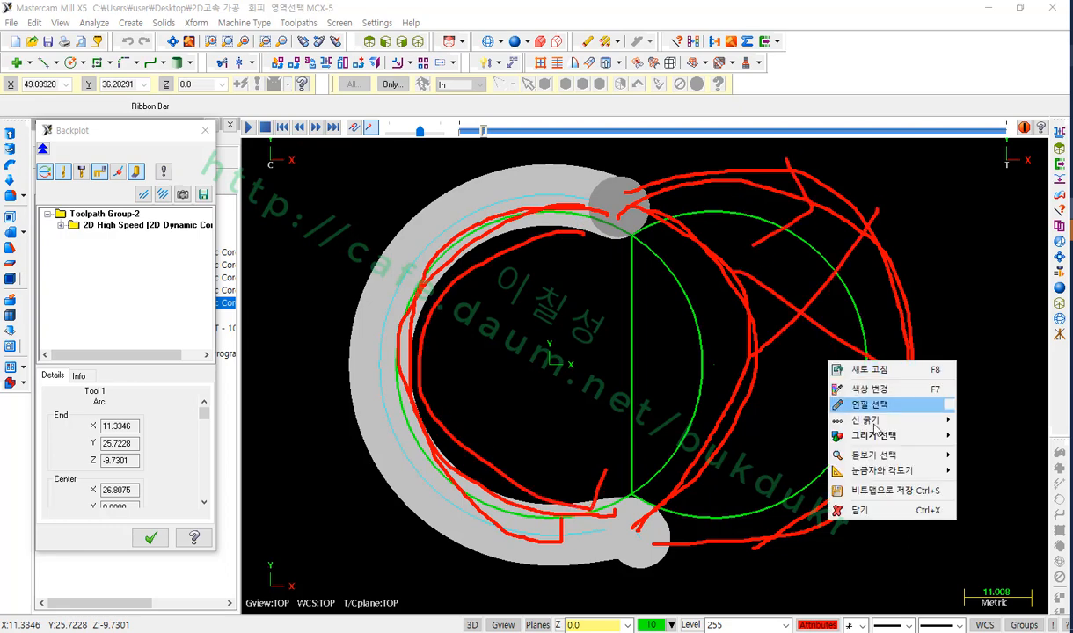
pyautogui.click(862, 509)
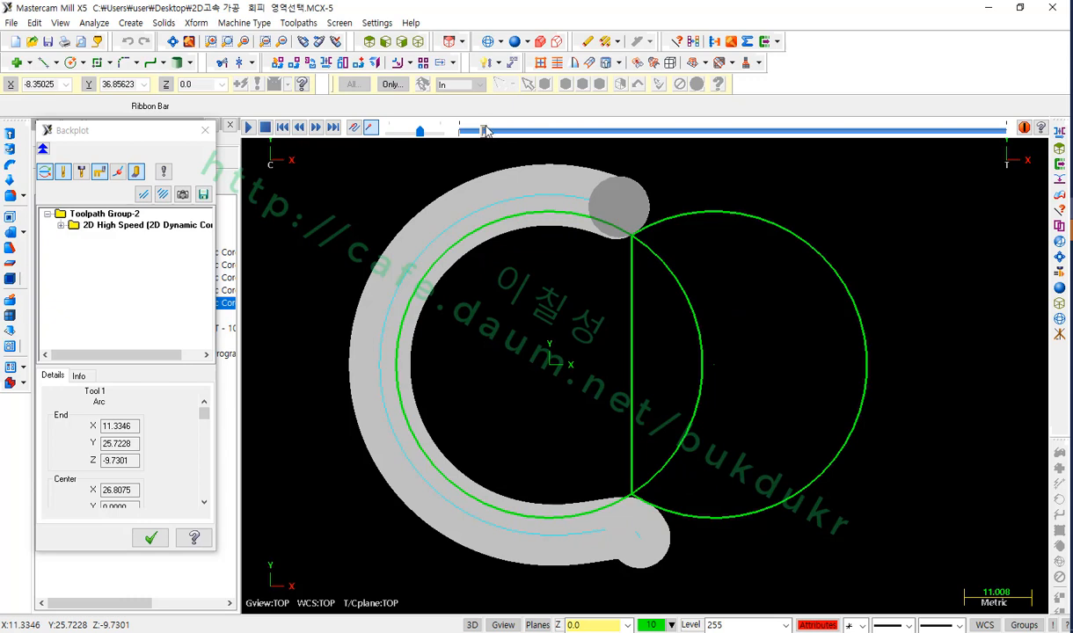
# Run the backplot to the end of the toolpath, close it and inspect the result in a fitted isometric view
pyautogui.moveTo(484, 130)
pyautogui.mouseDown()
pyautogui.moveTo(466, 130)
pyautogui.moveTo(741, 136)
pyautogui.moveTo(1015, 175)
pyautogui.mouseUp()
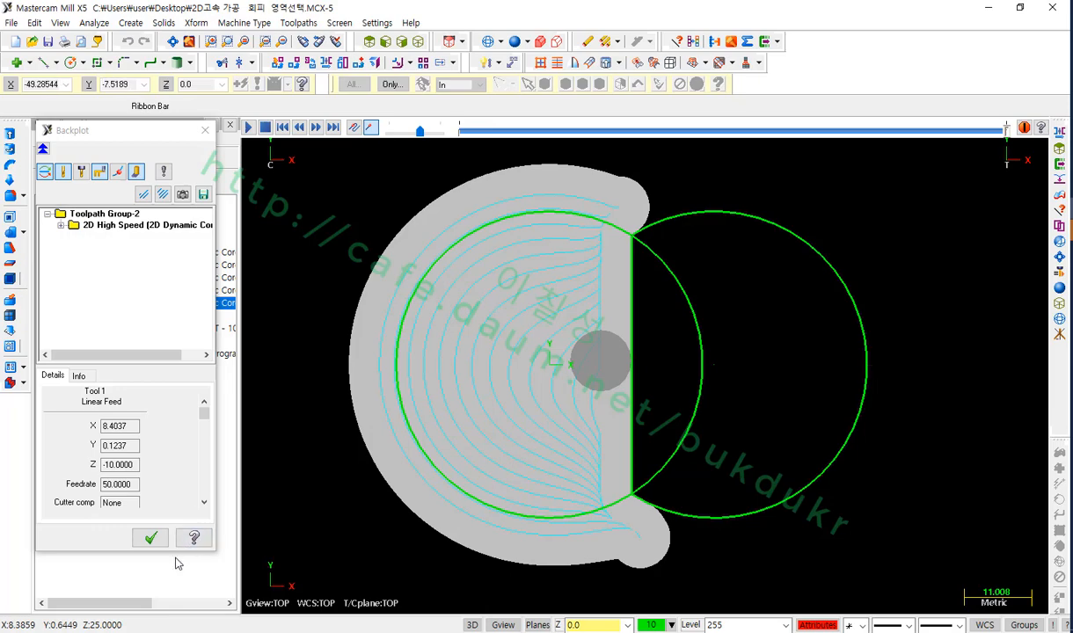
pyautogui.click(150, 537)
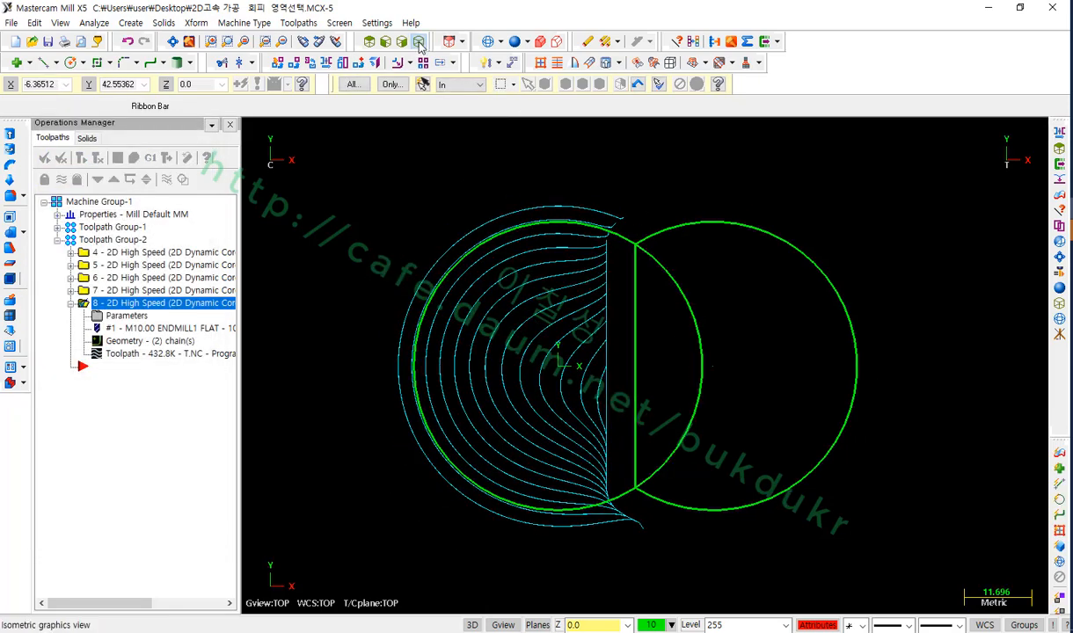
pyautogui.click(419, 45)
pyautogui.click(172, 41)
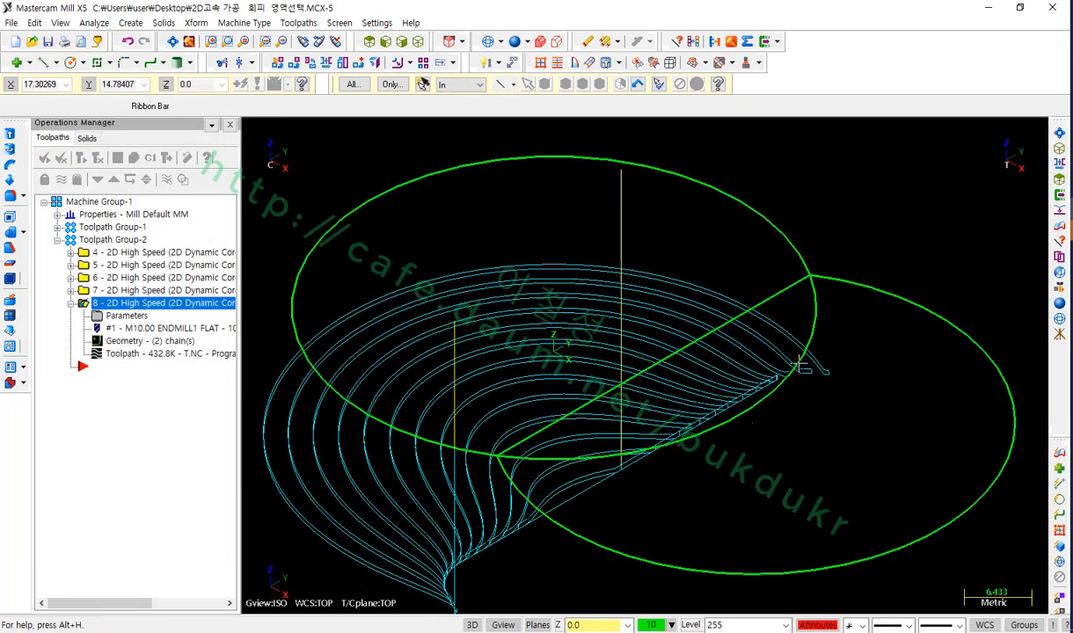
# Orbit to view the toolpath against the boundary arcs, then open operation 8's parameters and show its toolpath type and chain geometry
pyautogui.scroll(-1, 798, 365)
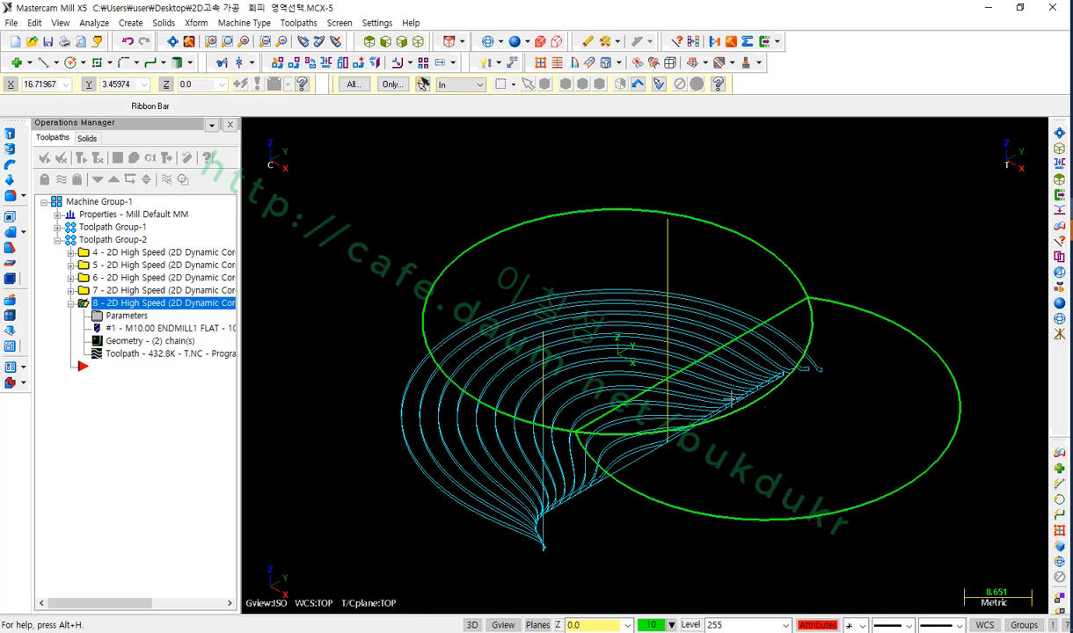
pyautogui.moveTo(754, 395); pyautogui.dragTo(694, 279, button='middle')
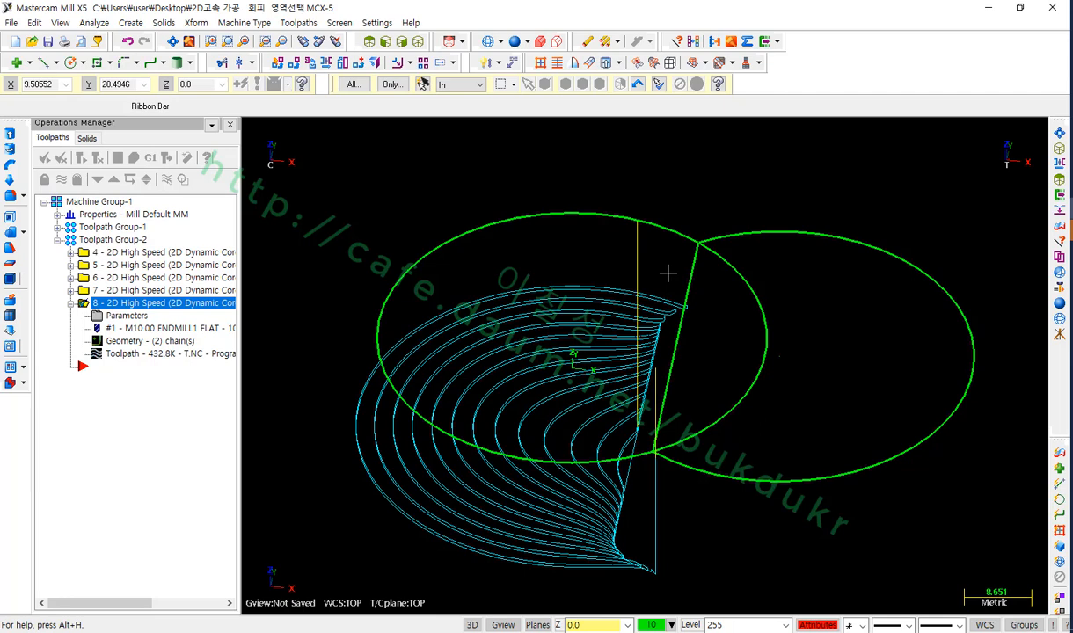
pyautogui.click(146, 318)
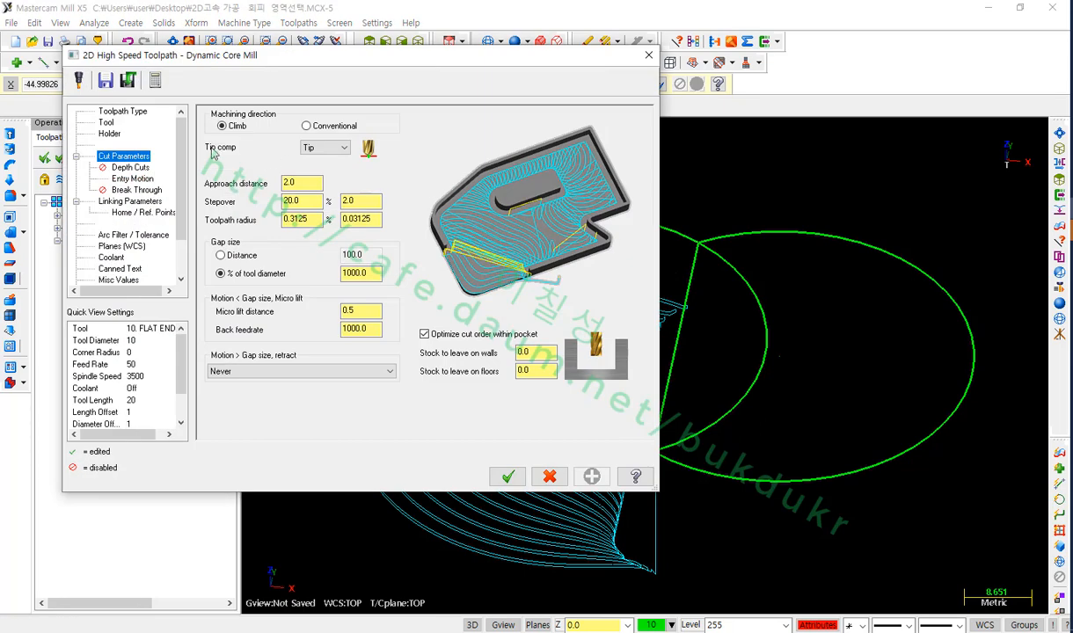
pyautogui.click(129, 111)
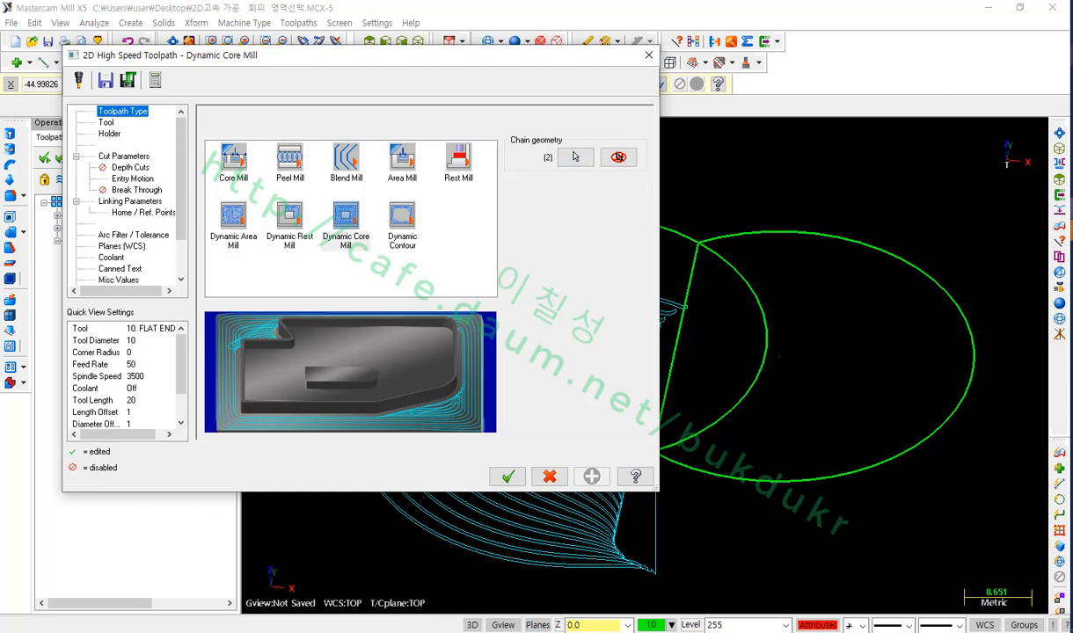
# Sketch a box with horizontal divisions and slashes below Chain geometry with the screen pen, then close the overlay and accept the parameters
pyautogui.moveTo(526, 175)
pyautogui.mouseDown()
pyautogui.moveTo(655, 299)
pyautogui.moveTo(583, 454)
pyautogui.moveTo(515, 337)
pyautogui.moveTo(528, 178)
pyautogui.moveTo(639, 197)
pyautogui.mouseUp()
pyautogui.moveTo(517, 252); pyautogui.dragTo(650, 252)
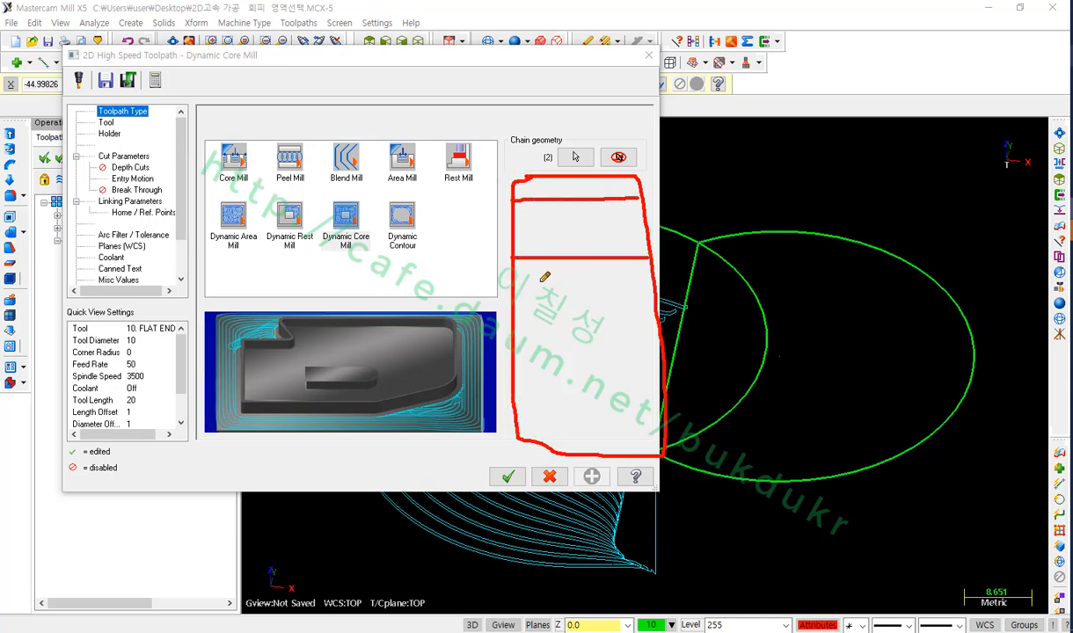
pyautogui.moveTo(519, 289); pyautogui.dragTo(655, 288)
pyautogui.moveTo(520, 337); pyautogui.dragTo(653, 337)
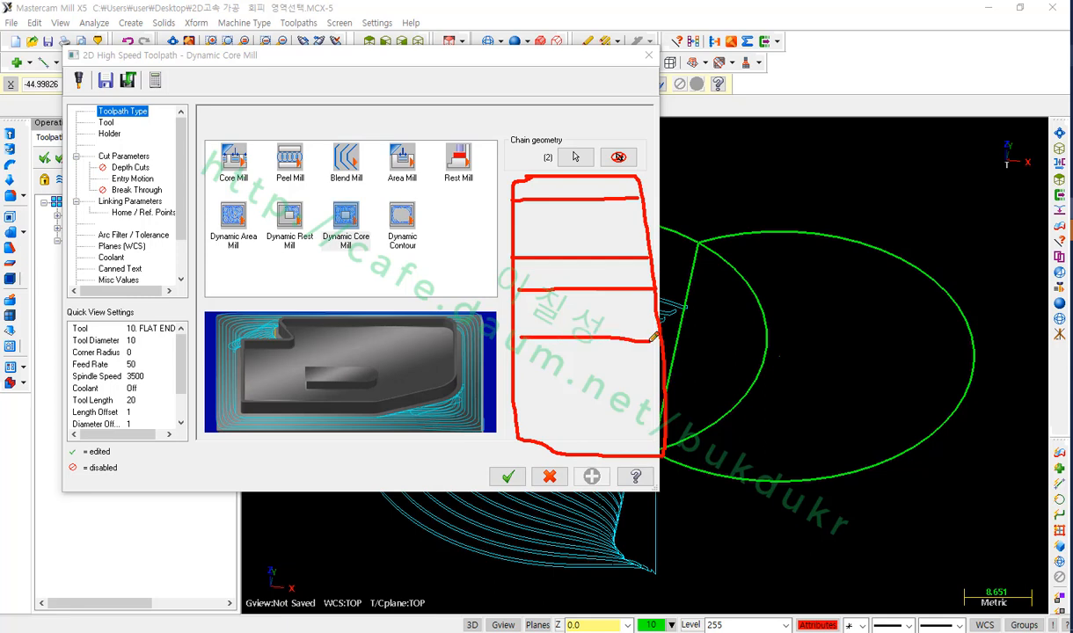
pyautogui.moveTo(519, 380); pyautogui.dragTo(656, 381)
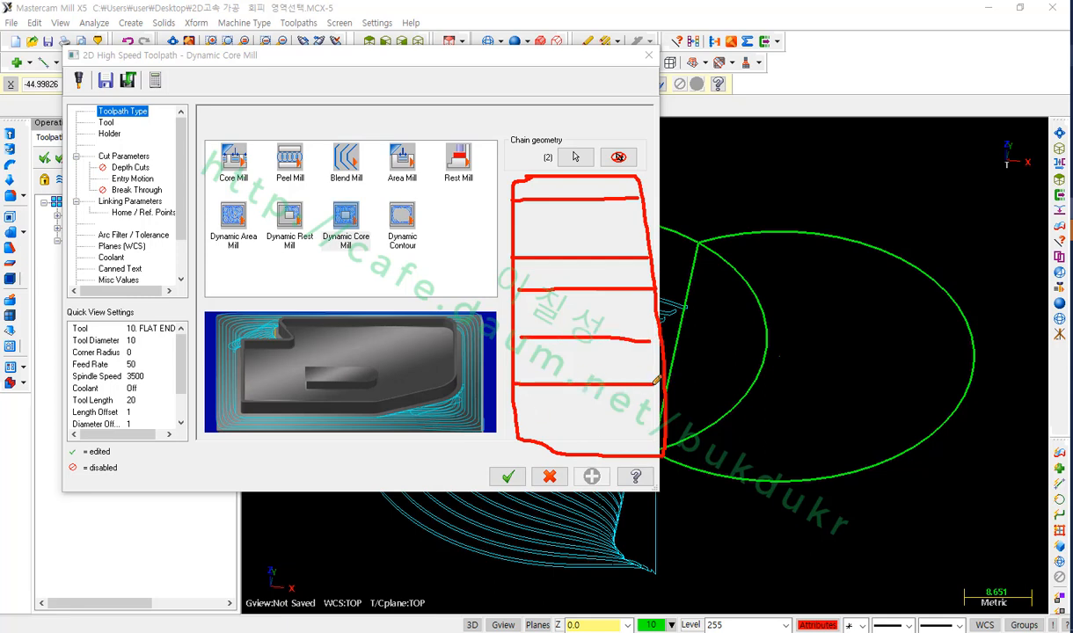
pyautogui.moveTo(583, 215); pyautogui.dragTo(543, 270)
pyautogui.moveTo(599, 263)
pyautogui.mouseDown()
pyautogui.moveTo(547, 332)
pyautogui.moveTo(563, 352)
pyautogui.mouseUp()
pyautogui.moveTo(614, 333); pyautogui.dragTo(570, 405)
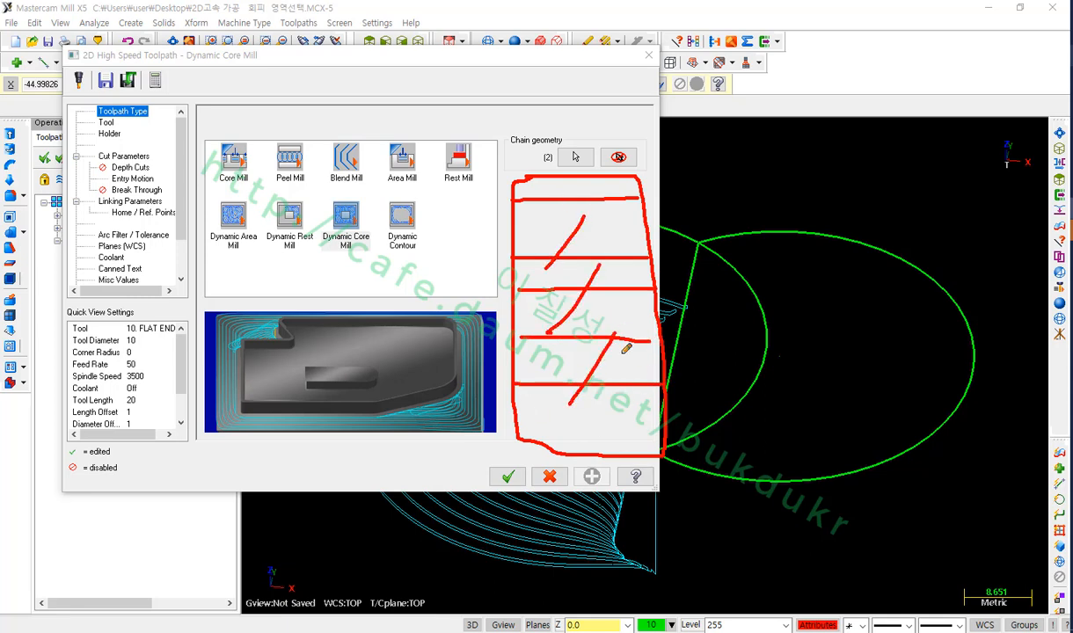
pyautogui.rightClick(772, 111)
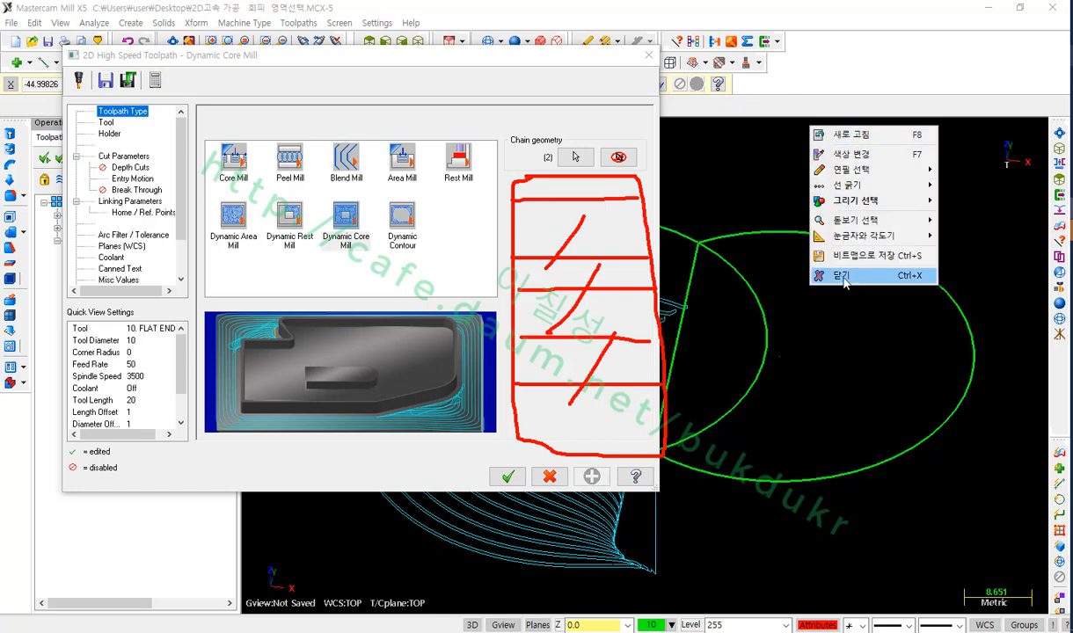
pyautogui.click(807, 269)
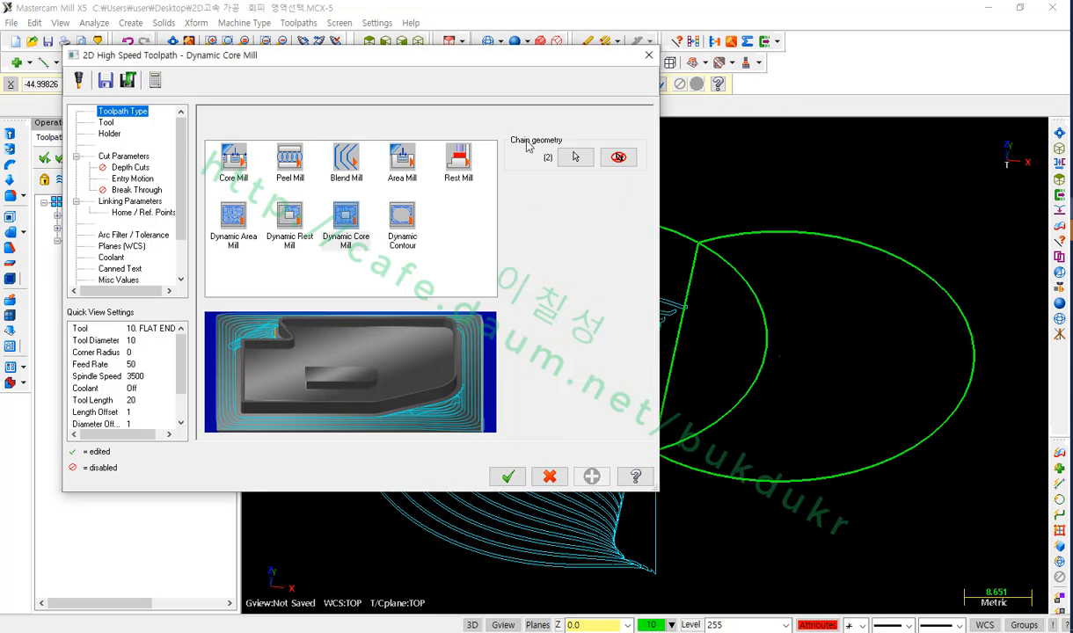
pyautogui.click(507, 476)
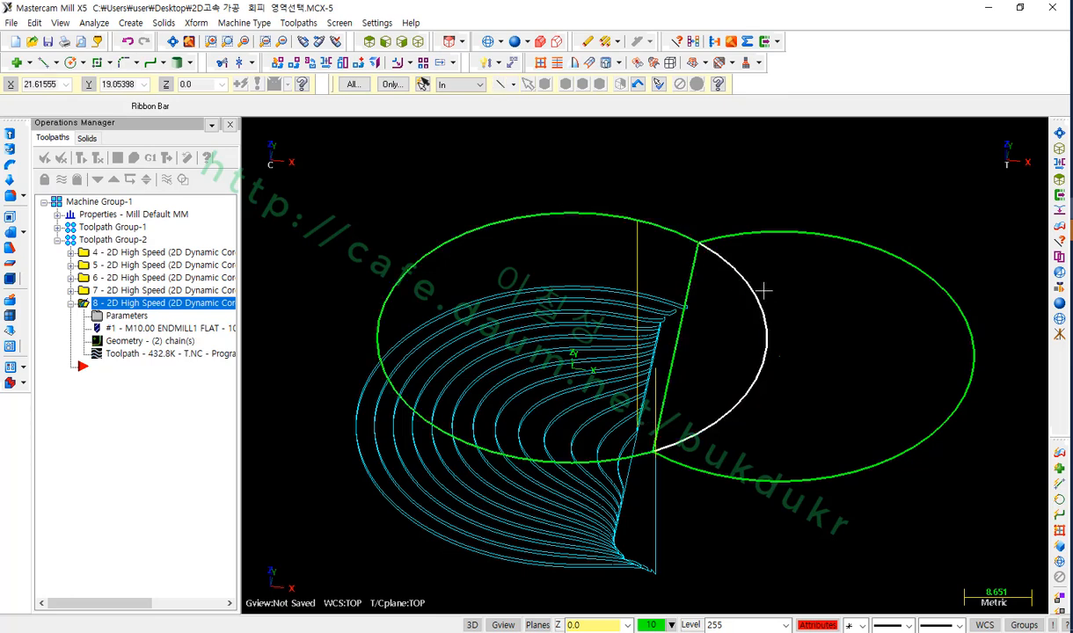
# Shade the solid models and examine the toolpath and boundary arcs against the part's raised step and lower floor
pyautogui.scroll(-1, 620, 309)
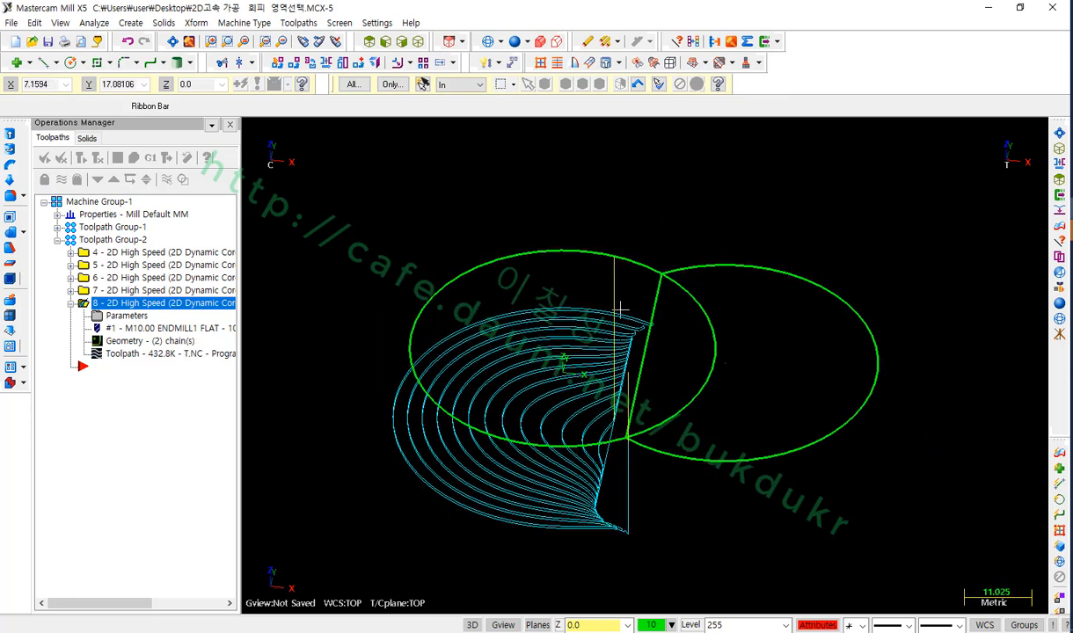
pyautogui.scroll(-1, 690, 219)
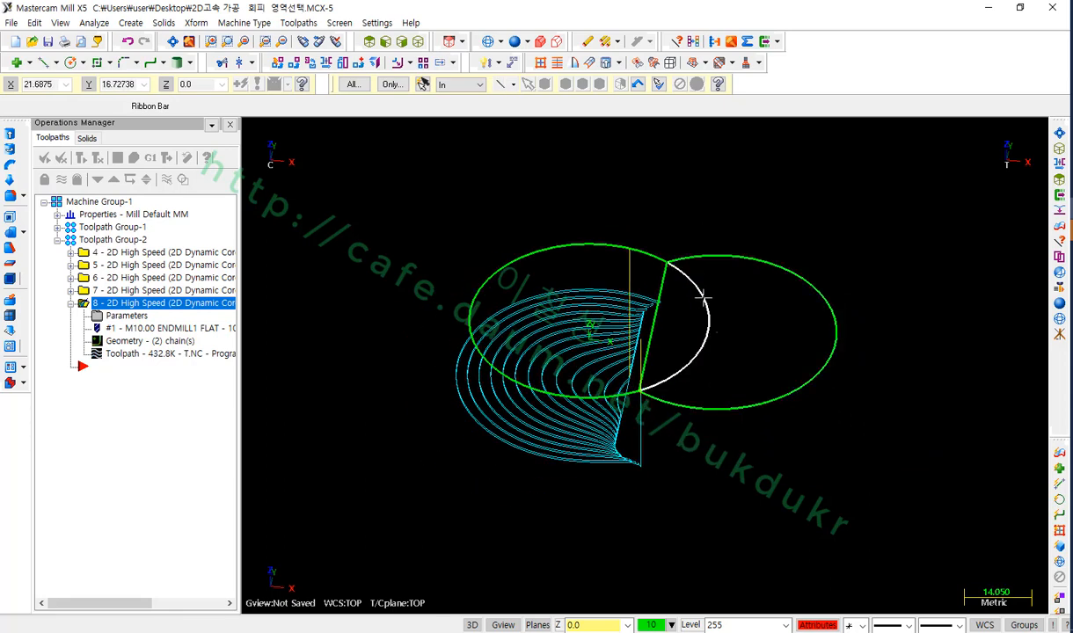
pyautogui.hotkey('alt', 's')
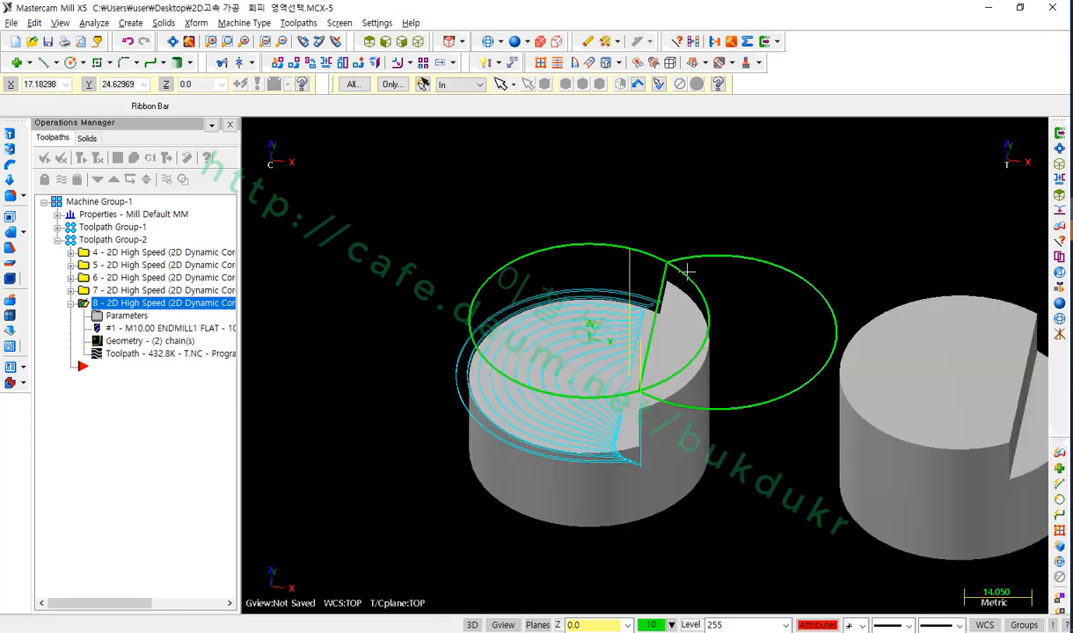
pyautogui.scroll(2, 650, 457)
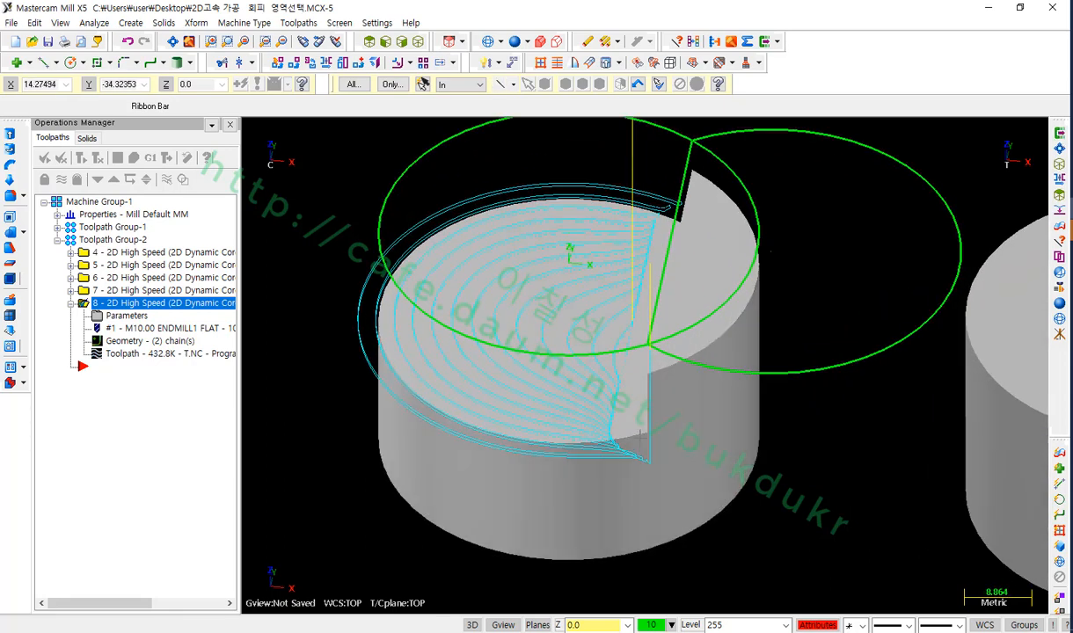
pyautogui.scroll(-2, 655, 444)
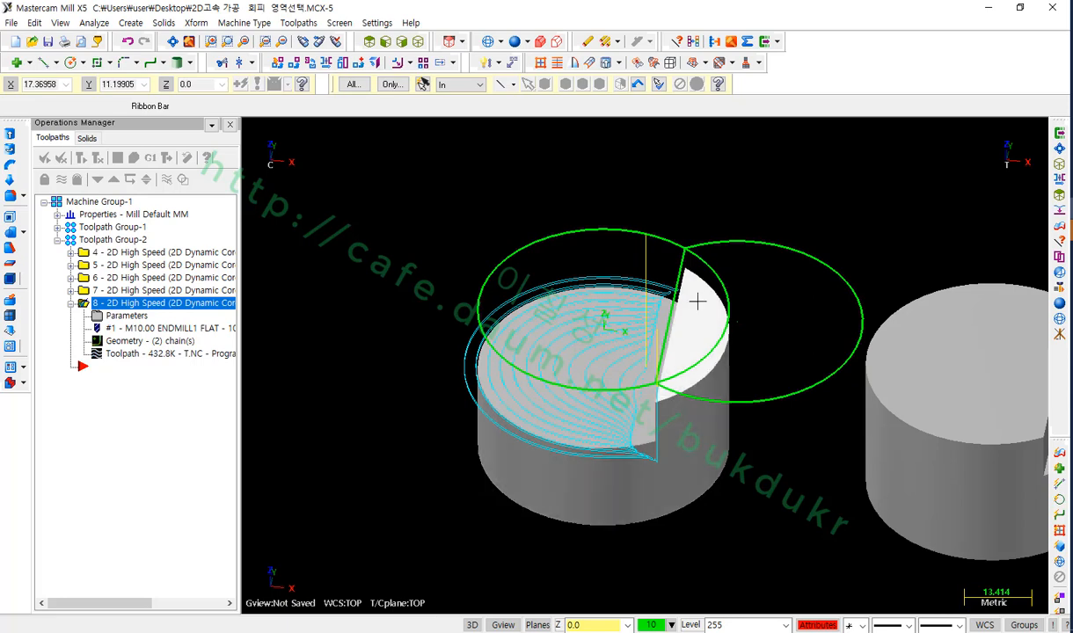
pyautogui.scroll(2, 660, 506)
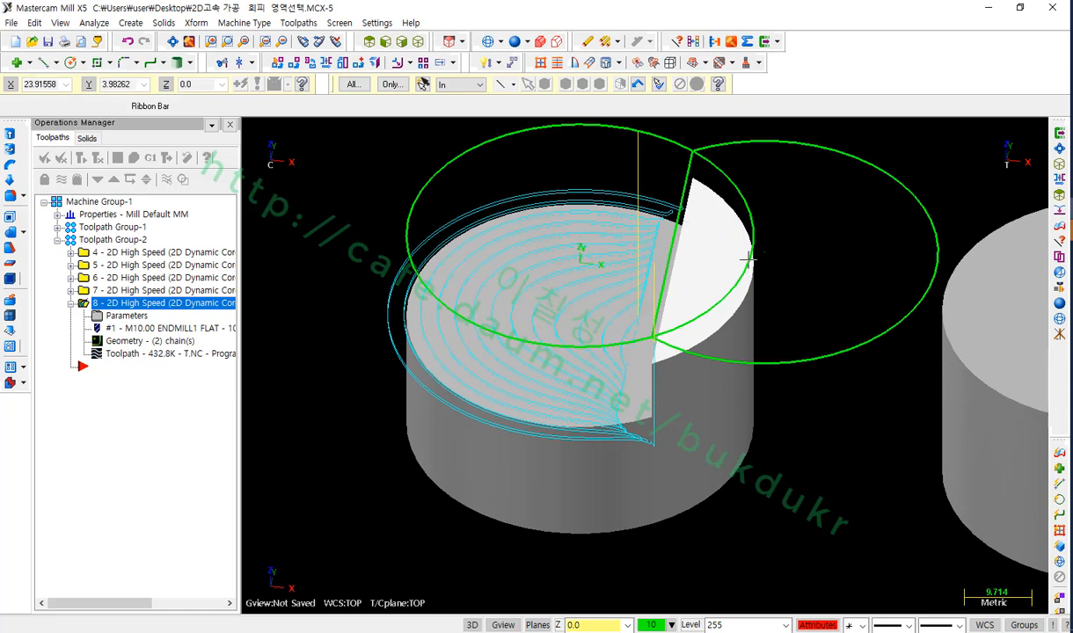
pyautogui.scroll(-2, 515, 589)
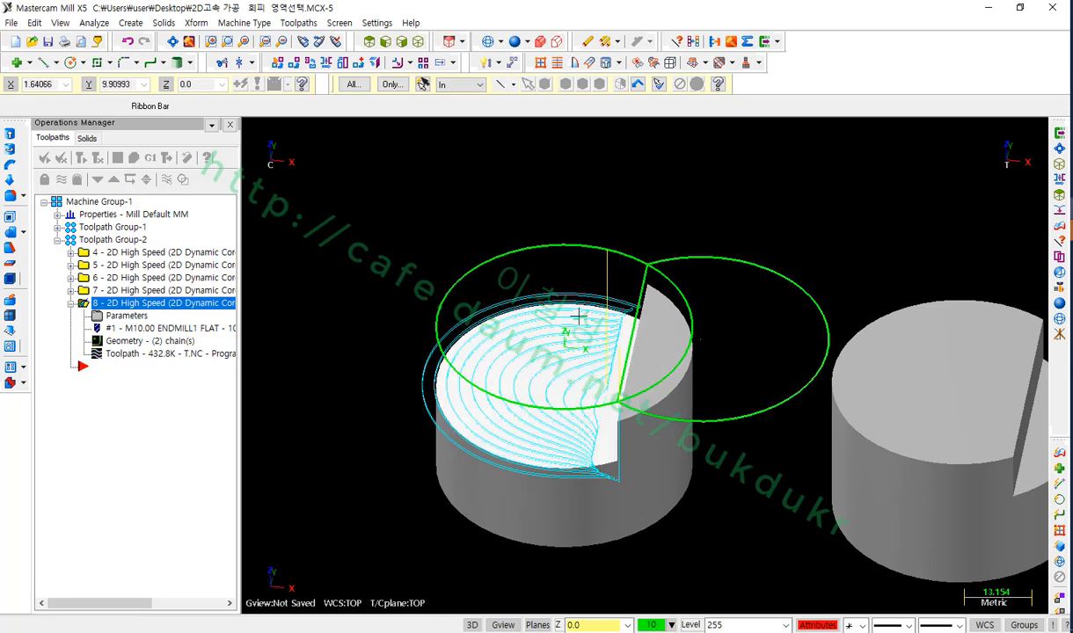
pyautogui.scroll(-1, 582, 311)
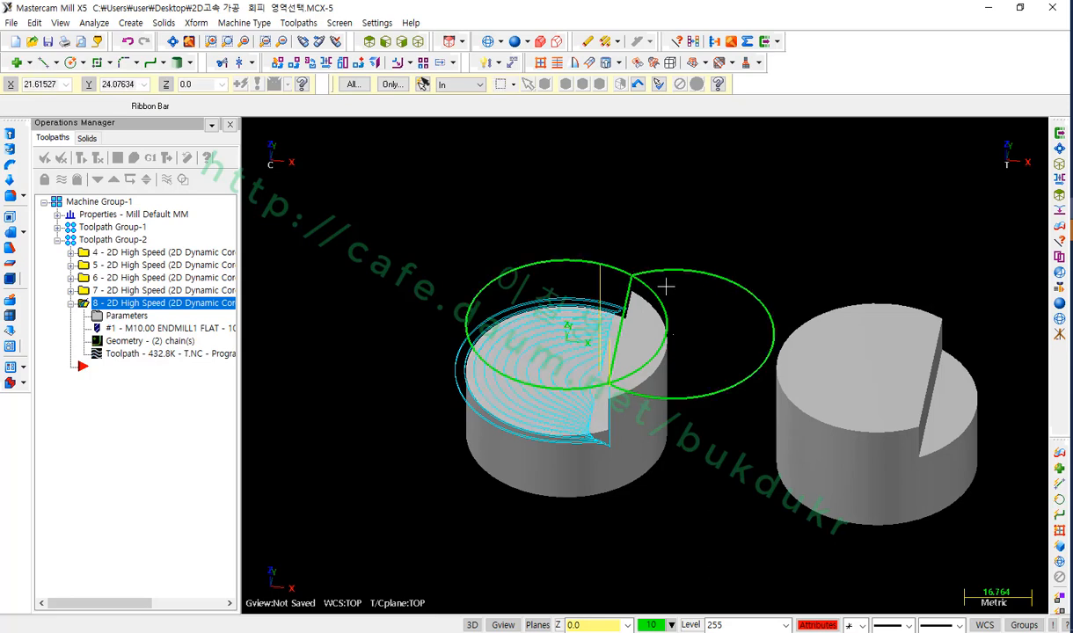
pyautogui.scroll(1, 838, 543)
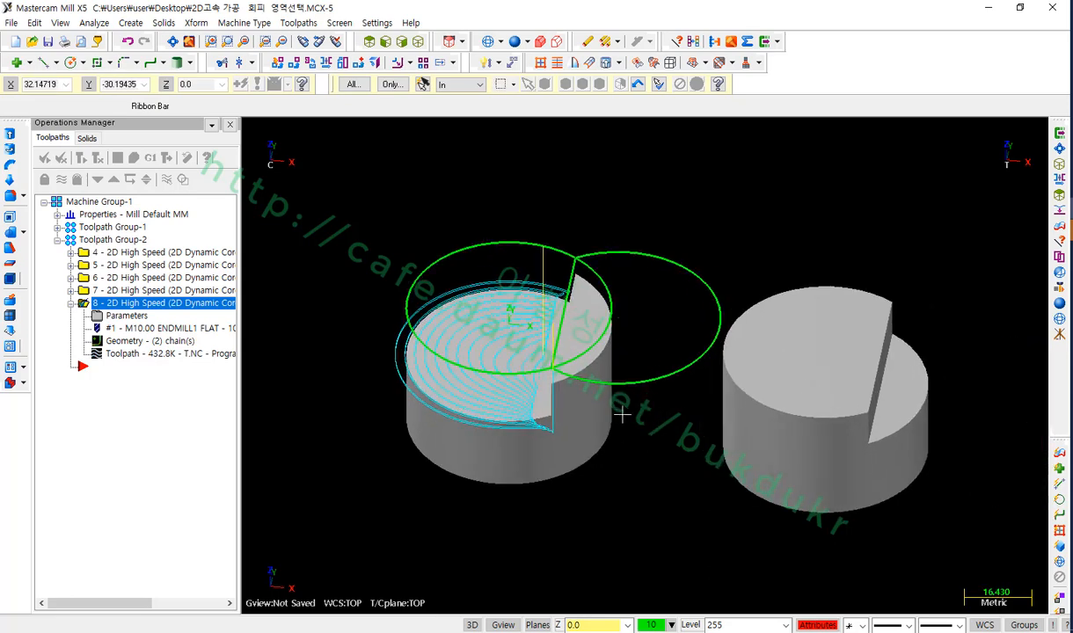